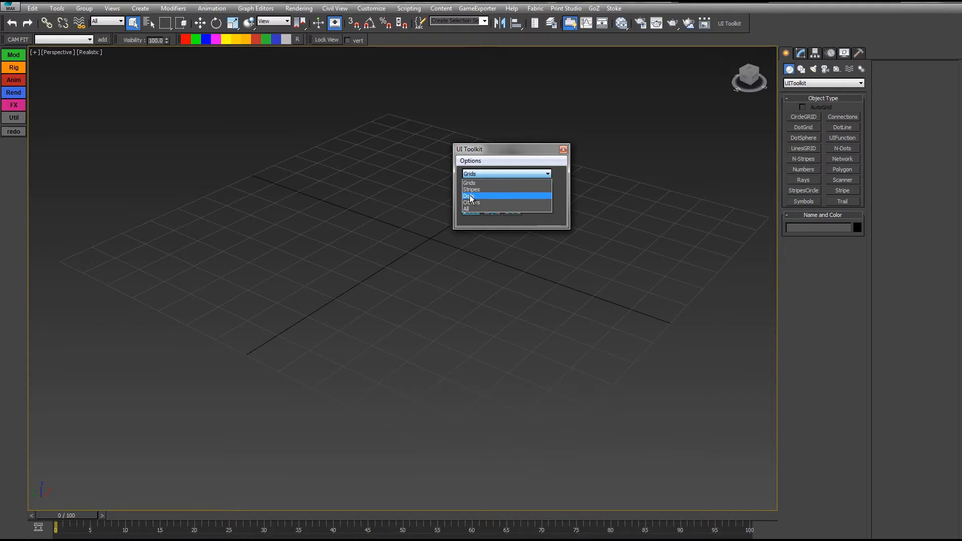
# - Show the Dots category in the UI Toolkit and draw a DotLine about 140 long along the grid's main axis
pyautogui.click(472, 197)
pyautogui.moveTo(498, 150); pyautogui.dragTo(592, 82)
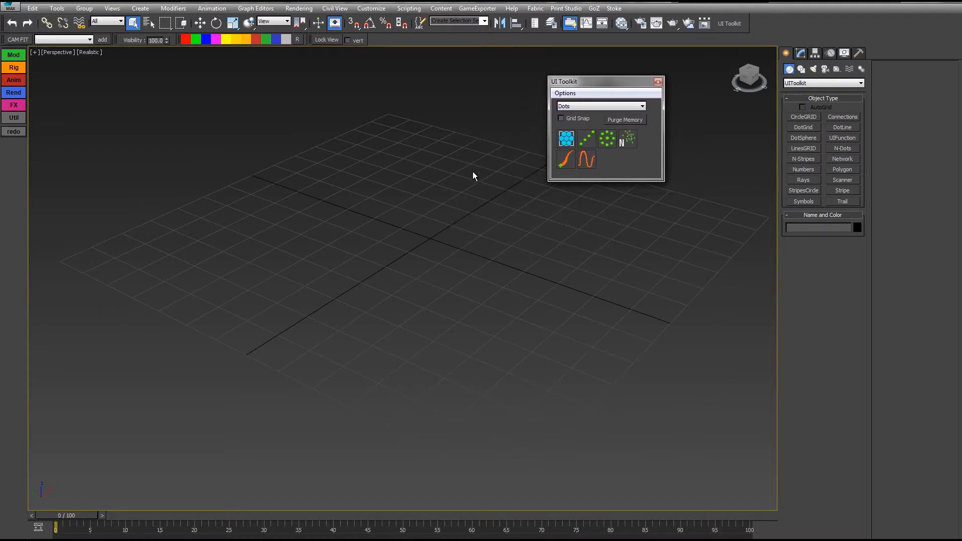
pyautogui.moveTo(473, 171); pyautogui.dragTo(446, 205, button='middle')
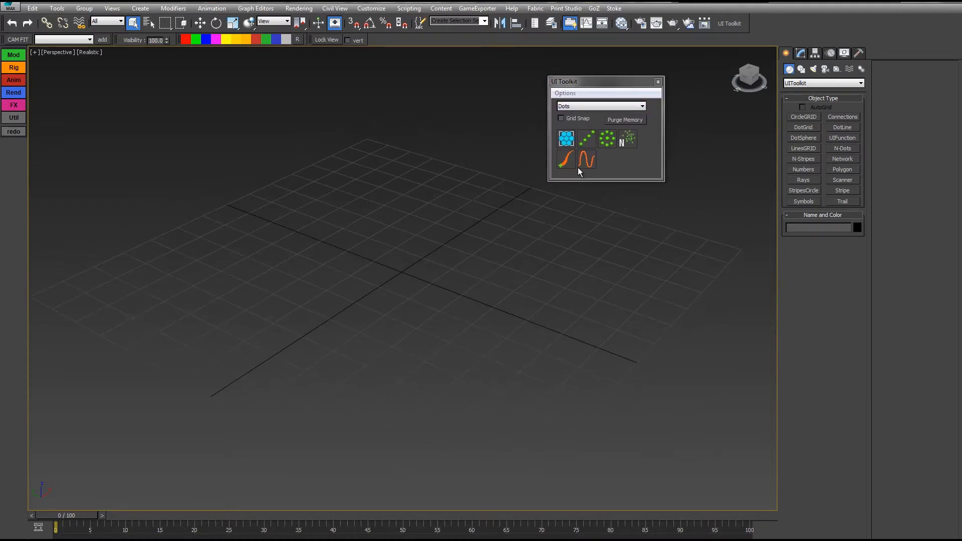
pyautogui.click(586, 140)
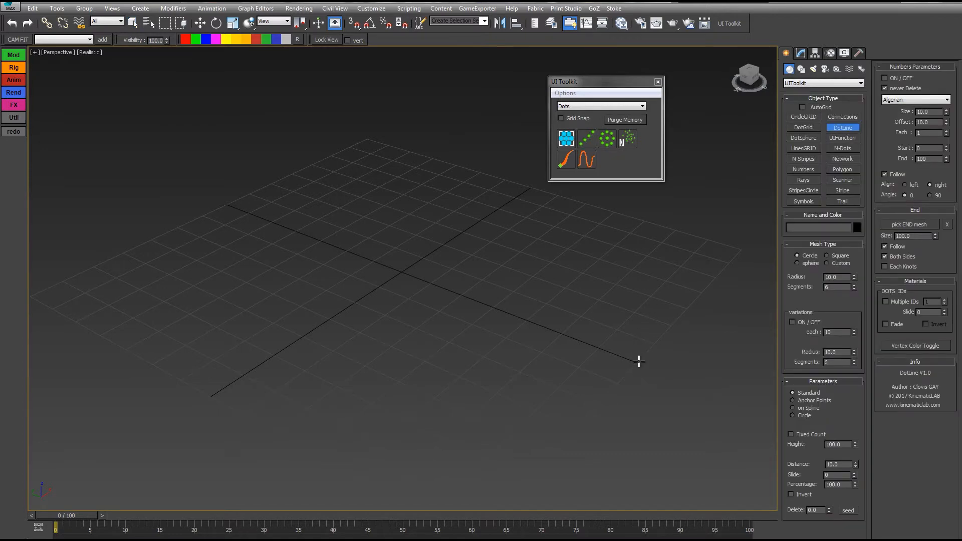
pyautogui.moveTo(638, 363); pyautogui.dragTo(229, 205)
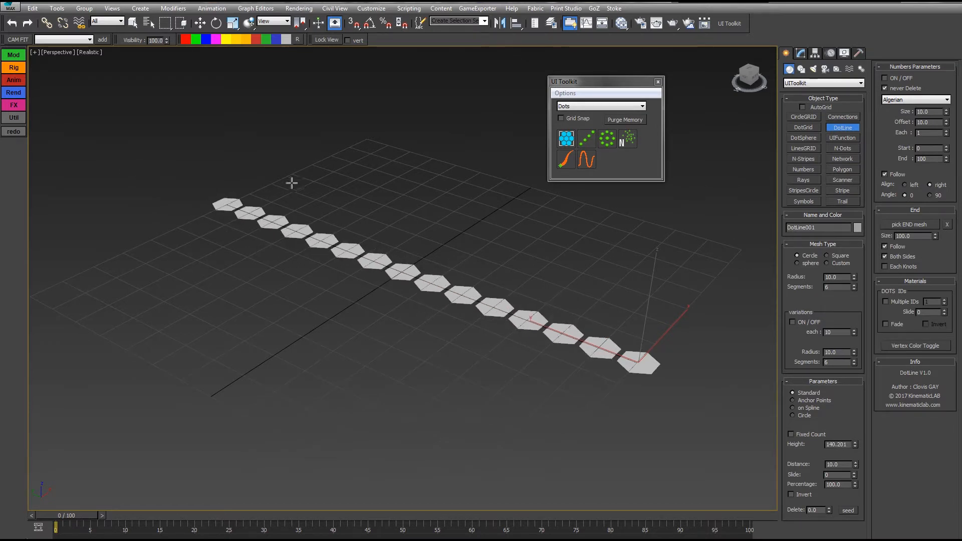
# - Draw two more DotLines parallel to the first one, the outermost about 95 long
pyautogui.moveTo(673, 325); pyautogui.dragTo(386, 215)
pyautogui.moveTo(706, 294); pyautogui.dragTo(415, 198)
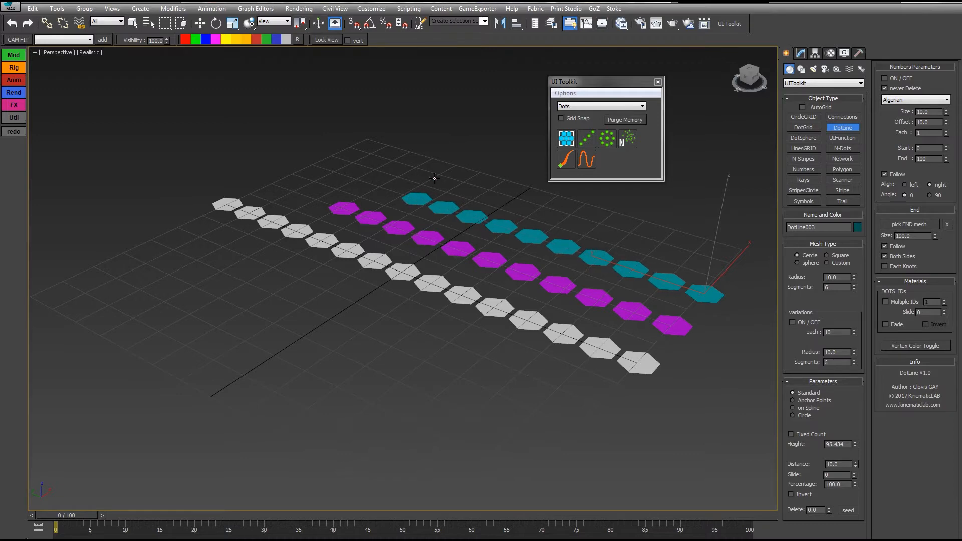
pyautogui.rightClick(468, 168)
# - Delete the purple and teal dot lines
pyautogui.keyDown('alt'); pyautogui.moveTo(491, 203); pyautogui.dragTo(379, 301, button='middle'); pyautogui.keyUp('alt')
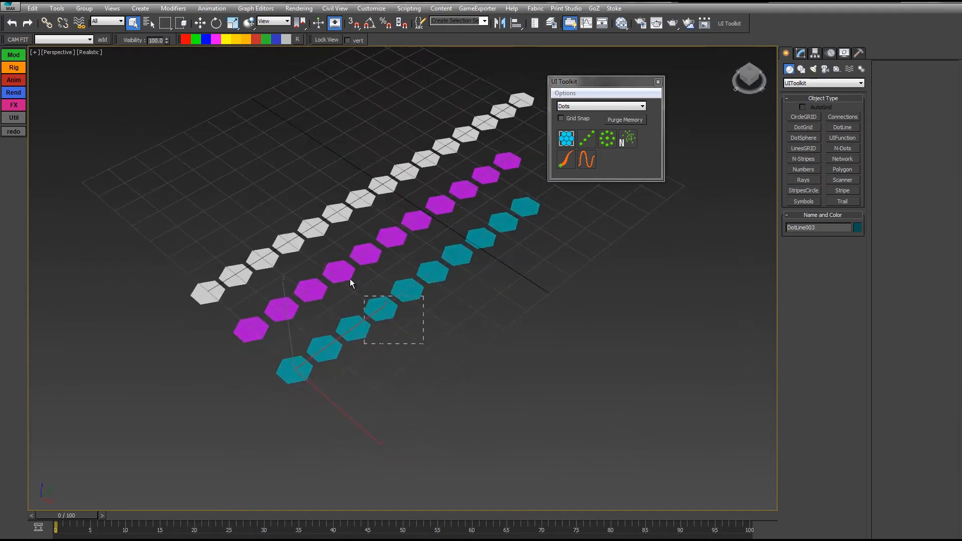
pyautogui.moveTo(338, 261); pyautogui.dragTo(337, 256)
pyautogui.press('Delete')
# - Open the remaining dot line's parameters for modification, close the UI Toolkit window and shorten the modifier stack list
pyautogui.moveTo(332, 162); pyautogui.dragTo(315, 255)
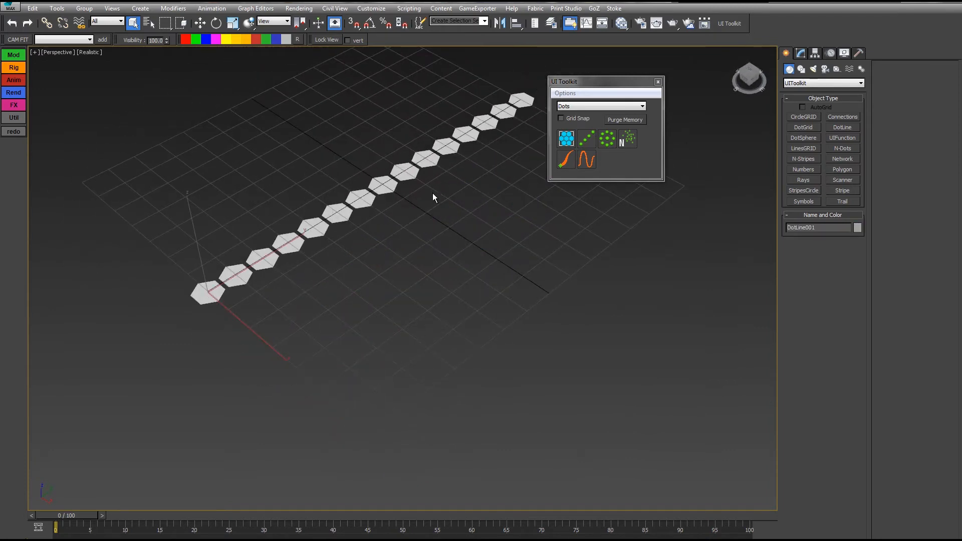
pyautogui.keyDown('alt'); pyautogui.moveTo(432, 194); pyautogui.dragTo(440, 276, button='middle'); pyautogui.keyUp('alt')
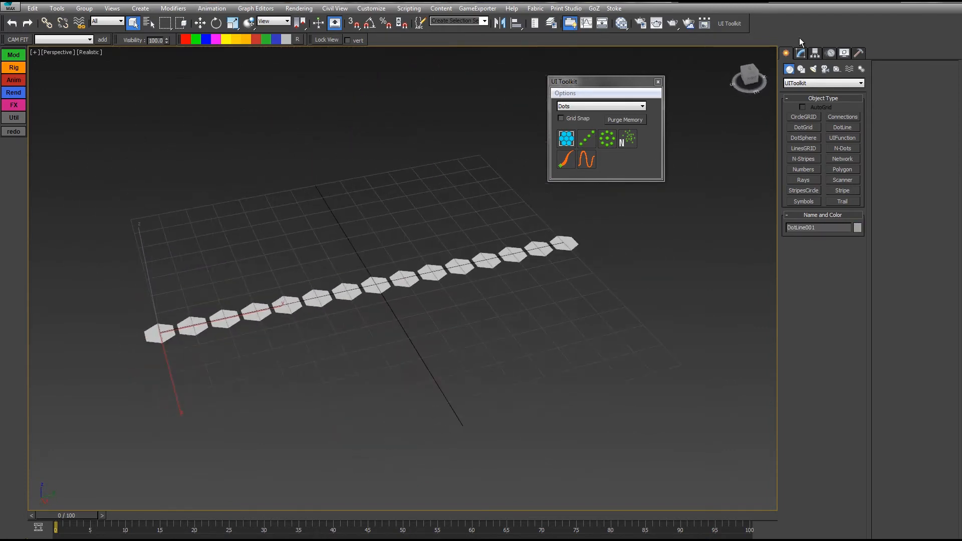
pyautogui.click(802, 54)
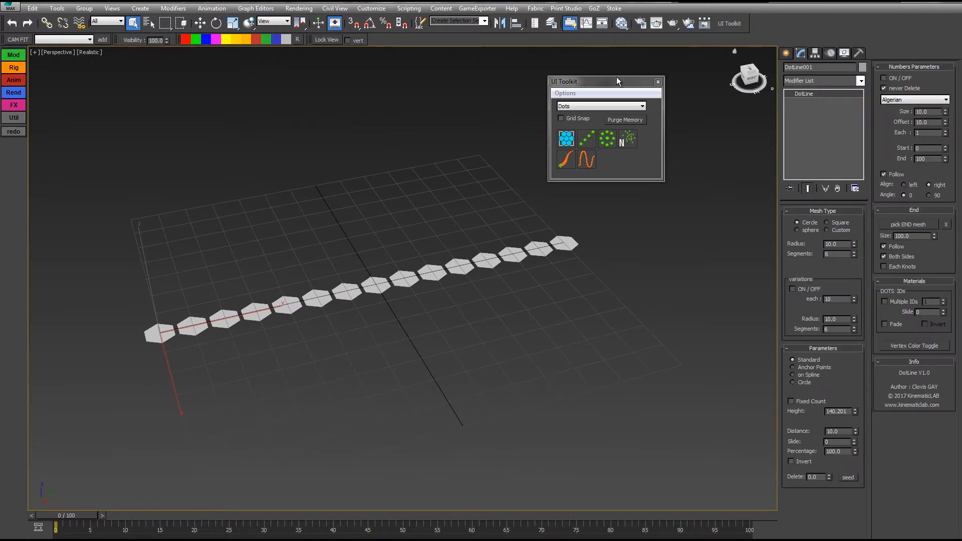
pyautogui.click(659, 82)
pyautogui.moveTo(489, 123); pyautogui.dragTo(584, 121, button='middle')
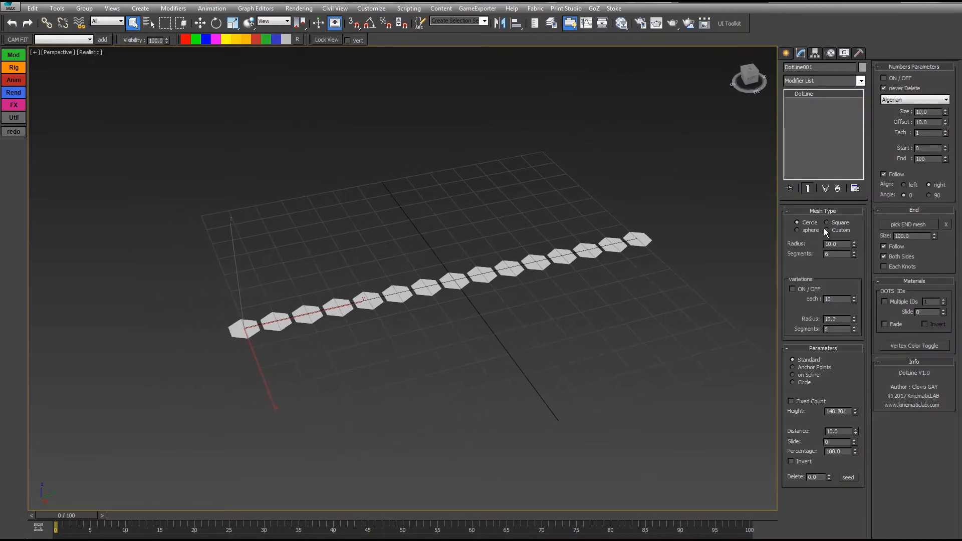
pyautogui.moveTo(793, 200); pyautogui.dragTo(793, 156)
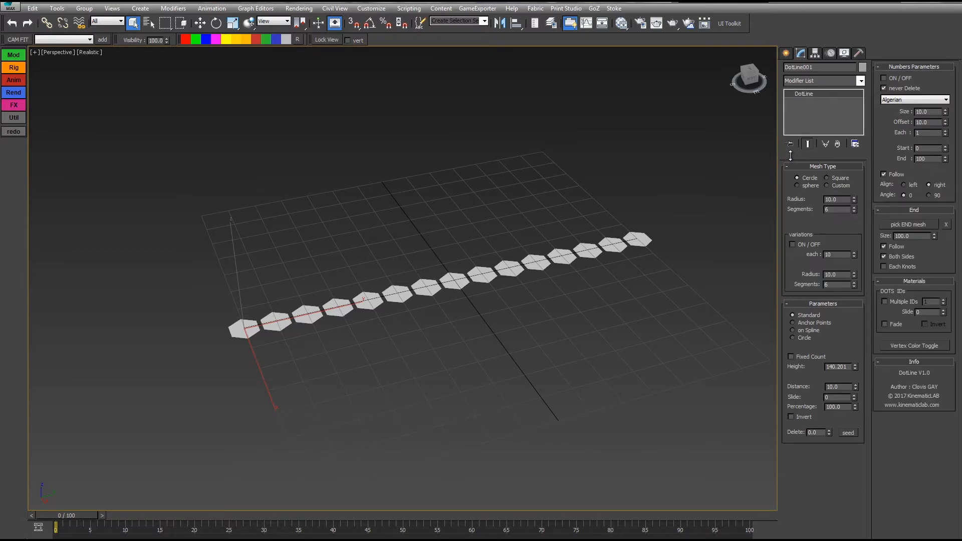
pyautogui.moveTo(625, 171); pyautogui.dragTo(599, 200, button='middle')
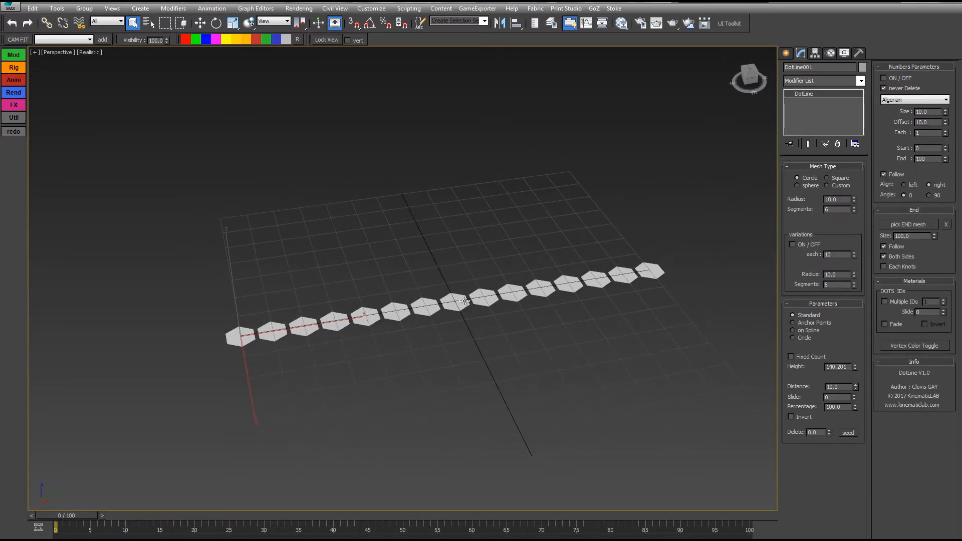
pyautogui.keyDown('alt'); pyautogui.moveTo(620, 268); pyautogui.dragTo(600, 275, button='middle'); pyautogui.keyUp('alt')
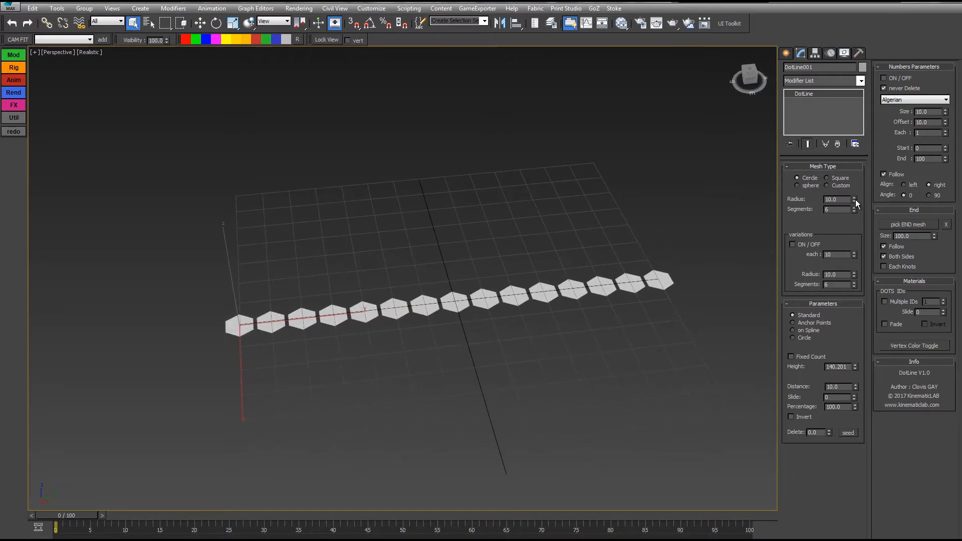
# - Try out a different radius for the circular dots
pyautogui.moveTo(855, 200)
pyautogui.mouseDown()
pyautogui.moveTo(851, 174)
pyautogui.moveTo(853, 213)
pyautogui.moveTo(854, 184)
pyautogui.mouseUp()
pyautogui.rightClick(852, 179)
pyautogui.rightClick(853, 184)
# - Switch the dots to the Square mesh type with length 6.5 and width 8.7, and try left alignment
pyautogui.click(827, 179)
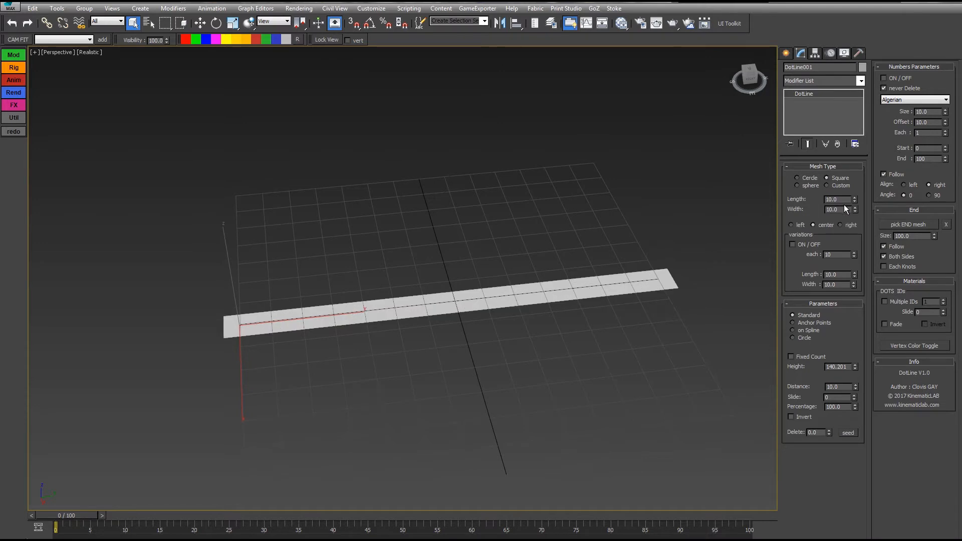
pyautogui.moveTo(855, 200); pyautogui.dragTo(854, 178)
pyautogui.click(792, 225)
pyautogui.rightClick(855, 205)
pyautogui.rightClick(855, 179)
# - Try center and right alignment on the square dots, testing a different width with right alignment
pyautogui.click(818, 225)
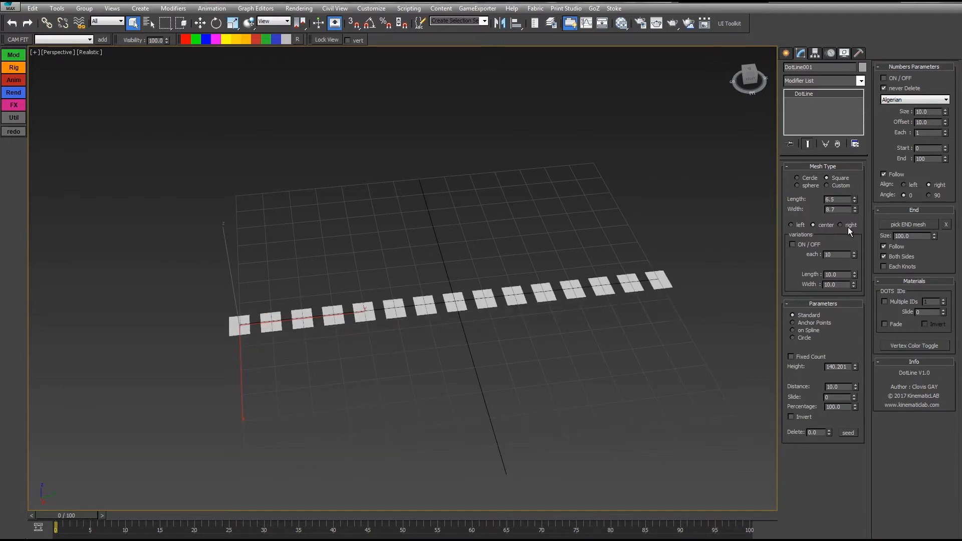
pyautogui.click(849, 227)
pyautogui.moveTo(855, 208); pyautogui.dragTo(855, 143)
pyautogui.rightClick(854, 144)
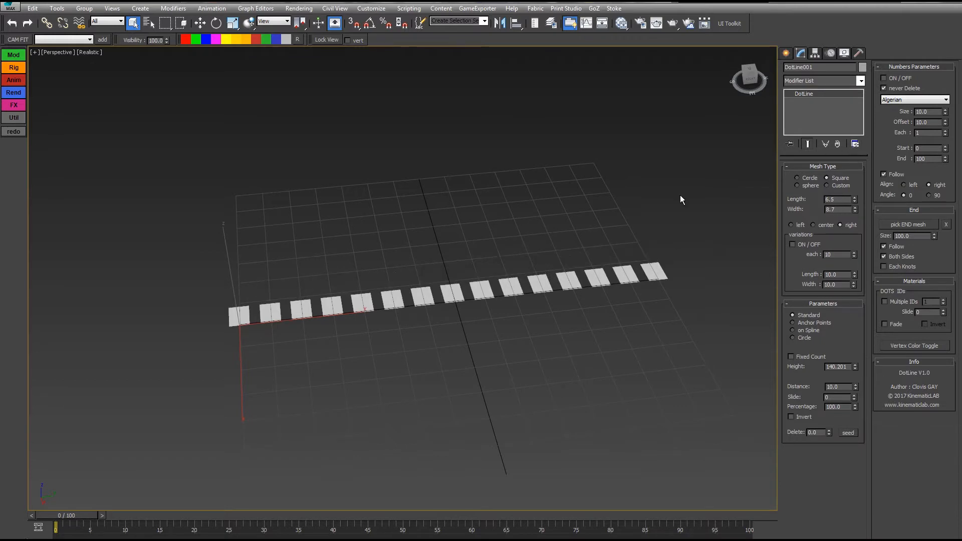
# - Switch the dots to the sphere mesh type with radius 9.9 and display edged faces in the viewport
pyautogui.click(797, 185)
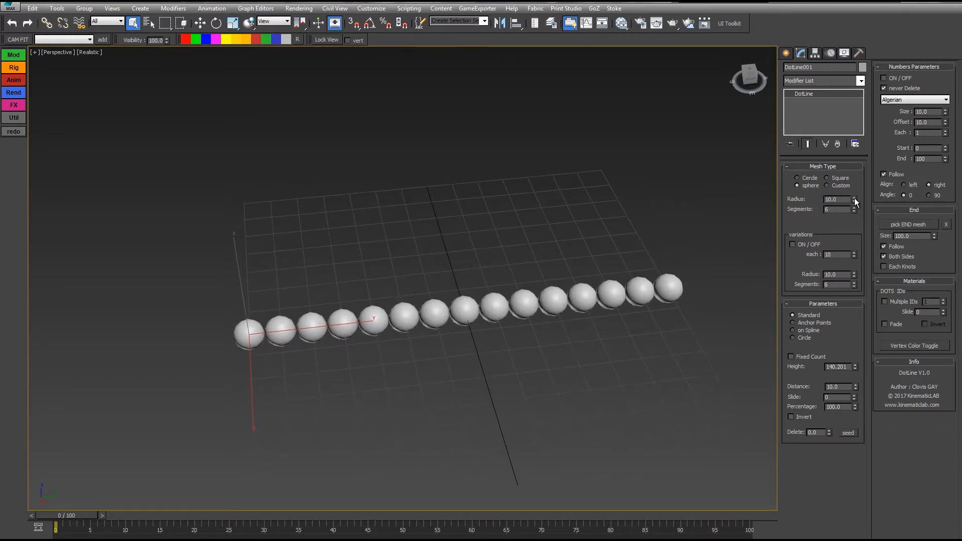
pyautogui.moveTo(855, 198); pyautogui.dragTo(856, 209)
pyautogui.press('F4')
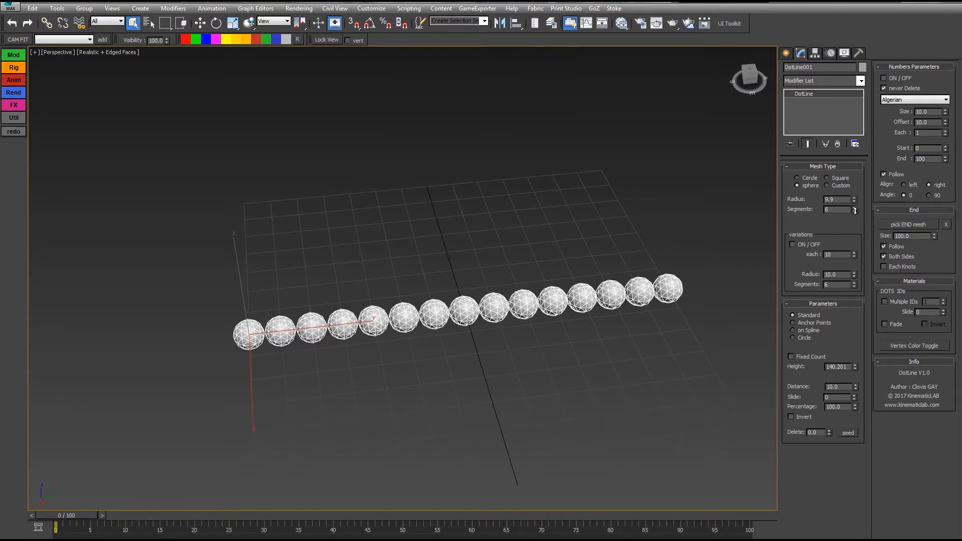
# - Set the mesh type to Custom and create a box about 7.5 × 7.3 × 5.6 cm at the grid's far corner
pyautogui.click(827, 186)
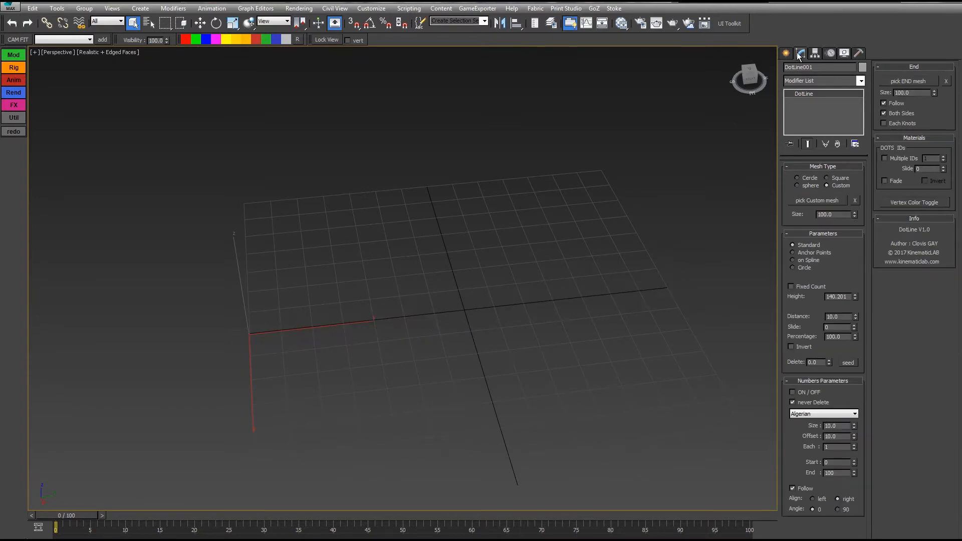
pyautogui.click(786, 53)
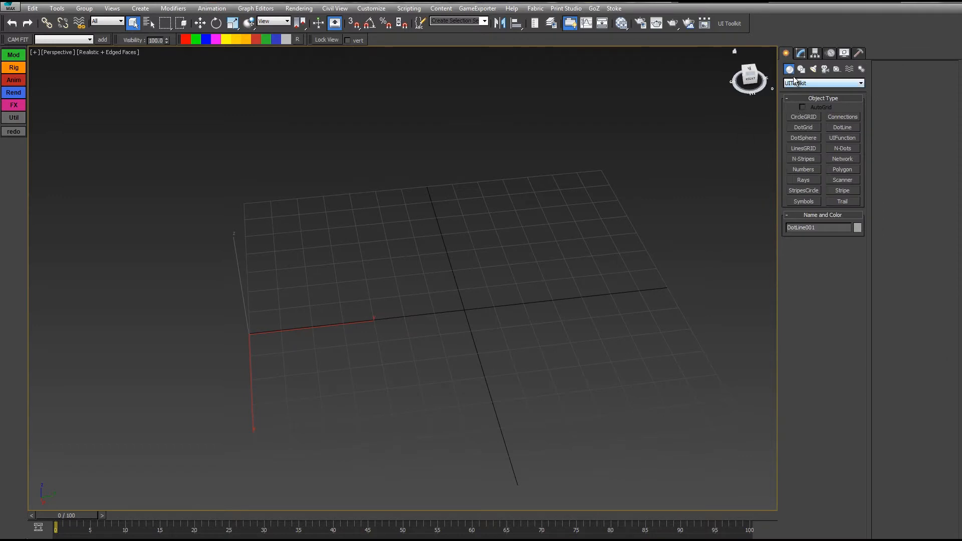
pyautogui.click(822, 83)
pyautogui.click(803, 89)
pyautogui.click(804, 117)
pyautogui.moveTo(597, 161); pyautogui.dragTo(579, 170)
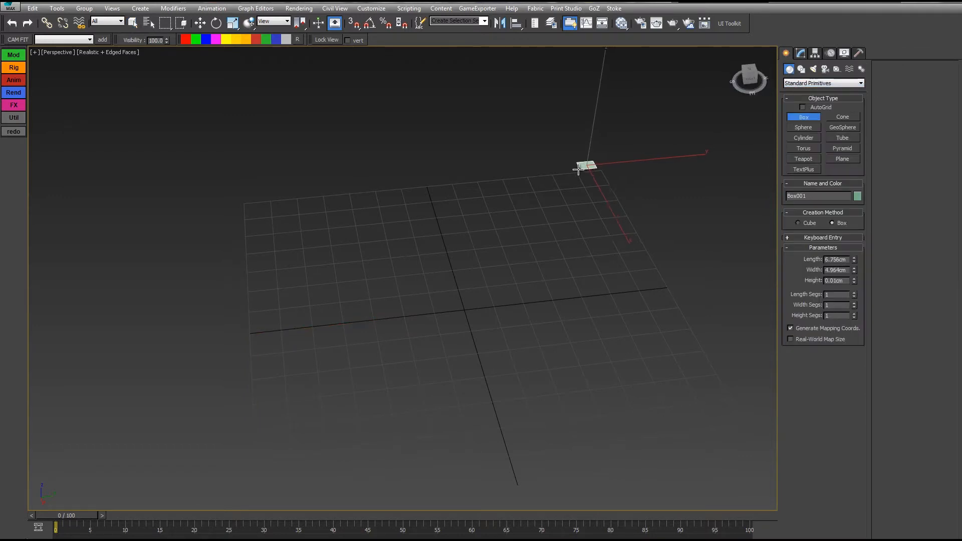
pyautogui.click(581, 153)
pyautogui.rightClick(526, 271)
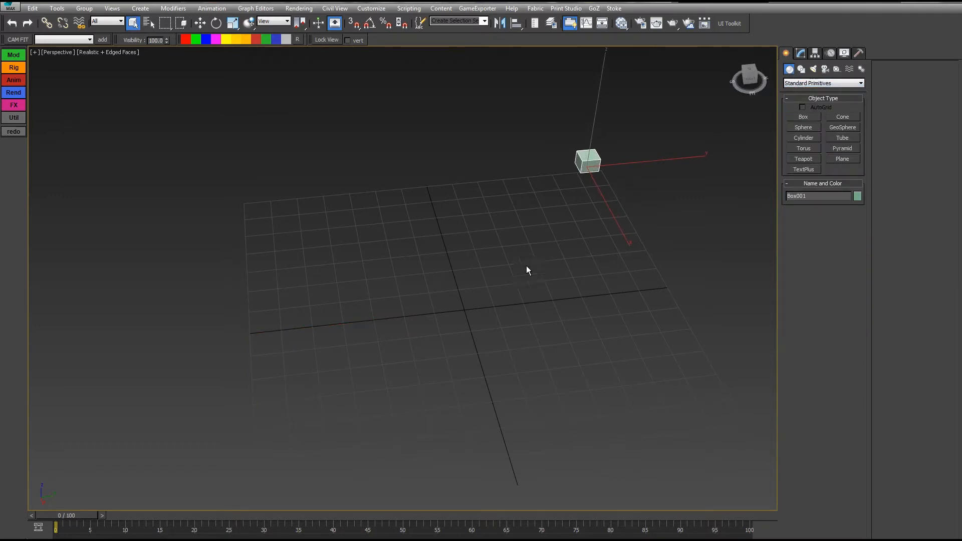
# - Reselect the dot line and pick the box as its custom mesh
pyautogui.click(527, 267)
pyautogui.hotkey('ctrl', 'a')
pyautogui.click(801, 54)
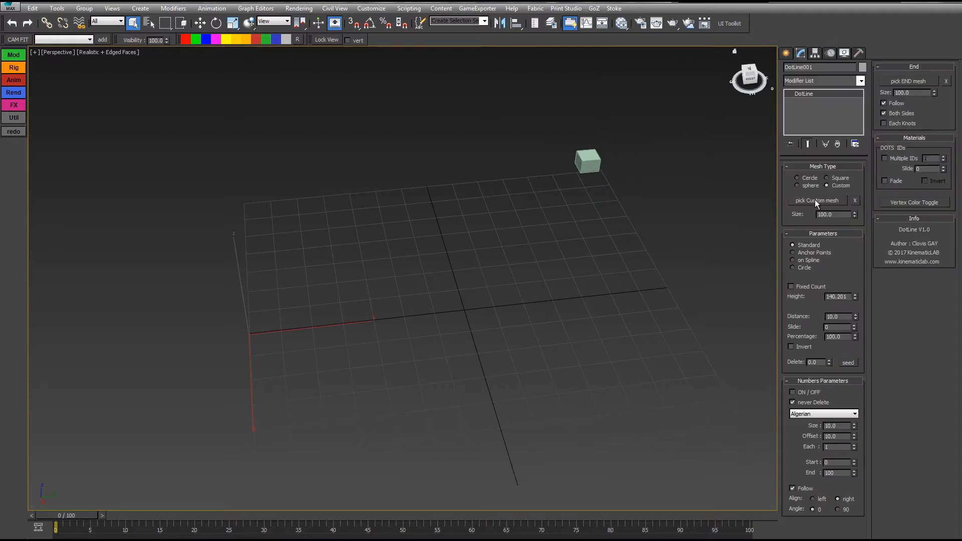
pyautogui.click(815, 200)
pyautogui.click(586, 155)
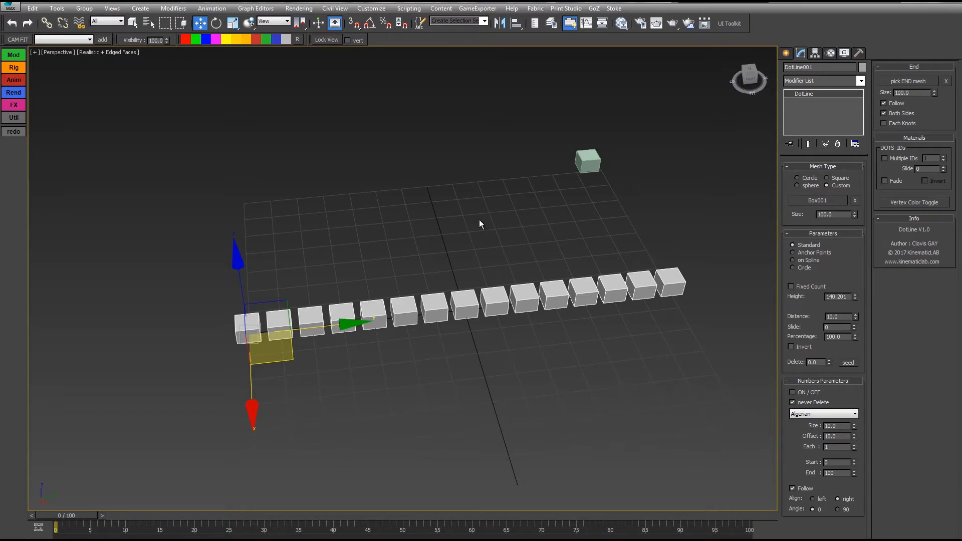
# - Try rotating the source box at the grid's far corner
pyautogui.press('w')
pyautogui.click(587, 158)
pyautogui.press('e')
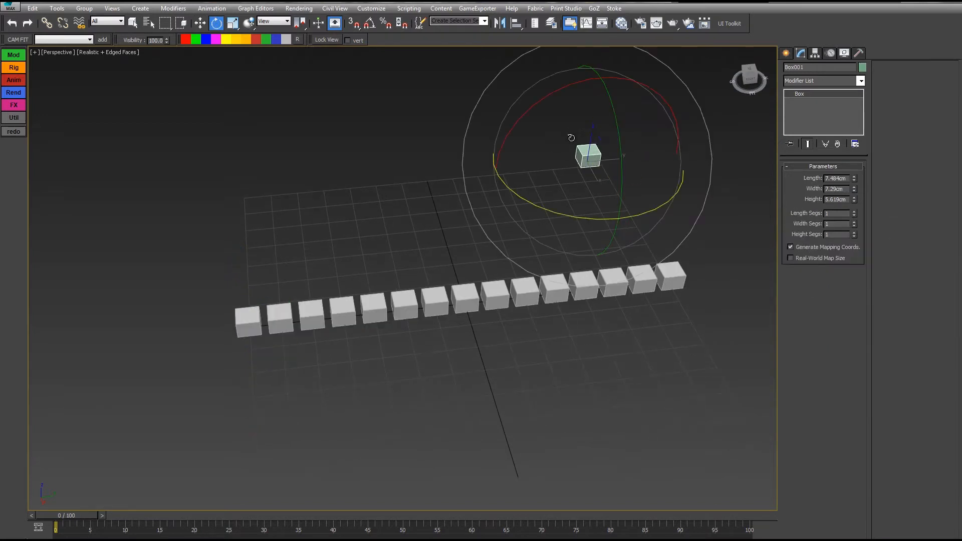
pyautogui.moveTo(557, 92); pyautogui.dragTo(509, 115)
pyautogui.rightClick(509, 115)
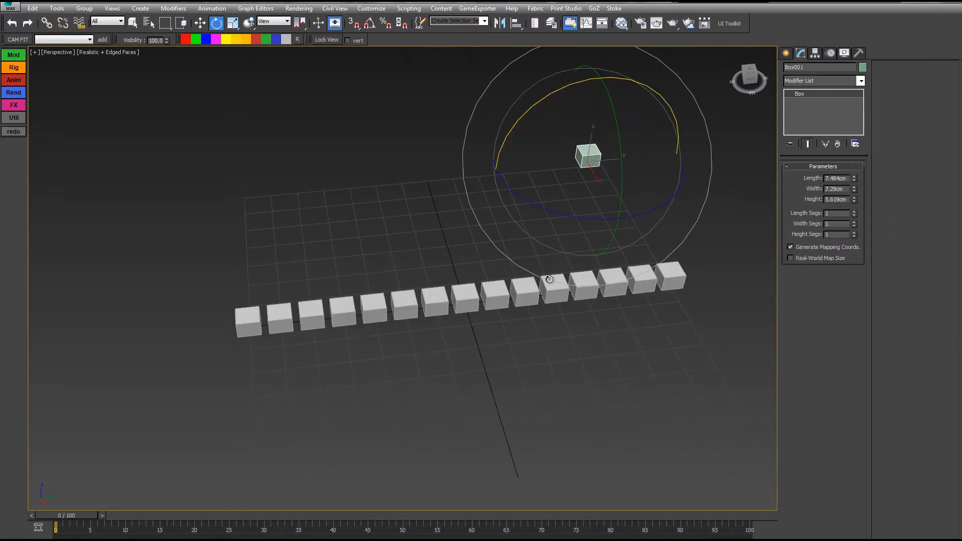
# - Reselect the dot line and try enlarging its custom mesh size to about 114
pyautogui.click(552, 278)
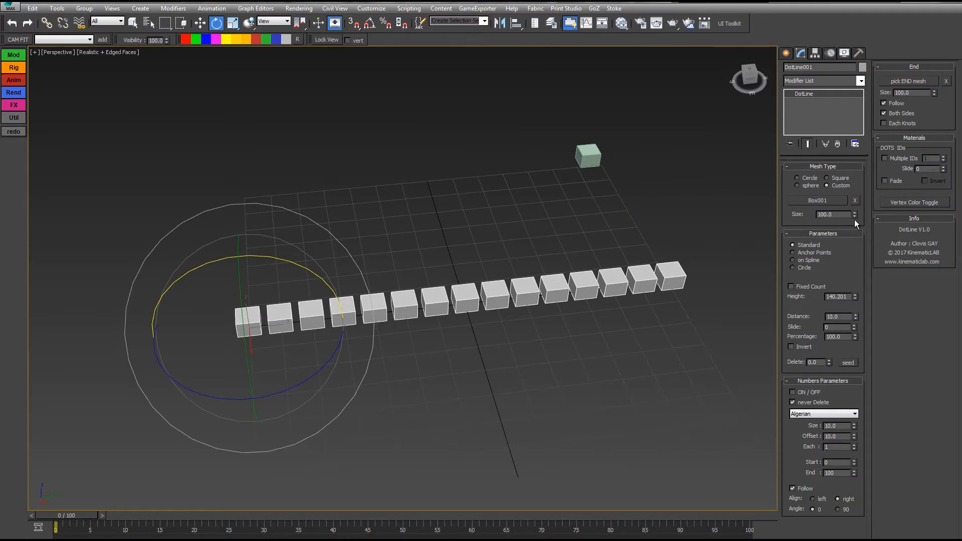
pyautogui.moveTo(855, 217); pyautogui.dragTo(785, 133)
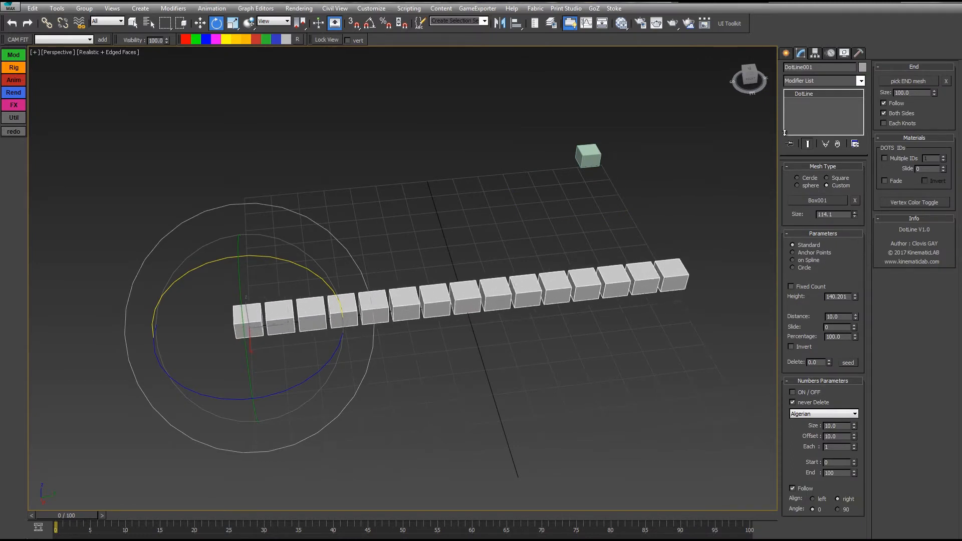
pyautogui.rightClick(785, 133)
# - Clear the custom mesh and return the dots to the Cercle mesh type with 6 segments
pyautogui.click(856, 200)
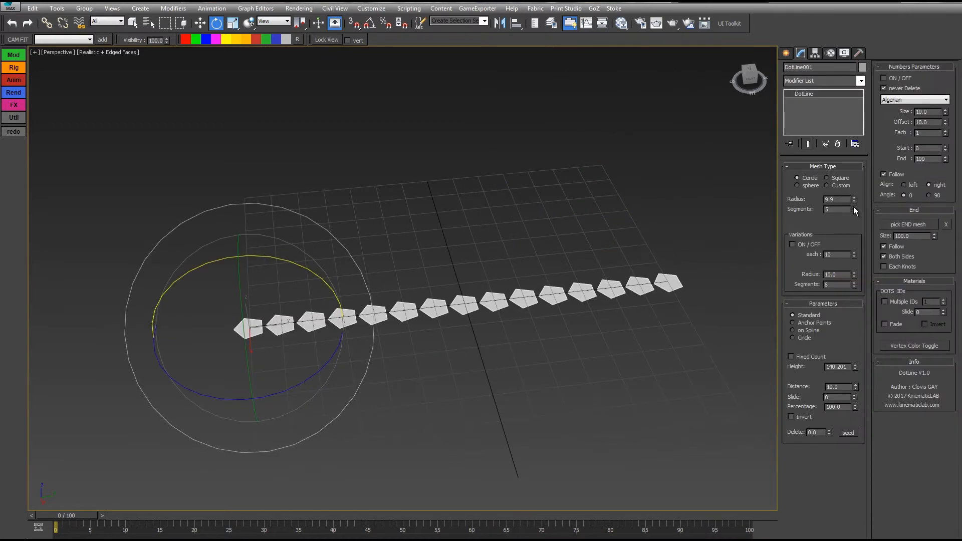
pyautogui.click(854, 208)
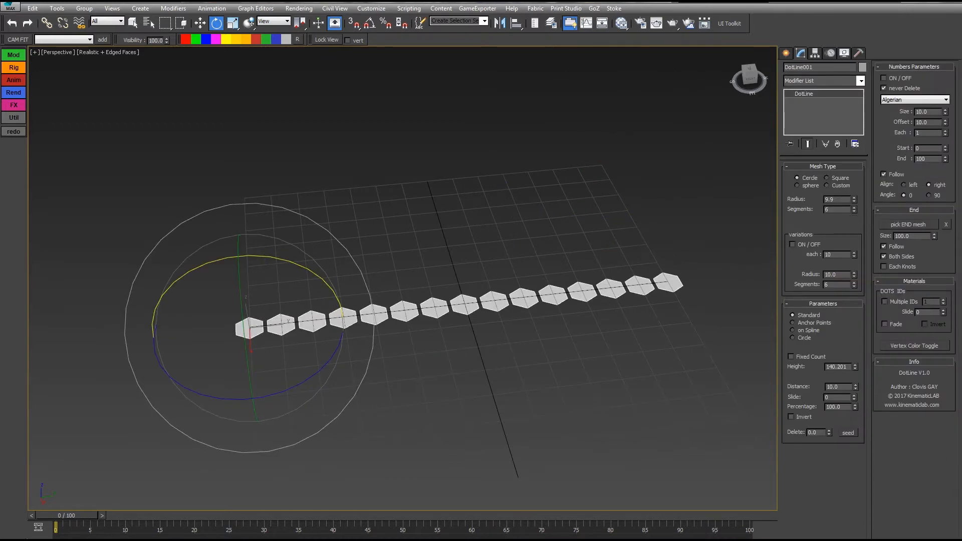
# - Turn on variations for the dot line and set the variation radius to 4.0
pyautogui.keyDown('alt'); pyautogui.moveTo(596, 217); pyautogui.dragTo(636, 227, button='middle'); pyautogui.keyUp('alt')
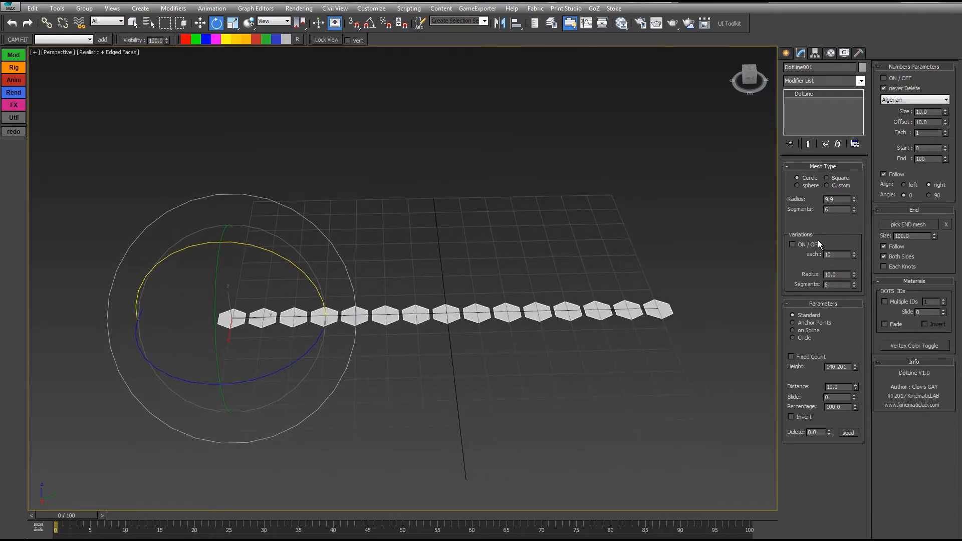
pyautogui.keyDown('alt'); pyautogui.moveTo(553, 240); pyautogui.dragTo(524, 246, button='middle'); pyautogui.keyUp('alt')
pyautogui.click(954, 486)
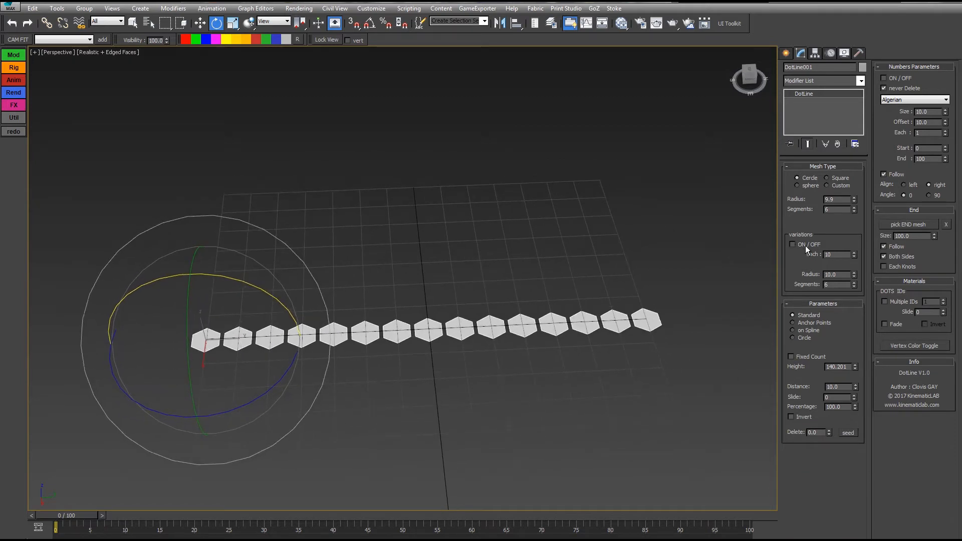
pyautogui.click(794, 244)
pyautogui.moveTo(594, 213); pyautogui.dragTo(696, 230, button='middle')
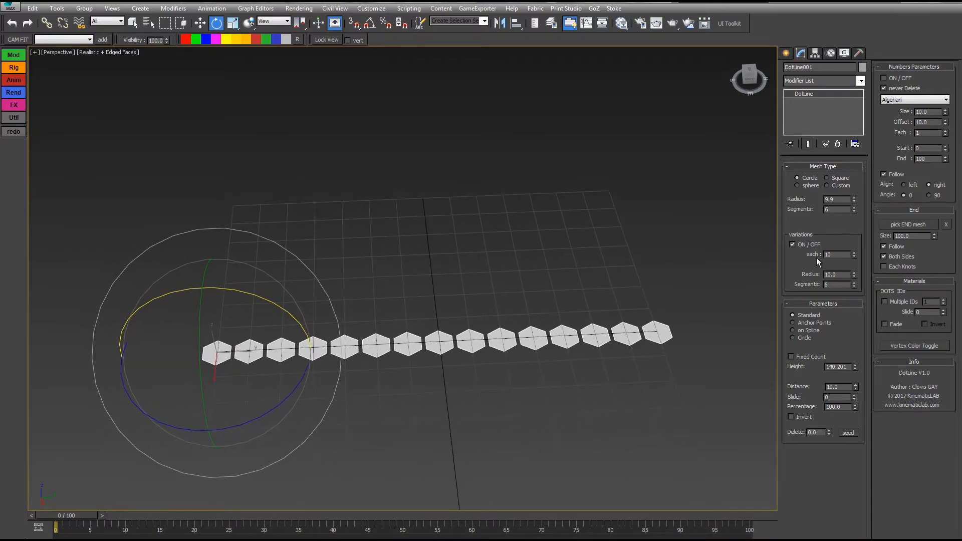
pyautogui.moveTo(838, 254); pyautogui.dragTo(806, 255)
pyautogui.moveTo(855, 274)
pyautogui.mouseDown()
pyautogui.moveTo(854, 260)
pyautogui.moveTo(845, 308)
pyautogui.moveTo(845, 268)
pyautogui.moveTo(844, 304)
pyautogui.moveTo(849, 292)
pyautogui.mouseUp()
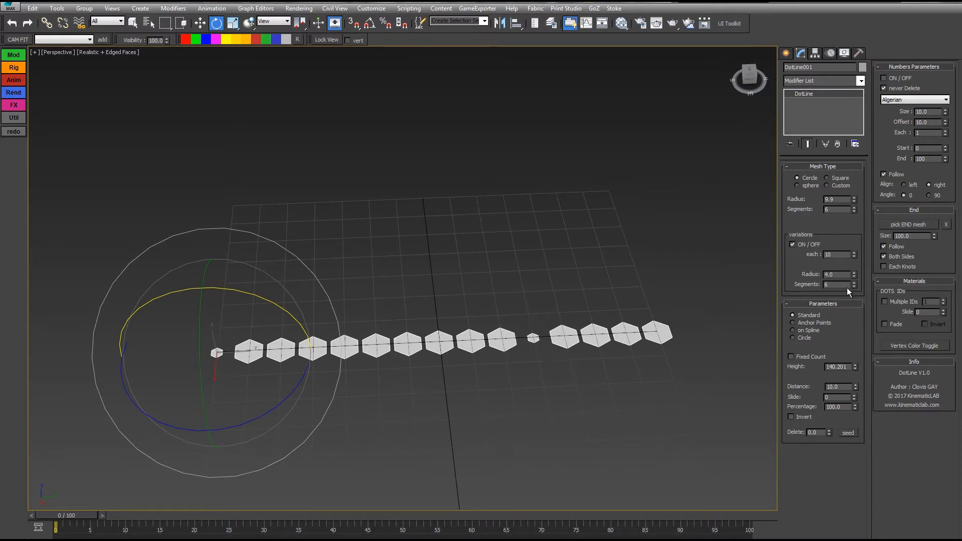
# - Set the variation to repeat at every 2nd dot along the line
pyautogui.click(854, 258)
pyautogui.click(854, 257)
pyautogui.click(854, 257)
pyautogui.click(854, 257)
pyautogui.click(854, 257)
pyautogui.click(854, 257)
pyautogui.click(855, 257)
pyautogui.click(854, 257)
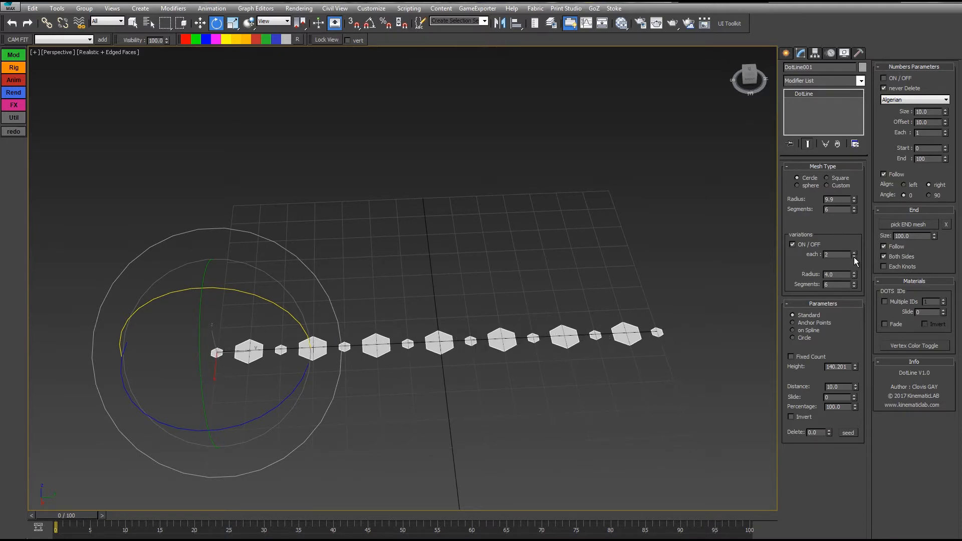
# - Try different repeat intervals for the circle variation, ending at every 6th dot, and adjust its variation radius
pyautogui.click(854, 257)
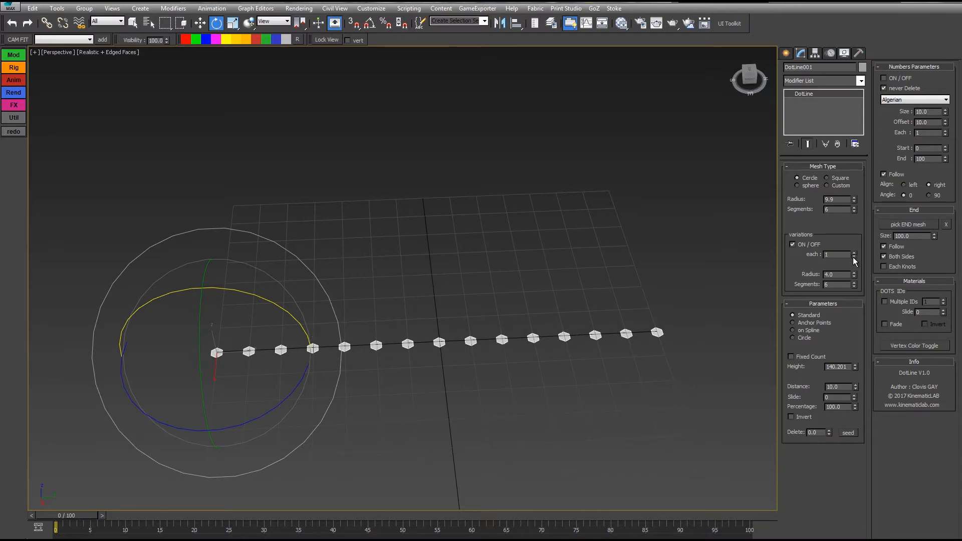
pyautogui.click(855, 253)
pyautogui.click(855, 254)
pyautogui.click(855, 254)
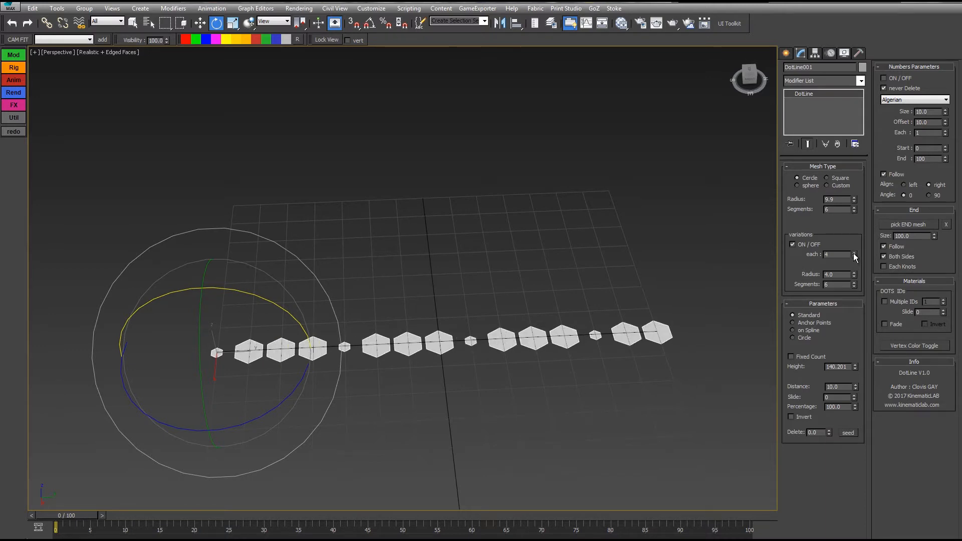
pyautogui.click(855, 254)
pyautogui.click(855, 253)
pyautogui.click(855, 253)
pyautogui.click(854, 257)
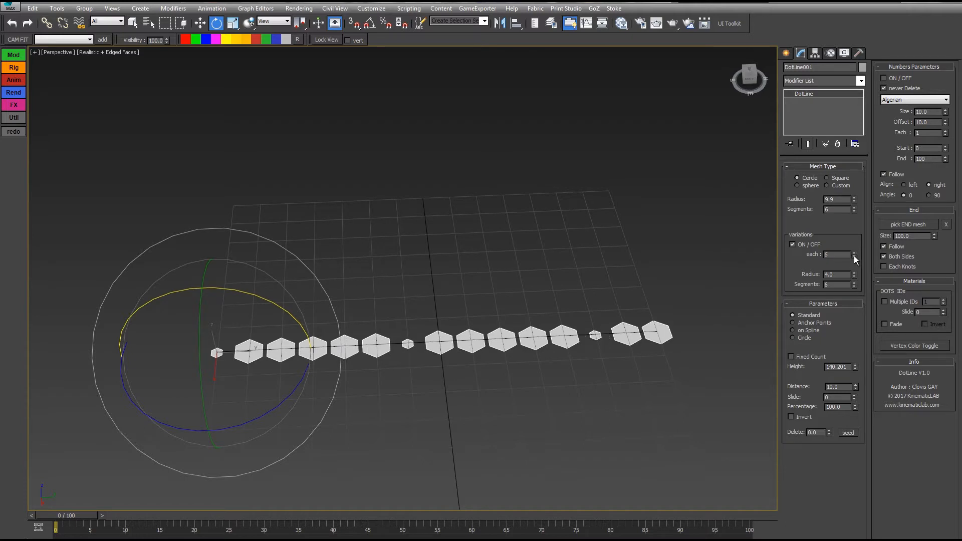
pyautogui.click(854, 257)
pyautogui.click(854, 253)
pyautogui.moveTo(855, 277)
pyautogui.mouseDown()
pyautogui.moveTo(854, 253)
pyautogui.moveTo(854, 273)
pyautogui.moveTo(845, 274)
pyautogui.moveTo(854, 275)
pyautogui.mouseUp()
pyautogui.rightClick(853, 276)
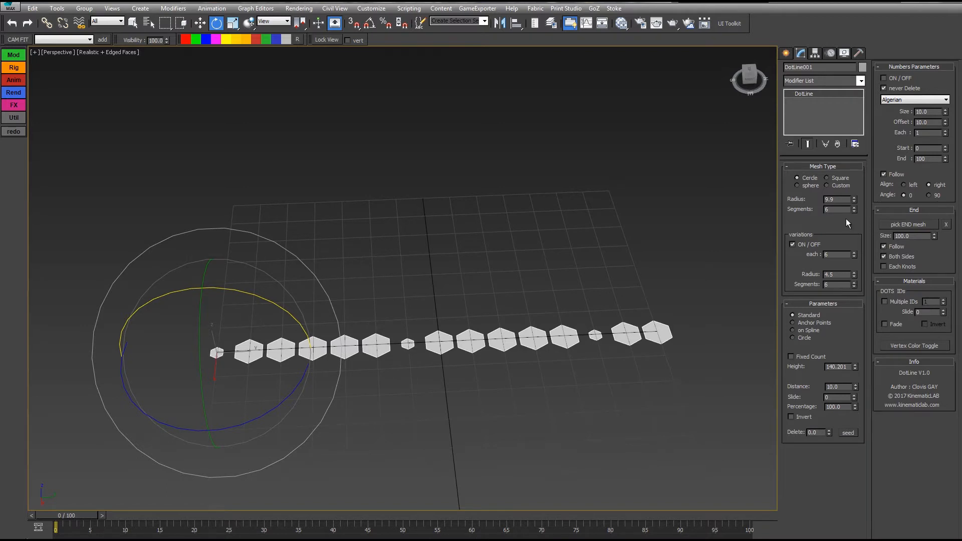
# - Change the dots to the Square mesh type and repeat the variation at every 2nd dot
pyautogui.click(828, 178)
pyautogui.moveTo(853, 236)
pyautogui.mouseDown()
pyautogui.moveTo(856, 271)
pyautogui.moveTo(853, 255)
pyautogui.mouseUp()
pyautogui.click(855, 258)
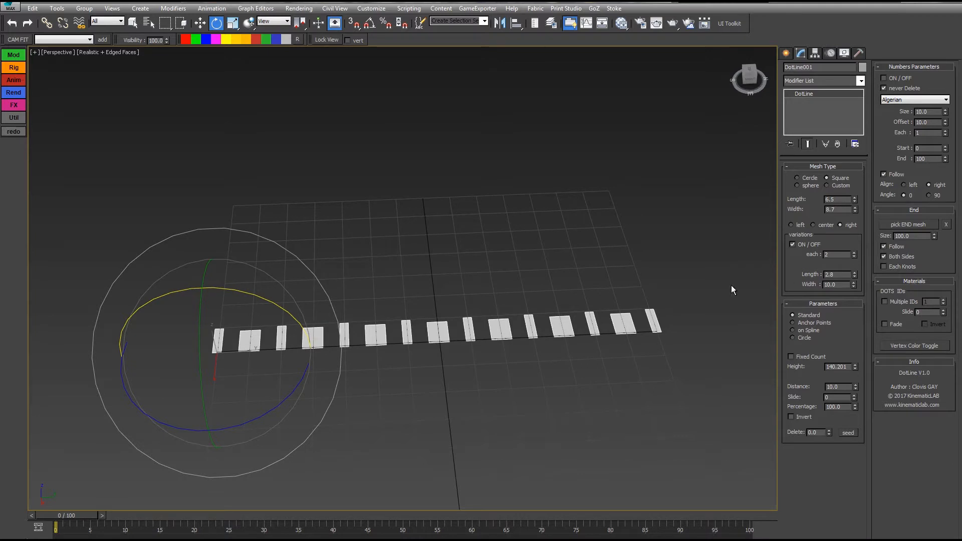
# - Set the variation length to 1.0 and size the regular squares to length 1.4 and width 4.7
pyautogui.moveTo(770, 263); pyautogui.dragTo(747, 266, button='middle')
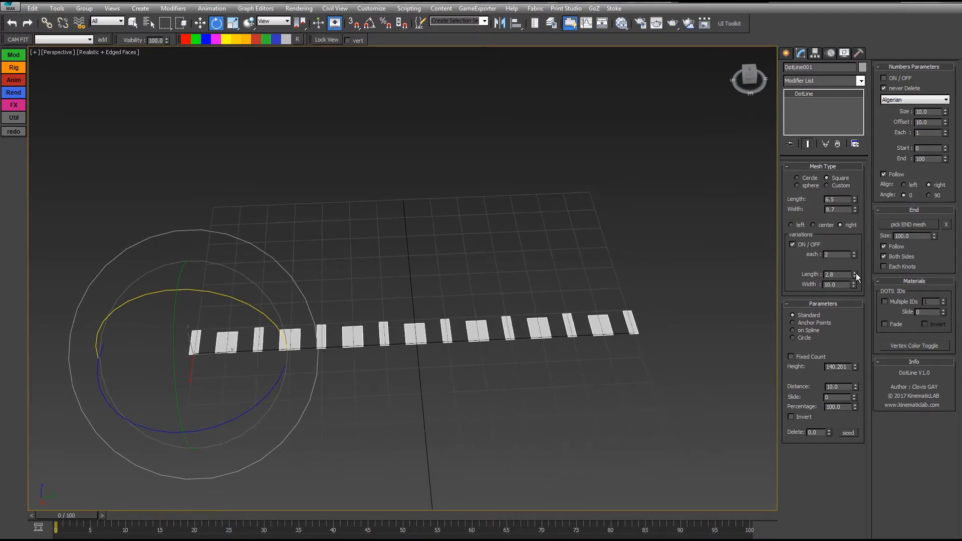
pyautogui.moveTo(856, 272); pyautogui.dragTo(856, 290)
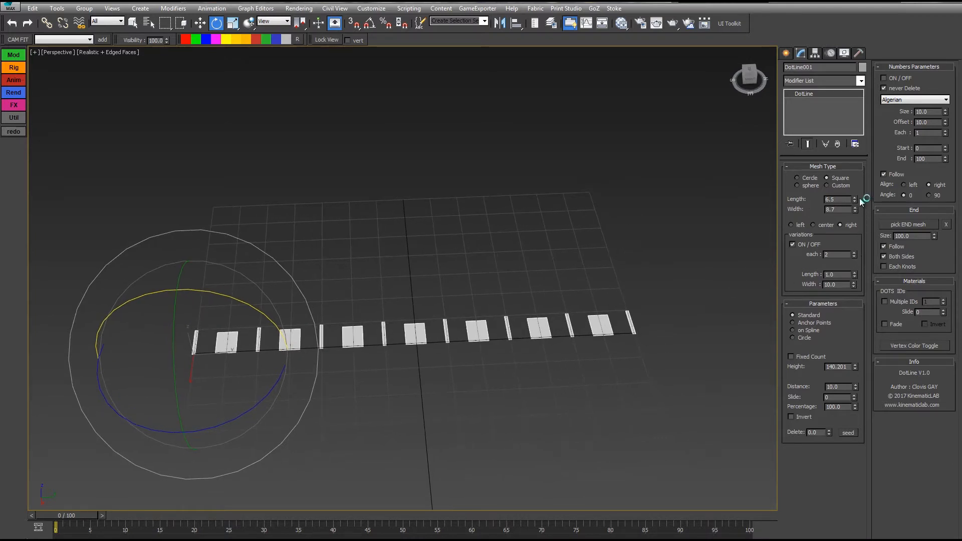
pyautogui.moveTo(855, 200); pyautogui.dragTo(853, 224)
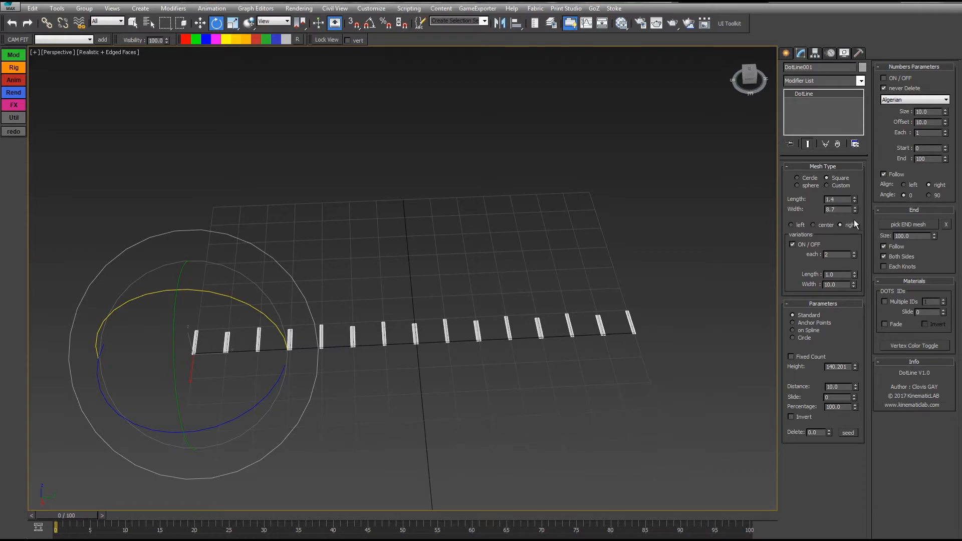
pyautogui.keyDown('alt'); pyautogui.moveTo(527, 235); pyautogui.dragTo(427, 319, button='middle'); pyautogui.keyUp('alt')
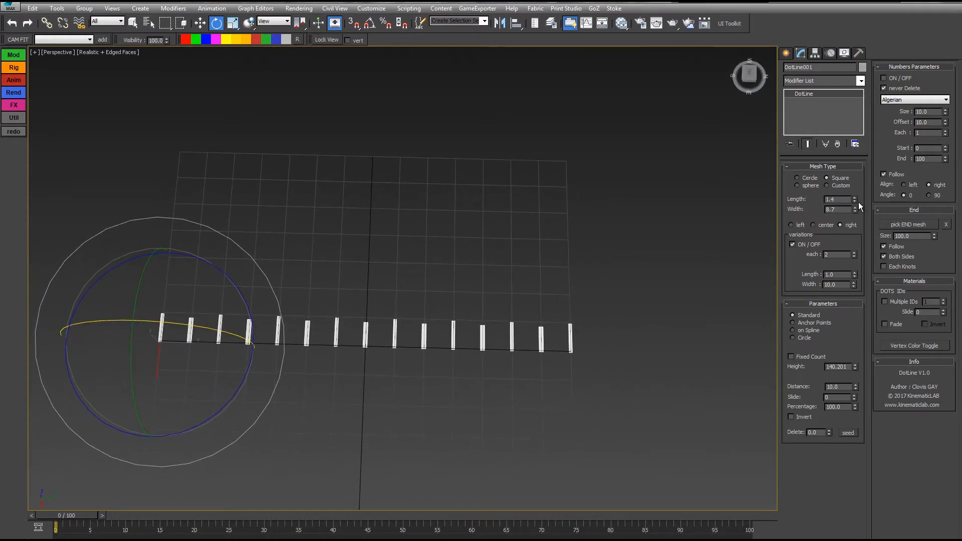
pyautogui.moveTo(854, 201); pyautogui.dragTo(855, 233)
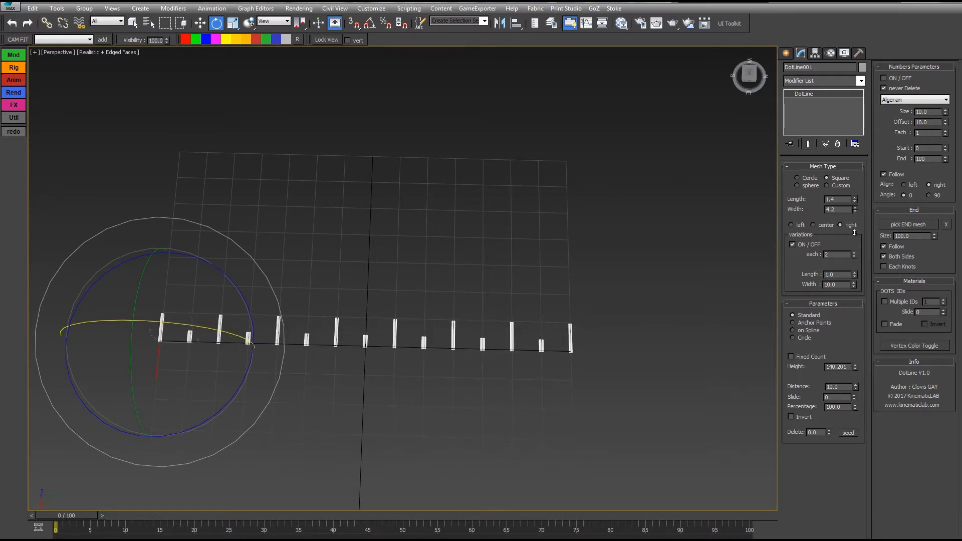
# - Set the square variation to repeat at every 7th dot along the line
pyautogui.click(854, 252)
pyautogui.click(854, 253)
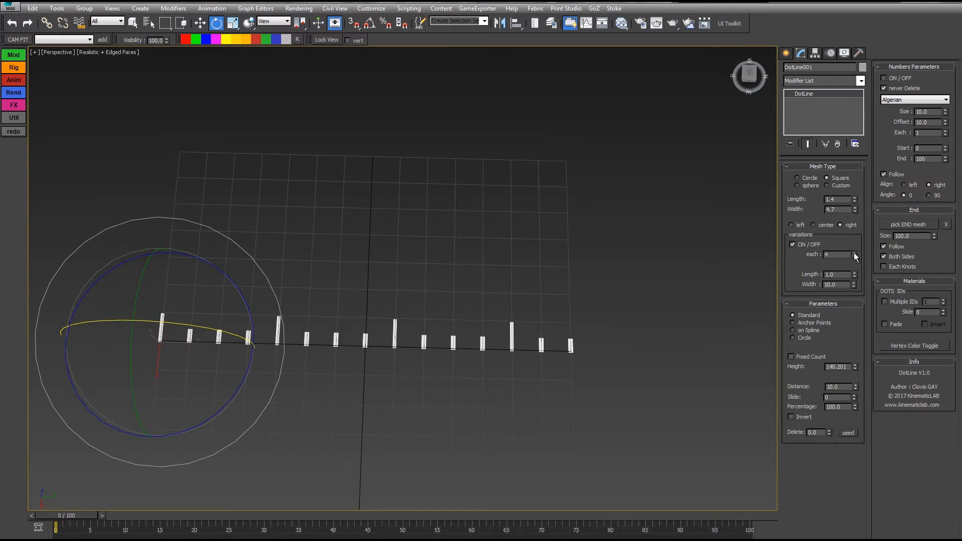
pyautogui.click(855, 252)
pyautogui.click(854, 253)
pyautogui.click(854, 253)
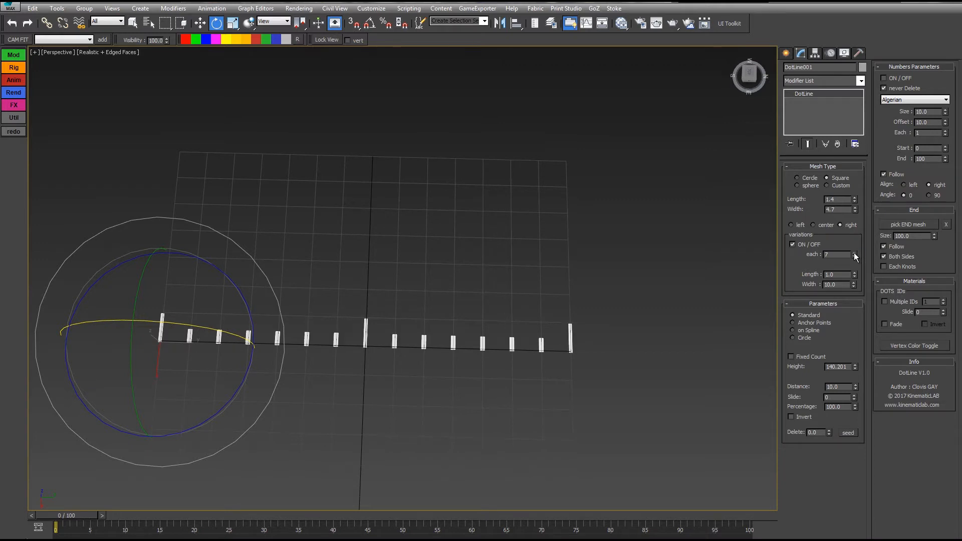
pyautogui.keyDown('alt'); pyautogui.moveTo(763, 270); pyautogui.dragTo(598, 258, button='middle'); pyautogui.keyUp('alt')
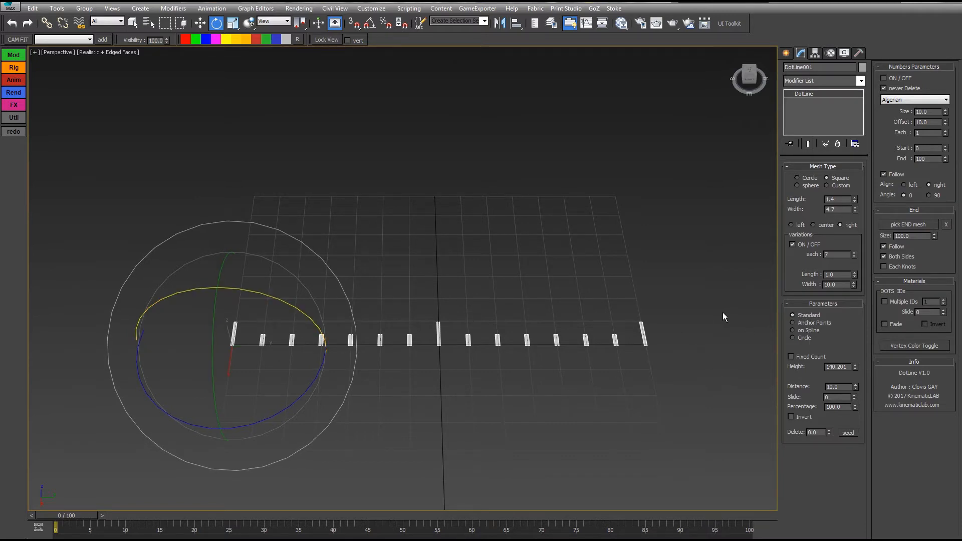
# - Extend the dot line to a height of about 280.4
pyautogui.moveTo(722, 315); pyautogui.dragTo(660, 322, button='middle')
pyautogui.press('w')
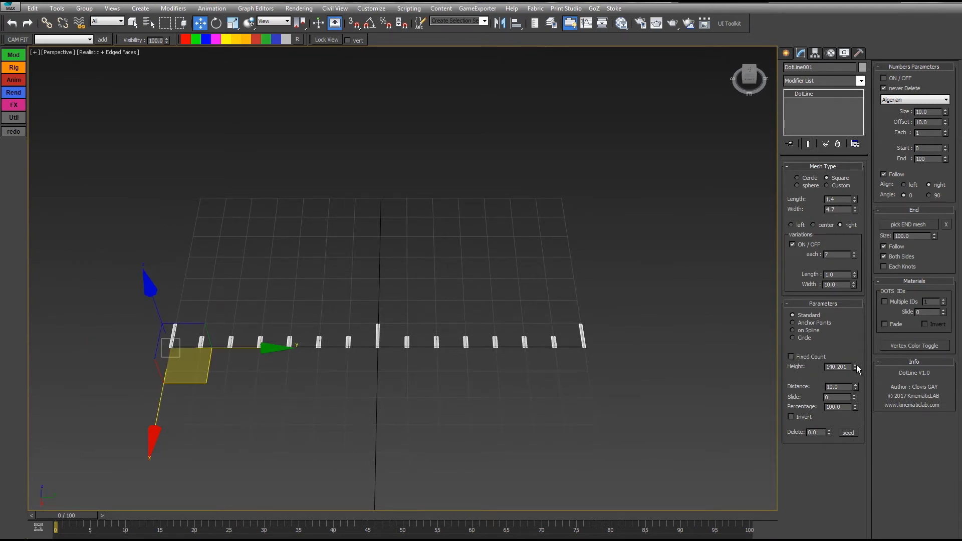
pyautogui.moveTo(857, 369); pyautogui.dragTo(710, 1)
pyautogui.moveTo(566, 174); pyautogui.dragTo(499, 187, button='middle')
pyautogui.scroll(-4, 498, 187)
pyautogui.moveTo(544, 265); pyautogui.dragTo(566, 241, button='middle')
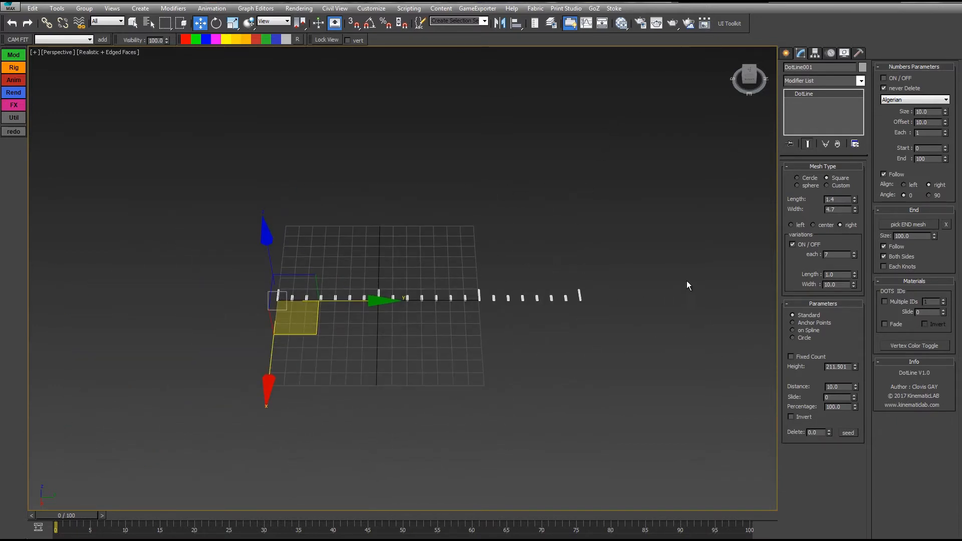
pyautogui.moveTo(855, 368); pyautogui.dragTo(578, 9)
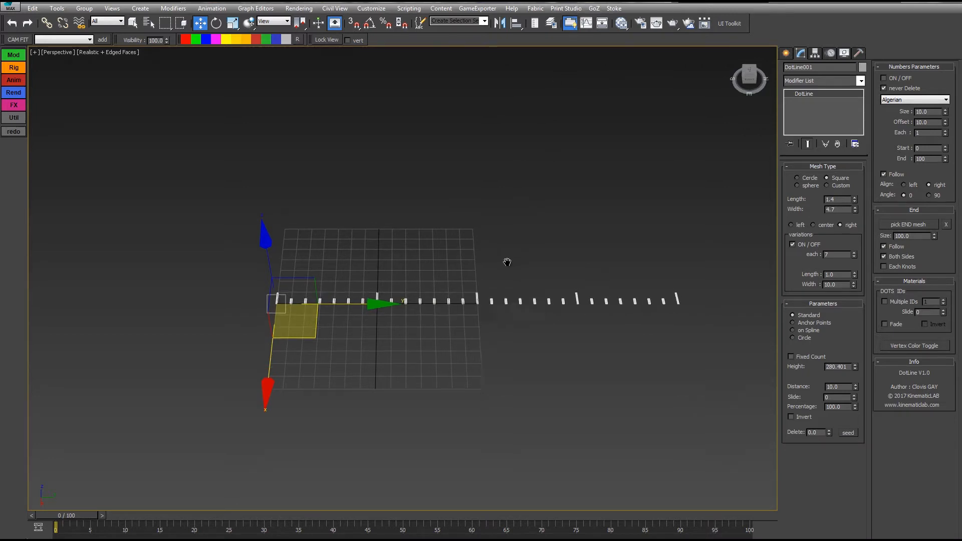
# - Try a wide dot spacing of 35.2, and tighten the distance between dots to 3.0
pyautogui.moveTo(507, 262); pyautogui.dragTo(501, 277, button='middle')
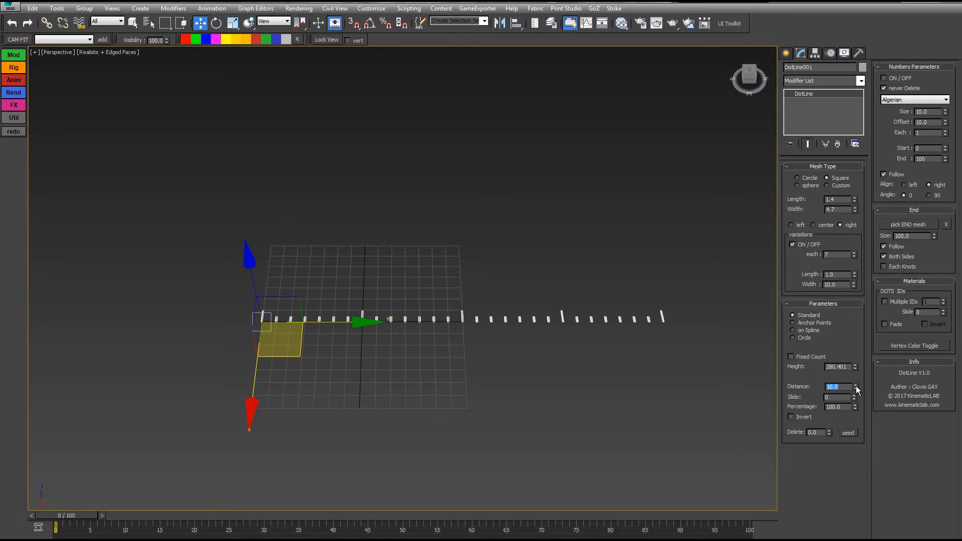
pyautogui.moveTo(857, 390); pyautogui.dragTo(834, 260)
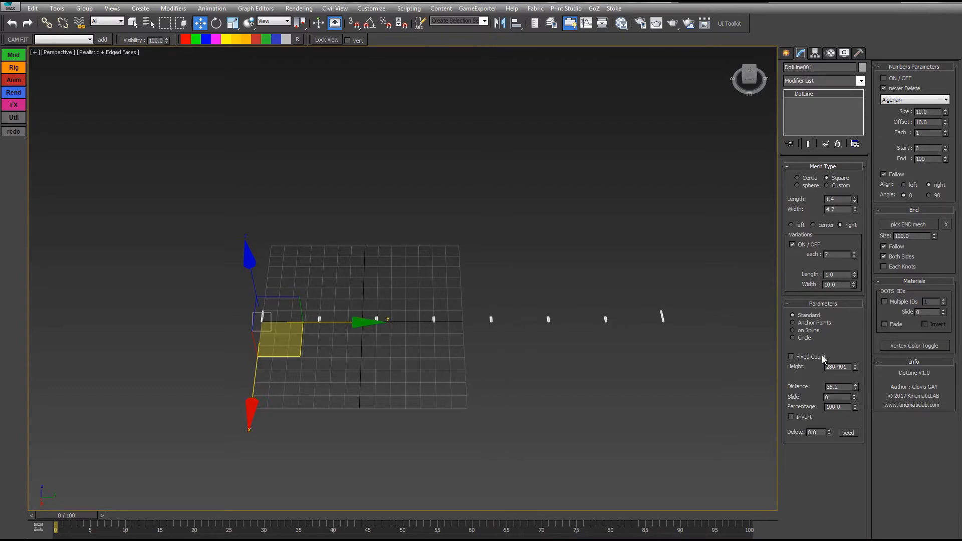
pyautogui.moveTo(855, 397); pyautogui.dragTo(855, 534)
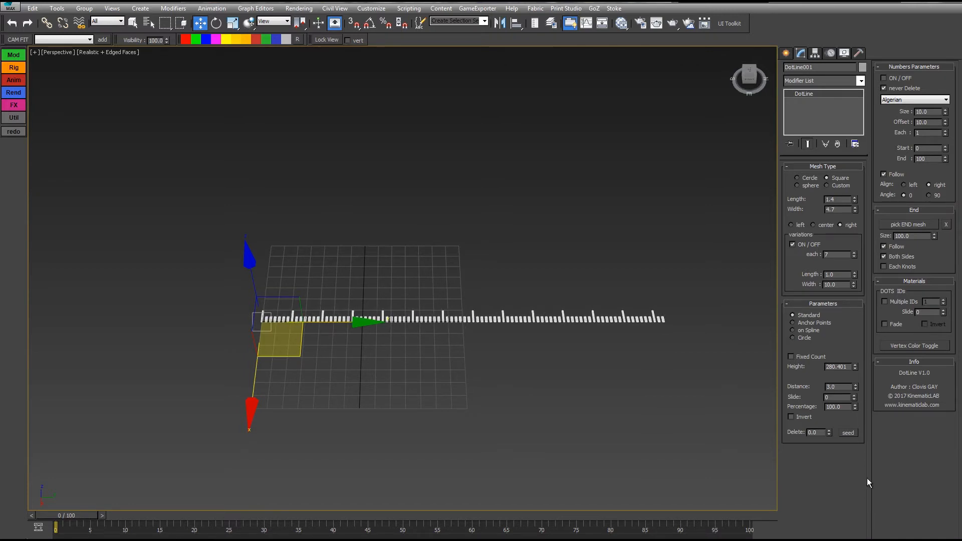
# - Repeat the variation at every 5th dot and set the distance between dots to 4.0
pyautogui.click(855, 258)
pyautogui.click(855, 257)
pyautogui.moveTo(606, 263); pyautogui.dragTo(622, 273, button='middle')
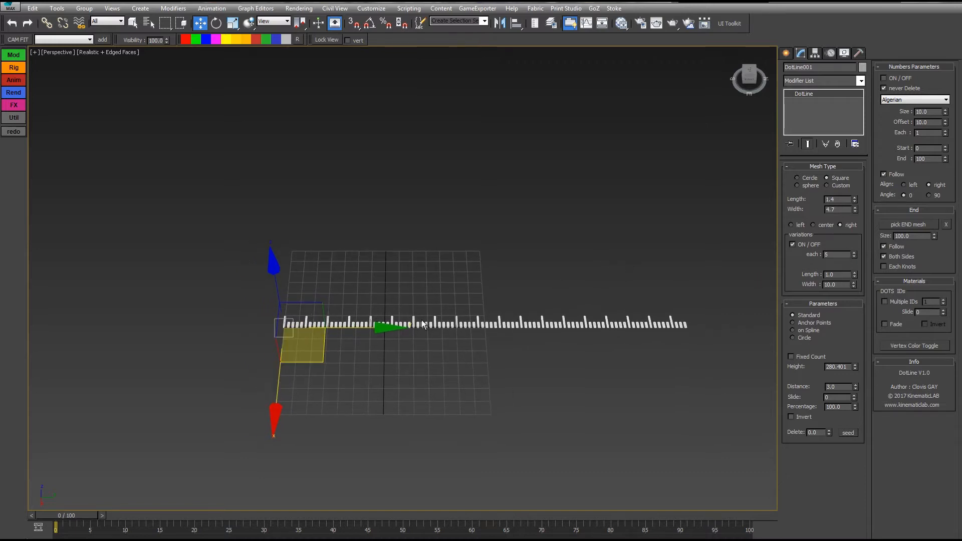
pyautogui.click(856, 385)
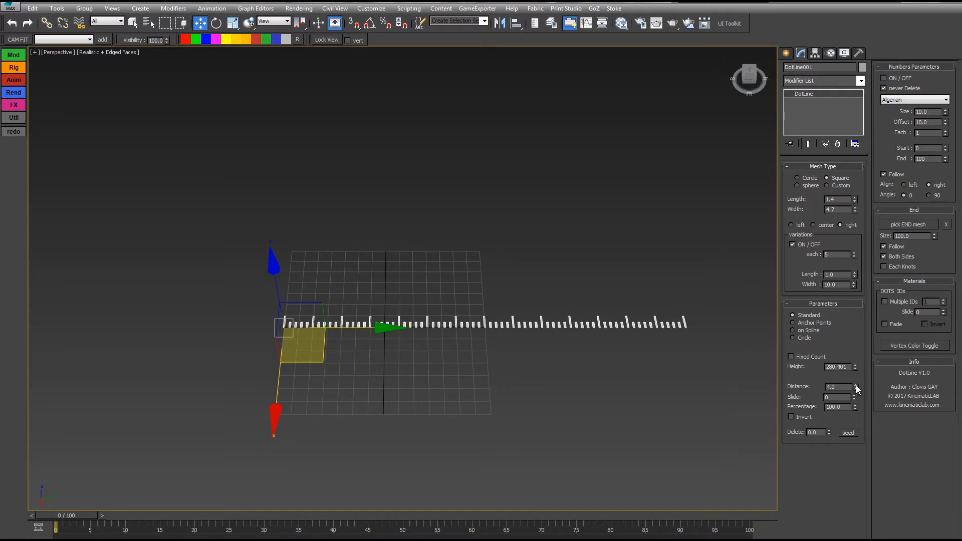
pyautogui.moveTo(629, 259); pyautogui.dragTo(636, 271, button='middle')
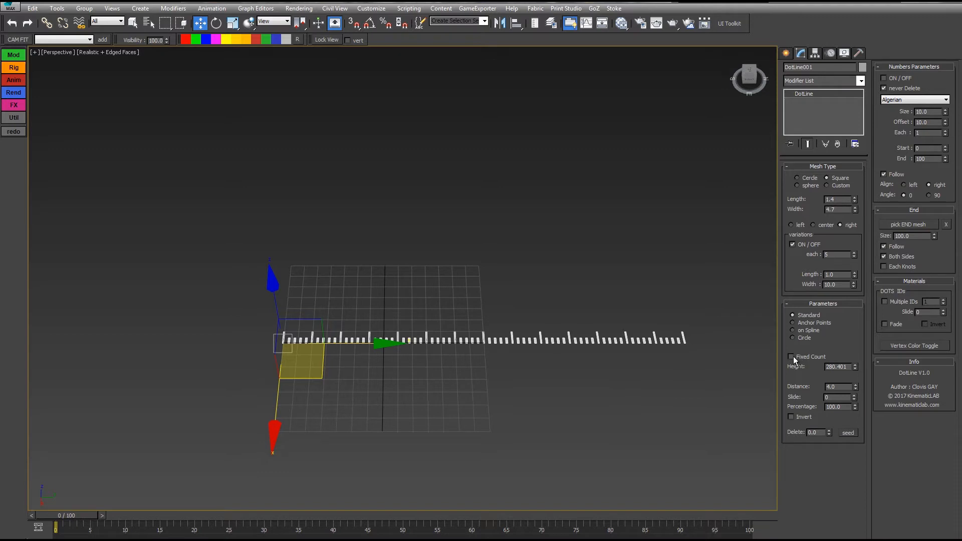
# - Try varying the line's height, and compare distance-based spacing with Fixed Count, leaving Fixed Count on
pyautogui.moveTo(855, 368); pyautogui.dragTo(704, 357)
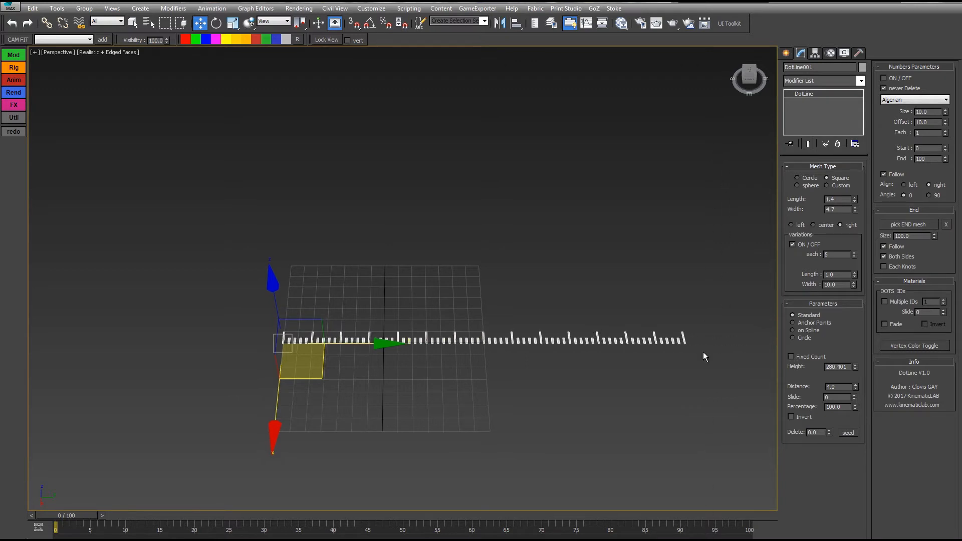
pyautogui.click(792, 356)
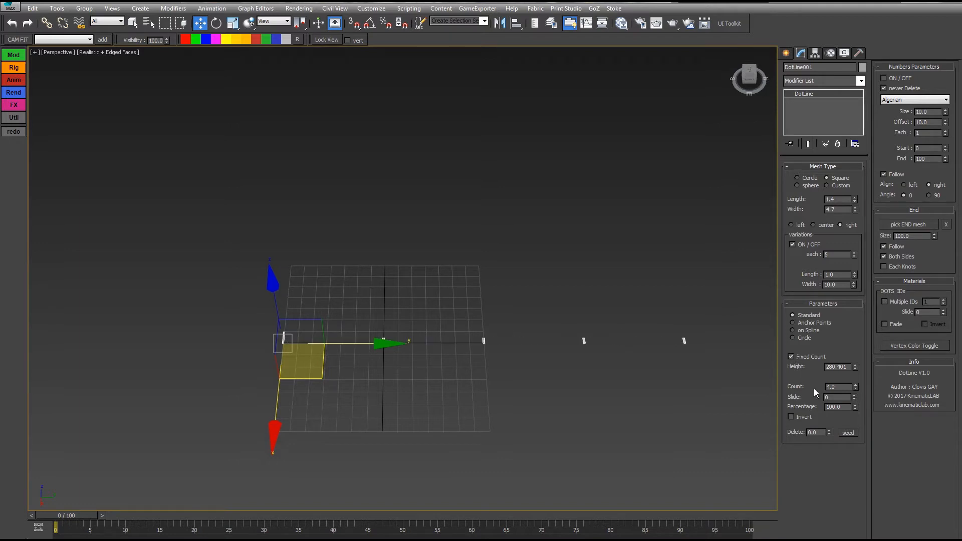
pyautogui.click(793, 357)
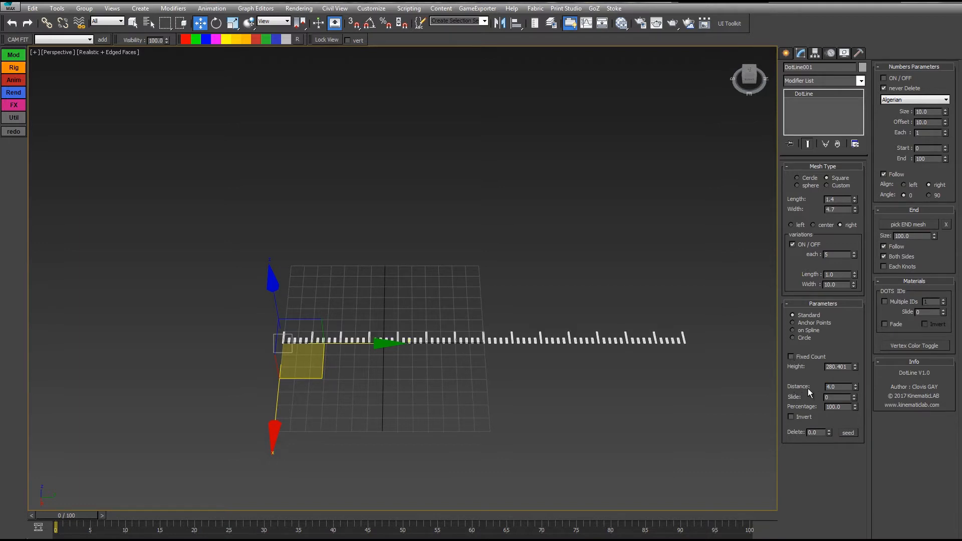
pyautogui.click(791, 357)
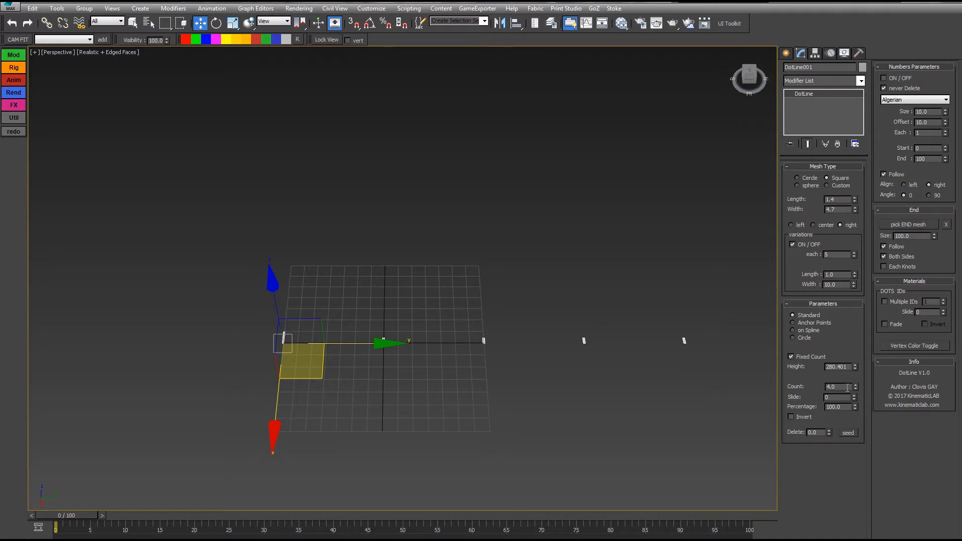
# - Raise the fixed dot count to 20.4 and try shortening and lengthening the line with it
pyautogui.moveTo(851, 366); pyautogui.dragTo(844, 304)
pyautogui.moveTo(855, 366); pyautogui.dragTo(556, 113)
pyautogui.moveTo(519, 286); pyautogui.dragTo(402, 418)
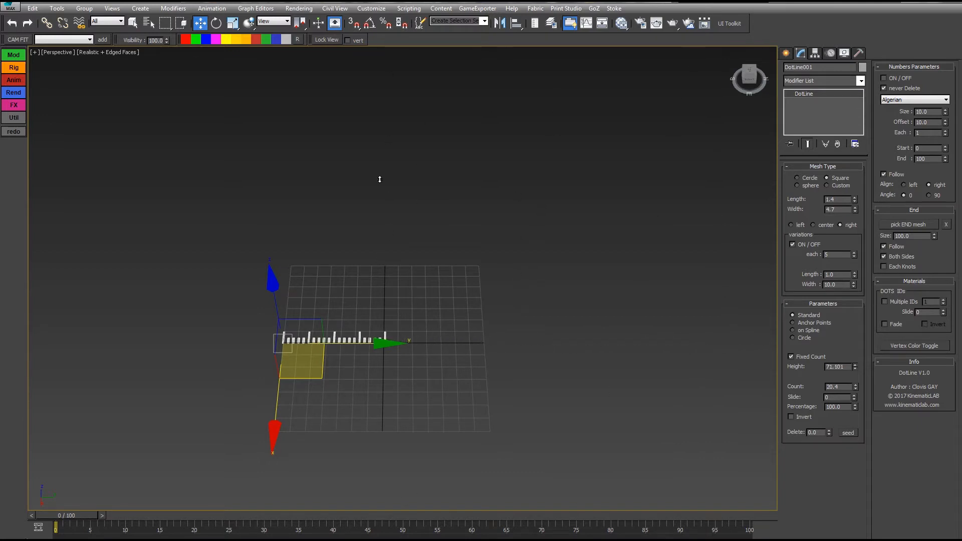
pyautogui.moveTo(380, 179); pyautogui.dragTo(329, 436)
pyautogui.moveTo(318, 293); pyautogui.dragTo(770, 352)
# - Turn off Fixed Count and set the distance between dots to 3.7
pyautogui.click(792, 357)
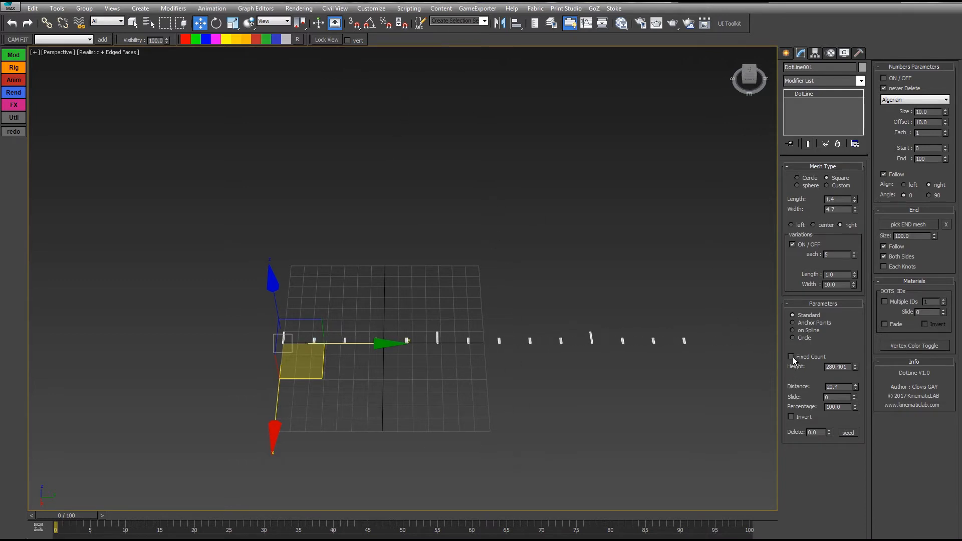
pyautogui.moveTo(857, 388); pyautogui.dragTo(869, 476)
pyautogui.moveTo(546, 302); pyautogui.dragTo(533, 312, button='middle')
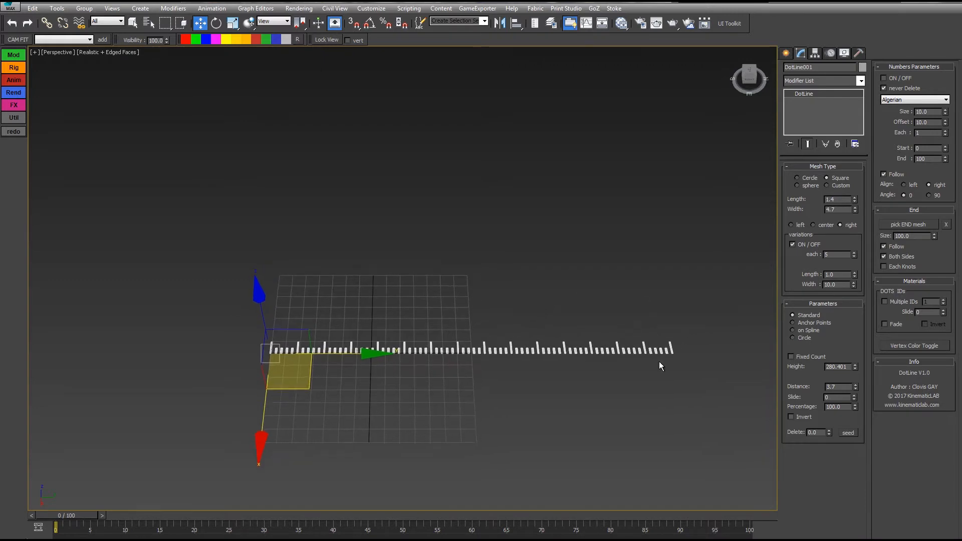
# - Try sliding the dots along the line with the Slide parameter
pyautogui.moveTo(854, 398); pyautogui.dragTo(774, 73)
pyautogui.rightClick(774, 73)
pyautogui.press('alt')
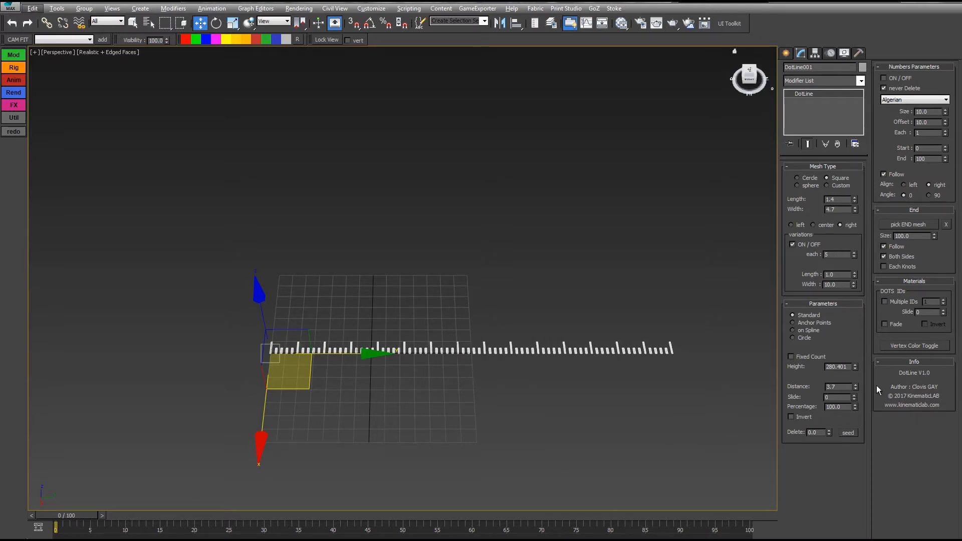
pyautogui.moveTo(855, 398); pyautogui.dragTo(845, 371)
pyautogui.rightClick(845, 371)
# - Try animating the dots' Slide value with Auto Key between frames 0 and 20
pyautogui.moveTo(89, 515); pyautogui.dragTo(205, 516)
pyautogui.press('n')
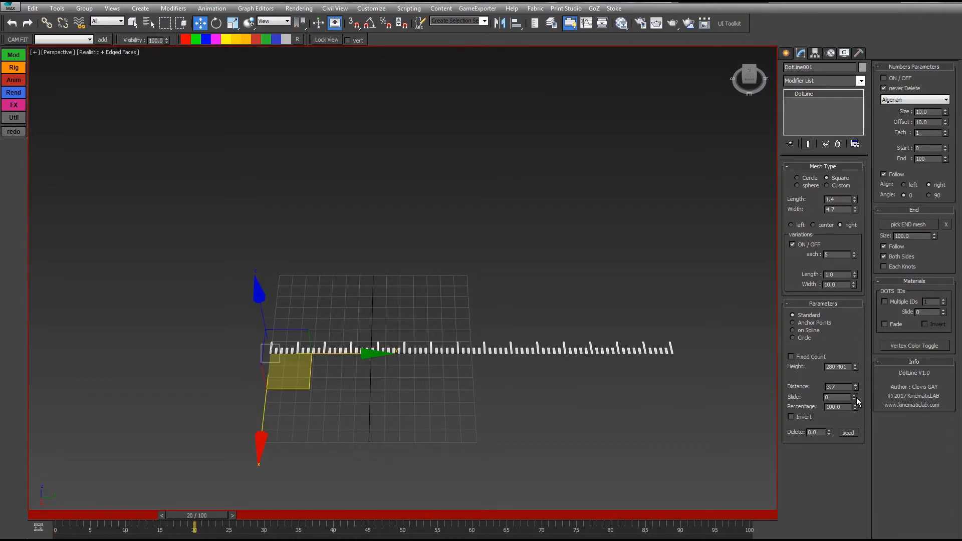
pyautogui.moveTo(856, 399); pyautogui.dragTo(844, 320)
pyautogui.moveTo(206, 516); pyautogui.dragTo(146, 535)
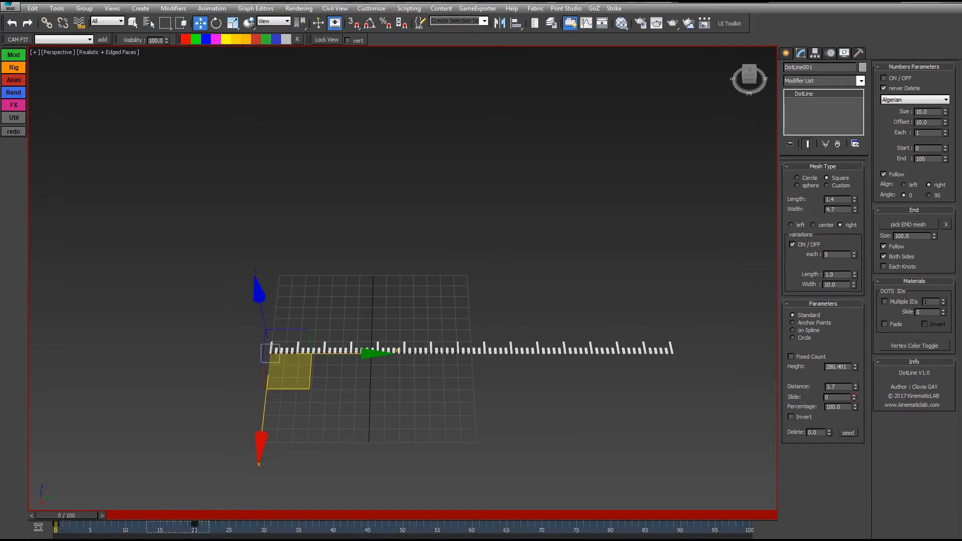
pyautogui.press('n')
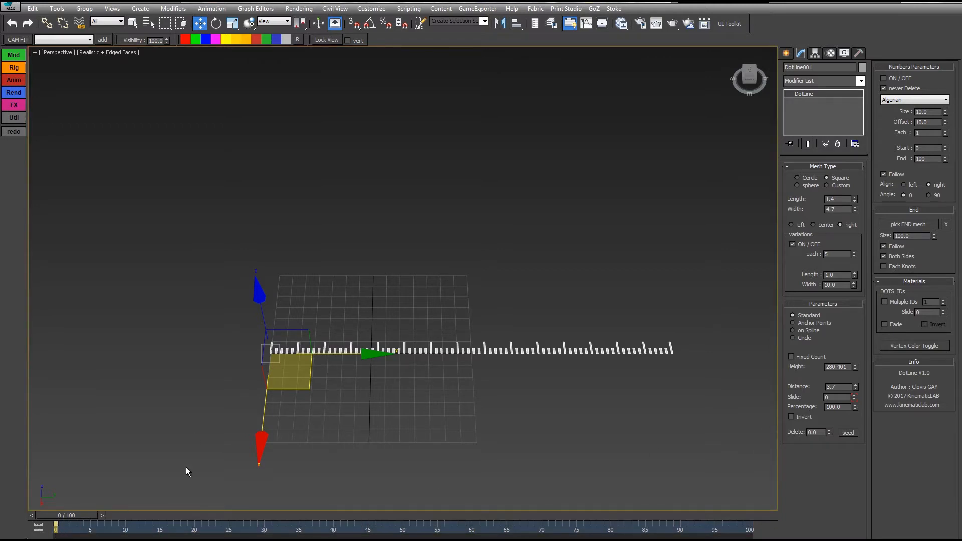
# - Try varying the line's Percentage, and adjust the line's height to about 282.9
pyautogui.moveTo(855, 409); pyautogui.dragTo(787, 304)
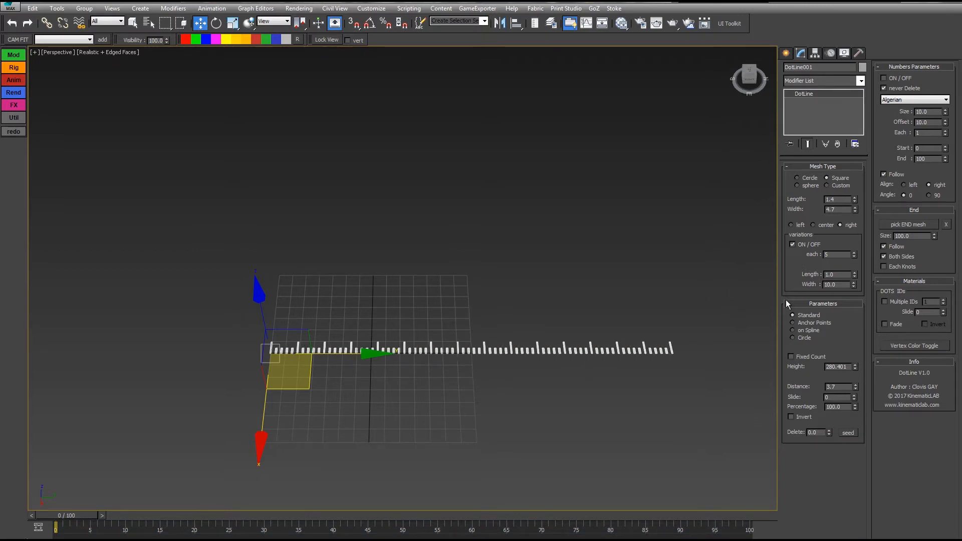
pyautogui.moveTo(855, 369); pyautogui.dragTo(742, 339)
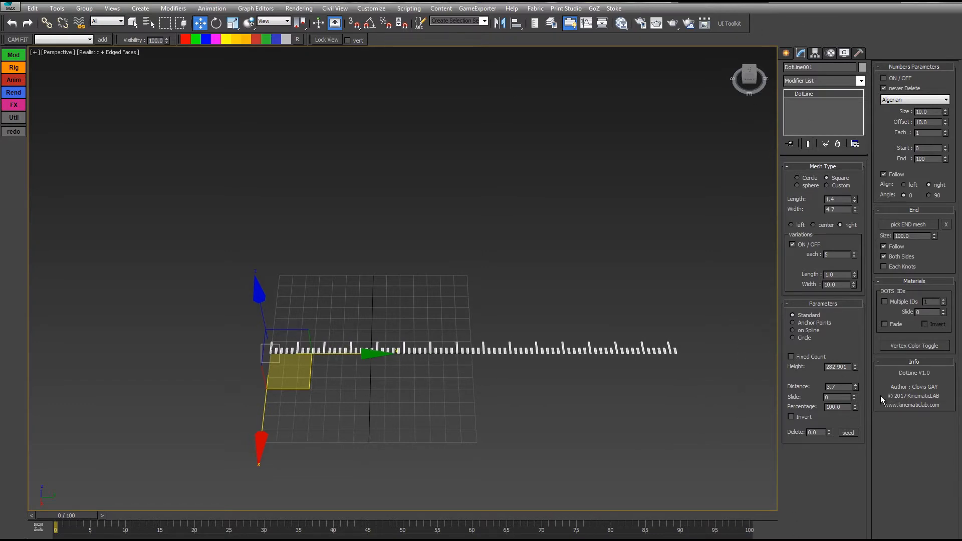
# - Switch the DotLine's mesh type to circle with variations off, and set the distance between dots to 9.0
pyautogui.moveTo(854, 408); pyautogui.dragTo(575, 258)
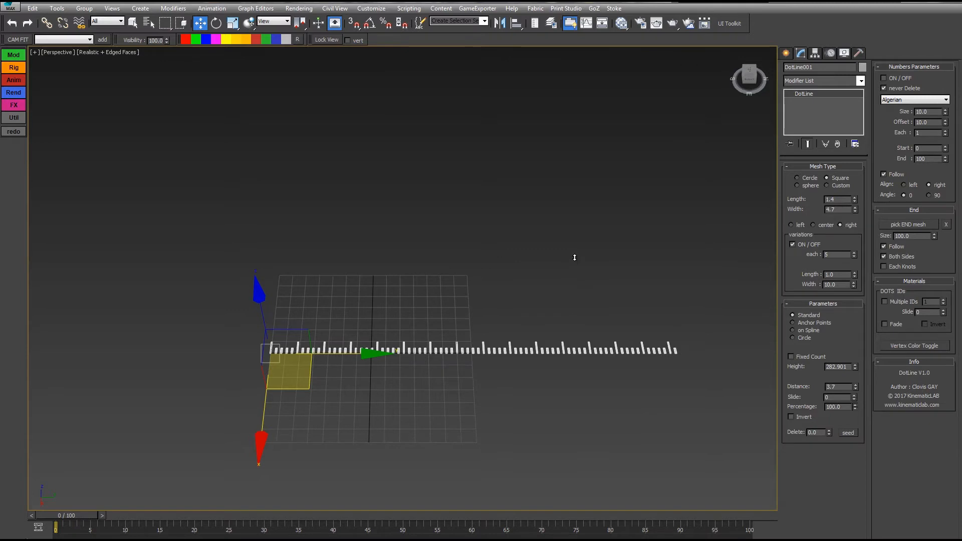
pyautogui.click(805, 186)
pyautogui.moveTo(640, 296); pyautogui.dragTo(628, 292, button='middle')
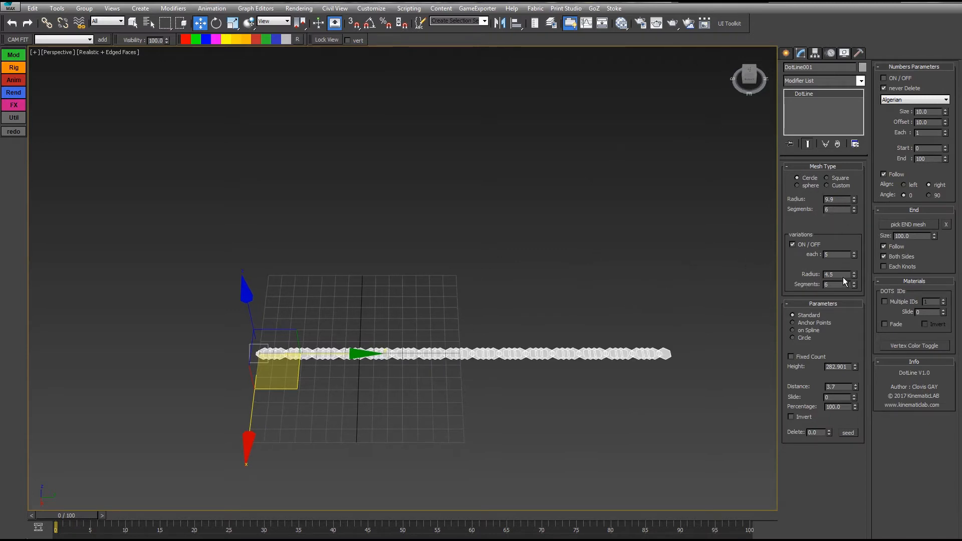
pyautogui.moveTo(858, 387); pyautogui.dragTo(856, 358)
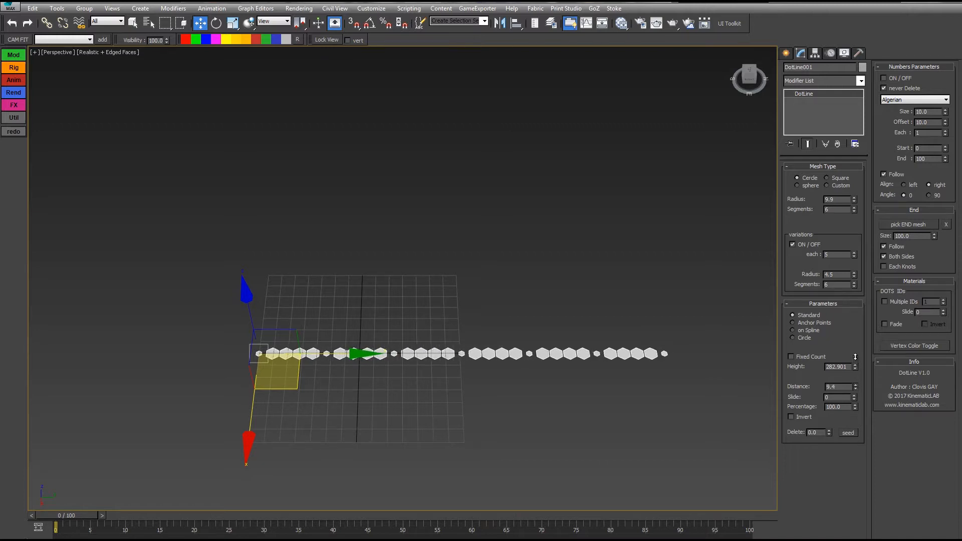
pyautogui.click(793, 246)
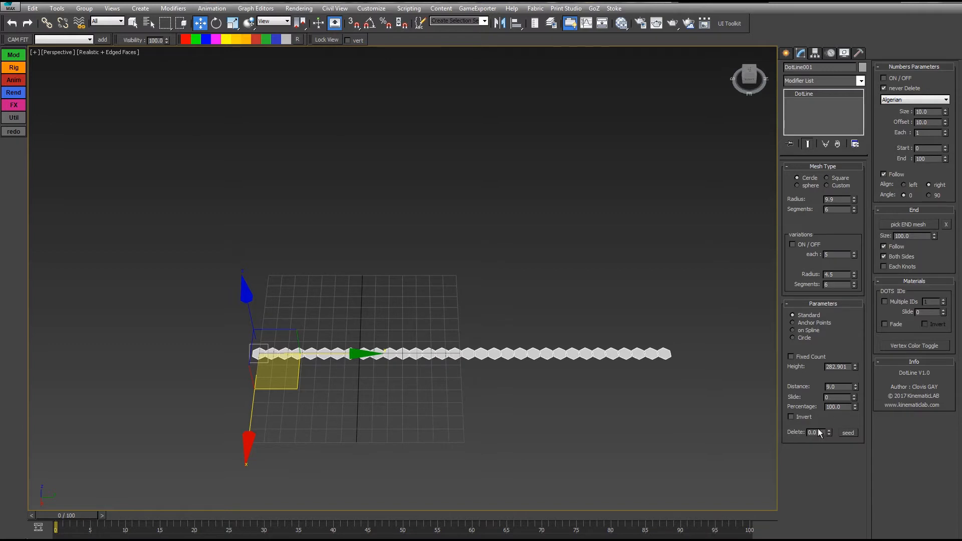
# - Animate the line's Percentage with Auto Key from 0 at frame 0 to 100 at frame 20
pyautogui.moveTo(193, 516); pyautogui.dragTo(210, 518)
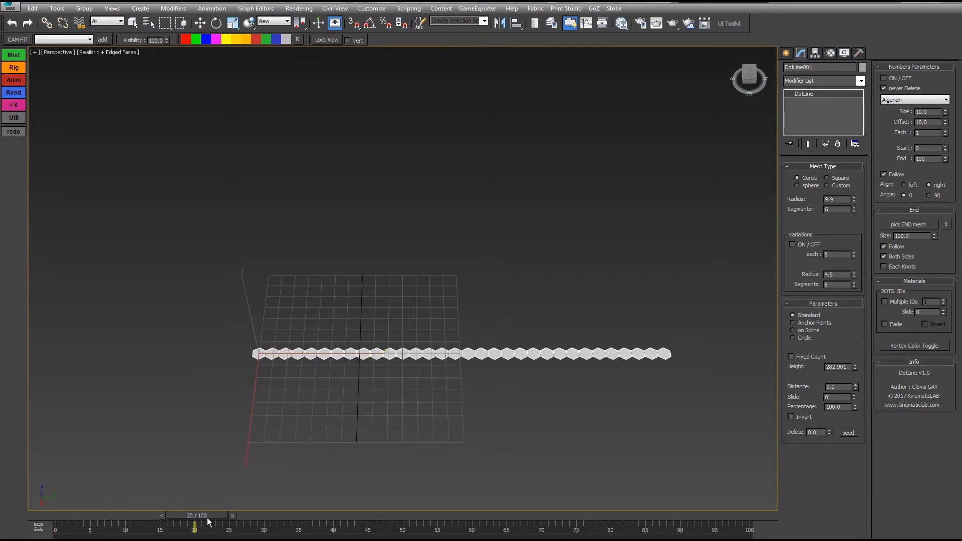
pyautogui.press('w')
pyautogui.rightClick(856, 408)
pyautogui.write('n')
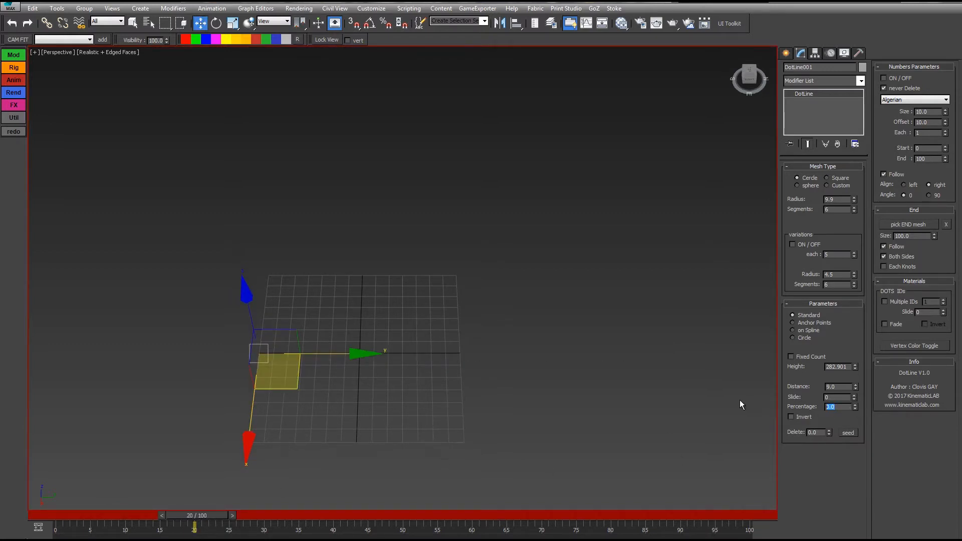
pyautogui.write('100')
pyautogui.press('Return')
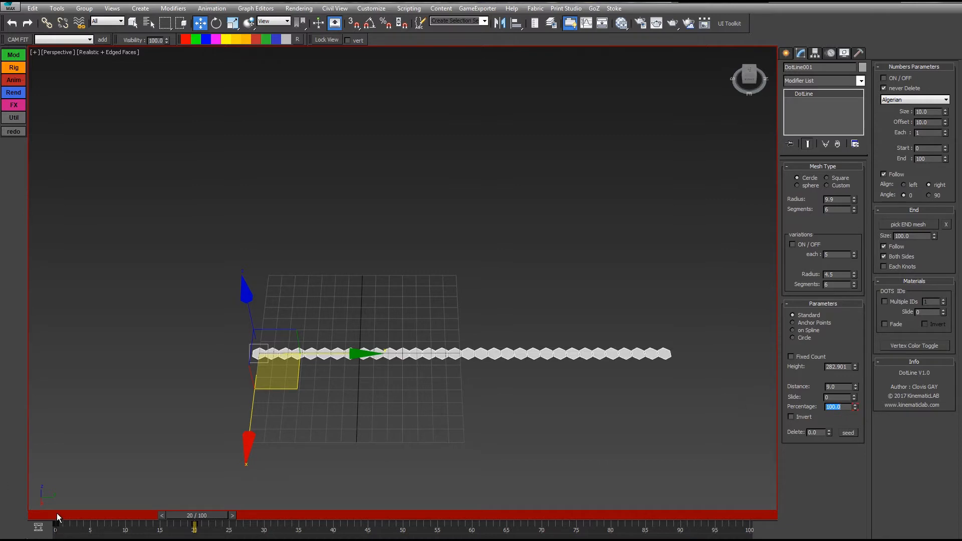
# - Key the line's Percentage at about 78.3 on frame 29 and at 100 on frame 43
pyautogui.moveTo(57, 517); pyautogui.dragTo(257, 515)
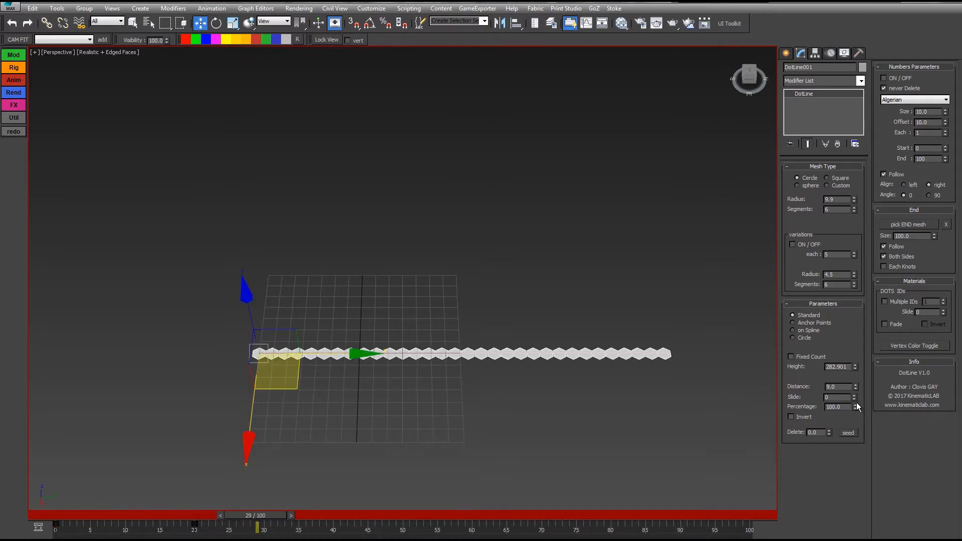
pyautogui.moveTo(858, 408); pyautogui.dragTo(844, 522)
pyautogui.click(353, 519)
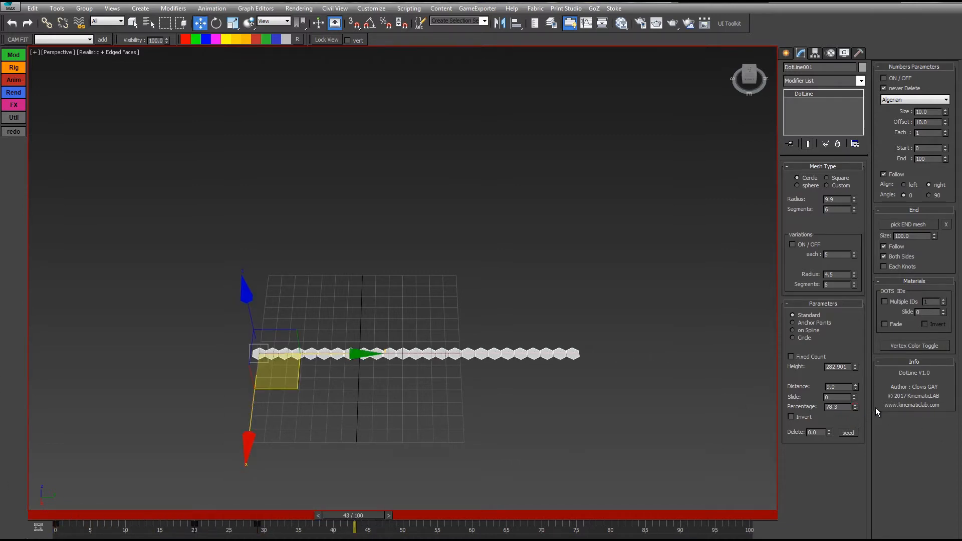
pyautogui.moveTo(856, 408); pyautogui.dragTo(847, 200)
# - Play the Percentage animation from the start, turn off Auto Key and scrub back through the frames
pyautogui.press('Home')
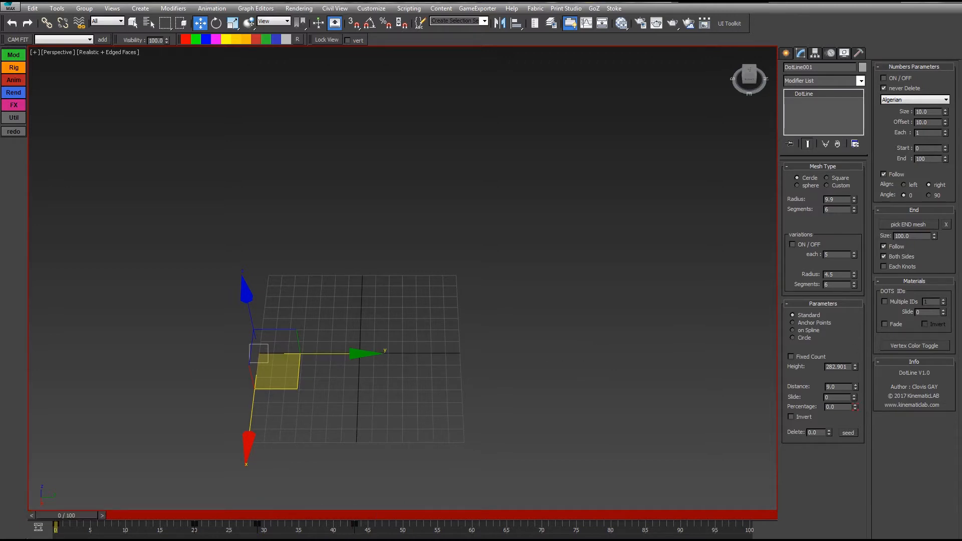
pyautogui.press('/')
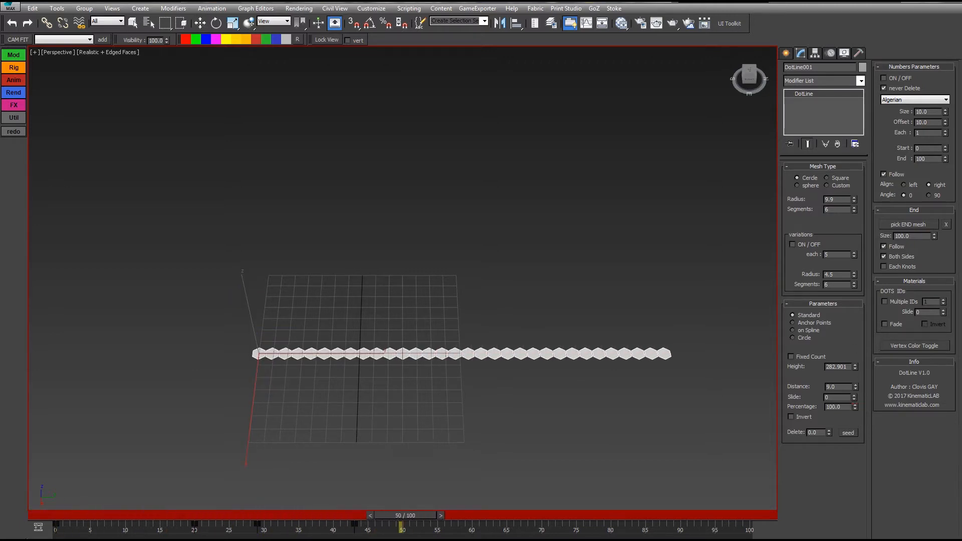
pyautogui.press('/')
pyautogui.press('n')
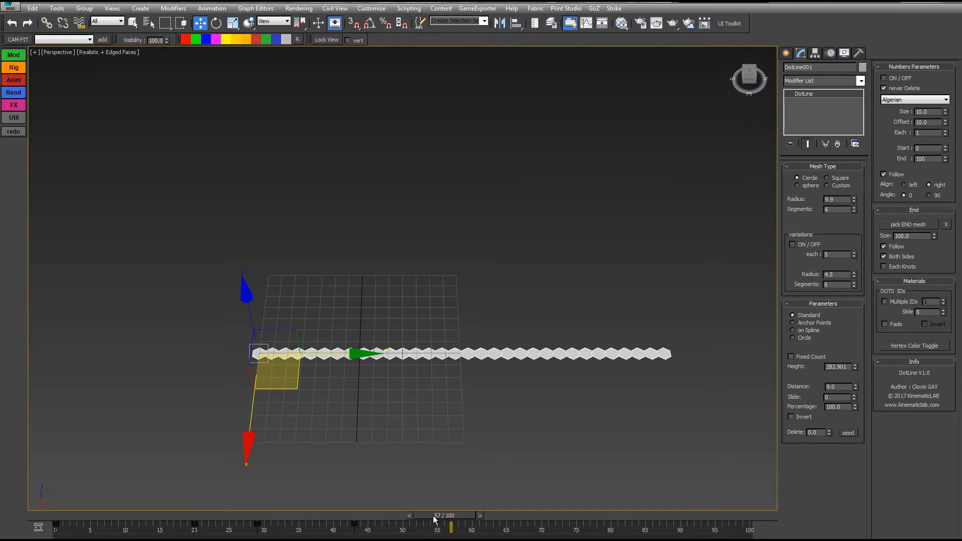
pyautogui.moveTo(435, 520); pyautogui.dragTo(209, 516)
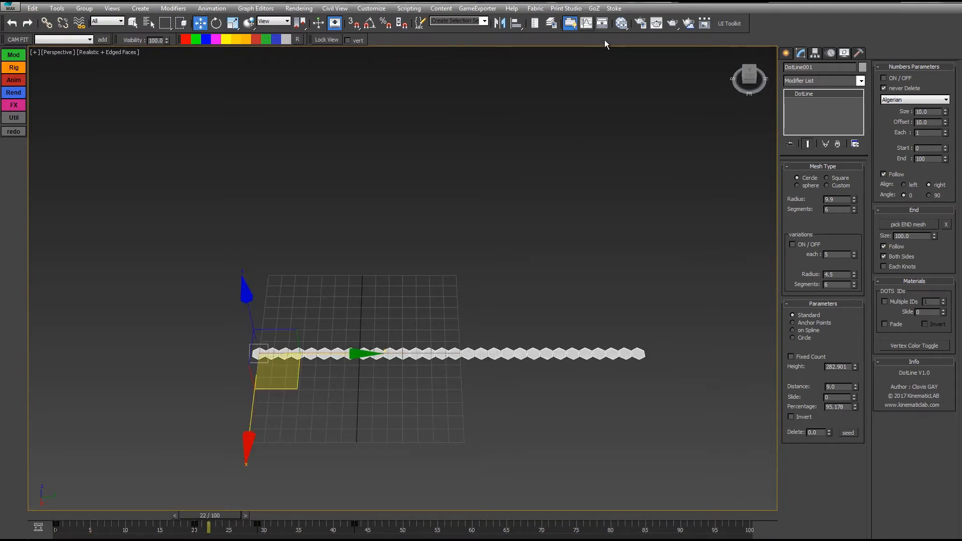
# - Show the Perc_SPN animation curve of DotLine001 in an enlarged Curve Editor
pyautogui.click(587, 23)
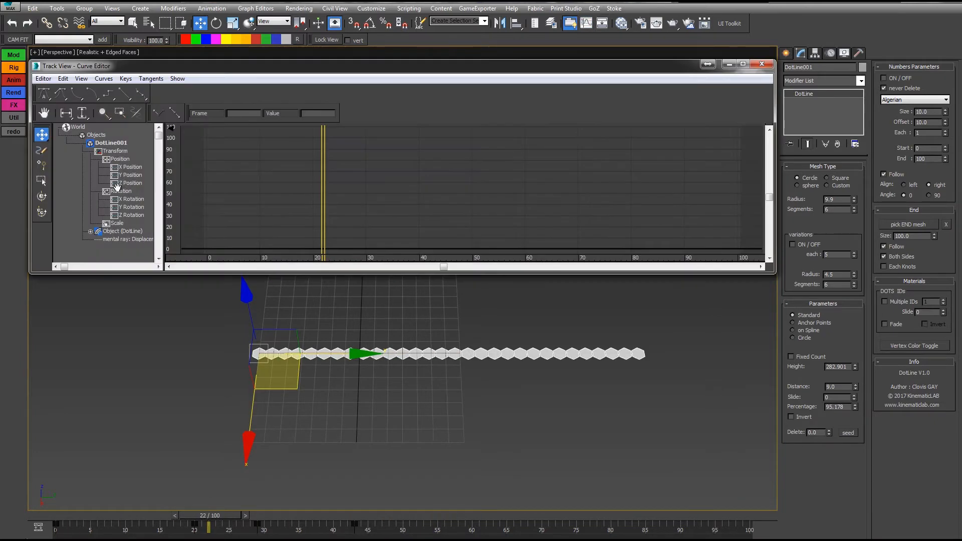
pyautogui.click(89, 233)
pyautogui.scroll(-5, 77, 145)
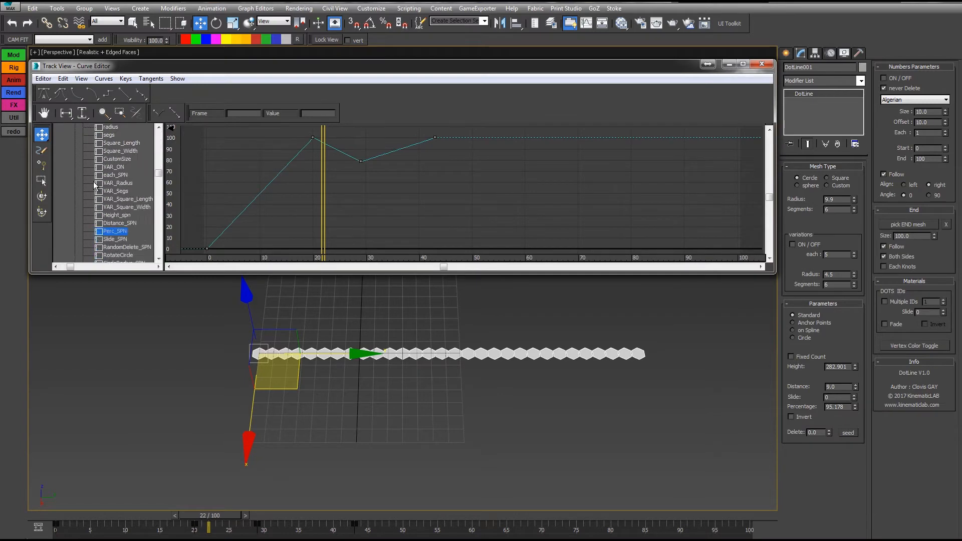
pyautogui.moveTo(117, 293); pyautogui.dragTo(116, 346)
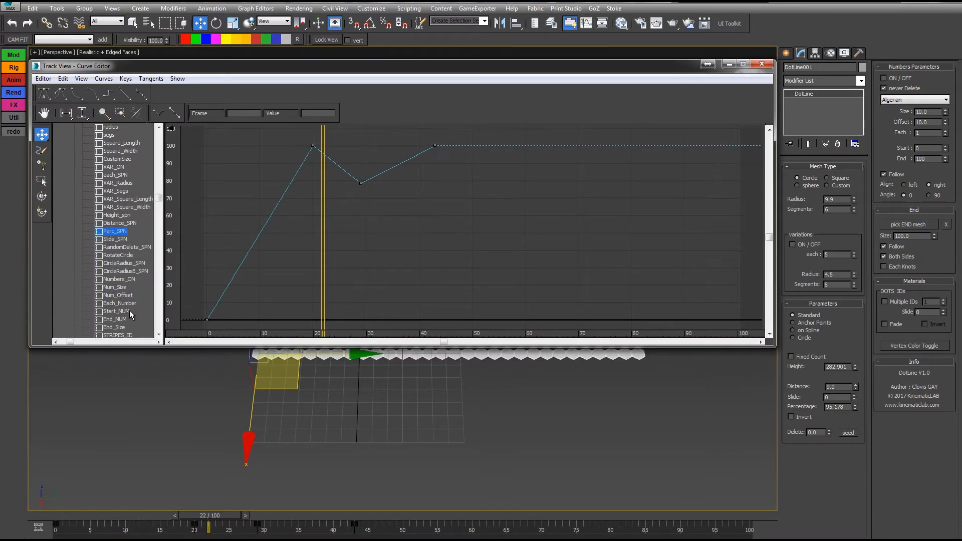
pyautogui.moveTo(422, 384); pyautogui.dragTo(428, 440, button='middle')
pyautogui.moveTo(404, 202); pyautogui.dragTo(411, 224, button='middle')
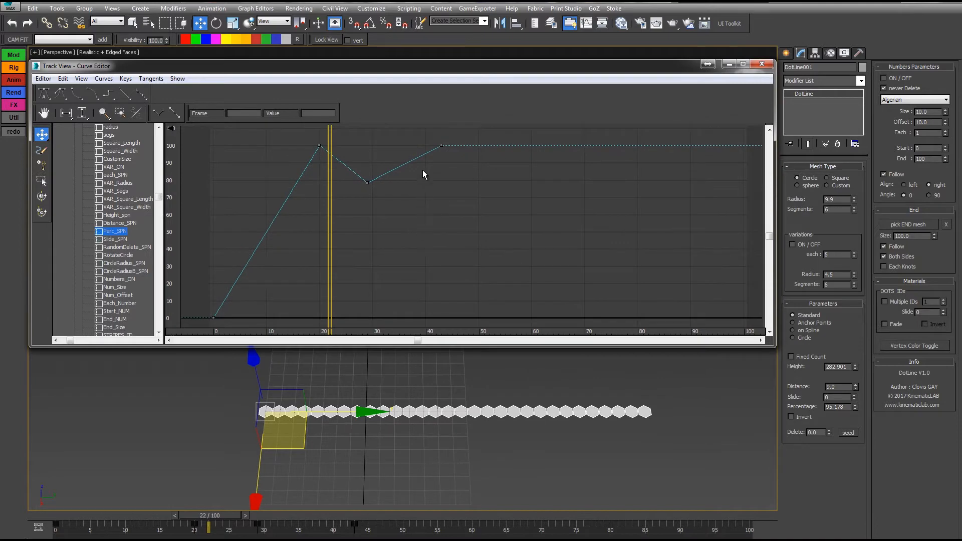
# - Assign a Noise Float controller to the Perc_SPN track and restrict its noise to values above 0
pyautogui.rightClick(119, 235)
pyautogui.click(136, 242)
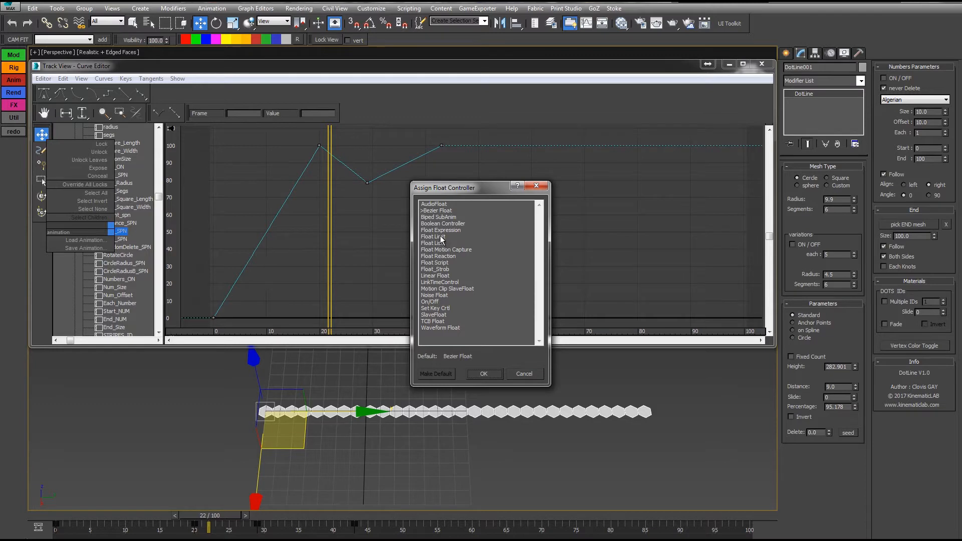
pyautogui.doubleClick(430, 296)
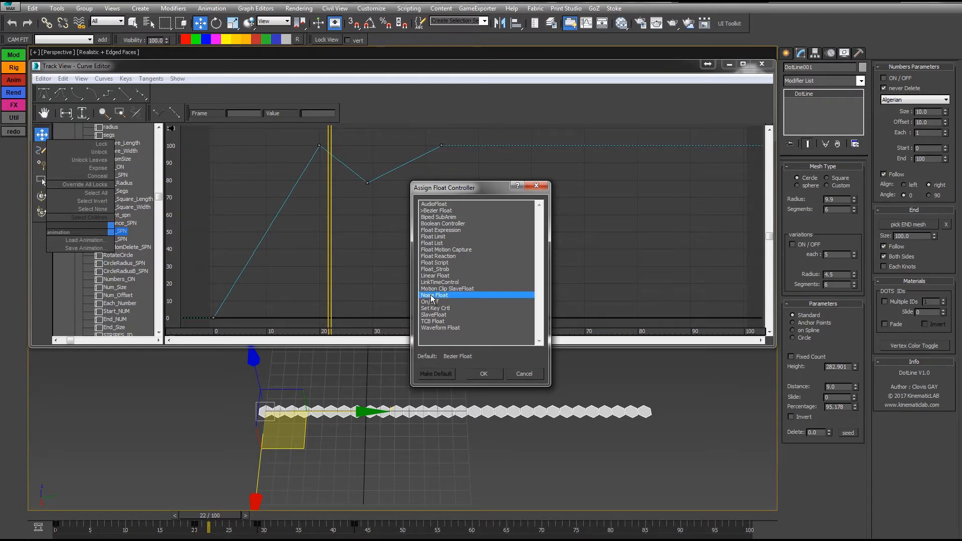
pyautogui.click(122, 184)
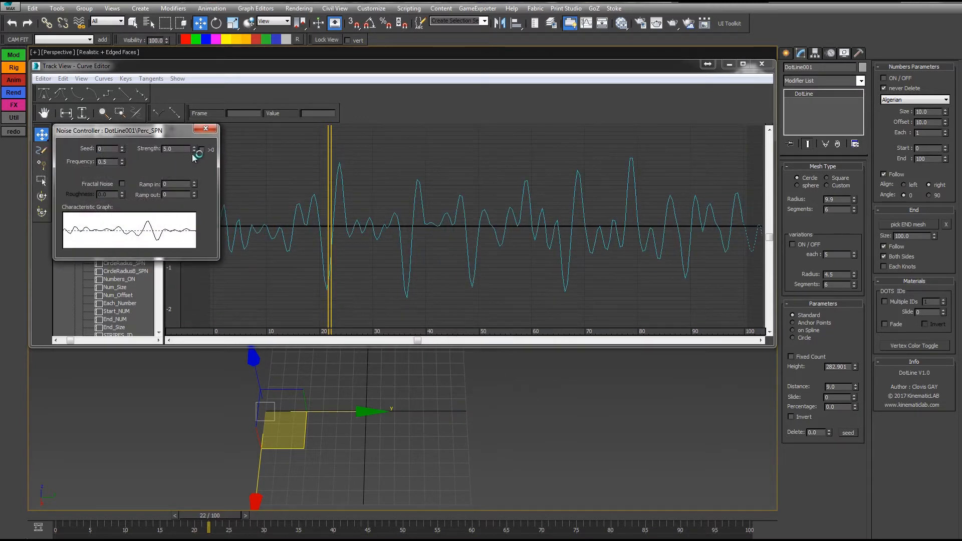
pyautogui.click(202, 149)
pyautogui.moveTo(410, 383); pyautogui.dragTo(415, 418, button='middle')
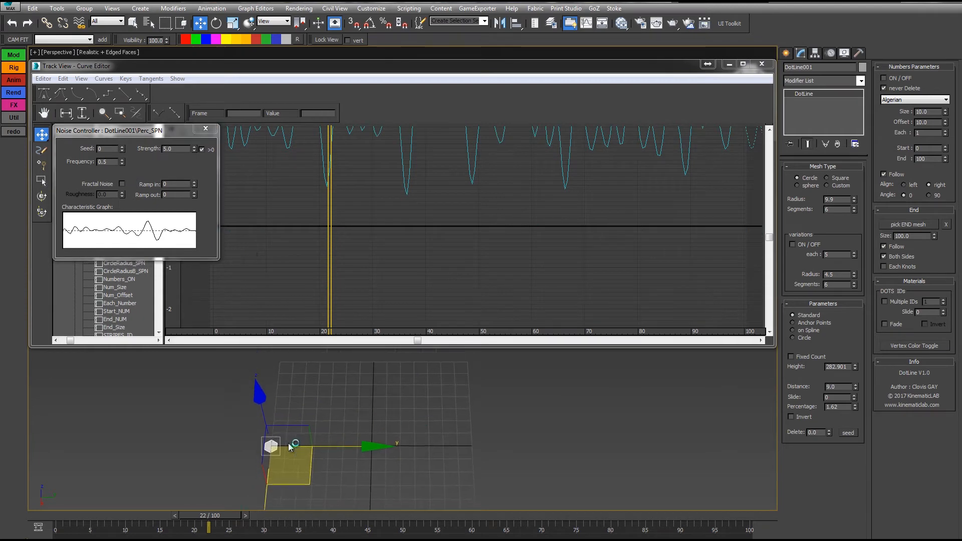
# - Set the Perc_SPN noise strength to 100 and its frequency to 0.05
pyautogui.doubleClick(185, 150)
pyautogui.write('100')
pyautogui.press('Return')
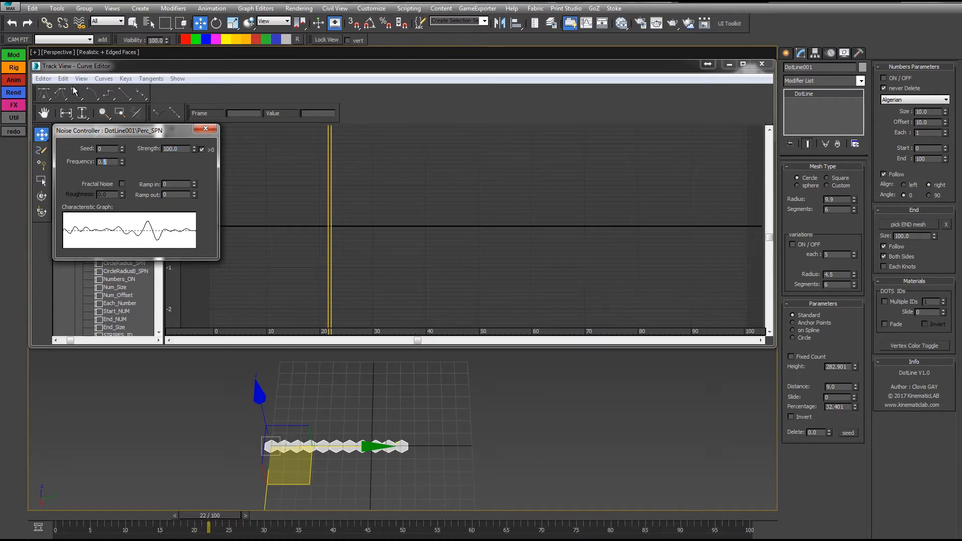
pyautogui.write('05')
pyautogui.press('Return')
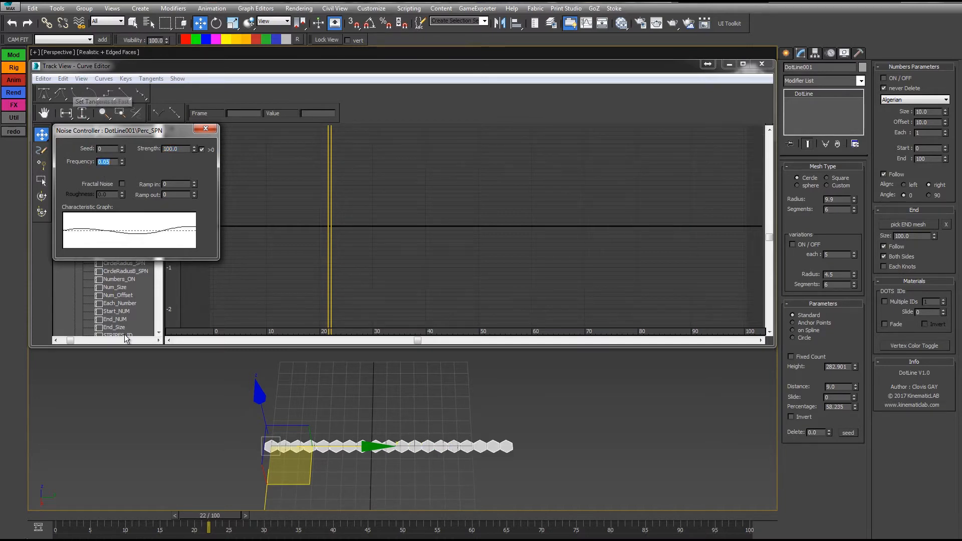
# - Set the noise seed to 1, and play the animation while viewing the Perc_SPN noise curve
pyautogui.moveTo(55, 516)
pyautogui.mouseDown()
pyautogui.moveTo(579, 517)
pyautogui.moveTo(387, 537)
pyautogui.moveTo(40, 526)
pyautogui.mouseUp()
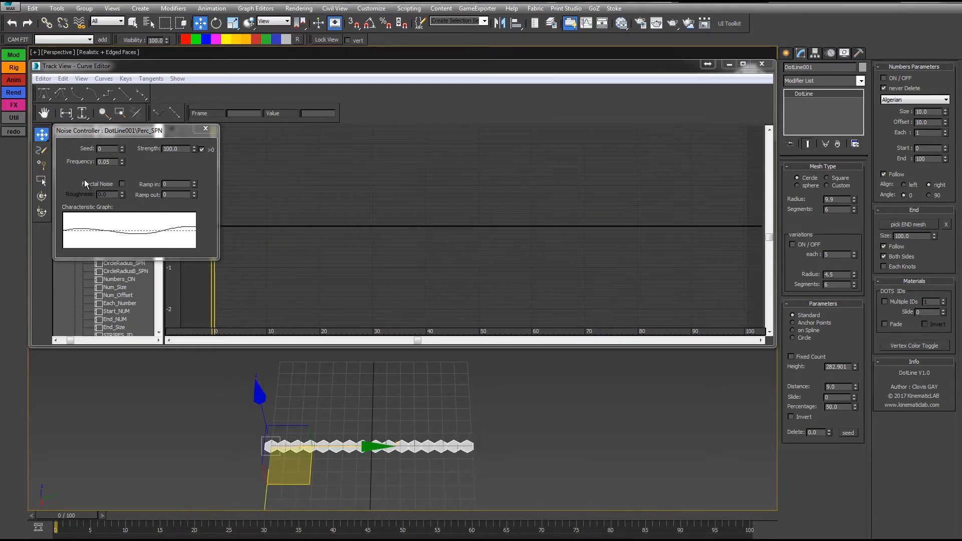
pyautogui.click(123, 147)
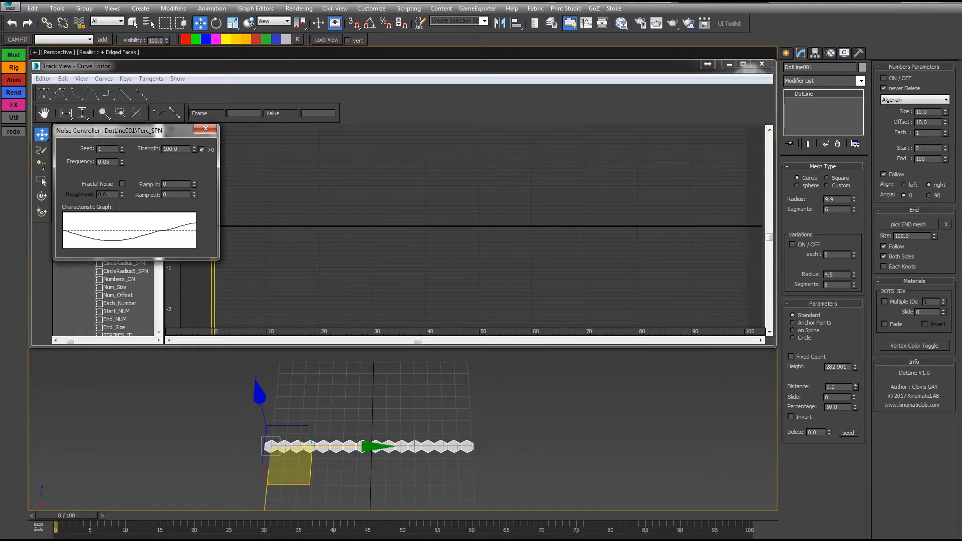
pyautogui.press('/')
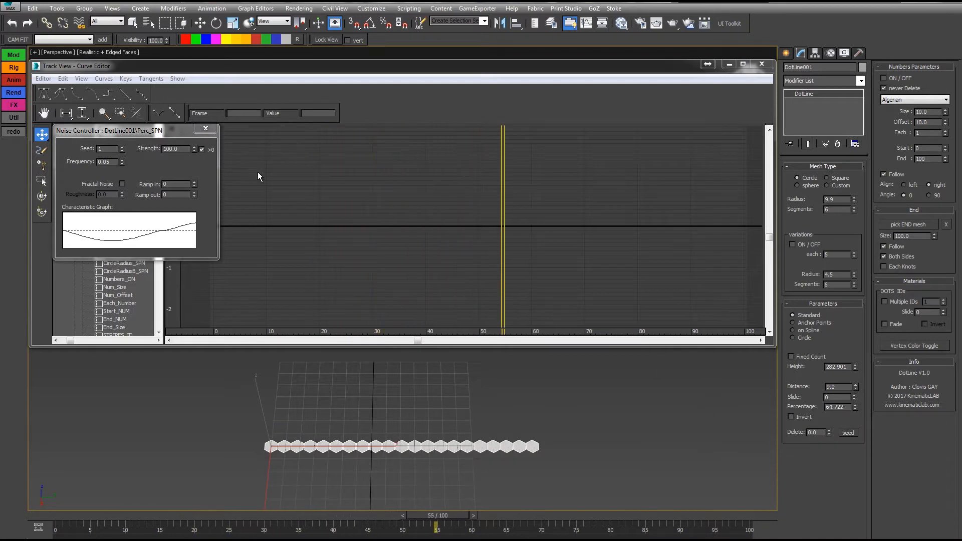
pyautogui.moveTo(126, 130); pyautogui.dragTo(317, 97)
pyautogui.click(111, 232)
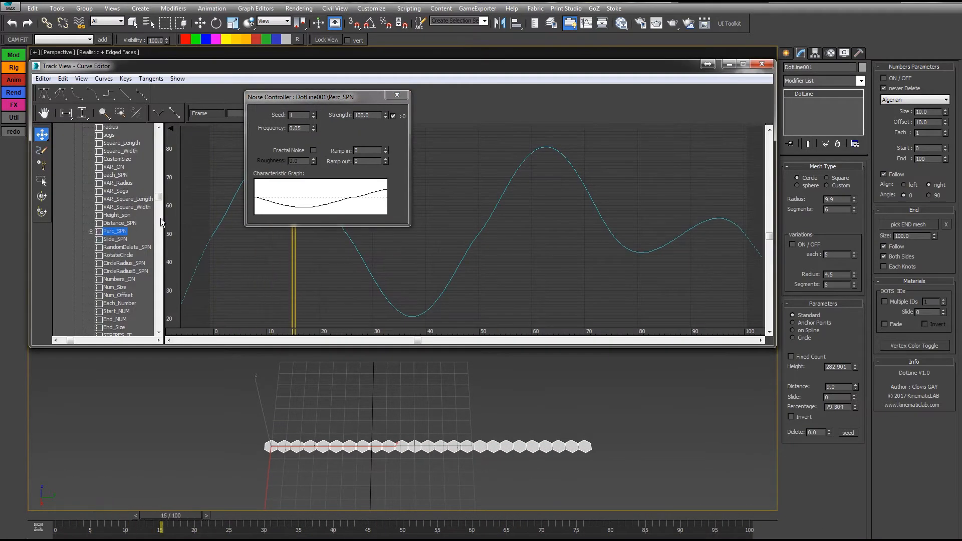
pyautogui.scroll(-2, 619, 228)
pyautogui.moveTo(619, 227); pyautogui.dragTo(552, 254, button='middle')
pyautogui.scroll(-3, 586, 221)
pyautogui.scroll(-1, 585, 221)
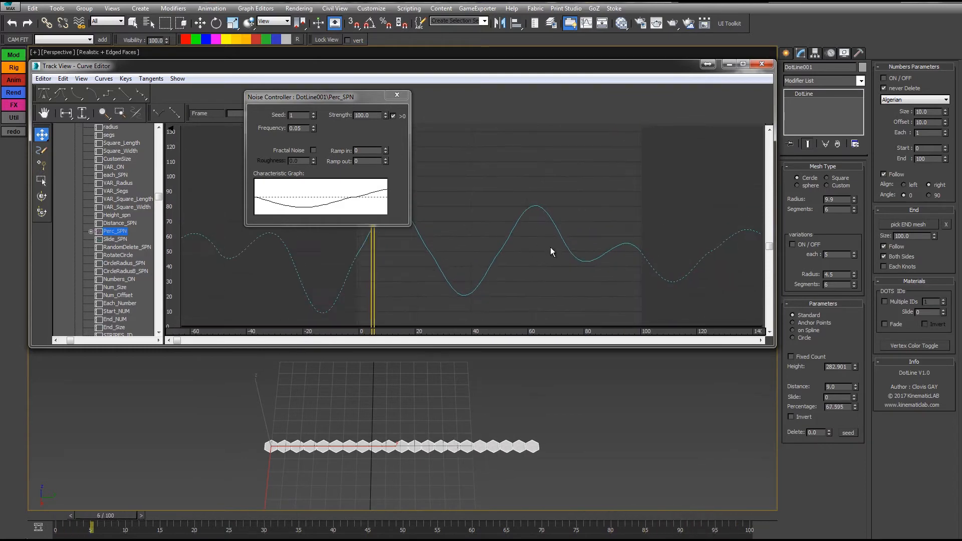
# - Raise the Perc_SPN noise seed to 10 and its frequency to about 0.105
pyautogui.click(314, 113)
pyautogui.click(314, 113)
pyautogui.click(315, 112)
pyautogui.click(314, 113)
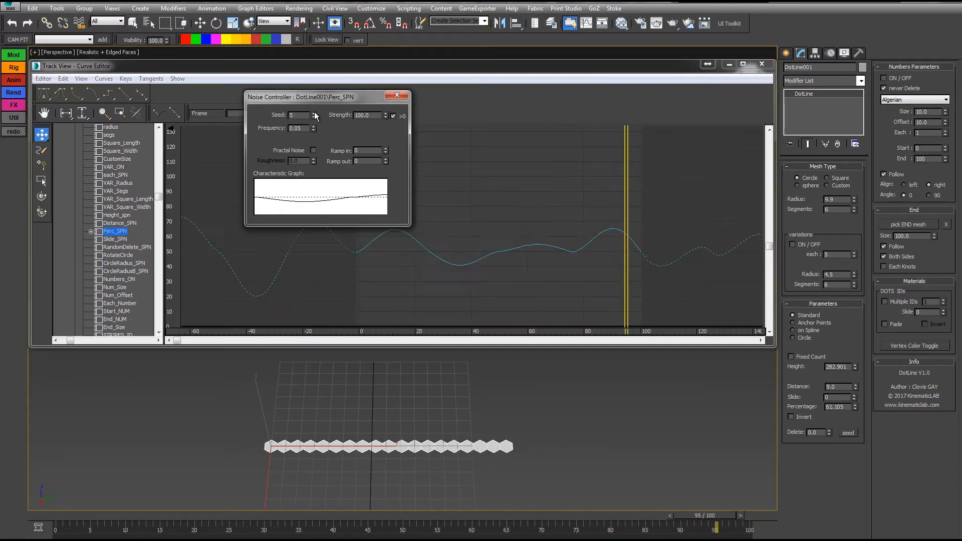
pyautogui.click(314, 112)
pyautogui.click(314, 112)
pyautogui.click(314, 113)
pyautogui.click(315, 114)
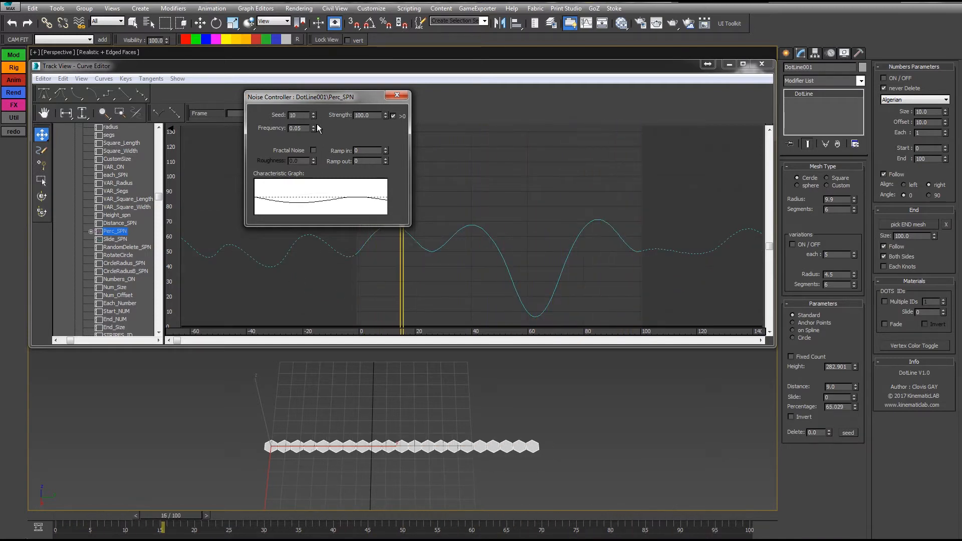
pyautogui.moveTo(314, 126); pyautogui.dragTo(319, 78)
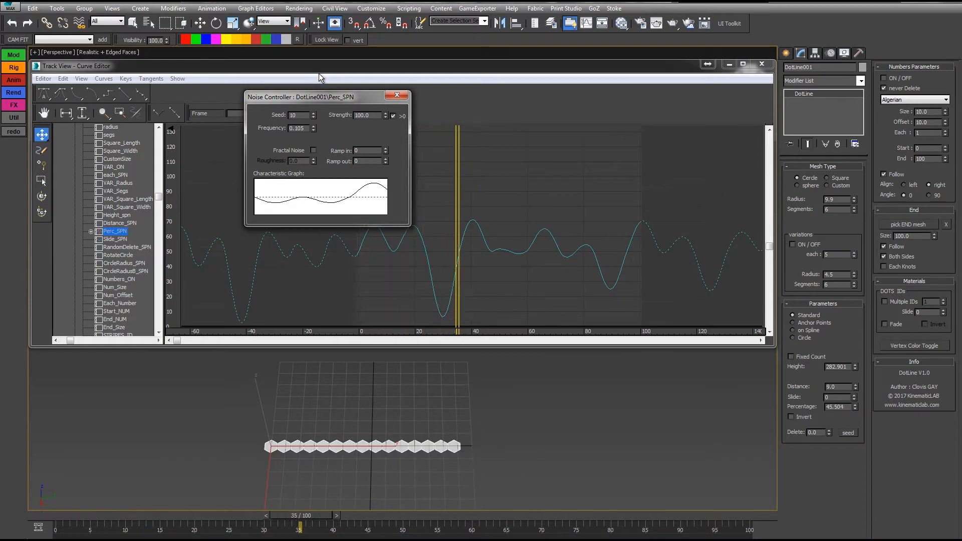
pyautogui.click(397, 95)
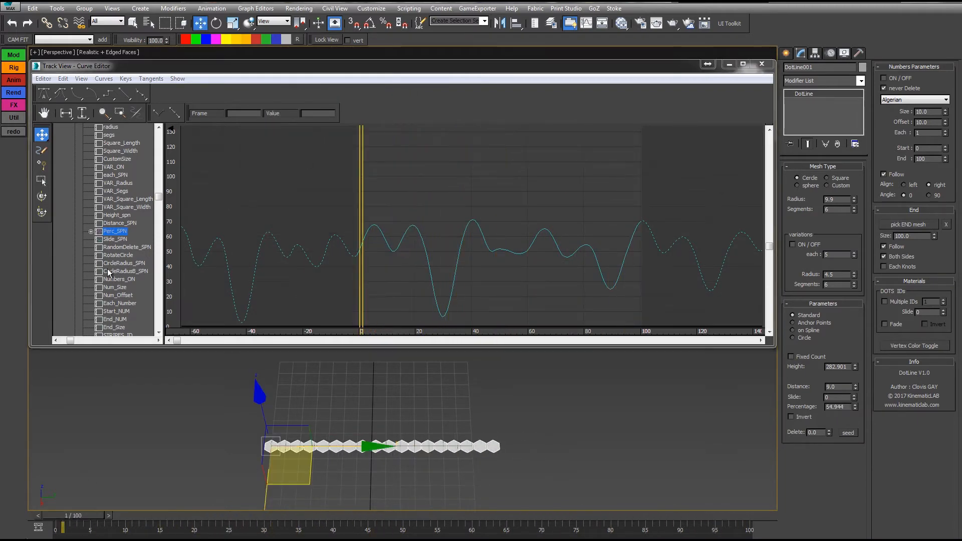
# - Assign a Bezier Float controller to the Perc_SPN track again and close the Curve Editor
pyautogui.rightClick(117, 234)
pyautogui.click(150, 245)
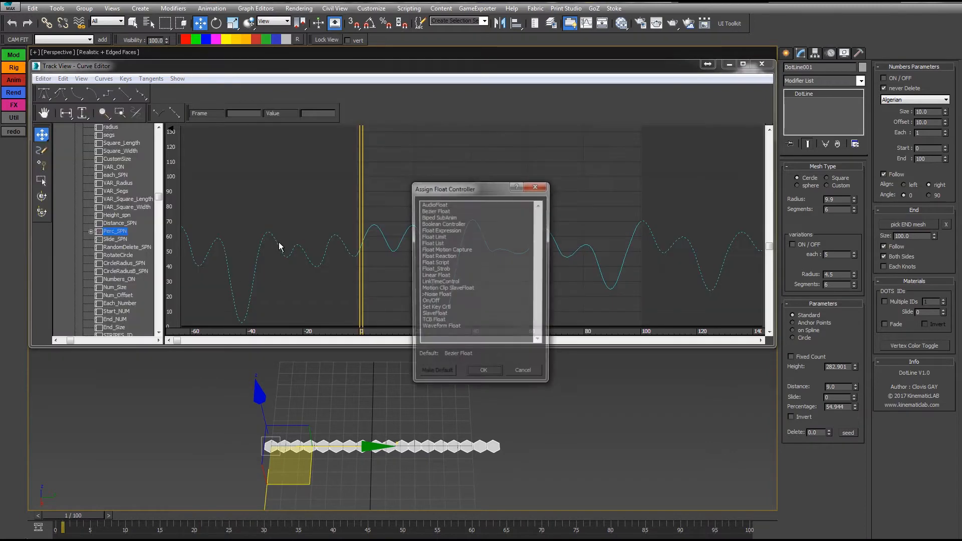
pyautogui.click(443, 213)
pyautogui.doubleClick(441, 210)
pyautogui.click(761, 64)
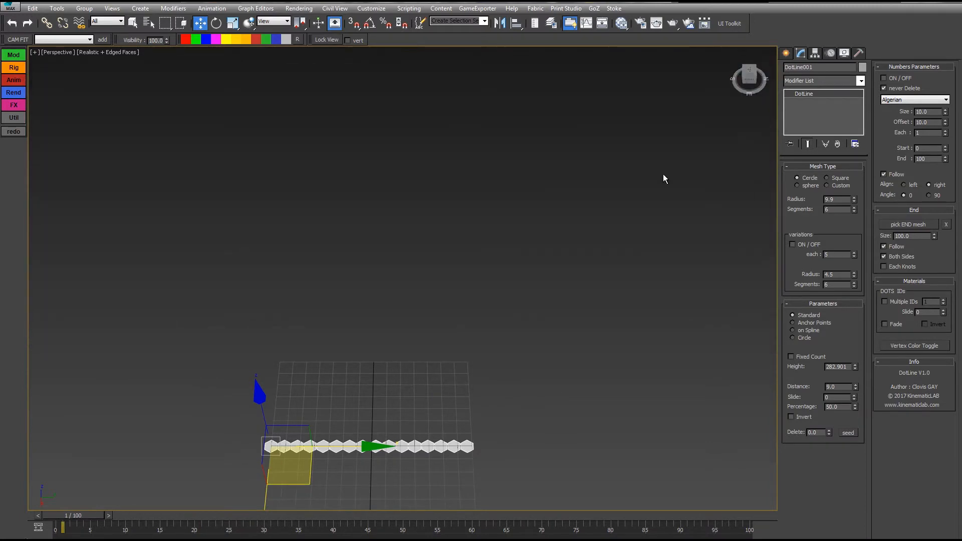
pyautogui.moveTo(425, 263); pyautogui.dragTo(480, 213, button='middle')
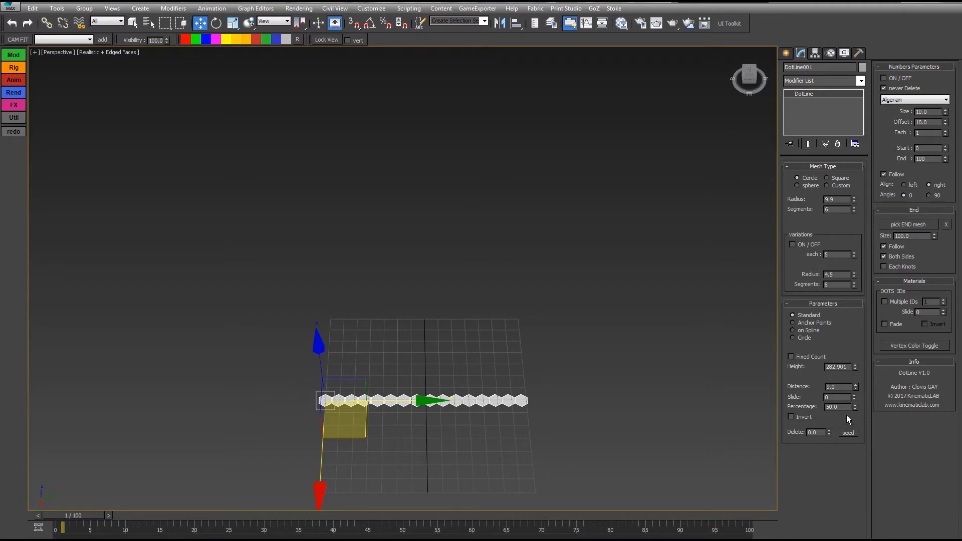
# - Vary the DotLine's Percentage, try the Invert option, and finish with Invert off and Percentage at 100
pyautogui.moveTo(856, 408); pyautogui.dragTo(771, 421)
pyautogui.moveTo(410, 286); pyautogui.dragTo(355, 268, button='middle')
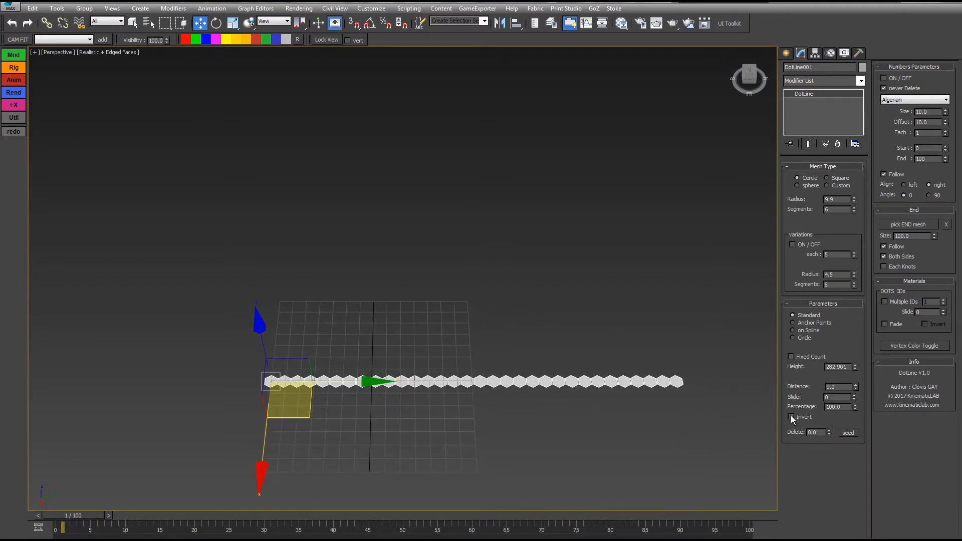
pyautogui.moveTo(855, 407); pyautogui.dragTo(662, 426)
pyautogui.moveTo(856, 408); pyautogui.dragTo(845, 477)
pyautogui.click(804, 418)
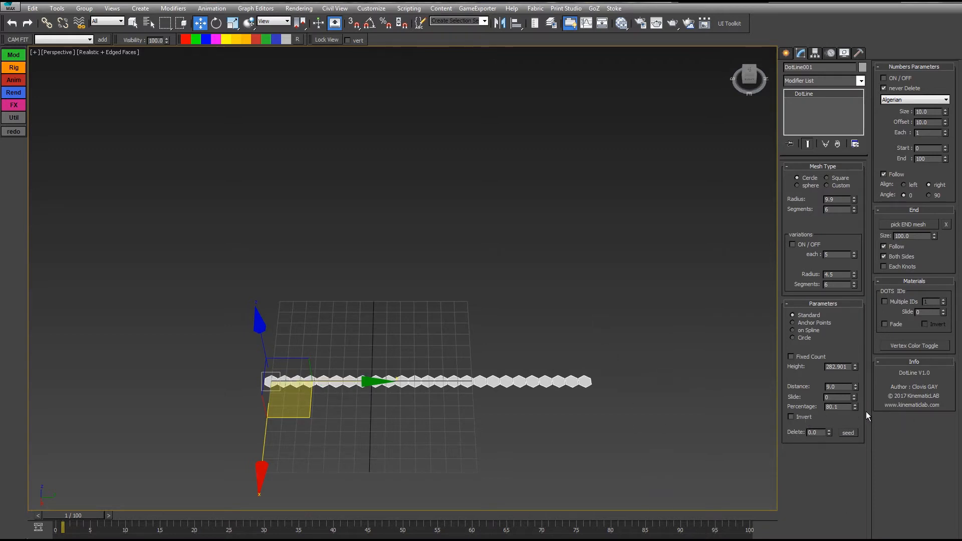
pyautogui.moveTo(856, 407); pyautogui.dragTo(791, 251)
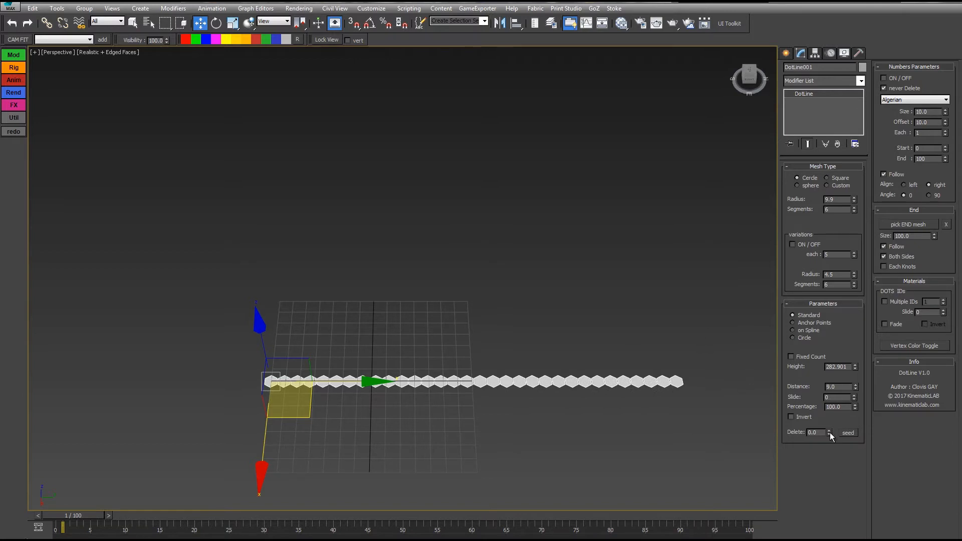
# - Raise the DotLine's Delete value to 100, lower it to 44.3, and randomise the seed of the deleted dots
pyautogui.moveTo(830, 435); pyautogui.dragTo(736, 371)
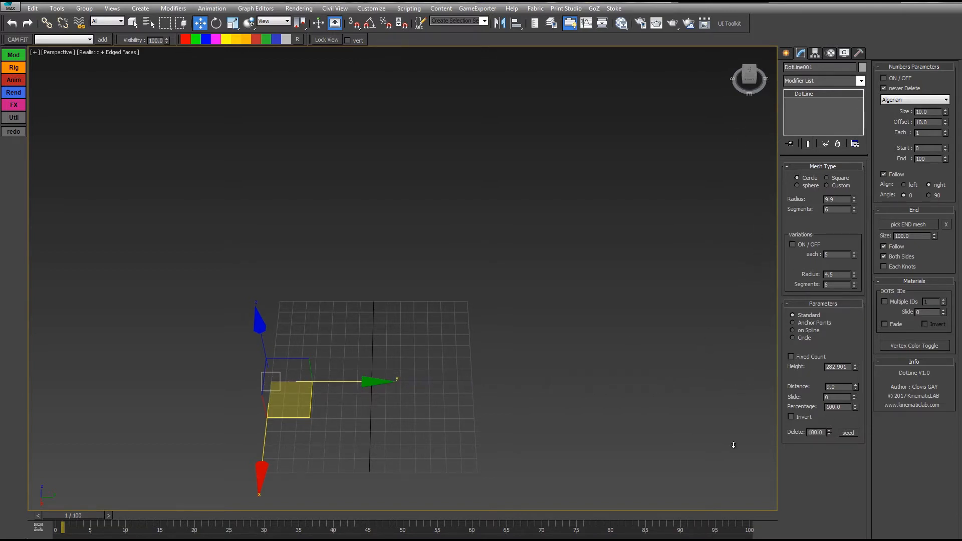
pyautogui.moveTo(734, 445); pyautogui.dragTo(552, 180)
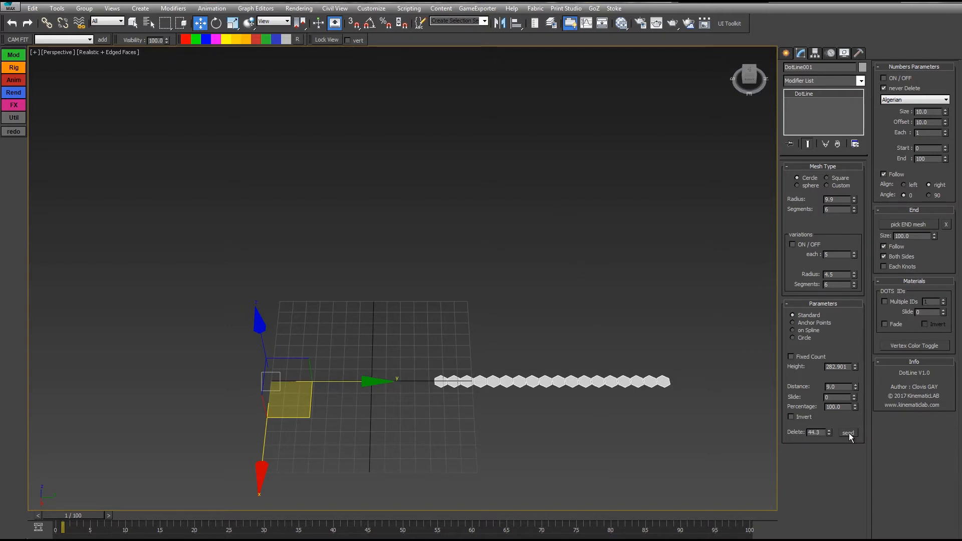
pyautogui.click(849, 434)
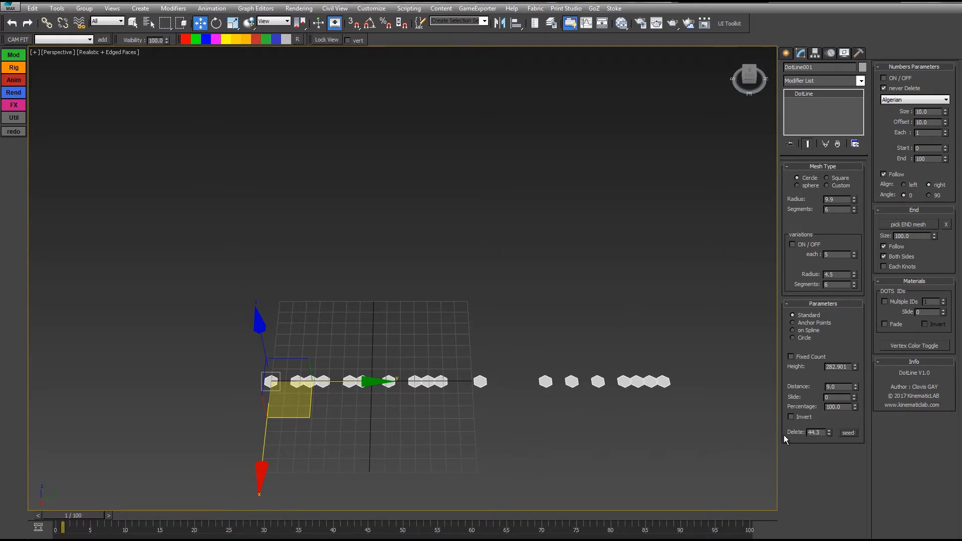
# - Set Delete to 59.7, randomise the dot seed again, and reduce Delete to 0.9
pyautogui.moveTo(826, 424); pyautogui.dragTo(237, 161)
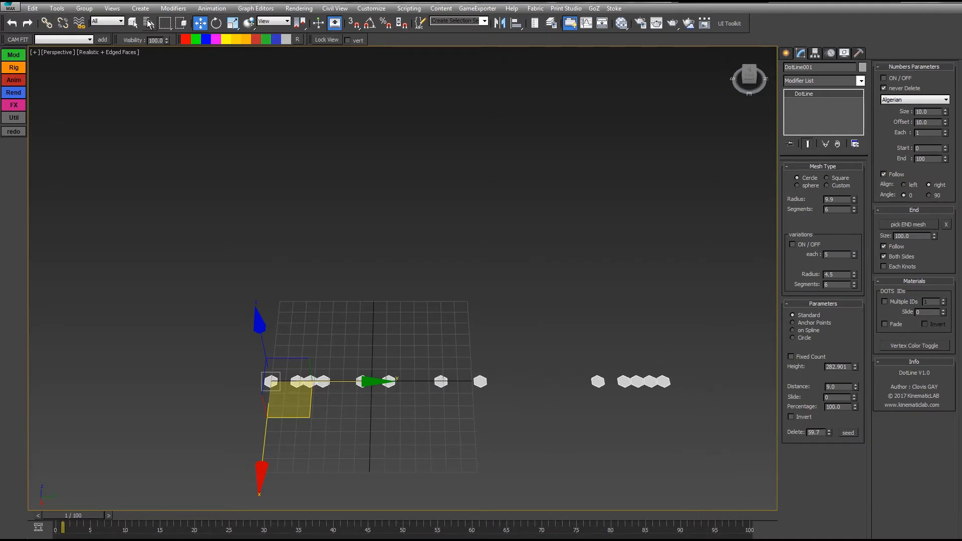
pyautogui.click(132, 22)
pyautogui.click(852, 434)
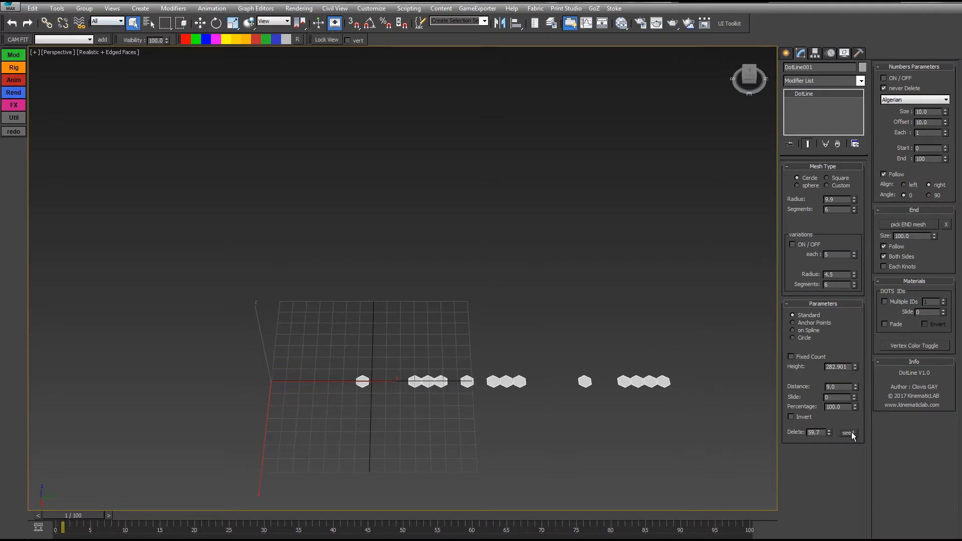
pyautogui.moveTo(830, 434); pyautogui.dragTo(802, 45)
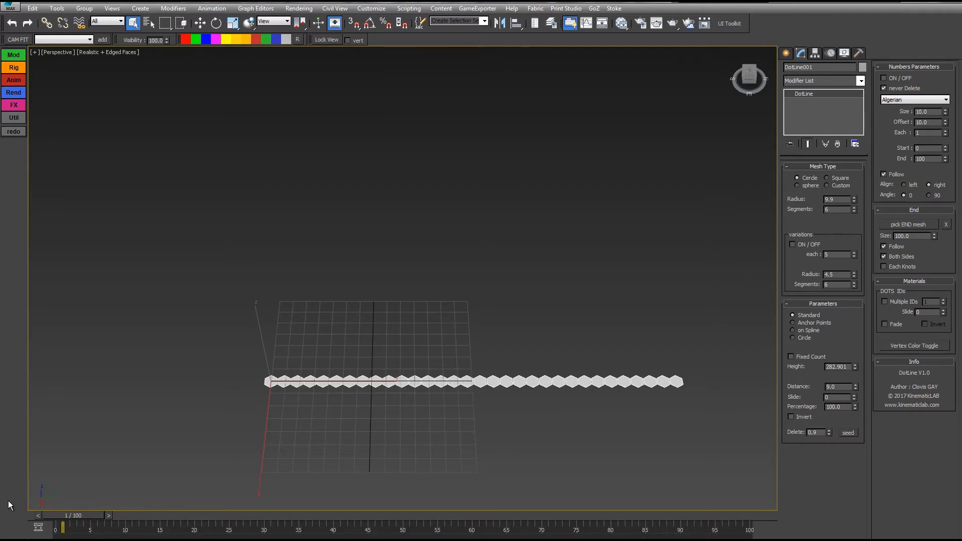
# - Auto-key the Delete value at 100 on frame 20 and play the animation from the start
pyautogui.click(191, 523)
pyautogui.press('n')
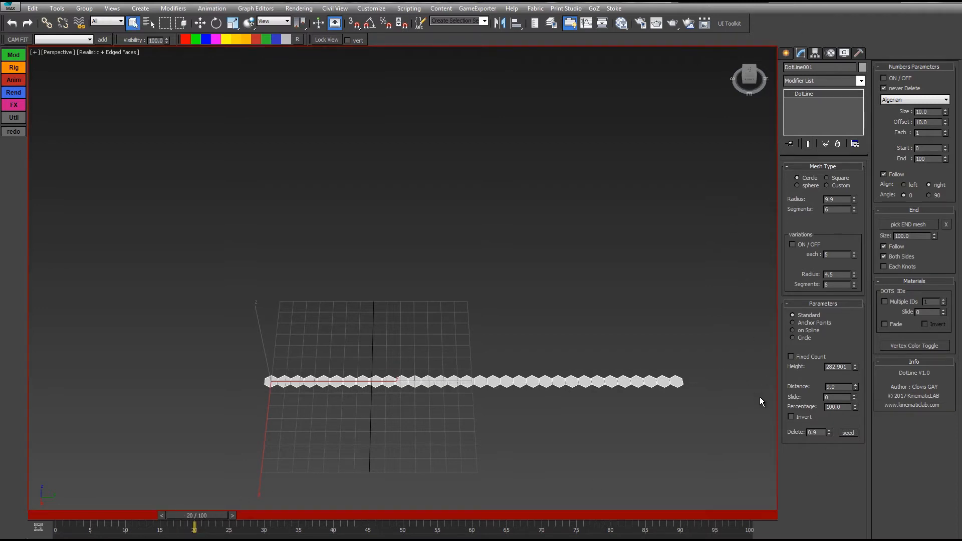
pyautogui.moveTo(832, 432); pyautogui.dragTo(824, 514)
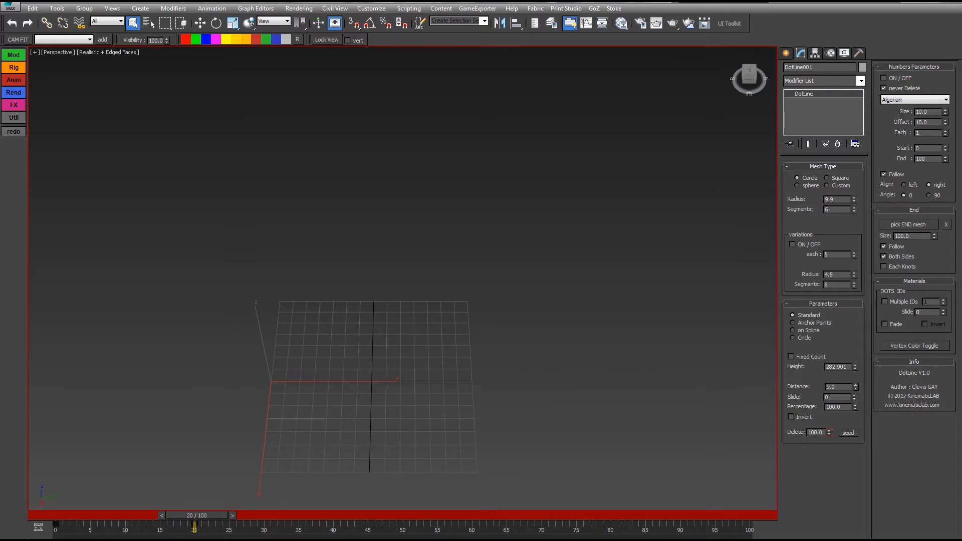
pyautogui.press('Home')
pyautogui.press('/')
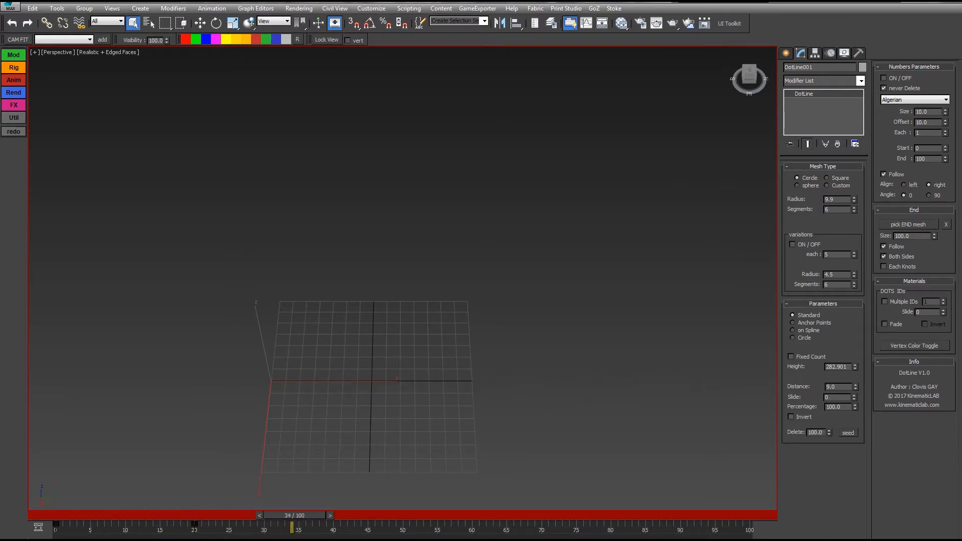
# - Auto-key the Delete value at 44.7 on frame 34 and replay the animation from the start
pyautogui.moveTo(830, 432); pyautogui.dragTo(830, 481)
pyautogui.press('Home')
pyautogui.press('/')
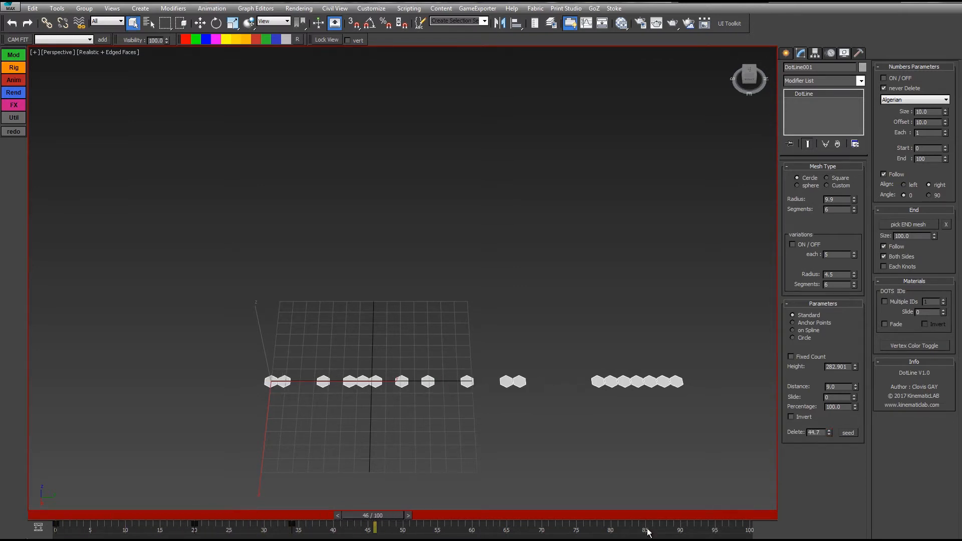
# - Delete all the Delete-value keyframes, return to frame 0, and turn off Auto Key
pyautogui.moveTo(307, 533); pyautogui.dragTo(8, 528)
pyautogui.press('Delete')
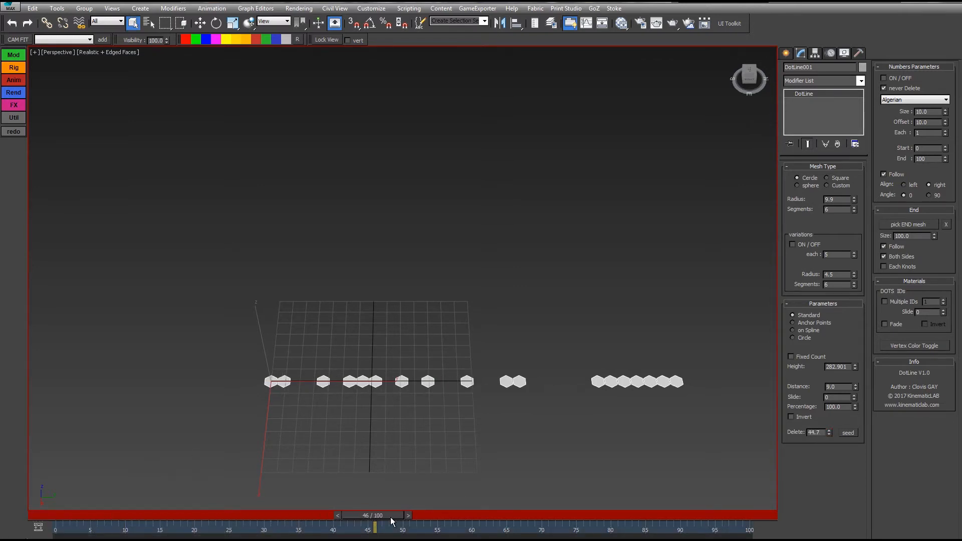
pyautogui.moveTo(391, 518); pyautogui.dragTo(60, 535)
pyautogui.press('n')
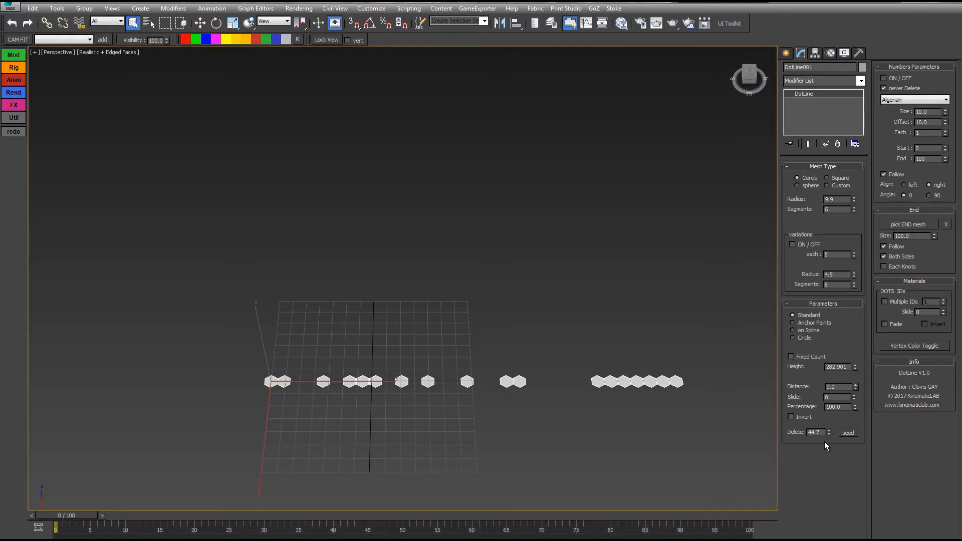
# - Auto-key the DotLine's Slide value at 36 on frame 20 and play the animation from the start
pyautogui.moveTo(855, 400)
pyautogui.mouseDown()
pyautogui.moveTo(855, 379)
pyautogui.moveTo(857, 405)
pyautogui.mouseUp()
pyautogui.moveTo(66, 515); pyautogui.dragTo(197, 515)
pyautogui.press('n')
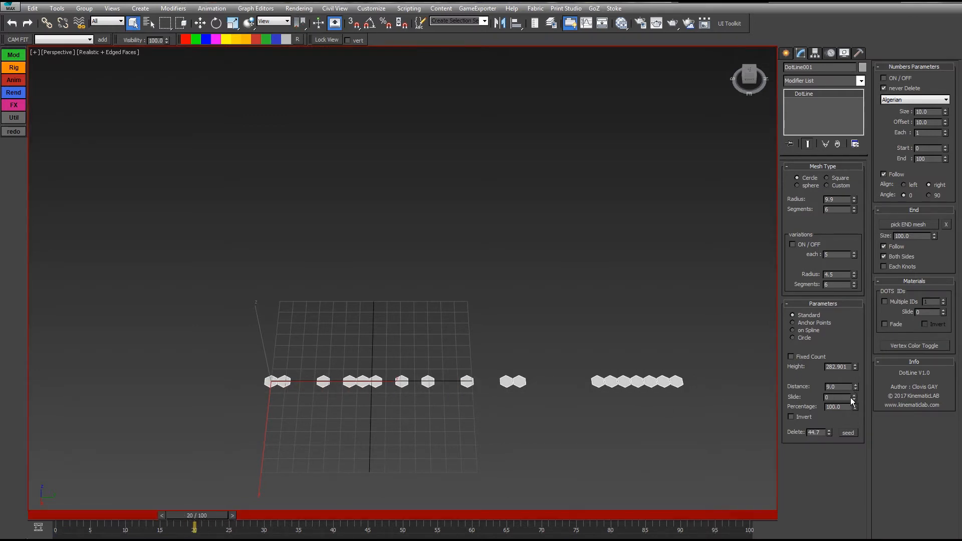
pyautogui.moveTo(854, 397); pyautogui.dragTo(851, 379)
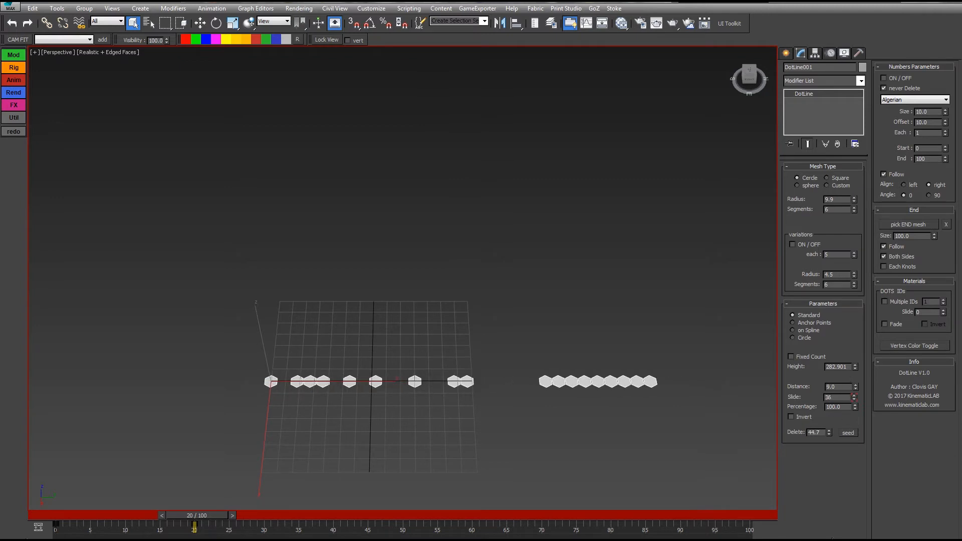
pyautogui.press('Home')
pyautogui.press('/')
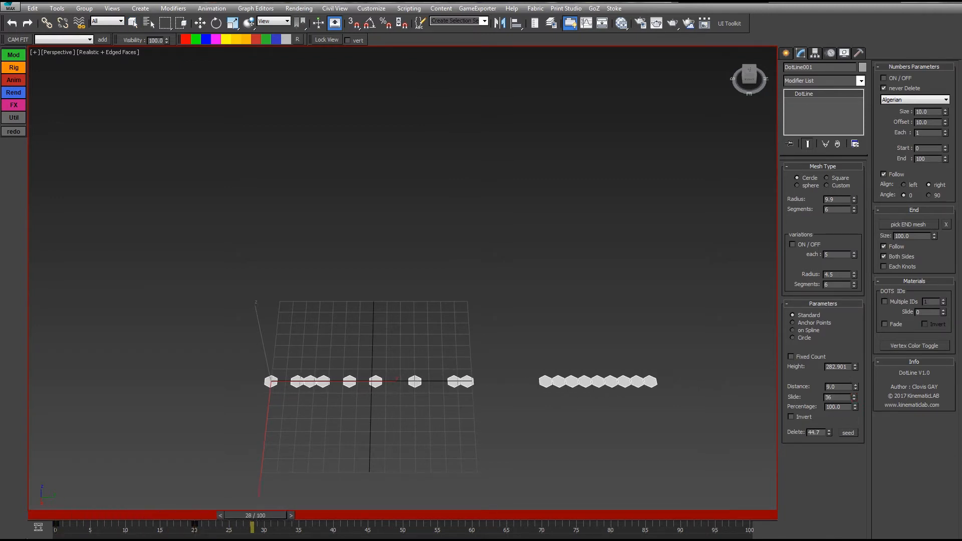
pyautogui.press('/')
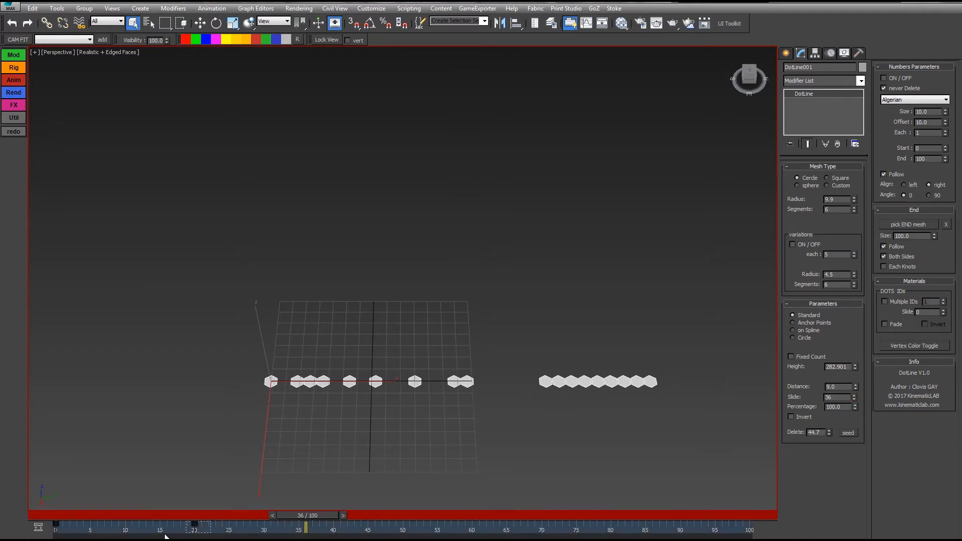
# - Delete the Slide keyframes, turn off Auto Key, and return the timeline to frame 0
pyautogui.click(195, 525)
pyautogui.press('Delete')
pyautogui.press('n')
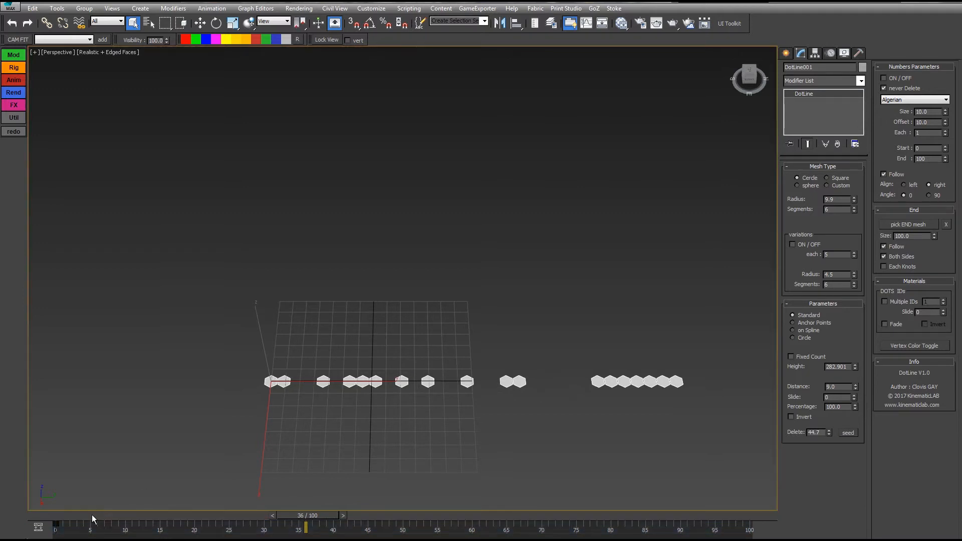
pyautogui.click(389, 357)
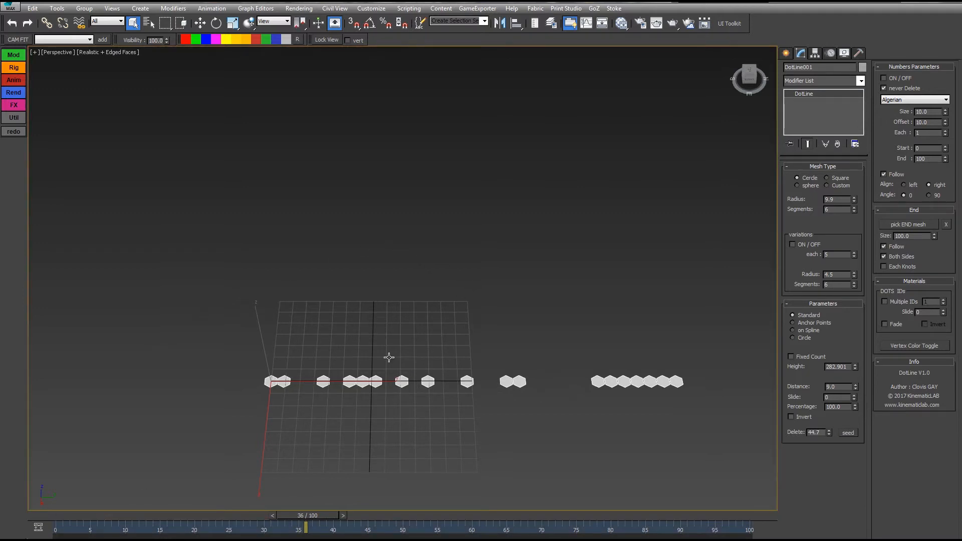
pyautogui.moveTo(303, 524); pyautogui.dragTo(67, 524)
# - Create four Point helpers in a zigzag across the area behind the dot line
pyautogui.moveTo(520, 334); pyautogui.dragTo(473, 318, button='middle')
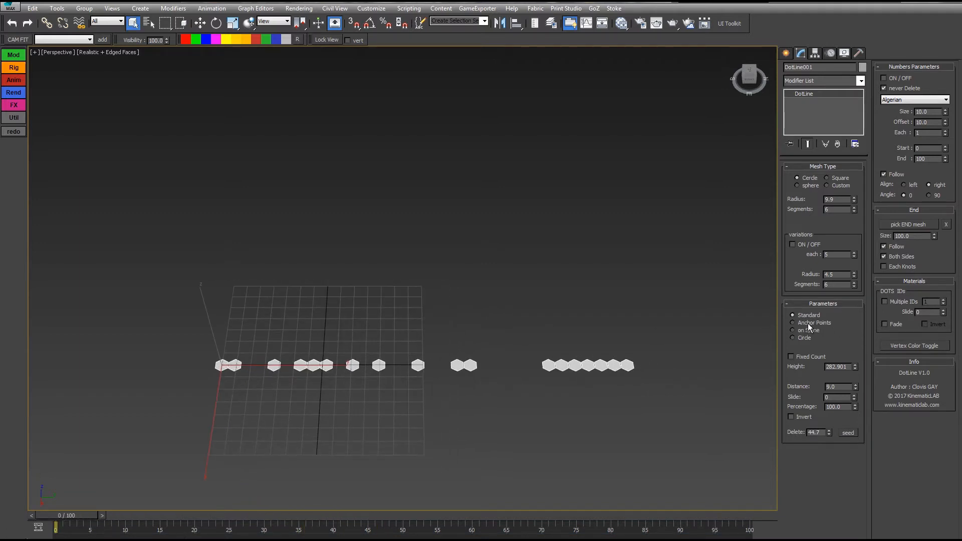
pyautogui.click(786, 54)
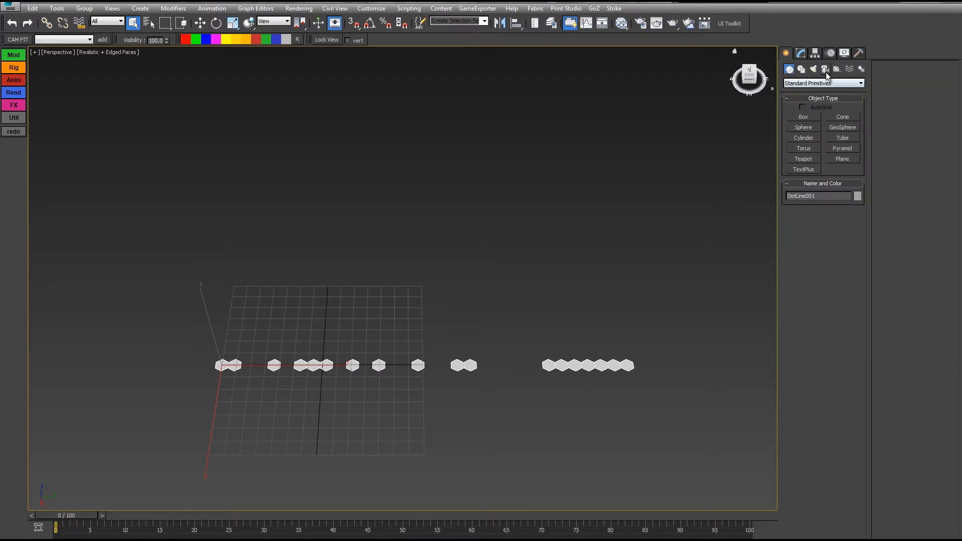
pyautogui.click(804, 149)
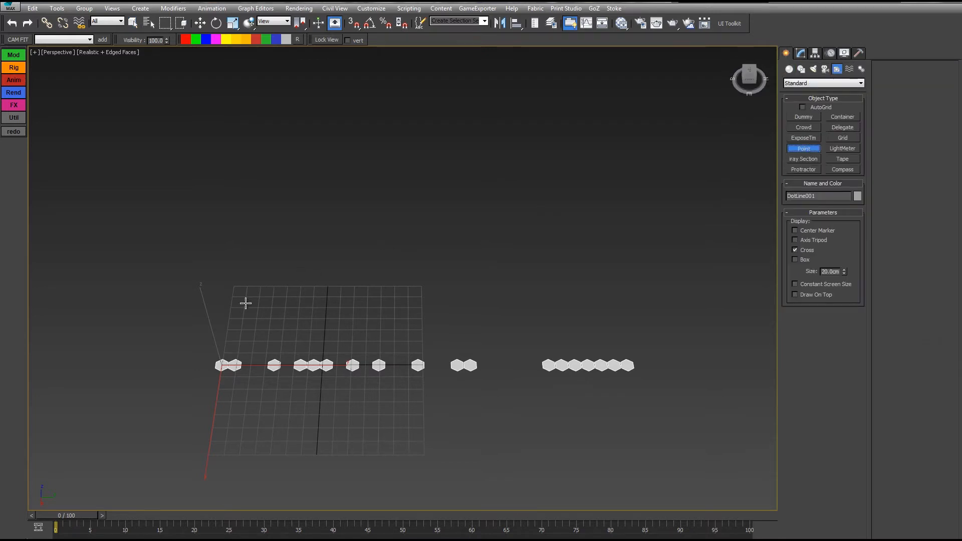
pyautogui.click(201, 296)
pyautogui.click(455, 279)
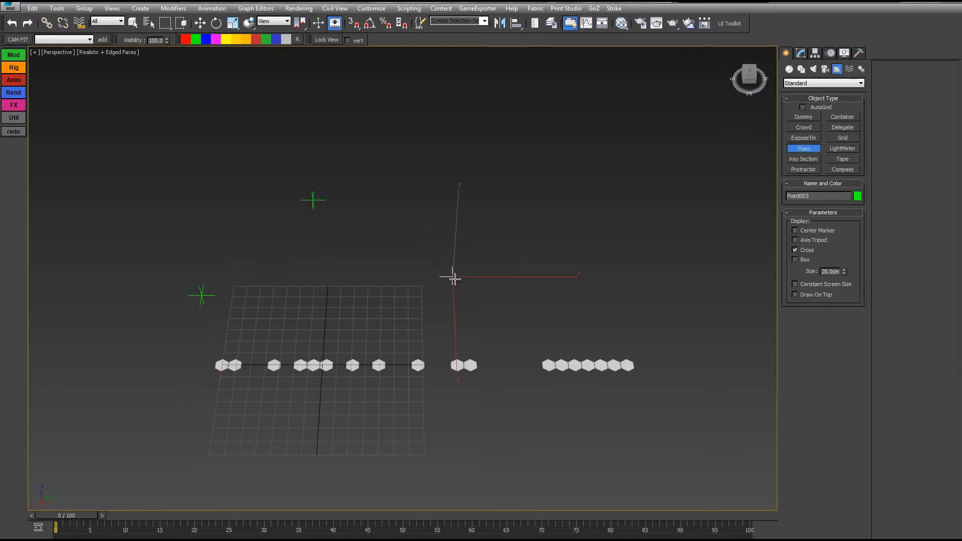
pyautogui.moveTo(599, 229); pyautogui.dragTo(634, 236)
pyautogui.rightClick(610, 312)
# - Select the DotLine and switch its parameters from Standard to Anchor Points mode
pyautogui.click(418, 367)
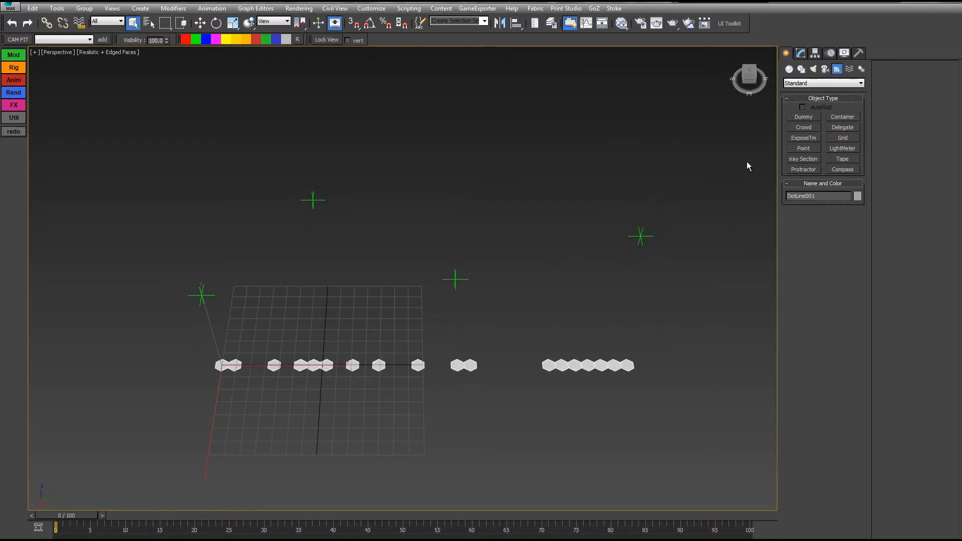
pyautogui.click(801, 53)
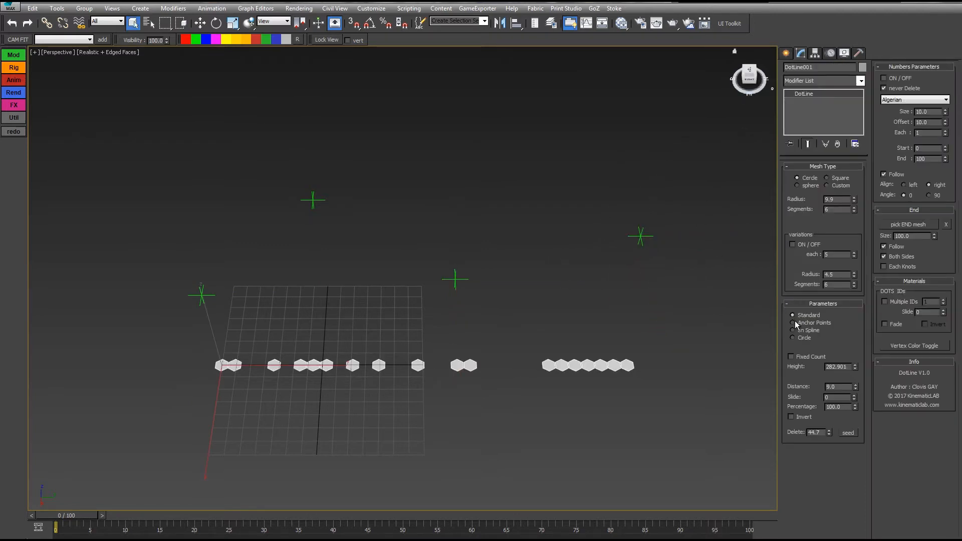
pyautogui.click(794, 323)
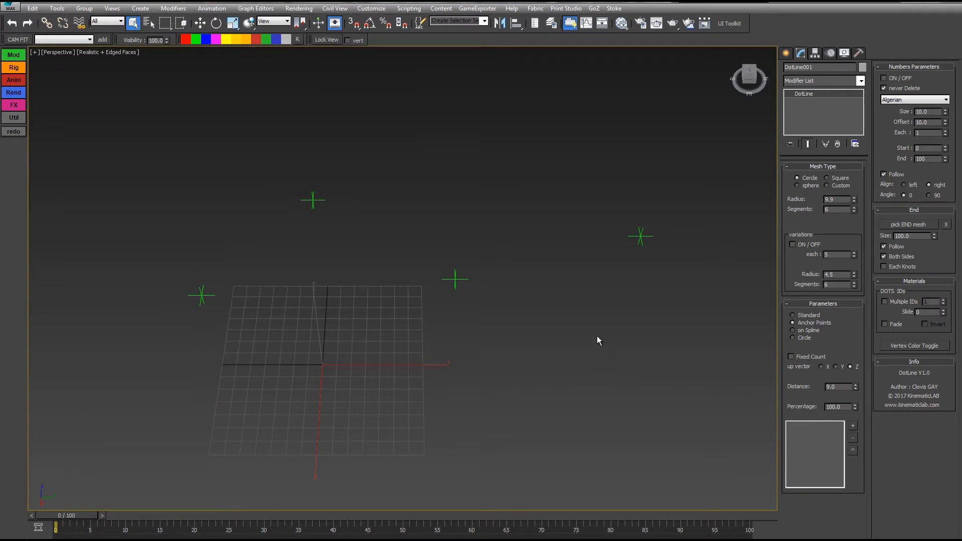
# - Add Point001, Point002, Point003 and Point004 in order as the DotLine's anchor points
pyautogui.moveTo(597, 341); pyautogui.dragTo(687, 373, button='middle')
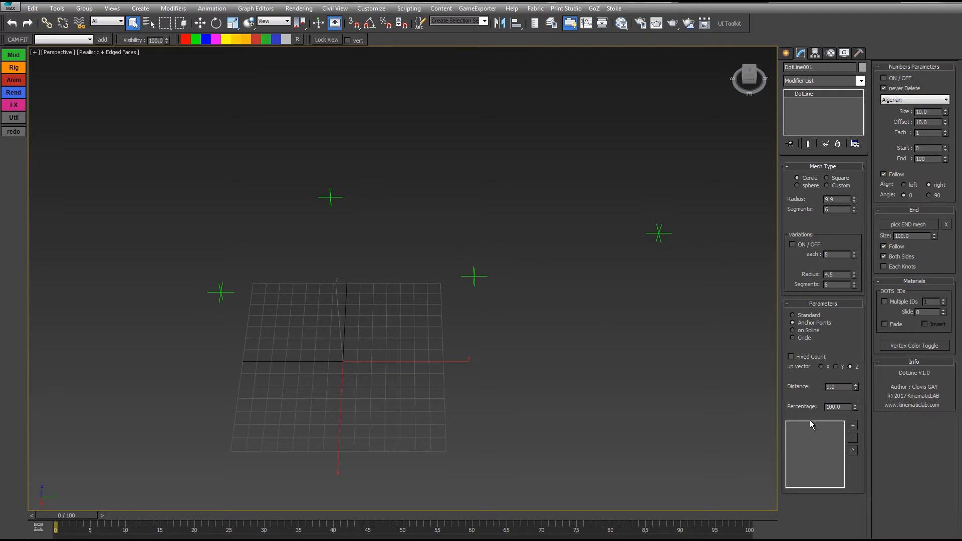
pyautogui.click(853, 426)
pyautogui.click(222, 290)
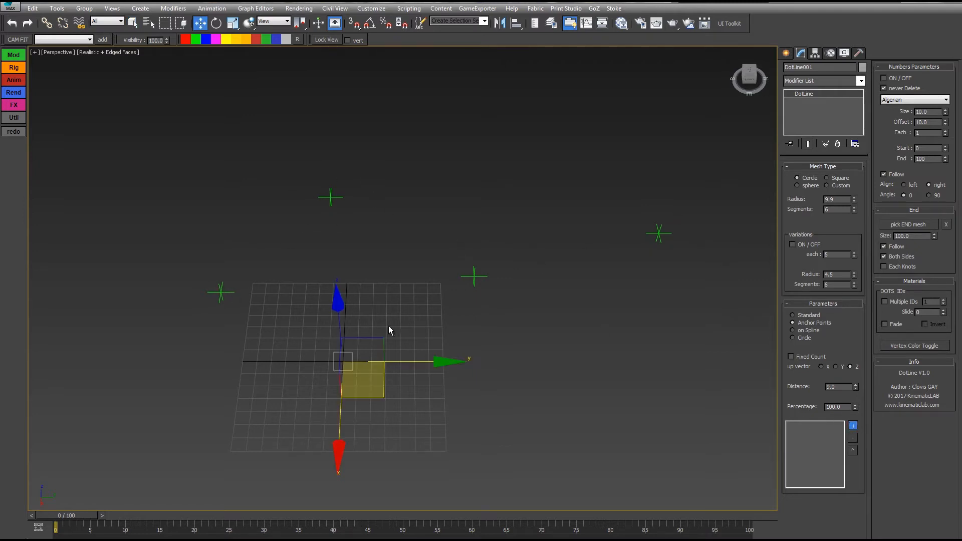
pyautogui.click(331, 197)
pyautogui.click(853, 426)
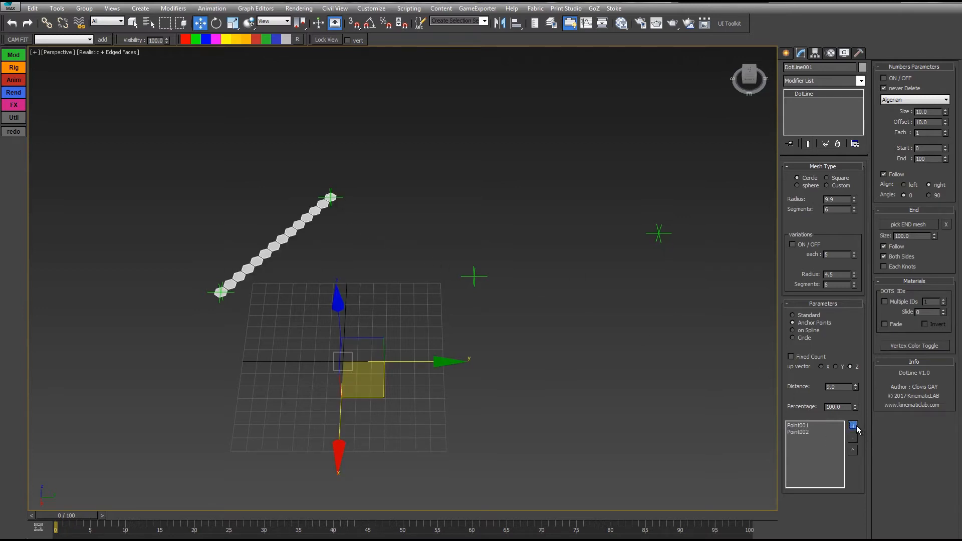
pyautogui.click(475, 276)
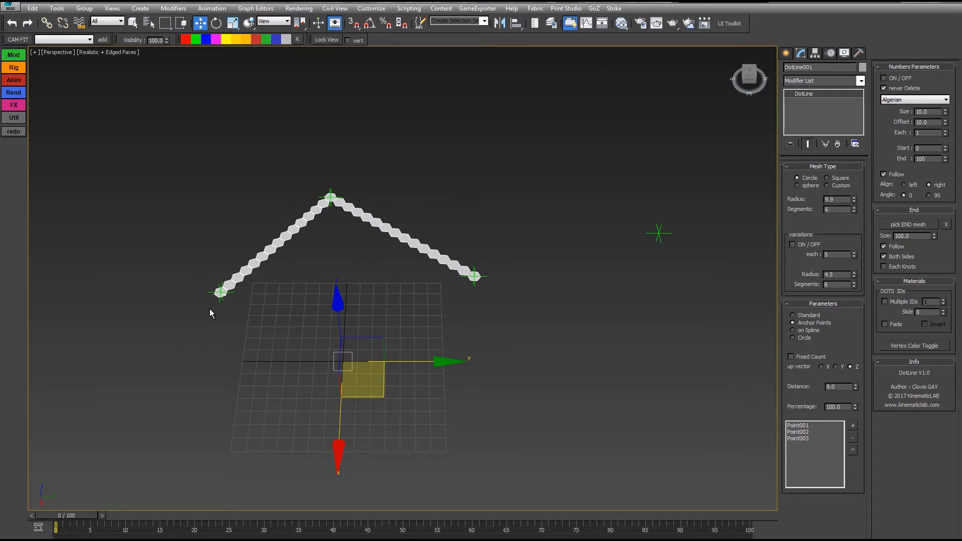
pyautogui.click(853, 426)
pyautogui.click(659, 233)
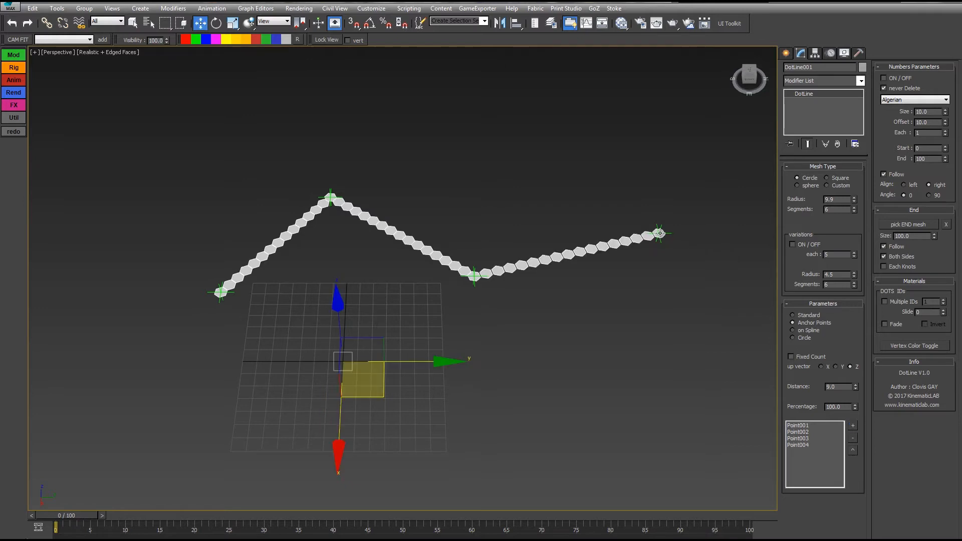
# - Try moving Point003 and Point004 to test how the dot line follows its anchor points
pyautogui.click(475, 283)
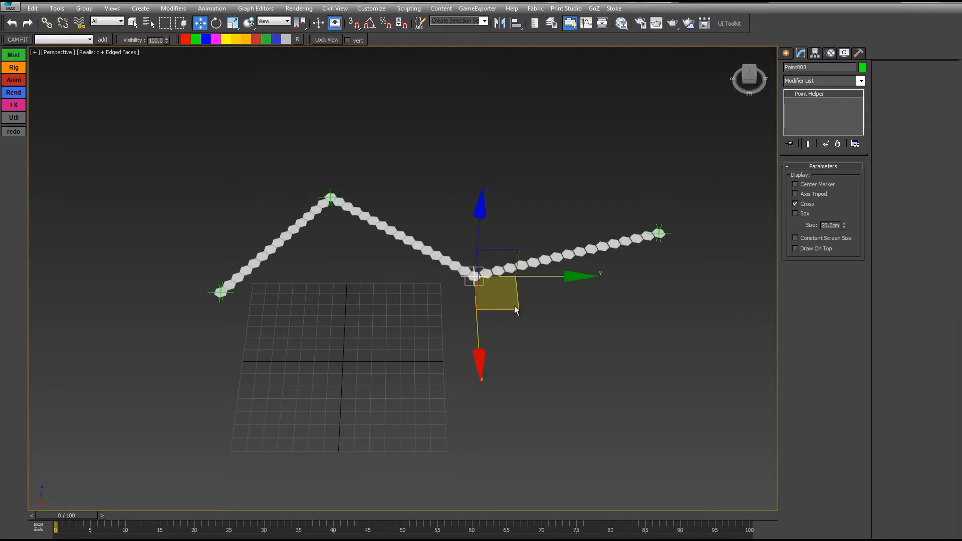
pyautogui.moveTo(516, 308); pyautogui.dragTo(462, 286)
pyautogui.moveTo(660, 241); pyautogui.dragTo(533, 221)
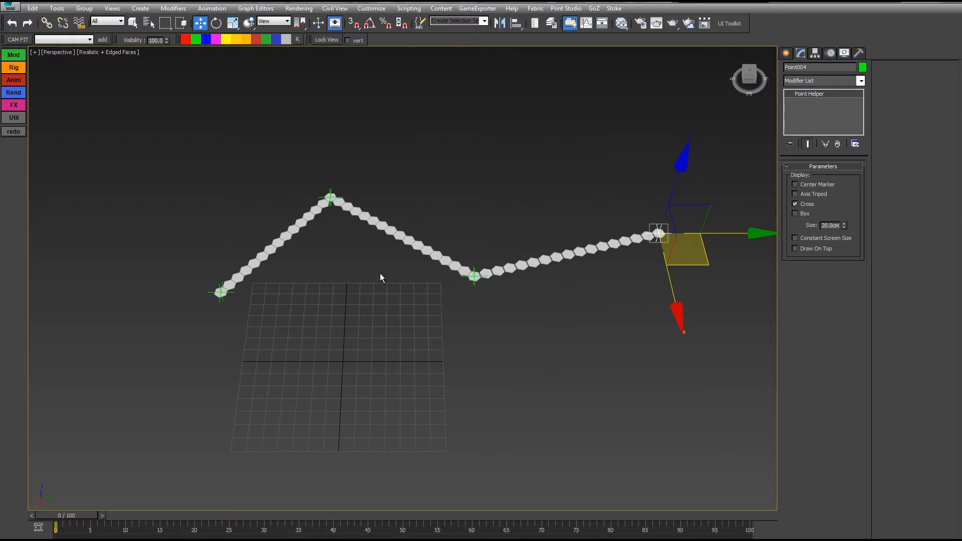
# - Reorder the DotLine's anchor list by moving Point004 up two places to sit directly after Point001
pyautogui.click(401, 235)
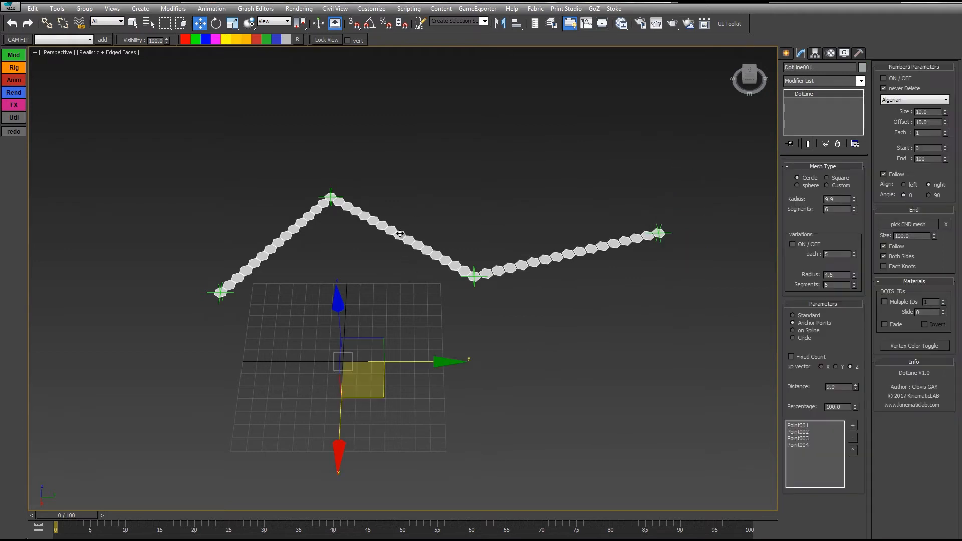
pyautogui.click(805, 446)
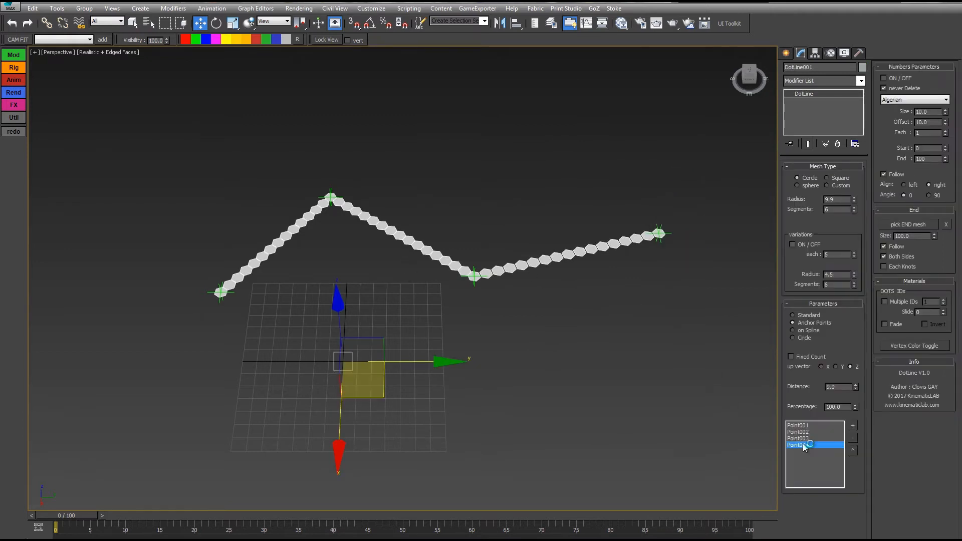
pyautogui.click(853, 451)
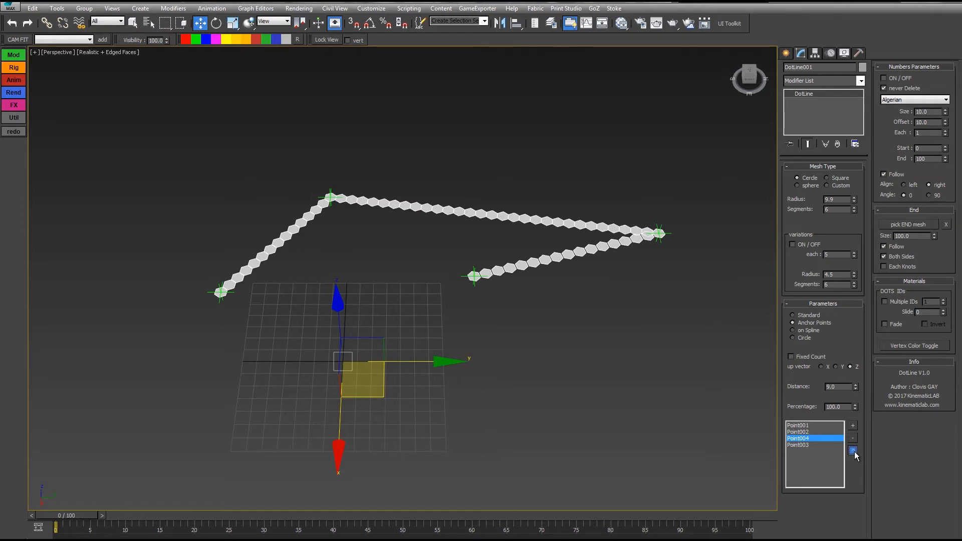
pyautogui.click(853, 451)
# - Move Point003 across to just beside Point002 and Point001 to the area below Point004, and reselect the DotLine
pyautogui.click(475, 277)
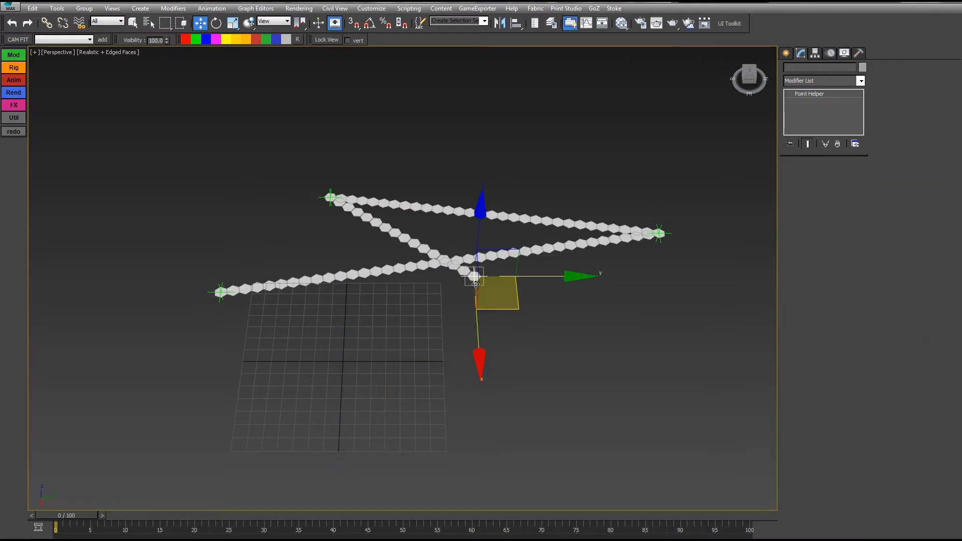
pyautogui.moveTo(515, 306); pyautogui.dragTo(300, 261)
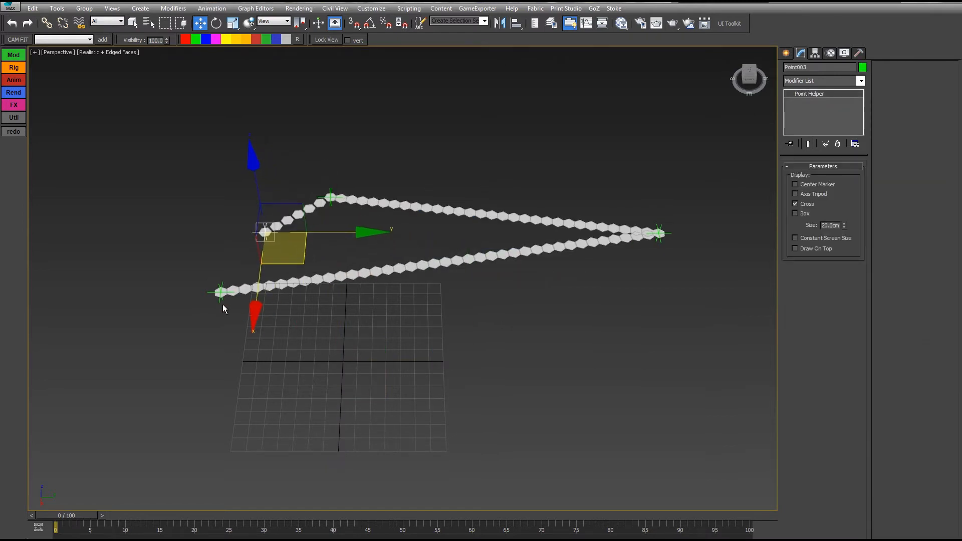
pyautogui.moveTo(221, 300); pyautogui.dragTo(484, 254)
pyautogui.moveTo(486, 184); pyautogui.dragTo(408, 264)
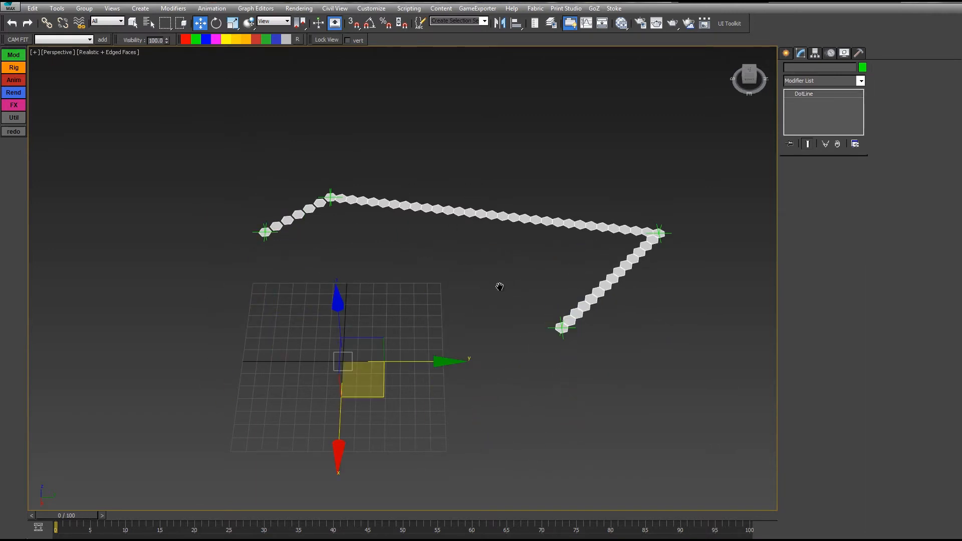
pyautogui.moveTo(500, 286); pyautogui.dragTo(517, 329, button='middle')
pyautogui.click(520, 246)
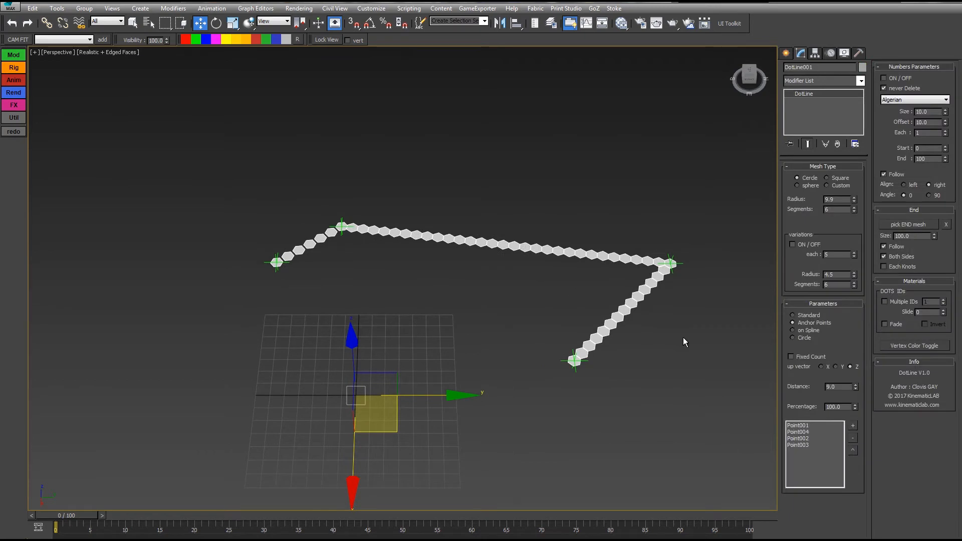
pyautogui.moveTo(666, 233); pyautogui.dragTo(676, 217, button='middle')
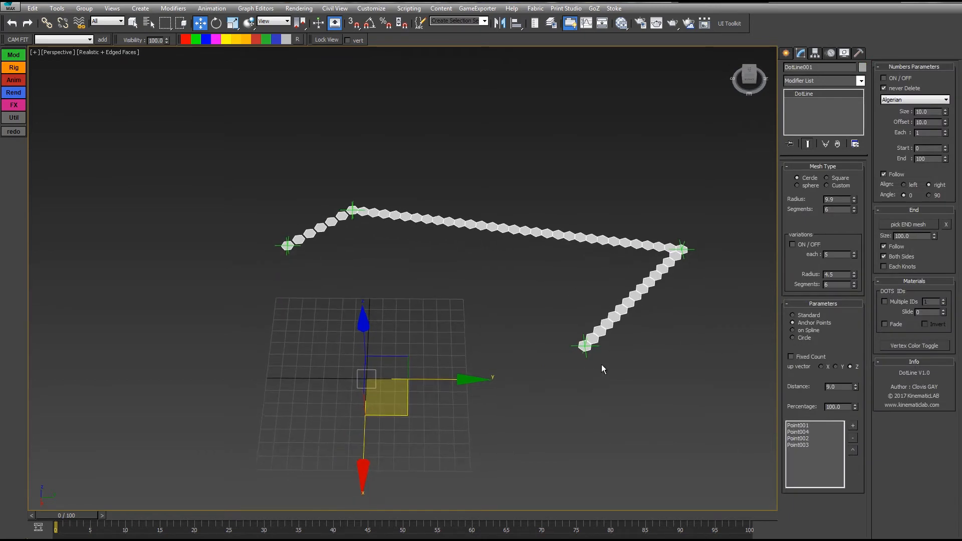
# - Try moving Point001 around to see how the dots redistribute along the line with distance spacing
pyautogui.click(587, 355)
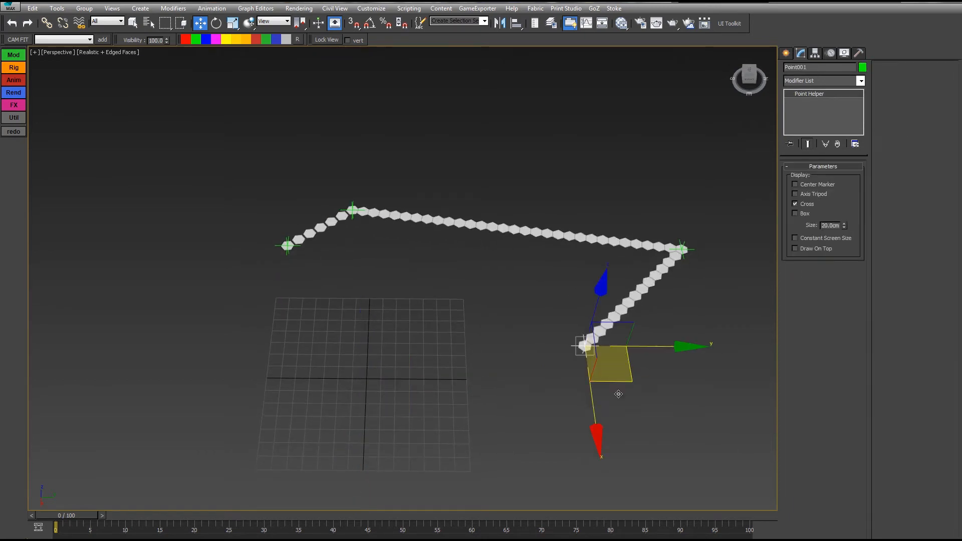
pyautogui.moveTo(620, 394); pyautogui.dragTo(582, 405)
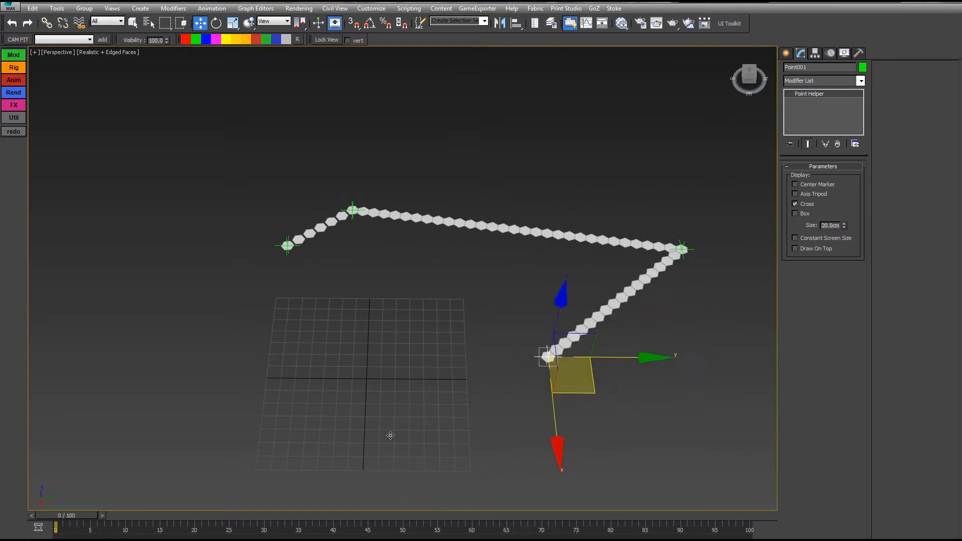
pyautogui.moveTo(390, 435); pyautogui.dragTo(609, 235)
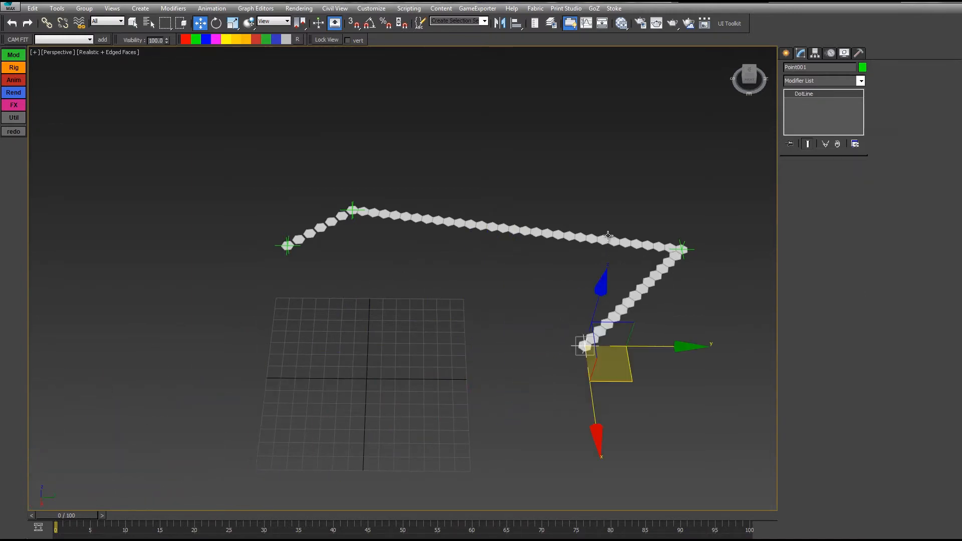
# - Select the DotLine and turn on Fixed Count for its anchor-point segments
pyautogui.click(637, 297)
pyautogui.moveTo(688, 332); pyautogui.dragTo(632, 337, button='middle')
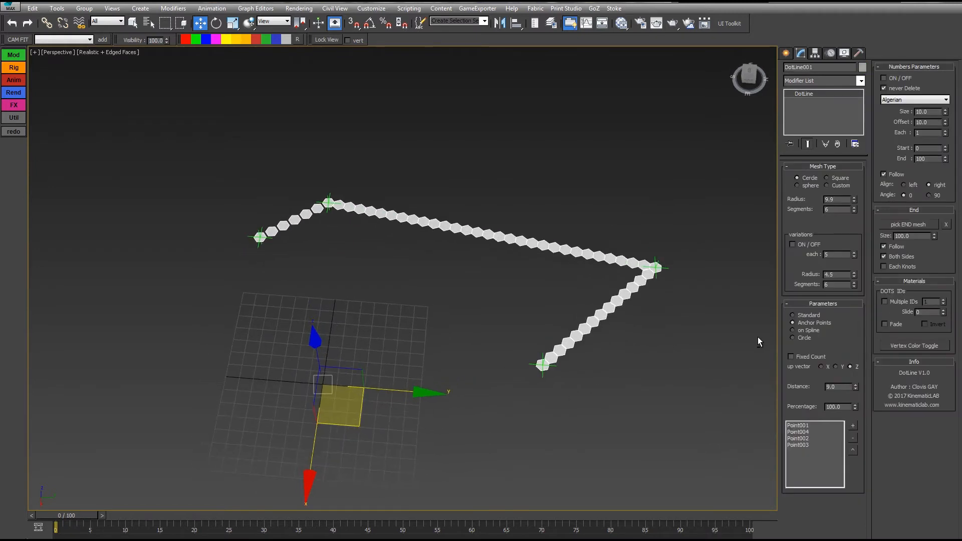
pyautogui.click(791, 357)
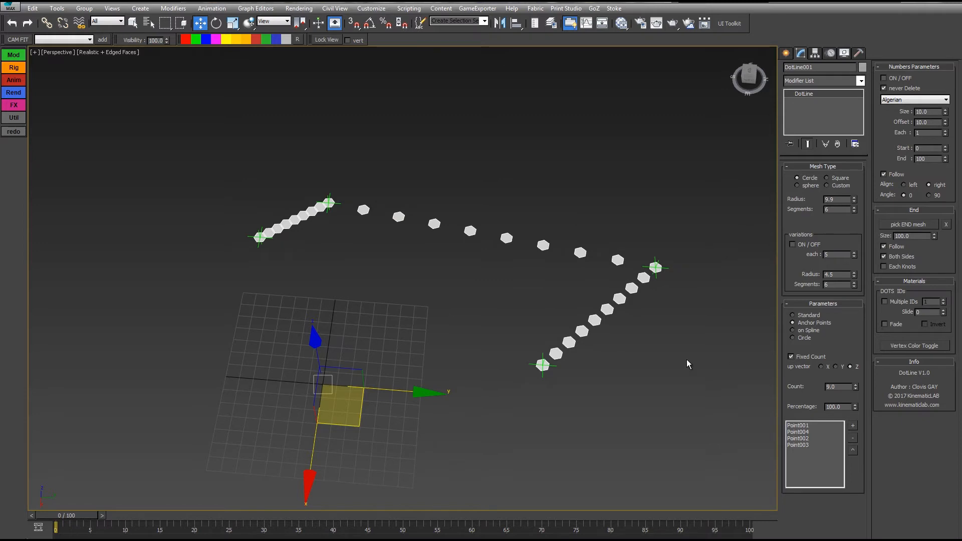
# - Try moving Point001 with a fixed dot count, and undo the move
pyautogui.click(542, 375)
pyautogui.moveTo(584, 404); pyautogui.dragTo(155, 492)
pyautogui.hotkey('ctrl', 'z')
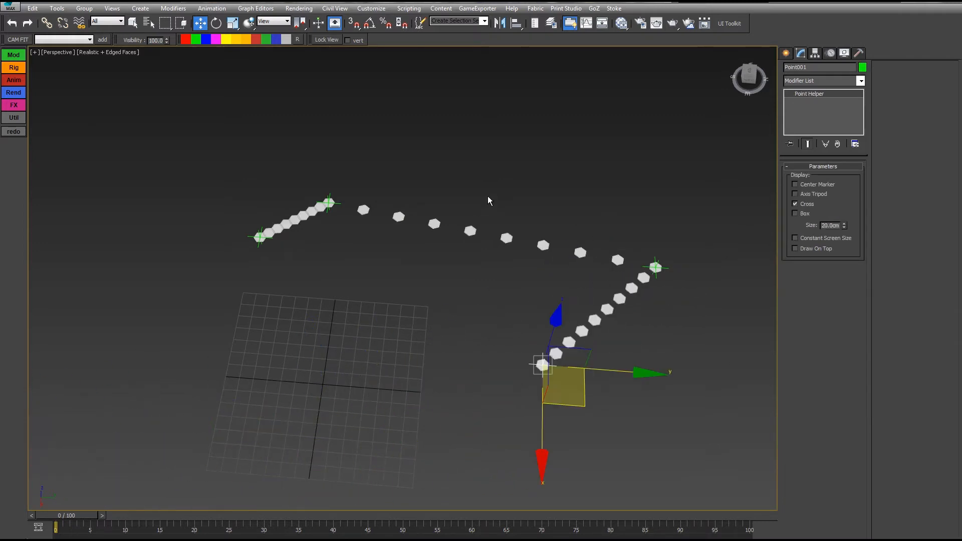
# - Try the DotLine's Count at 17.2, reduce it to 9.8, and turn Fixed Count off
pyautogui.moveTo(489, 201); pyautogui.dragTo(422, 274)
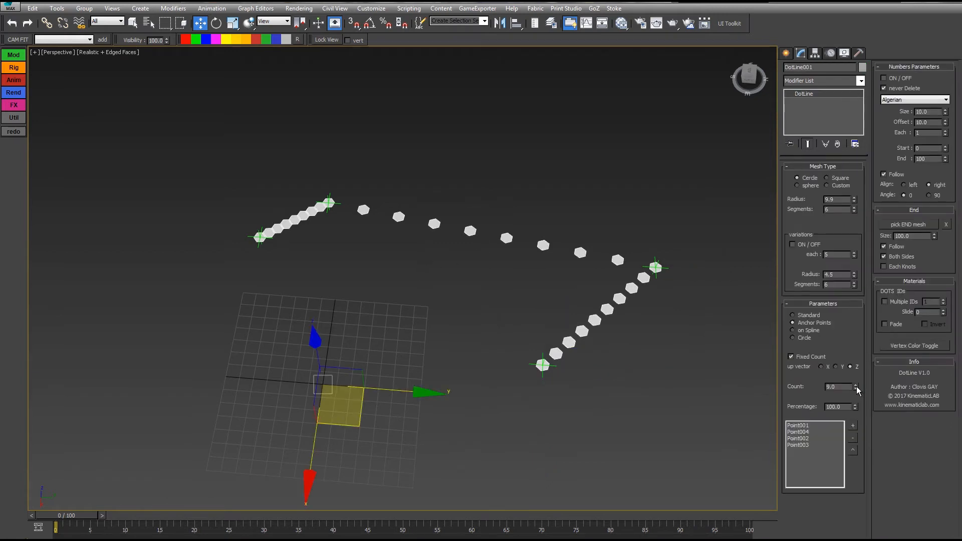
pyautogui.moveTo(856, 390); pyautogui.dragTo(852, 344)
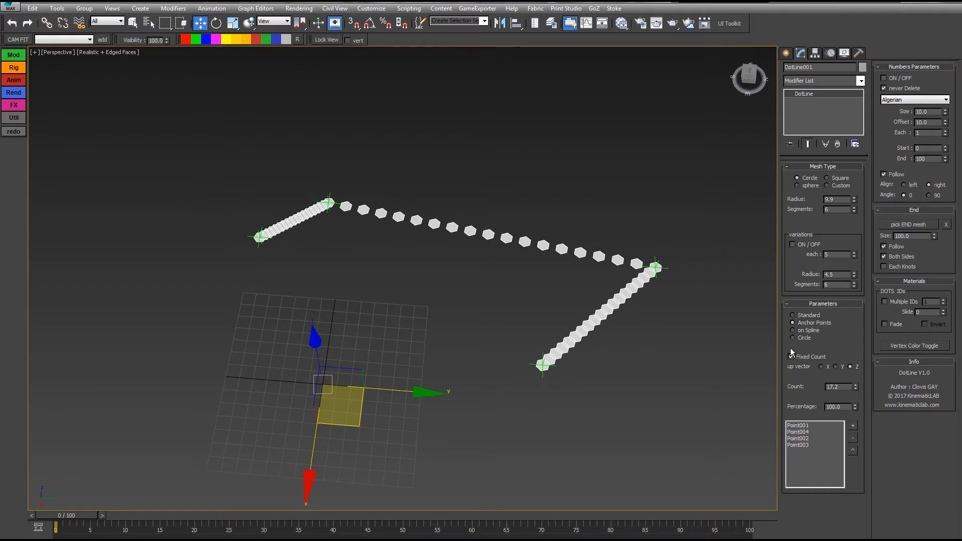
pyautogui.moveTo(857, 390); pyautogui.dragTo(861, 422)
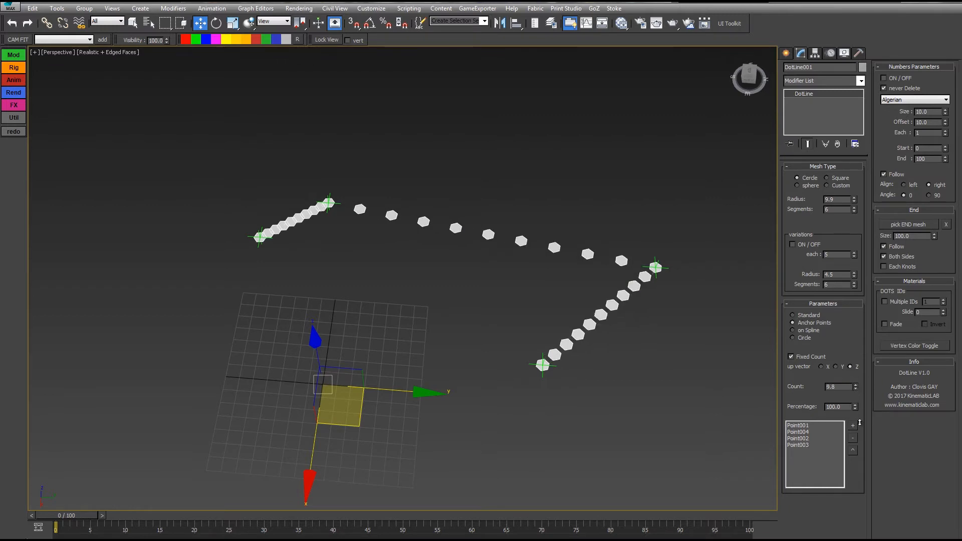
pyautogui.click(798, 359)
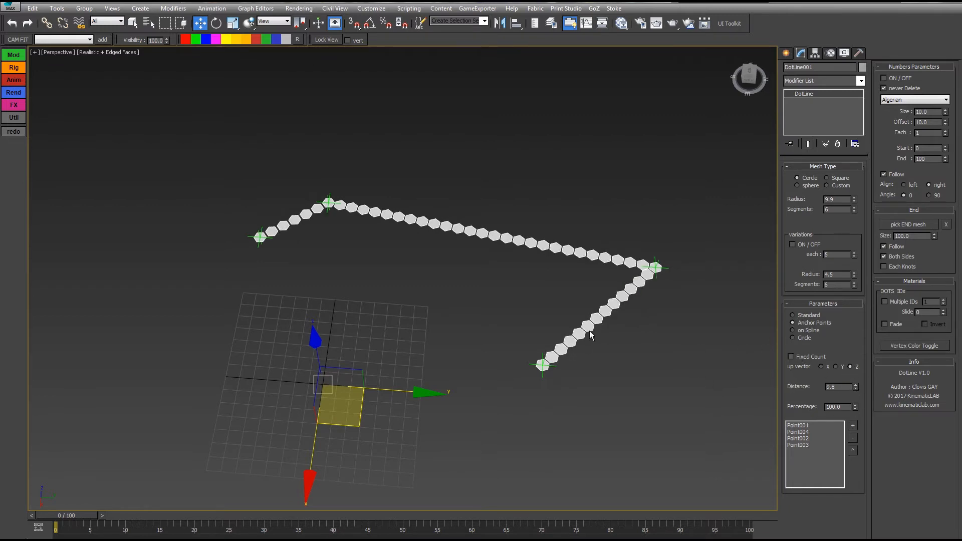
# - Try the DotLine's up vector on Y and X to compare the dots' orientation
pyautogui.keyDown('alt'); pyautogui.moveTo(591, 336); pyautogui.dragTo(628, 332, button='middle'); pyautogui.keyUp('alt')
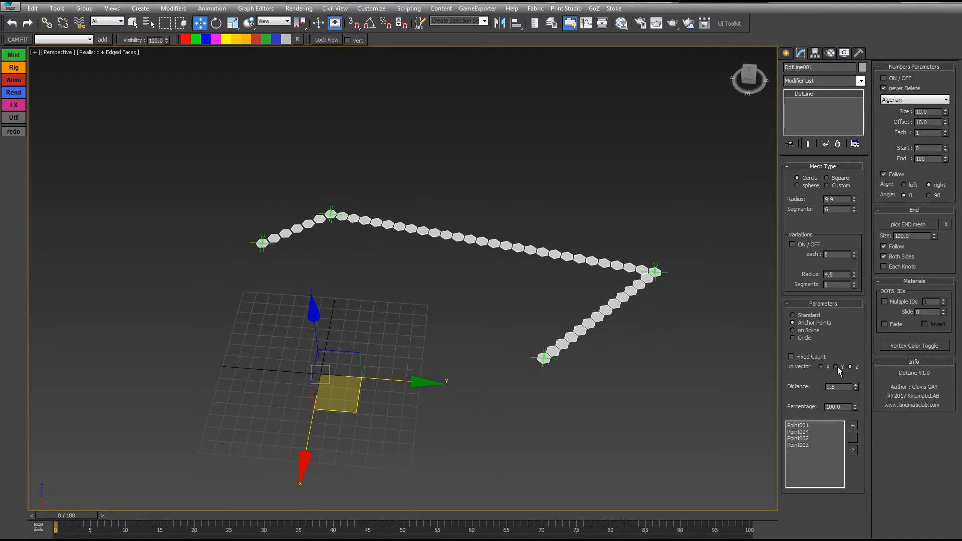
pyautogui.keyDown('alt'); pyautogui.moveTo(645, 290); pyautogui.dragTo(601, 257, button='middle'); pyautogui.keyUp('alt')
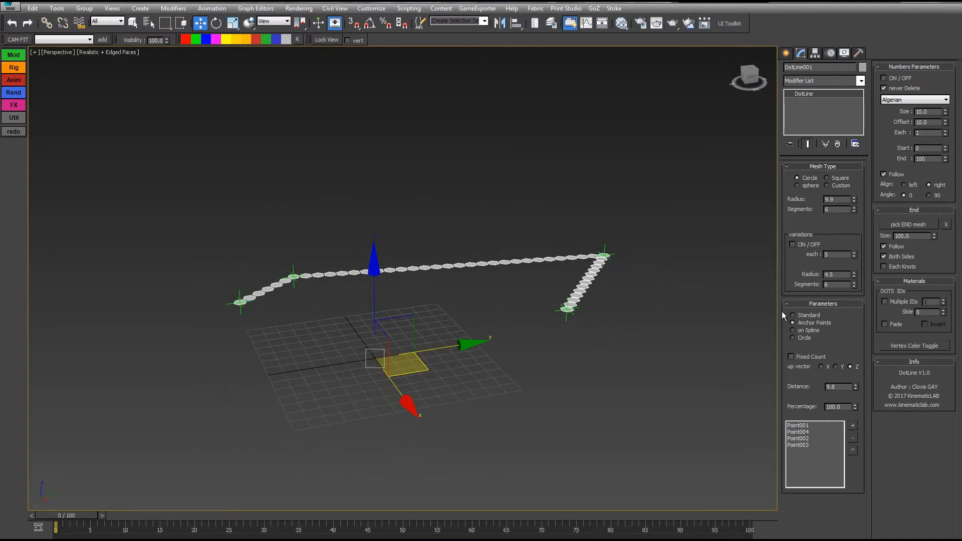
pyautogui.keyDown('alt'); pyautogui.moveTo(592, 299); pyautogui.dragTo(584, 225, button='middle'); pyautogui.keyUp('alt')
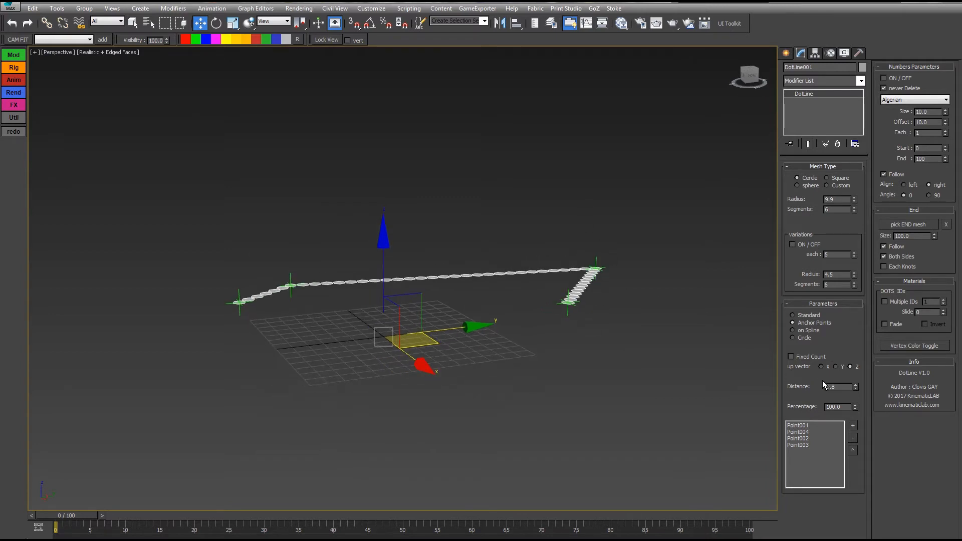
pyautogui.click(836, 367)
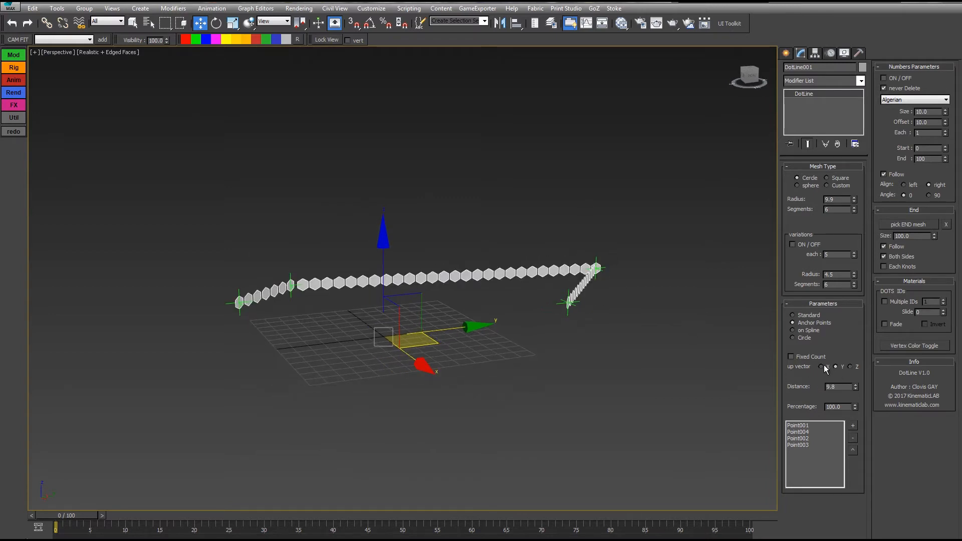
pyautogui.keyDown('alt'); pyautogui.moveTo(642, 291); pyautogui.dragTo(648, 257, button='middle'); pyautogui.keyUp('alt')
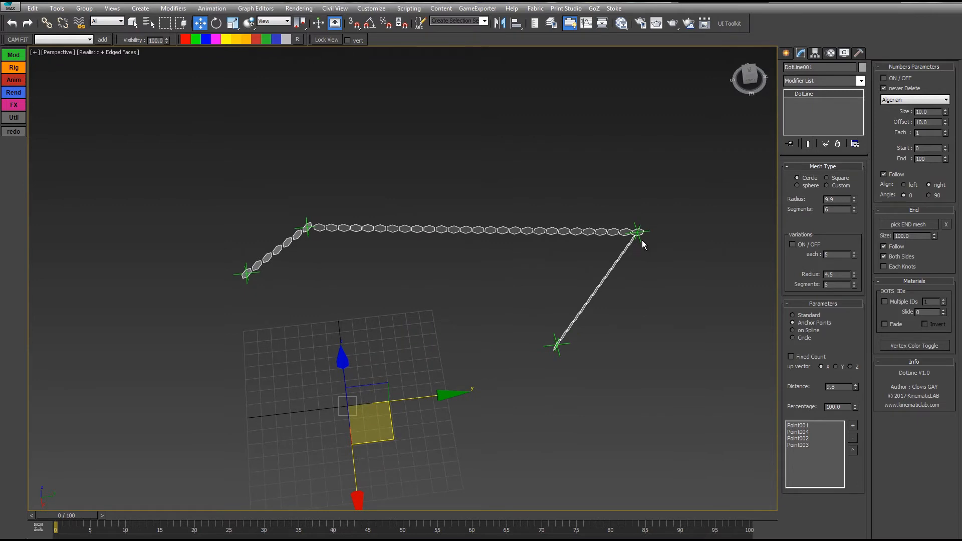
# - Move Point004 onto the grid near its centre and set the DotLine's up vector to Z
pyautogui.click(640, 233)
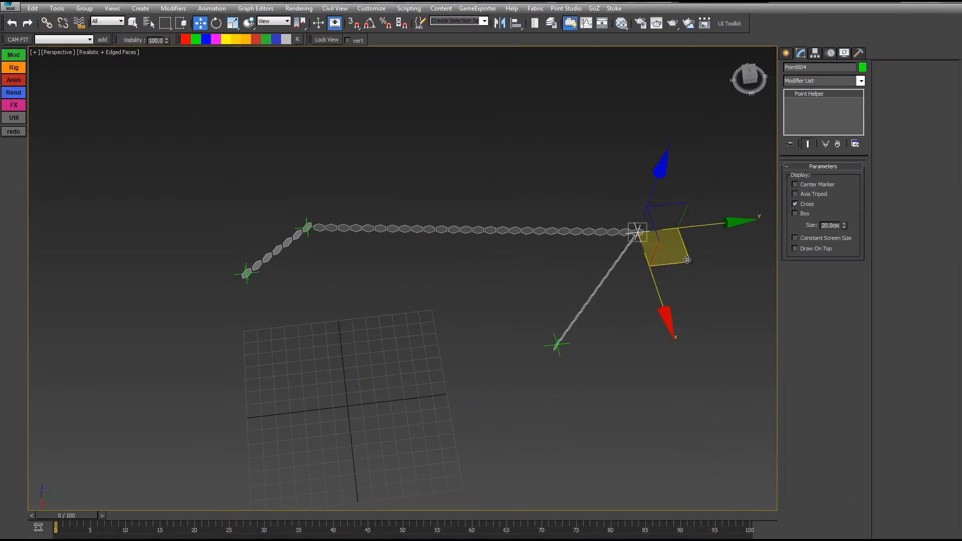
pyautogui.moveTo(687, 260); pyautogui.dragTo(374, 413)
pyautogui.moveTo(516, 323); pyautogui.dragTo(479, 382)
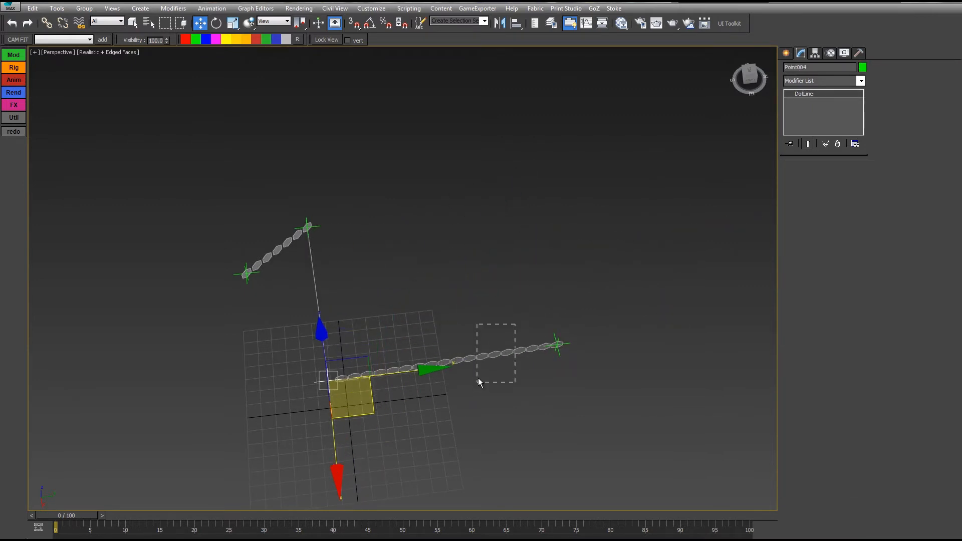
pyautogui.moveTo(536, 371); pyautogui.dragTo(525, 331)
pyautogui.keyDown('alt'); pyautogui.moveTo(524, 331); pyautogui.dragTo(521, 310, button='middle'); pyautogui.keyUp('alt')
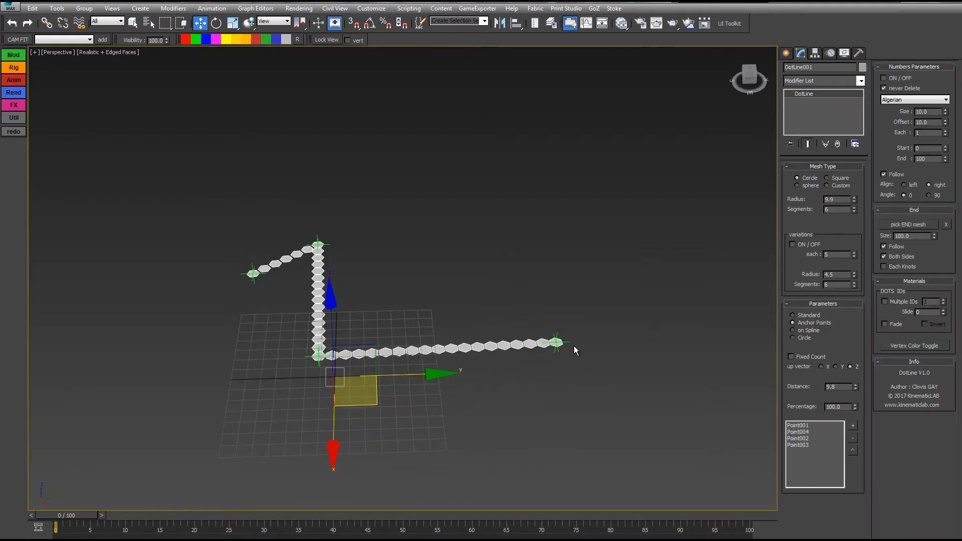
# - Try raising Point001 high above the grid and switch the DotLine's up vector to Y and X
pyautogui.click(561, 341)
pyautogui.moveTo(571, 324); pyautogui.dragTo(398, 241)
pyautogui.moveTo(426, 333); pyautogui.dragTo(427, 333)
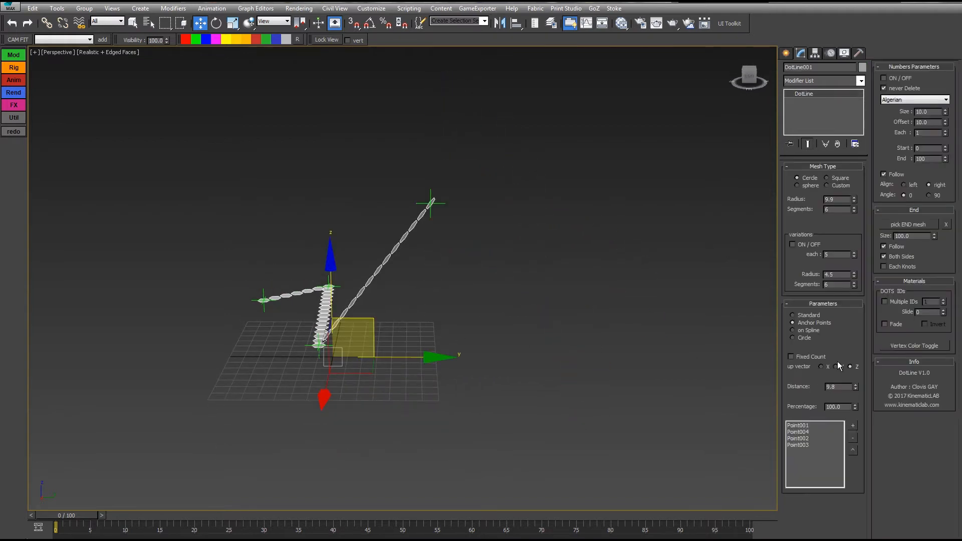
pyautogui.click(835, 367)
pyautogui.click(821, 367)
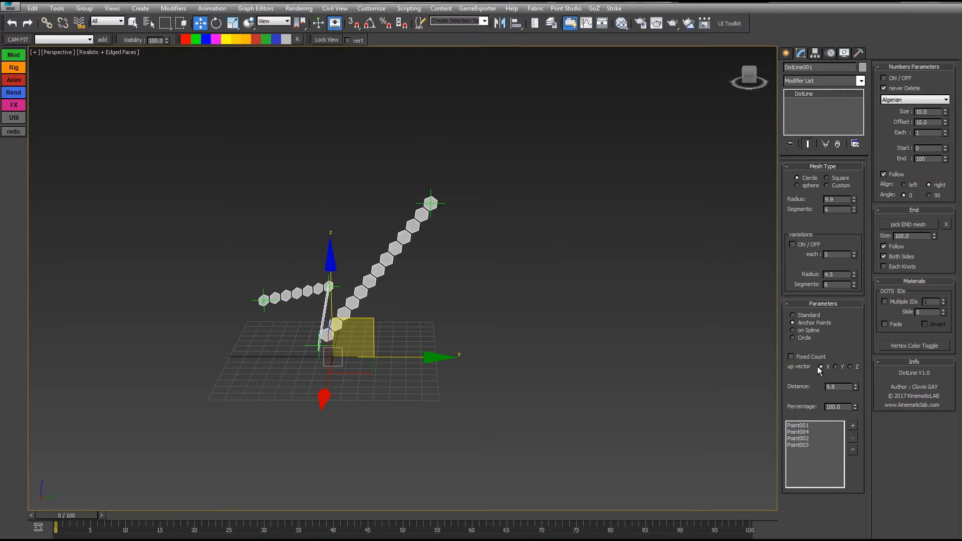
pyautogui.keyDown('alt'); pyautogui.moveTo(415, 275); pyautogui.dragTo(437, 238, button='middle'); pyautogui.keyUp('alt')
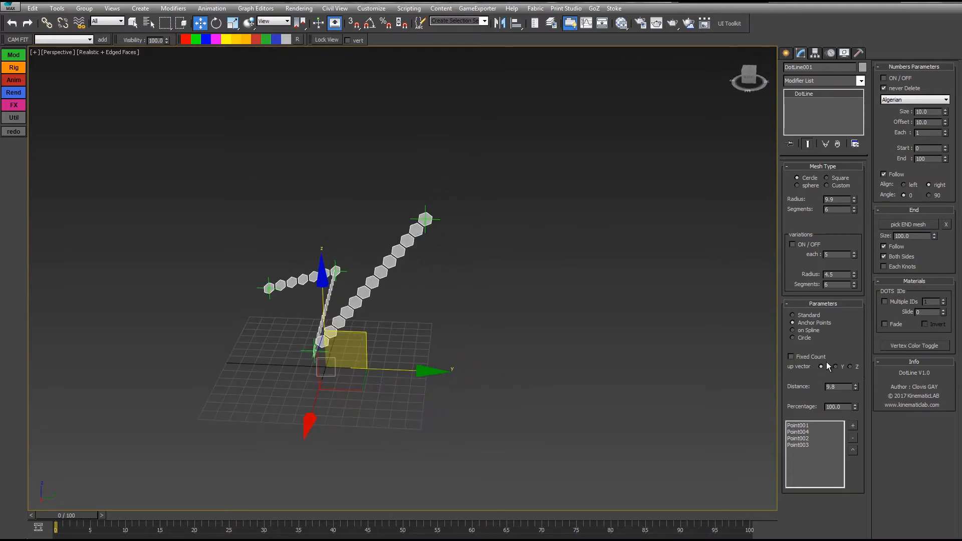
# - Move Point001 back down beside the grid and set the DotLine's up vector to Z
pyautogui.click(444, 221)
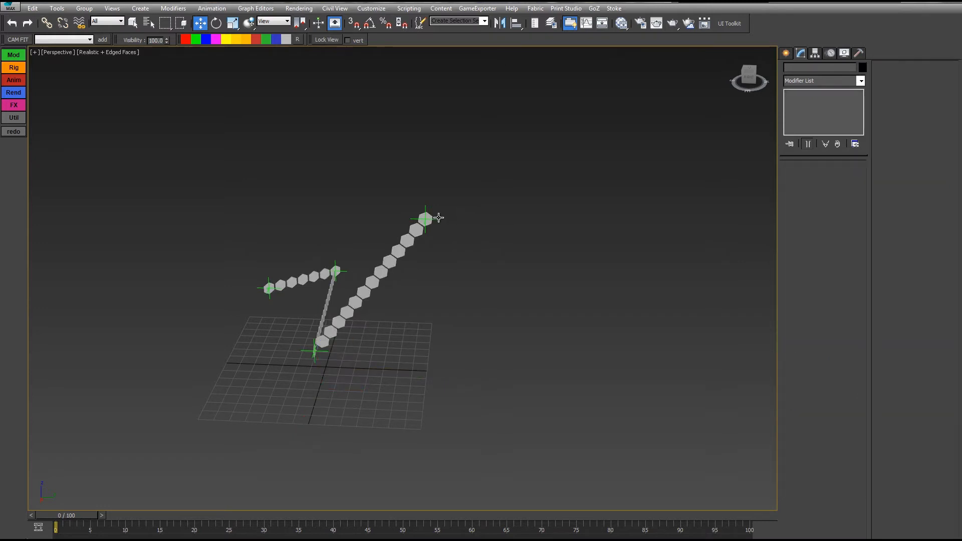
pyautogui.click(439, 217)
pyautogui.moveTo(460, 182); pyautogui.dragTo(582, 317)
pyautogui.moveTo(451, 315); pyautogui.dragTo(437, 380)
pyautogui.click(851, 366)
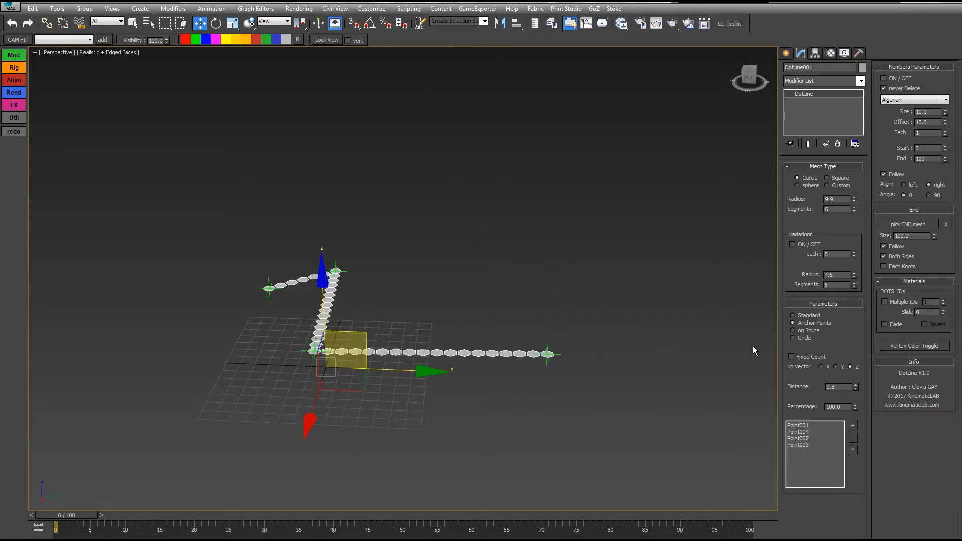
# - Try varying the DotLine's Percentage to test how it fills along the anchor points
pyautogui.keyDown('alt'); pyautogui.moveTo(596, 321); pyautogui.dragTo(628, 308, button='middle'); pyautogui.keyUp('alt')
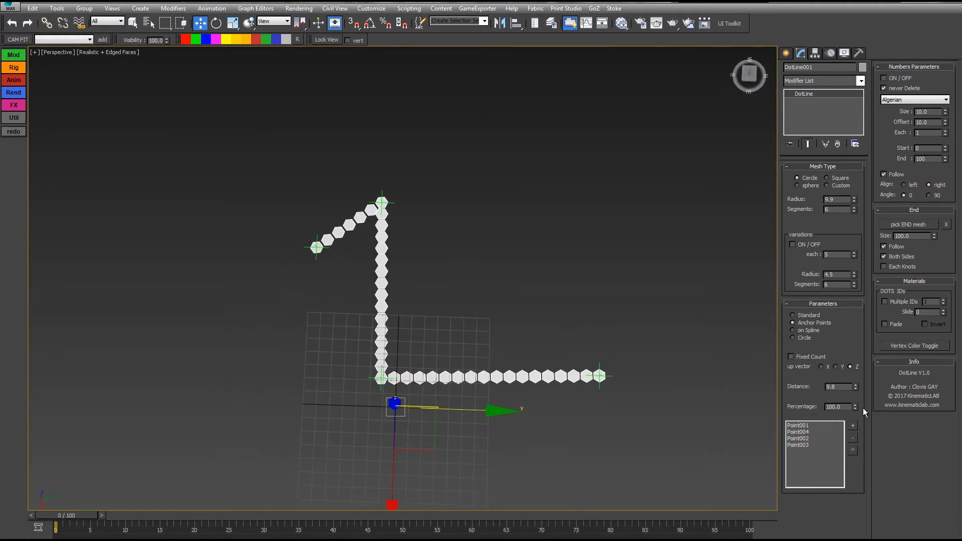
pyautogui.moveTo(856, 417); pyautogui.dragTo(538, 170)
pyautogui.moveTo(560, 226); pyautogui.dragTo(566, 225, button='middle')
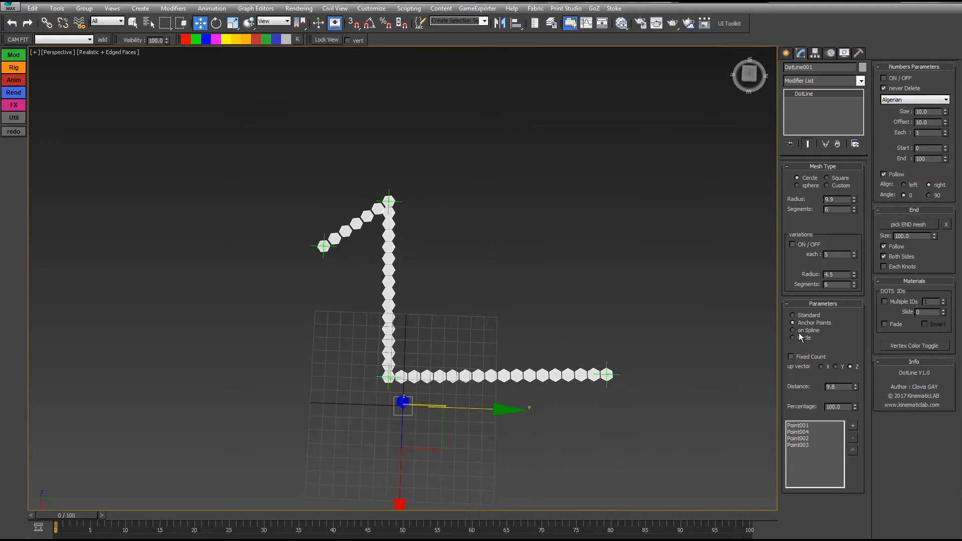
# - Draw a wavy S-shaped line below the grid using a corner start point and Bezier curve points
pyautogui.click(787, 53)
pyautogui.click(802, 69)
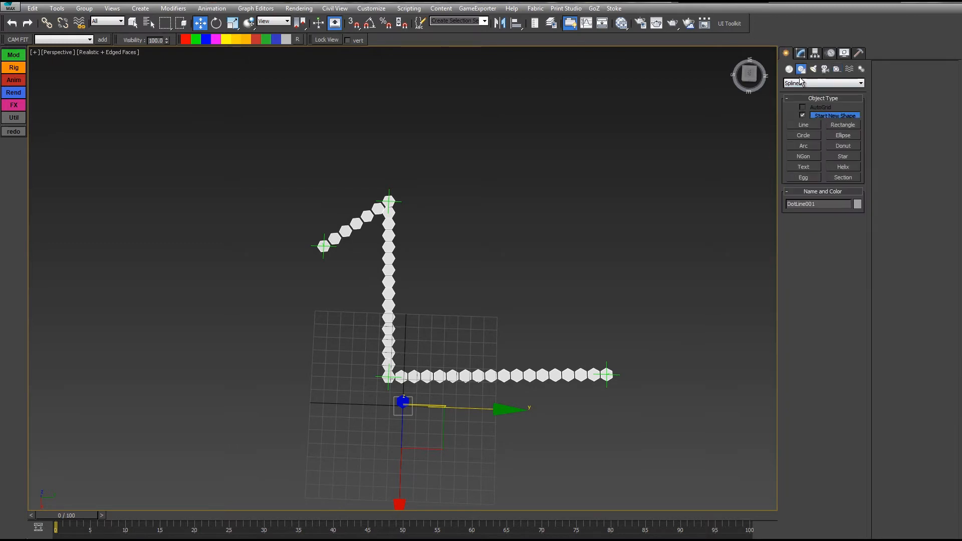
pyautogui.click(804, 126)
pyautogui.moveTo(579, 189); pyautogui.dragTo(598, 139, button='middle')
pyautogui.scroll(-4, 564, 165)
pyautogui.click(340, 385)
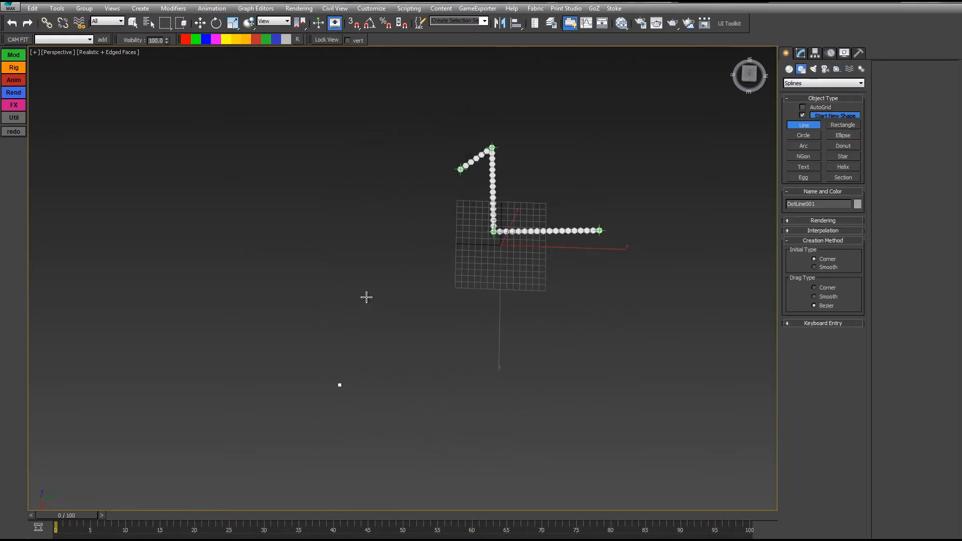
pyautogui.moveTo(510, 328); pyautogui.dragTo(560, 385)
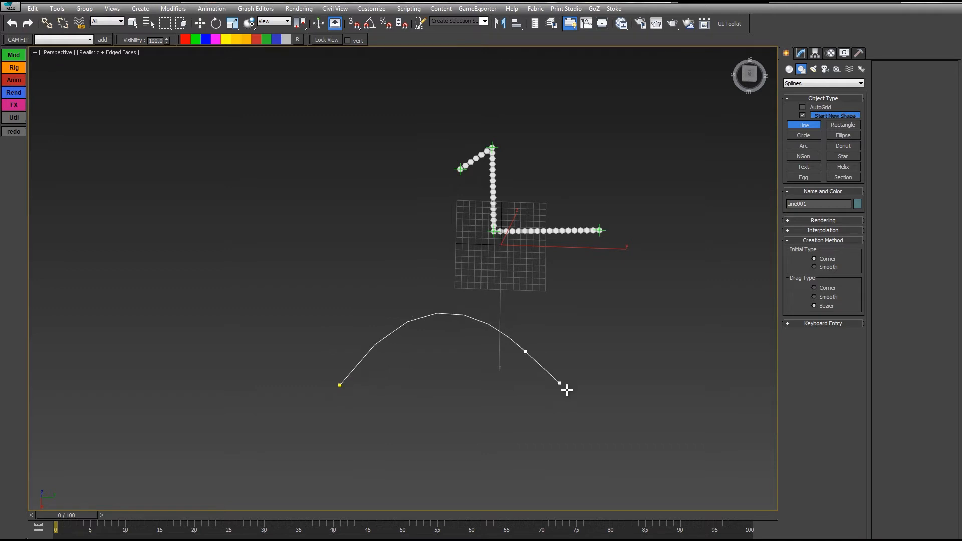
pyautogui.moveTo(701, 301); pyautogui.dragTo(714, 233)
pyautogui.rightClick(661, 165)
pyautogui.rightClick(661, 165)
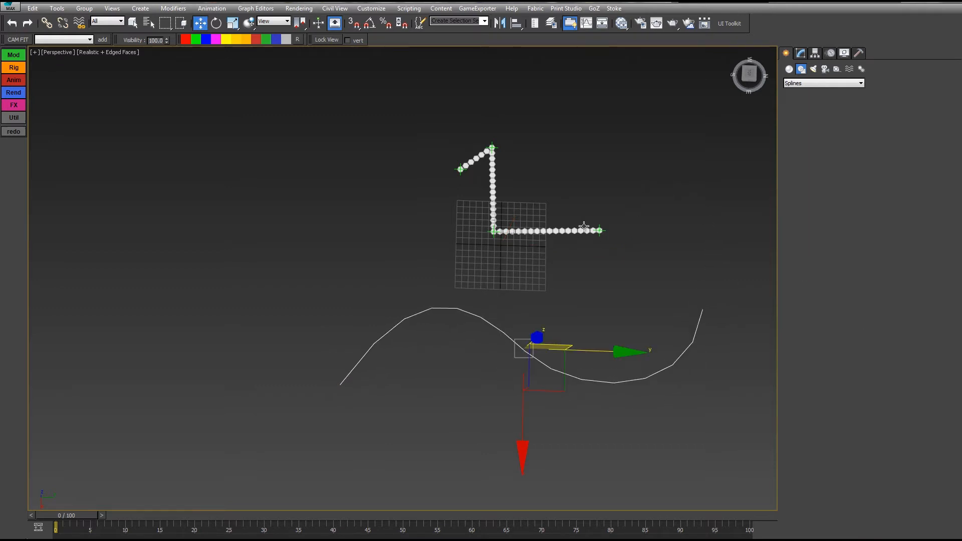
# - Switch the DotLine to on Spline mode with the wavy line as its path and reset Delete to 0.0
pyautogui.click(573, 230)
pyautogui.click(802, 53)
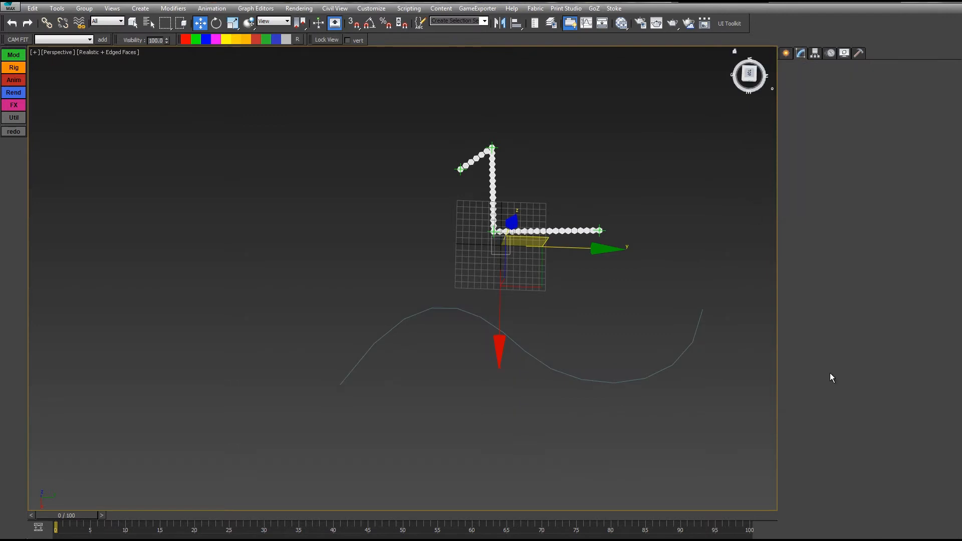
pyautogui.click(793, 331)
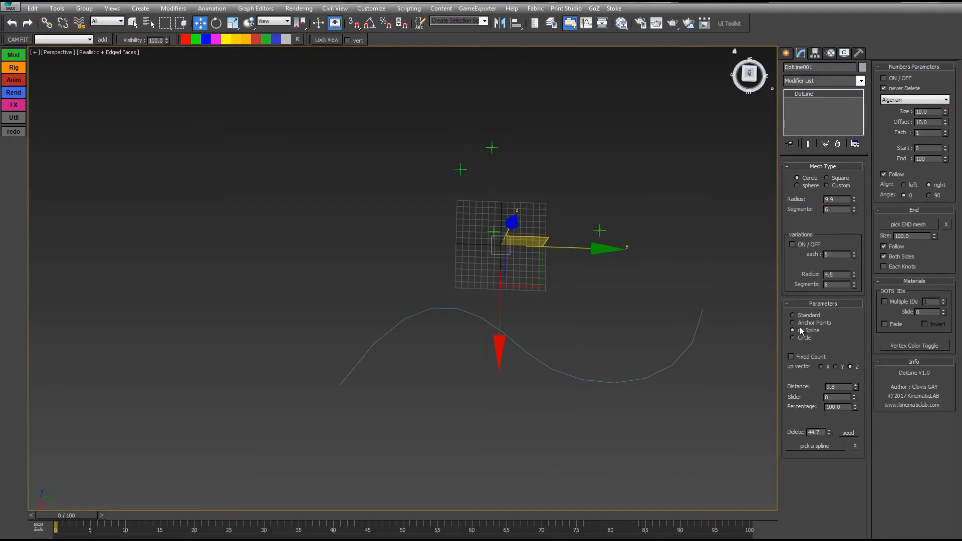
pyautogui.click(816, 446)
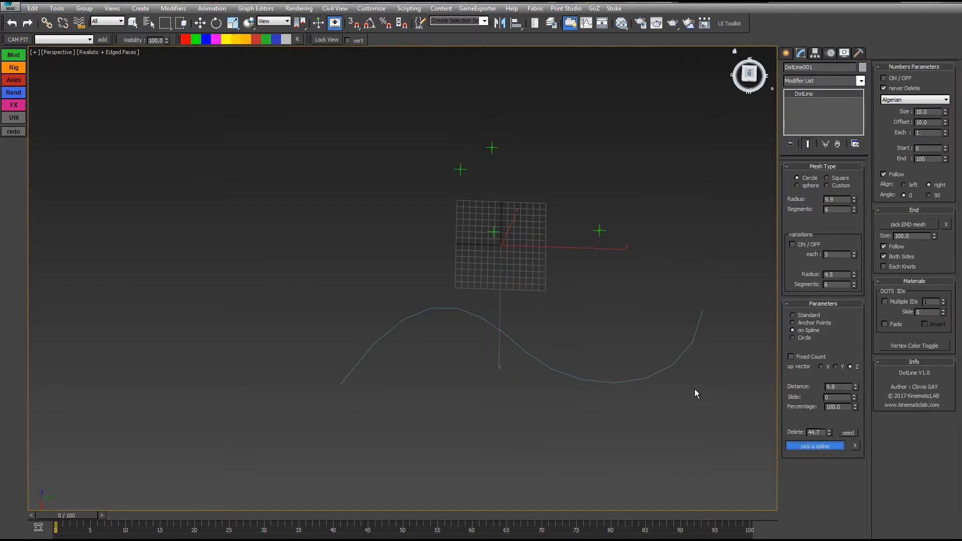
pyautogui.click(672, 366)
pyautogui.moveTo(647, 337); pyautogui.dragTo(625, 326, button='middle')
pyautogui.scroll(2, 622, 324)
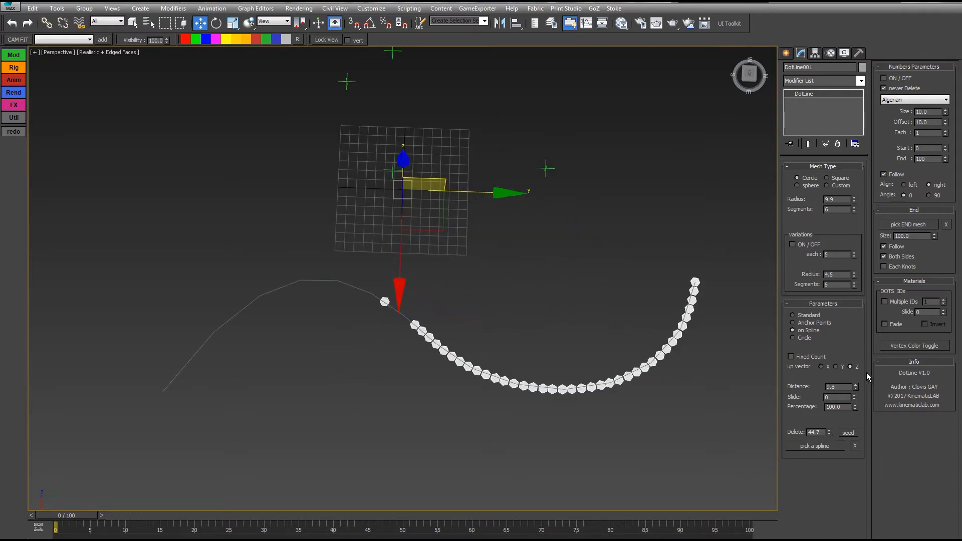
pyautogui.rightClick(828, 433)
pyautogui.moveTo(580, 278); pyautogui.dragTo(572, 239, button='middle')
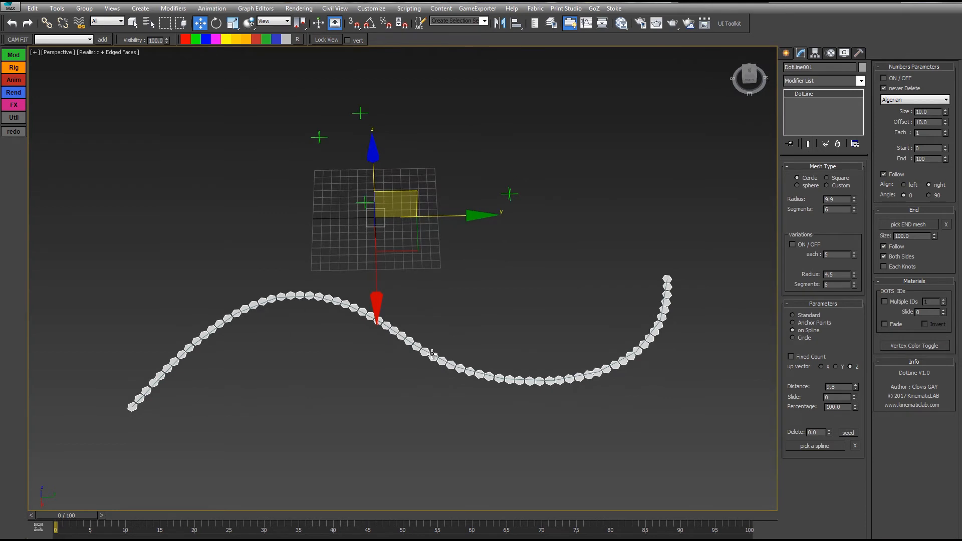
# - Try moving the wavy line's middle vertex to test how the dots follow the spline
pyautogui.click(432, 354)
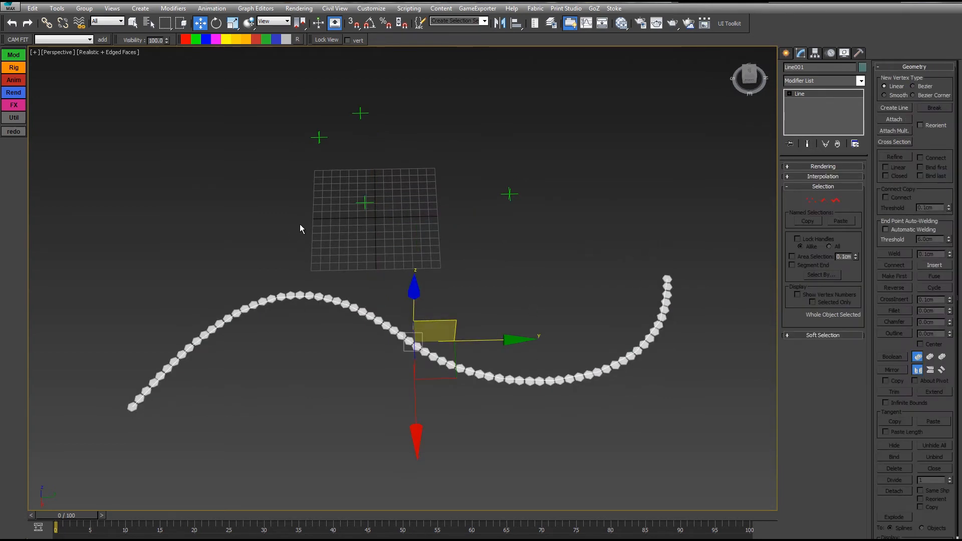
pyautogui.keyDown('alt'); pyautogui.moveTo(300, 228); pyautogui.dragTo(518, 255, button='middle'); pyautogui.keyUp('alt')
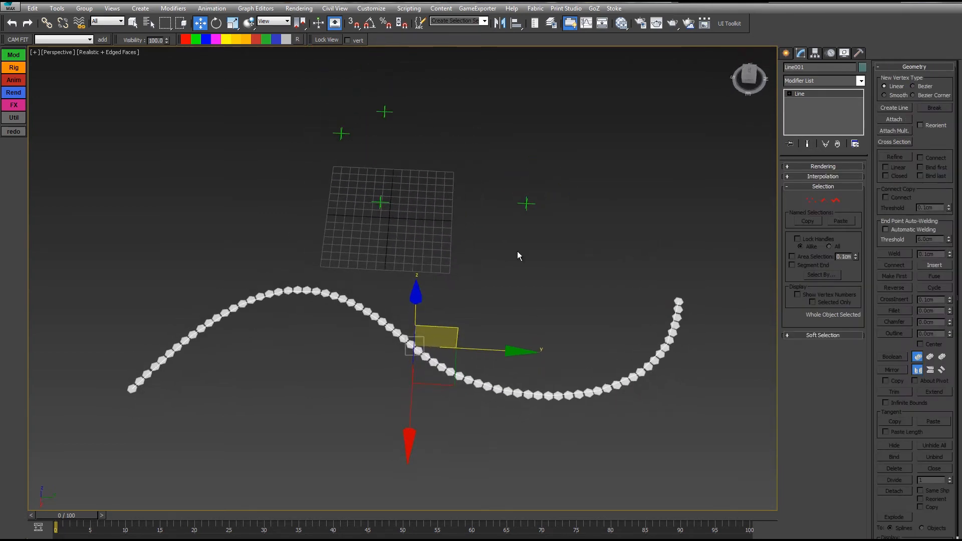
pyautogui.click(810, 200)
pyautogui.click(416, 349)
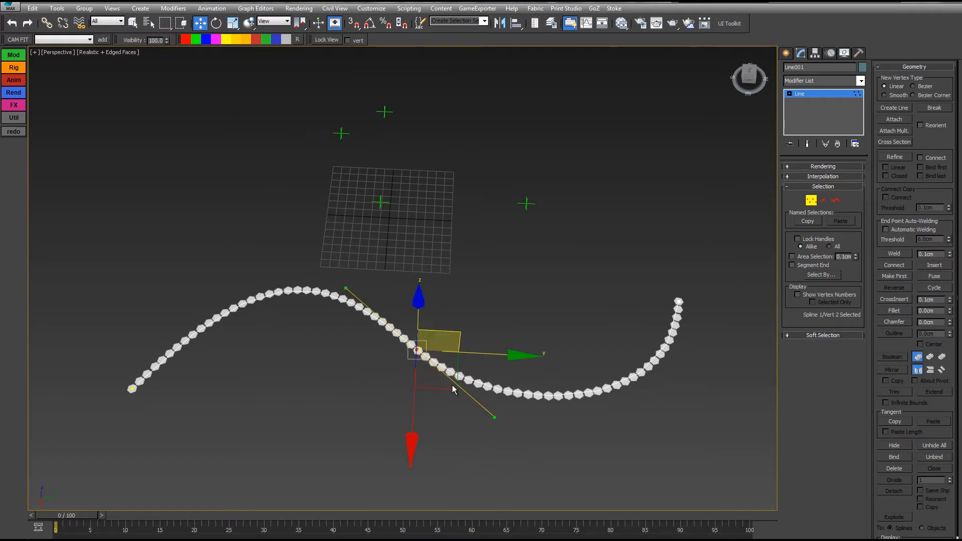
pyautogui.moveTo(452, 388); pyautogui.dragTo(387, 515)
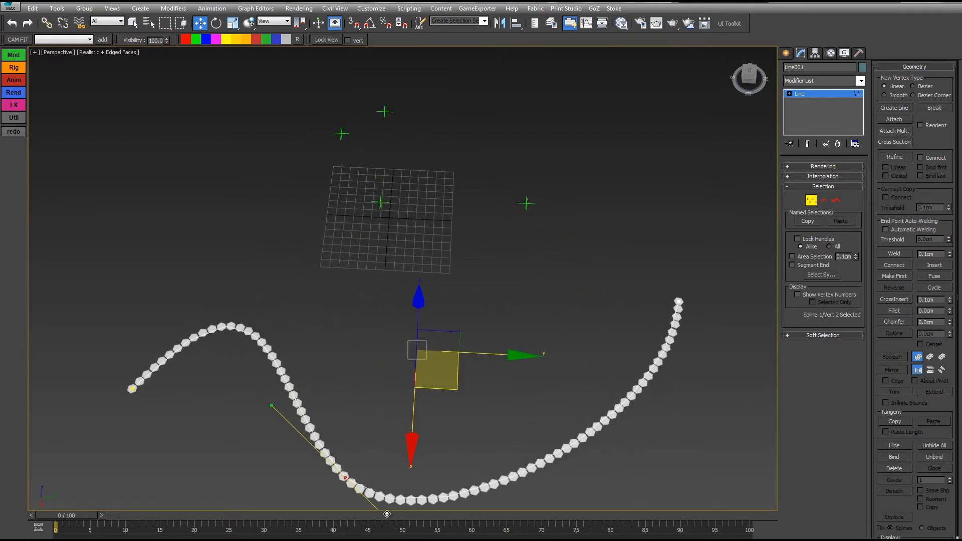
pyautogui.rightClick(387, 515)
# - Rotate the tangent of the wavy line's last vertex and move that vertex up toward the grid
pyautogui.click(678, 302)
pyautogui.press('e')
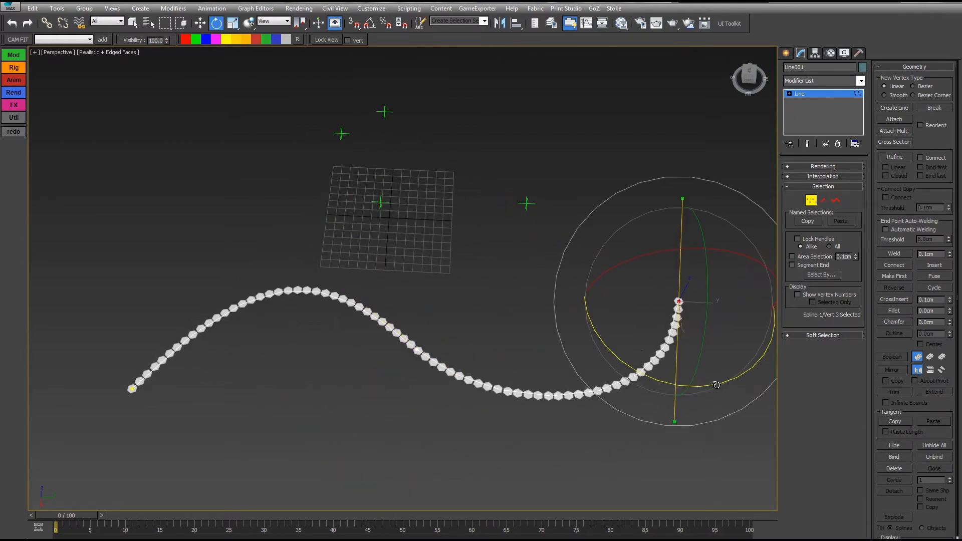
pyautogui.moveTo(717, 385); pyautogui.dragTo(580, 339)
pyautogui.press('w')
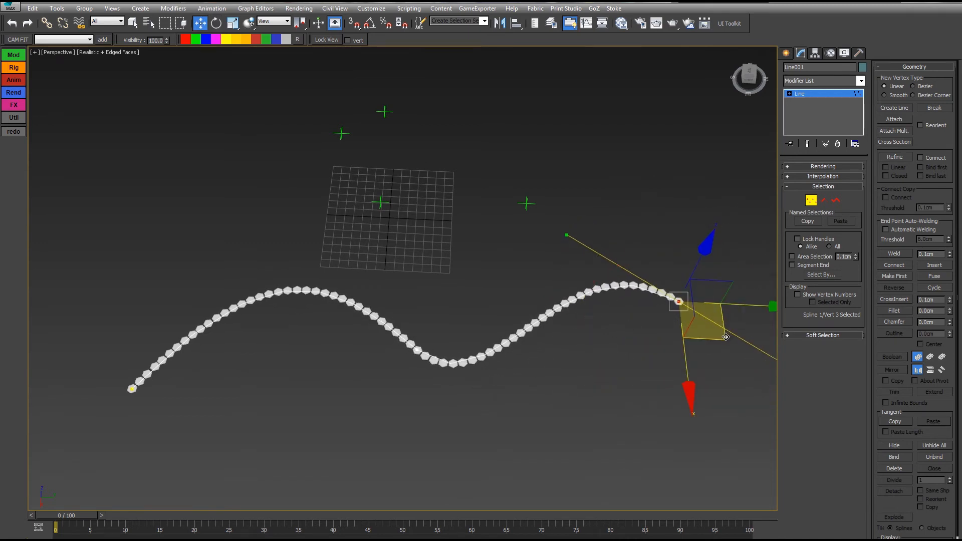
pyautogui.moveTo(726, 337); pyautogui.dragTo(703, 303)
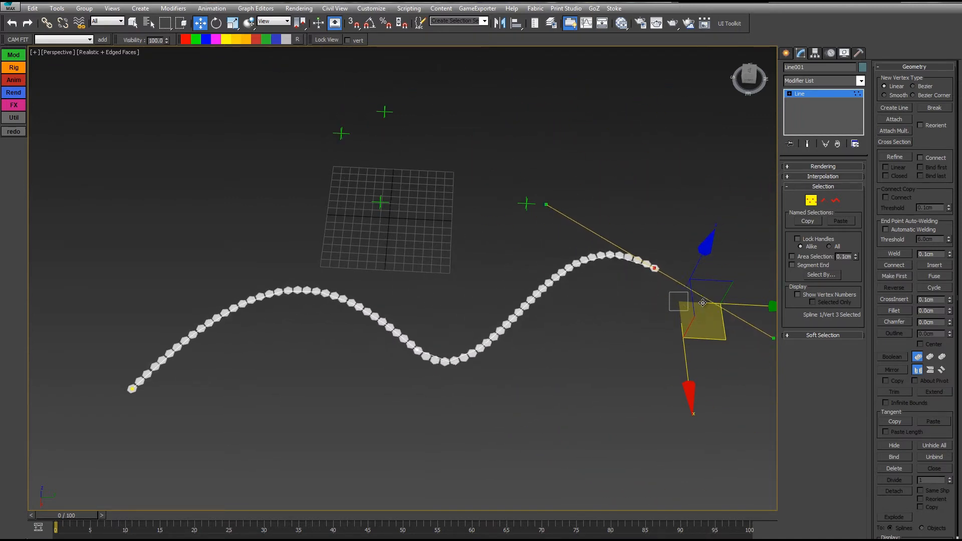
pyautogui.click(811, 200)
# - Set the DotLine's Distance to 22.0 to space the dots out along the spline
pyautogui.click(595, 252)
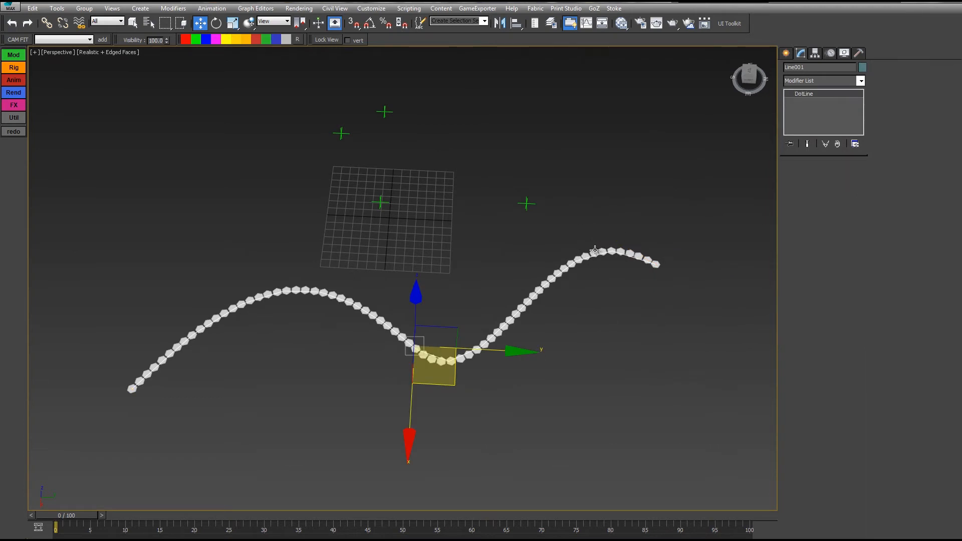
pyautogui.moveTo(856, 390); pyautogui.dragTo(853, 312)
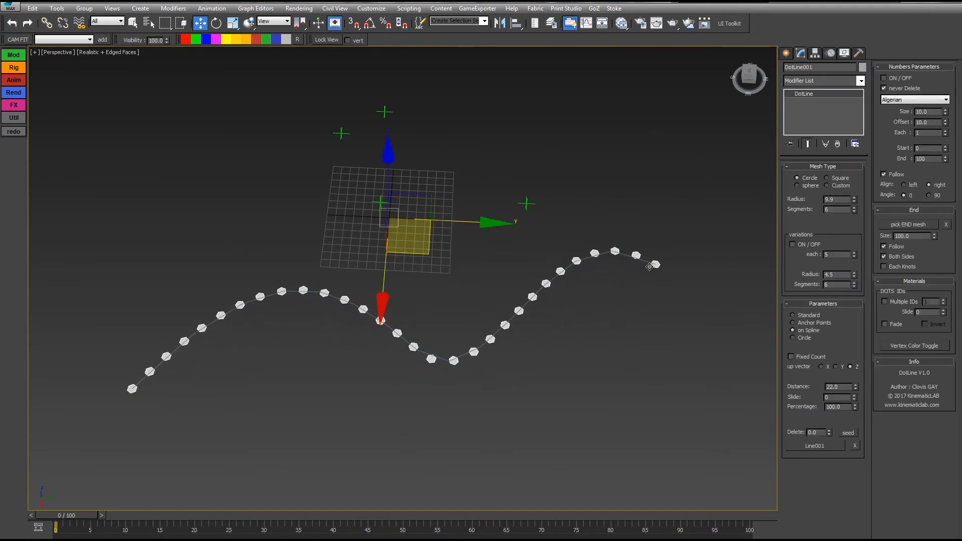
# - Try moving the wavy line's last vertex to test the distance-based dot spacing
pyautogui.click(644, 259)
pyautogui.click(641, 259)
pyautogui.press('1')
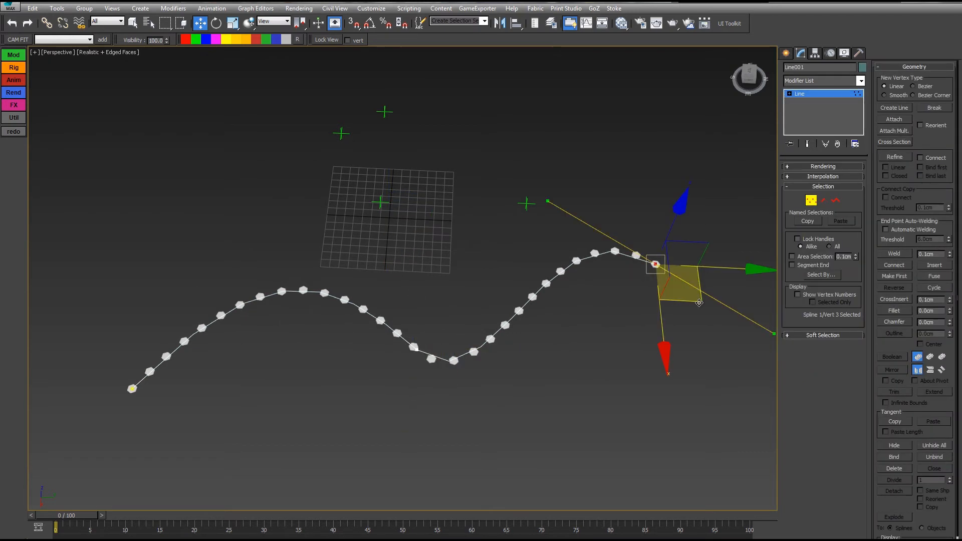
pyautogui.moveTo(699, 302)
pyautogui.mouseDown()
pyautogui.moveTo(788, 346)
pyautogui.moveTo(823, 381)
pyautogui.moveTo(622, 385)
pyautogui.moveTo(673, 386)
pyautogui.moveTo(713, 289)
pyautogui.moveTo(699, 302)
pyautogui.mouseUp()
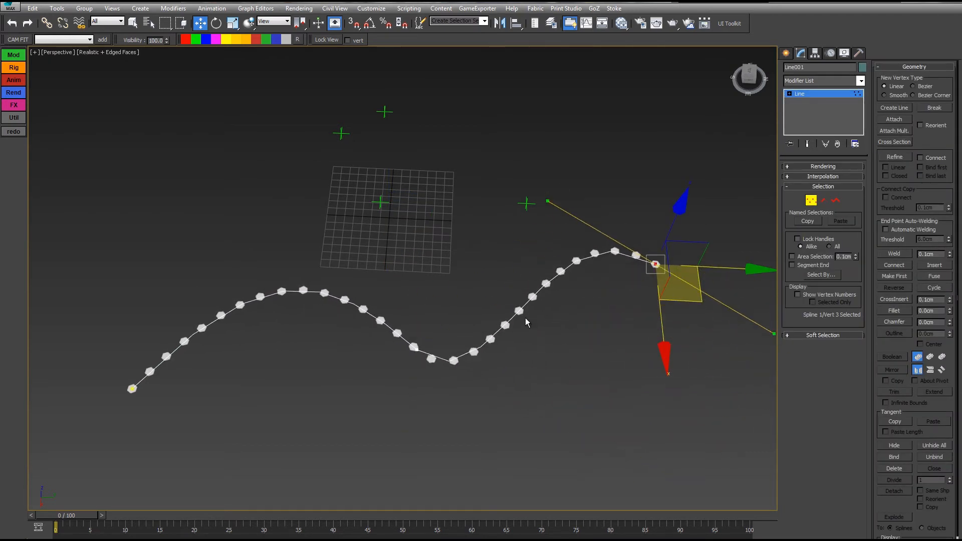
pyautogui.click(810, 204)
# - Enable Fixed Count on the DotLine and set its Count to 35.4
pyautogui.click(595, 253)
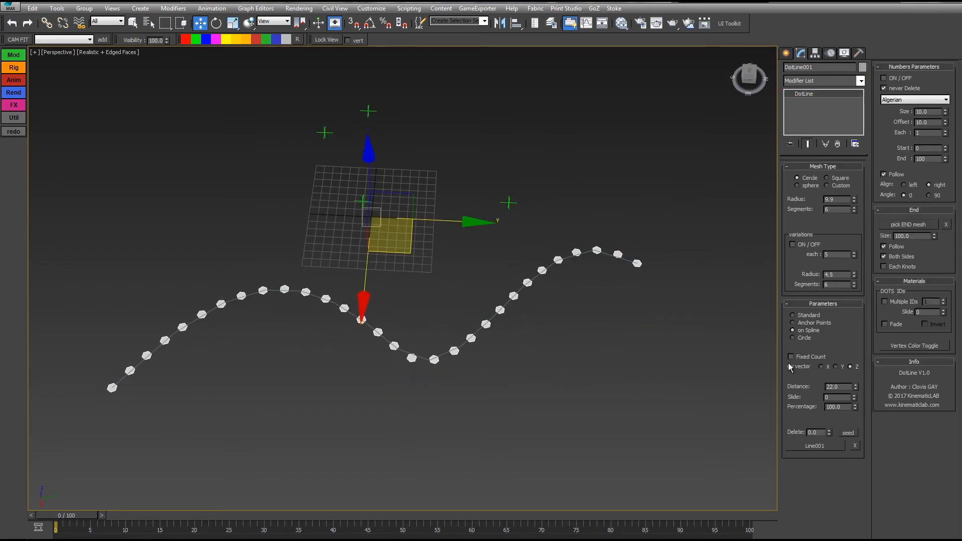
pyautogui.click(791, 357)
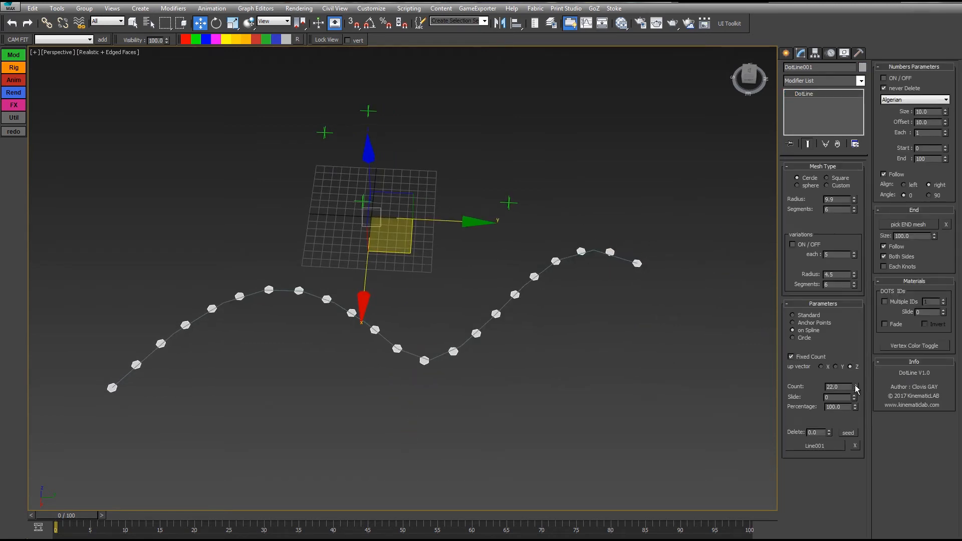
pyautogui.moveTo(854, 382); pyautogui.dragTo(853, 370)
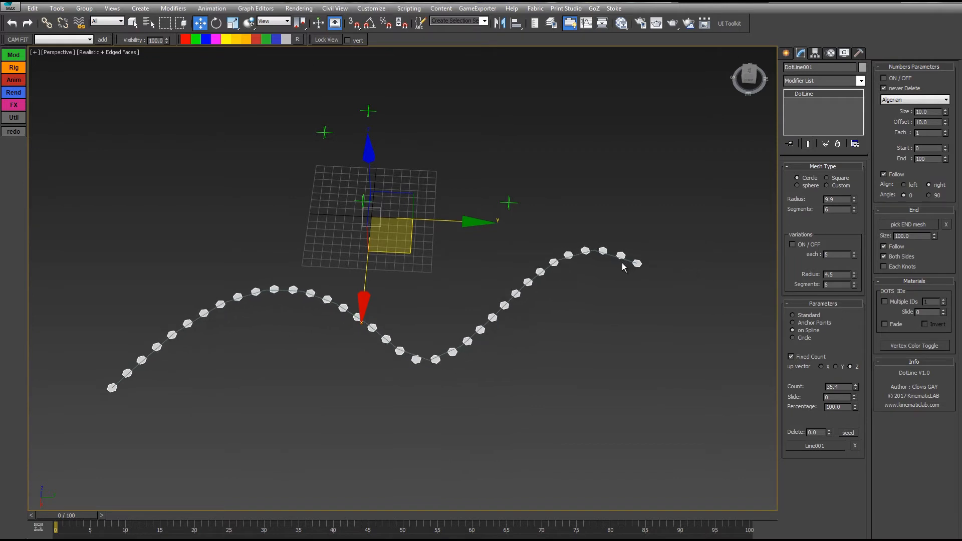
# - Try moving the wavy line's middle vertex to test how a fixed number of dots spreads along it
pyautogui.click(627, 260)
pyautogui.click(400, 351)
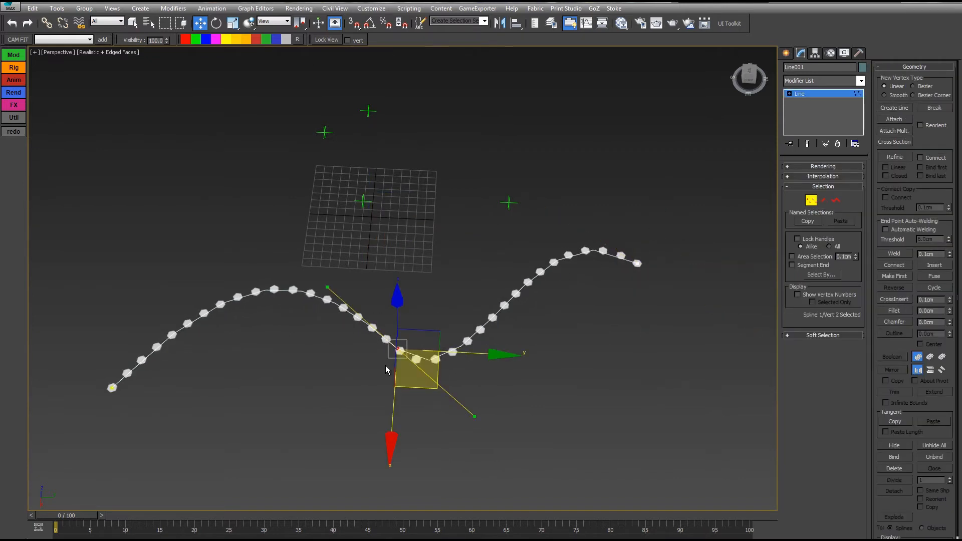
pyautogui.moveTo(436, 387); pyautogui.dragTo(580, 213)
pyautogui.rightClick(579, 214)
pyautogui.click(659, 201)
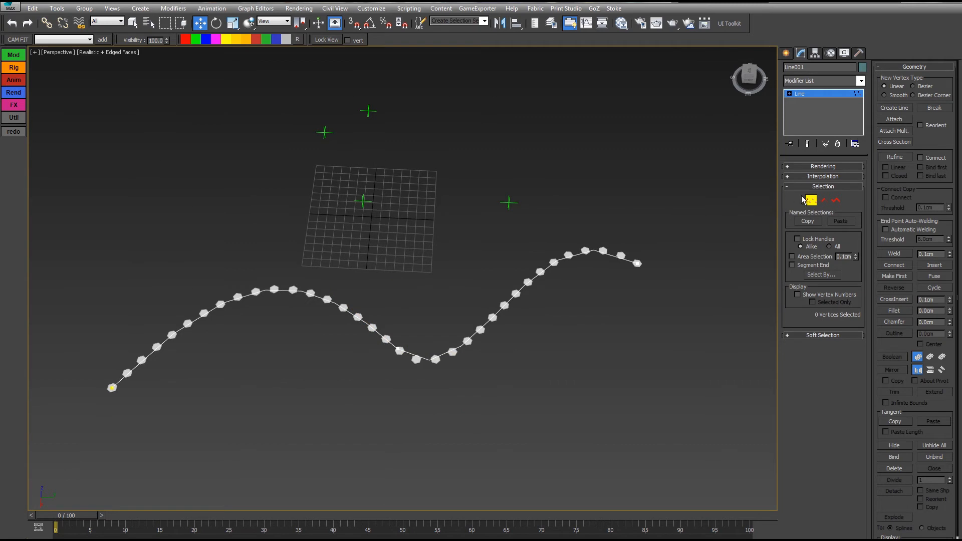
pyautogui.click(809, 201)
# - Turn on the DotLine's variations with a radius of 27.8 and try sliding the dots along the spline
pyautogui.click(622, 254)
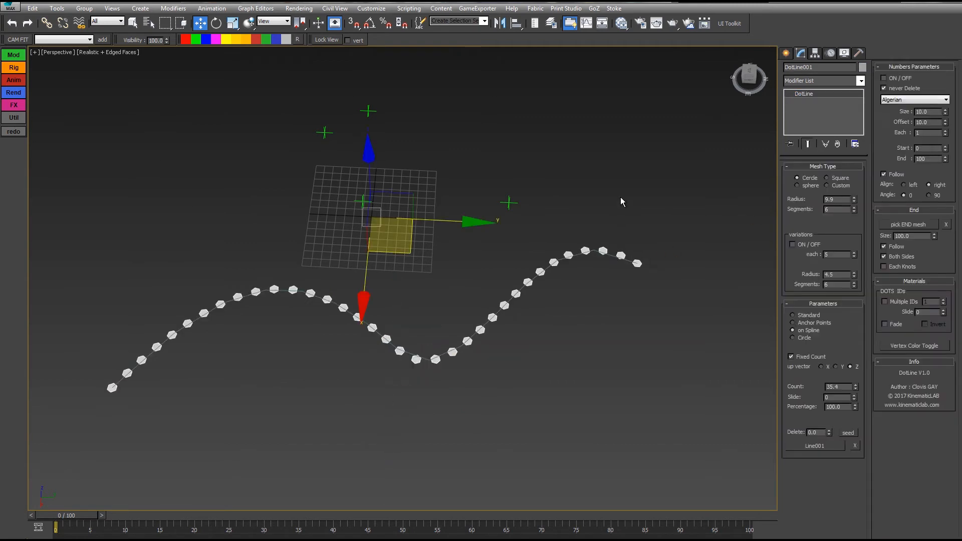
pyautogui.keyDown('alt'); pyautogui.moveTo(620, 200); pyautogui.dragTo(673, 214, button='middle'); pyautogui.keyUp('alt')
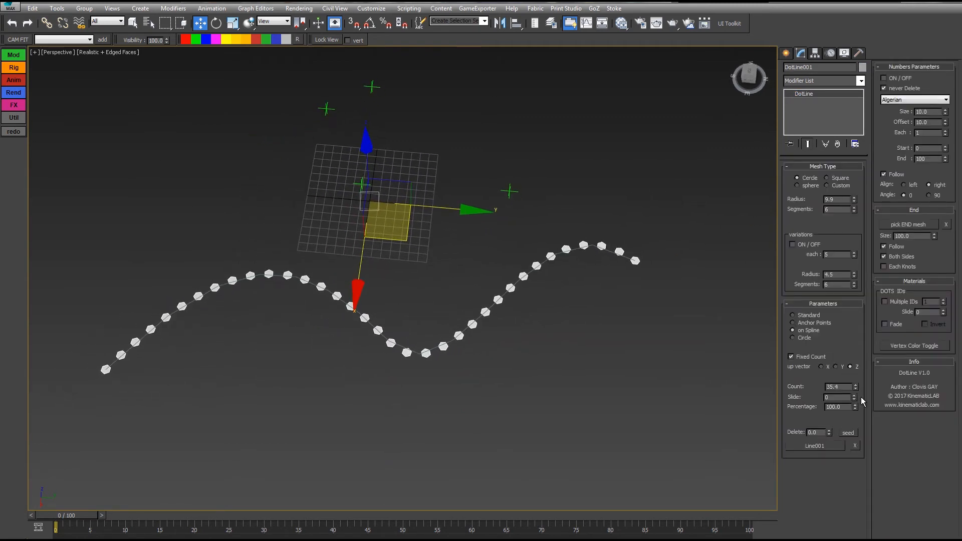
pyautogui.click(798, 245)
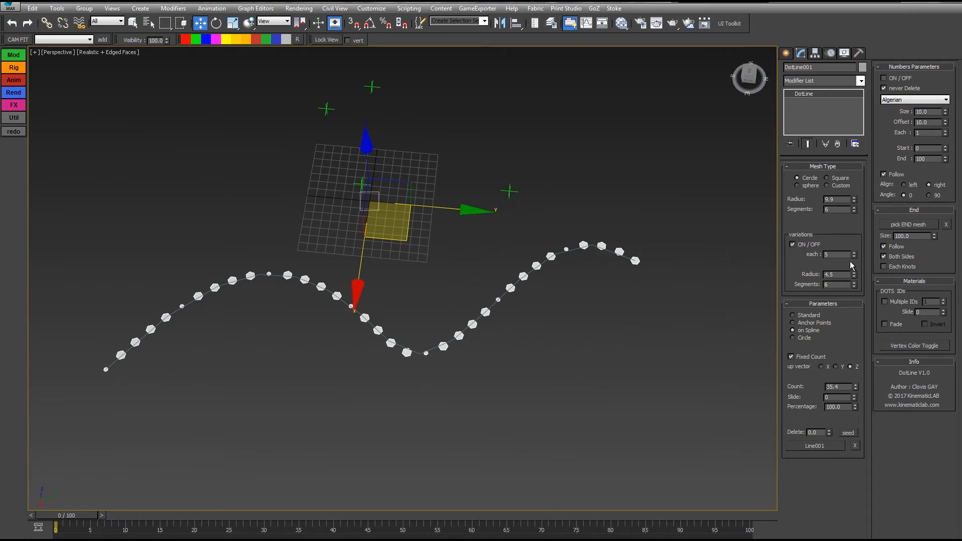
pyautogui.moveTo(855, 274); pyautogui.dragTo(835, 156)
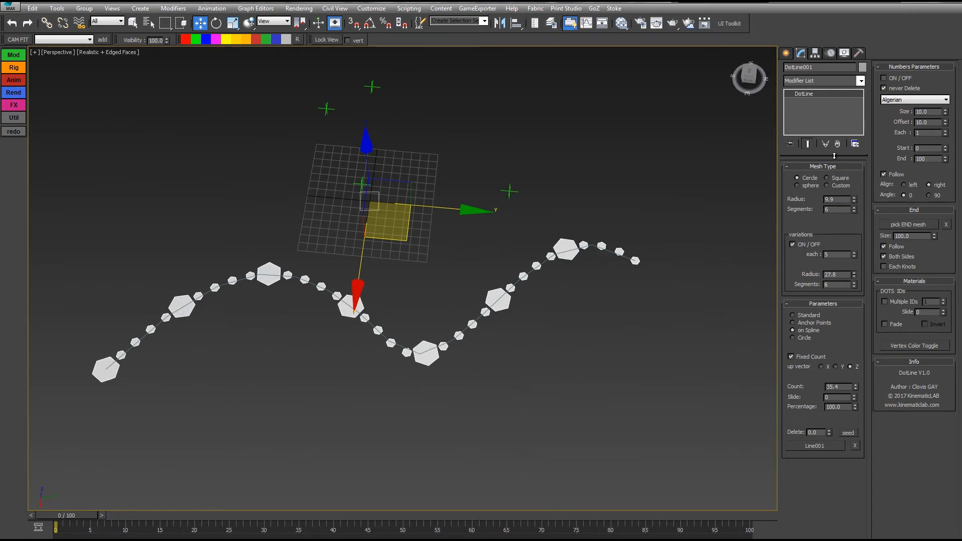
pyautogui.moveTo(856, 400); pyautogui.dragTo(844, 329)
pyautogui.moveTo(854, 441); pyautogui.dragTo(836, 365)
# - Set the DotLine's Delete to 35.3 with variations off and randomize the deleted dots with a new seed
pyautogui.moveTo(827, 414); pyautogui.dragTo(793, 276)
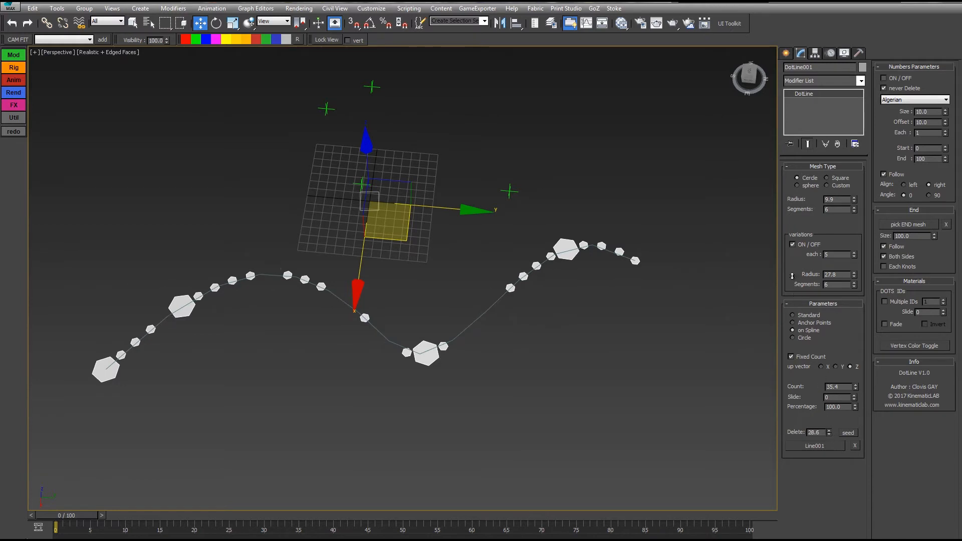
pyautogui.click(801, 246)
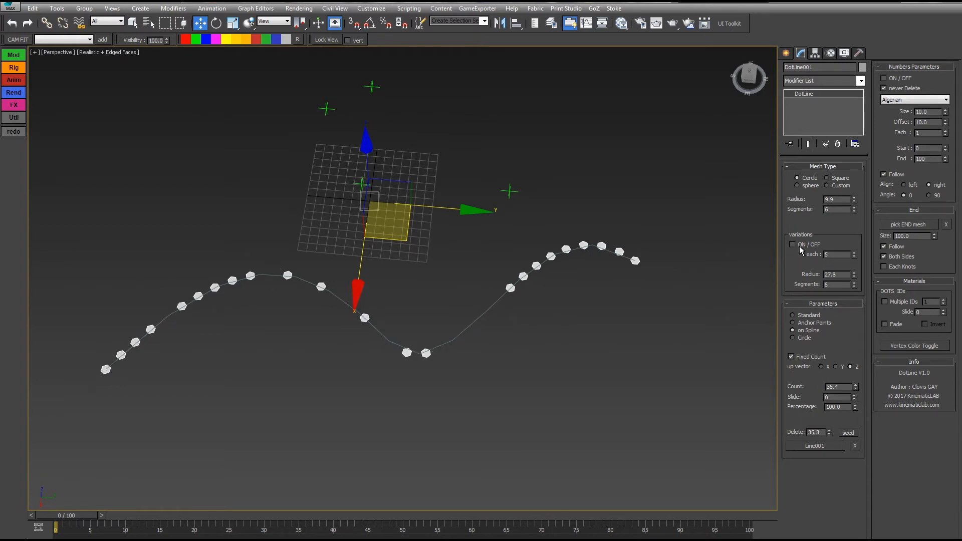
pyautogui.click(852, 434)
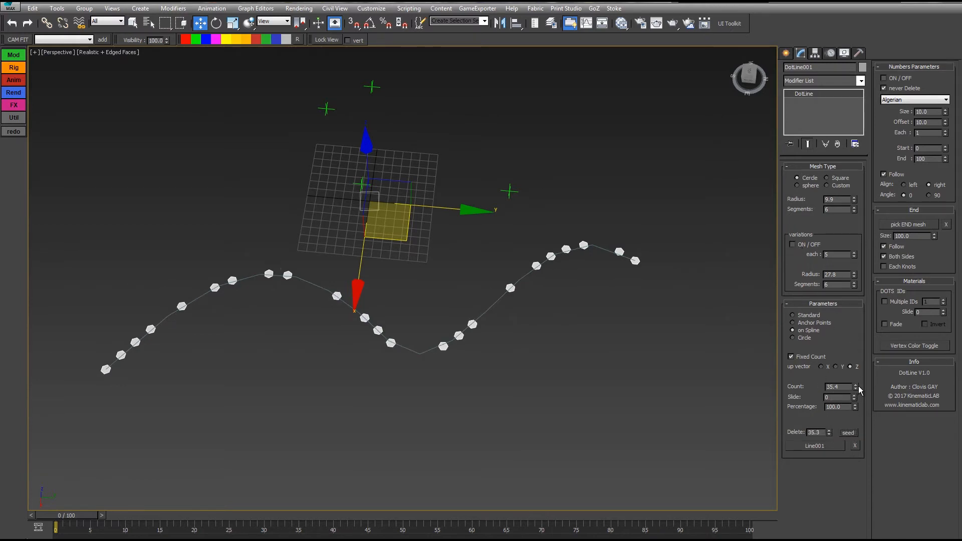
# - Raise the DotLine's Count to 55.1, try another seed, and reset Delete to 0.0
pyautogui.moveTo(856, 389); pyautogui.dragTo(836, 368)
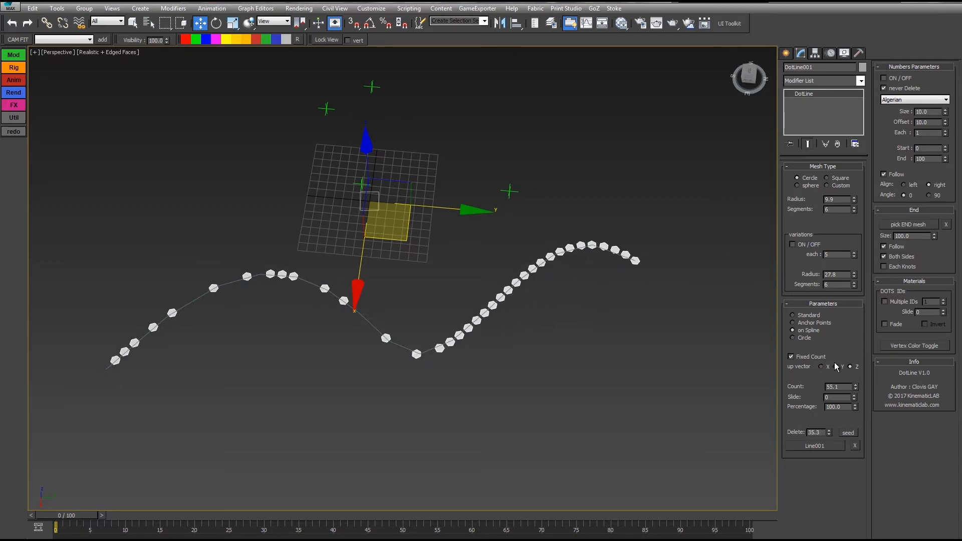
pyautogui.click(851, 435)
pyautogui.moveTo(856, 399); pyautogui.dragTo(682, 347)
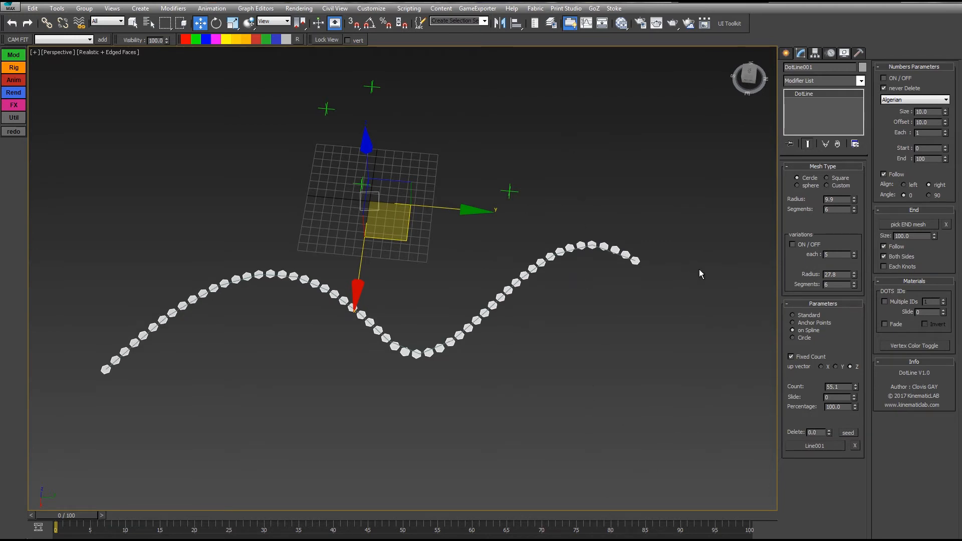
# - Switch the DotLine to Circle mode so the dots form a ring around the grid
pyautogui.click(793, 338)
pyautogui.moveTo(479, 187); pyautogui.dragTo(531, 315, button='middle')
pyautogui.moveTo(535, 273); pyautogui.dragTo(564, 216, button='middle')
pyautogui.scroll(3, 557, 258)
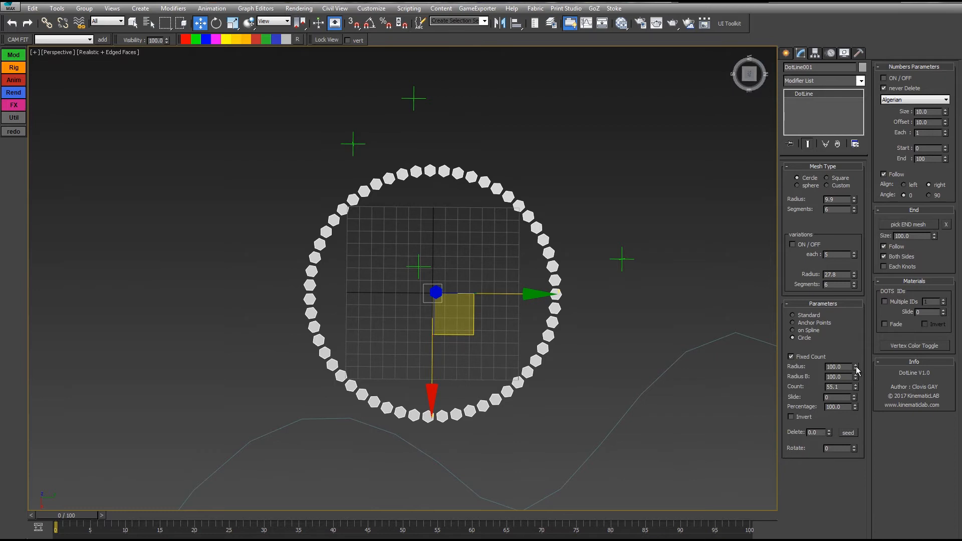
# - Try stretching the dot circle by varying its Radius and Radius B separately
pyautogui.moveTo(858, 370); pyautogui.dragTo(467, 477)
pyautogui.rightClick(466, 477)
pyautogui.moveTo(857, 378); pyautogui.dragTo(730, 132)
pyautogui.rightClick(731, 132)
# - Set the dot circle's Radius and Radius B to 200
pyautogui.write('200')
pyautogui.press('Tab')
pyautogui.write('200')
pyautogui.press('Return')
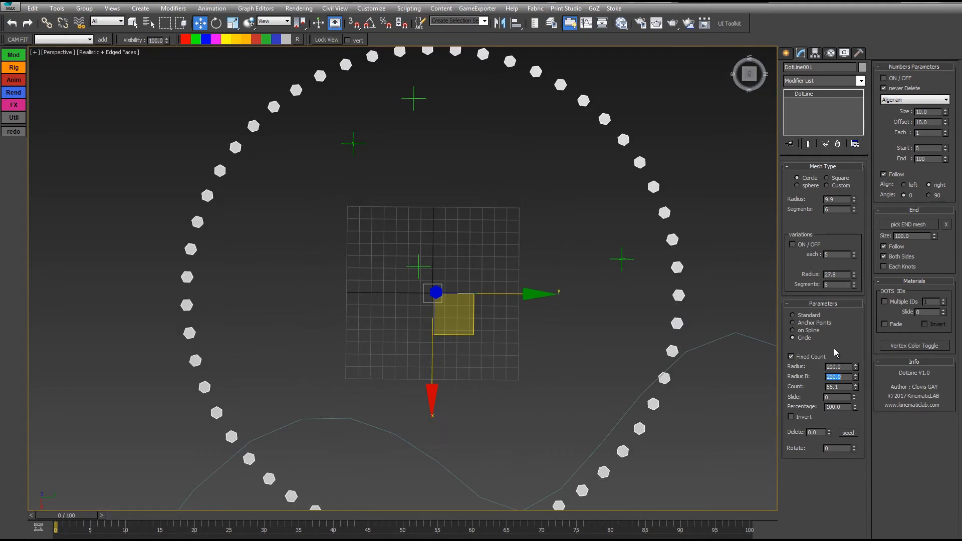
# - Shrink the dot circle to a Radius and Radius B of 50
pyautogui.scroll(-3, 614, 264)
pyautogui.keyDown('alt'); pyautogui.moveTo(597, 264); pyautogui.dragTo(661, 292, button='middle'); pyautogui.keyUp('alt')
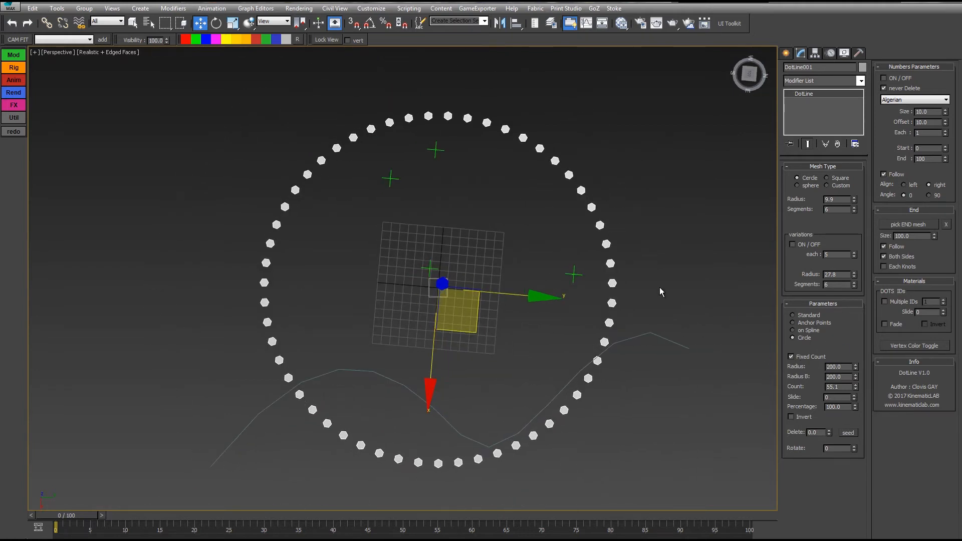
pyautogui.write('50')
pyautogui.press('Tab')
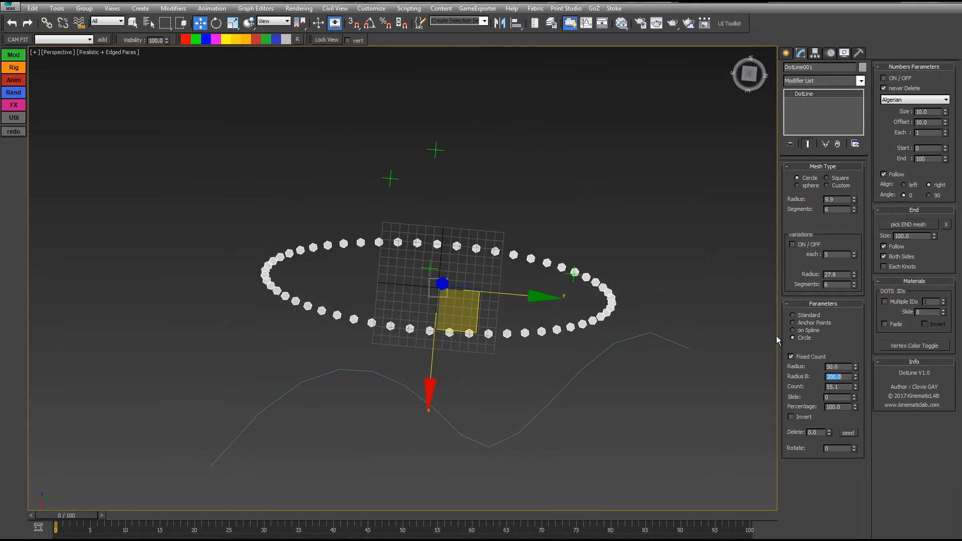
pyautogui.write('50')
pyautogui.press('Return')
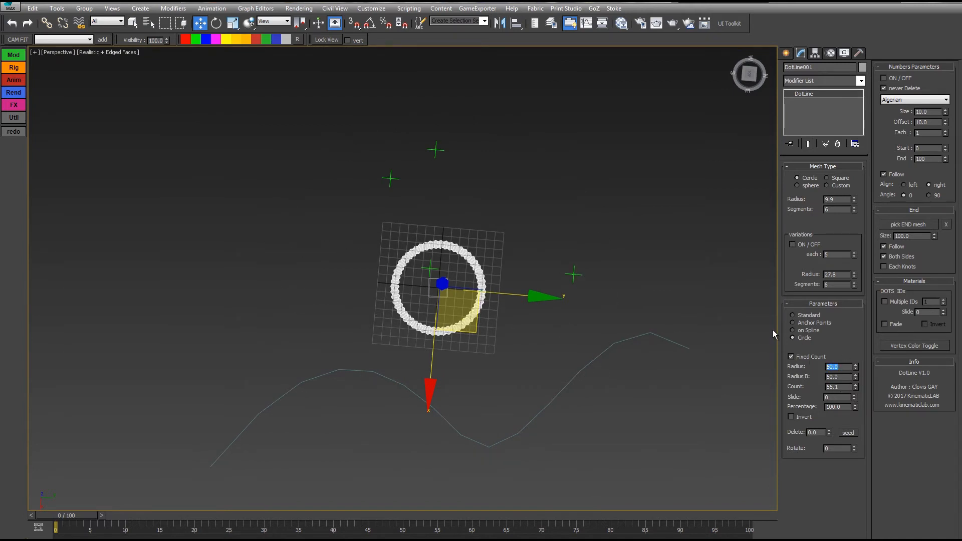
# - Set both the Radius and Radius B of the dot circle to 100
pyautogui.write('100')
pyautogui.press('Tab')
pyautogui.write('100')
pyautogui.press('Return')
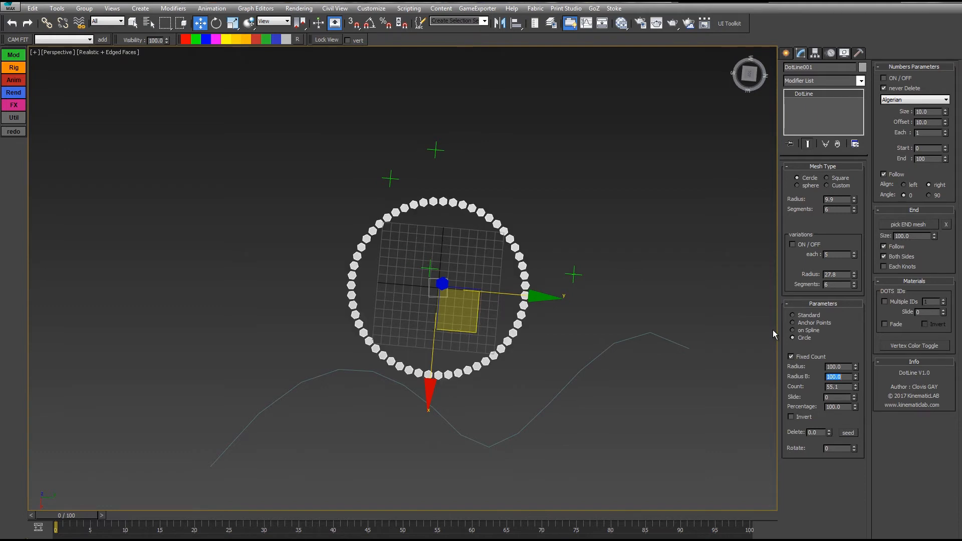
# - Lower the circle's dot Count to 50.9 and turn on the mesh variations
pyautogui.moveTo(594, 292); pyautogui.dragTo(648, 288, button='middle')
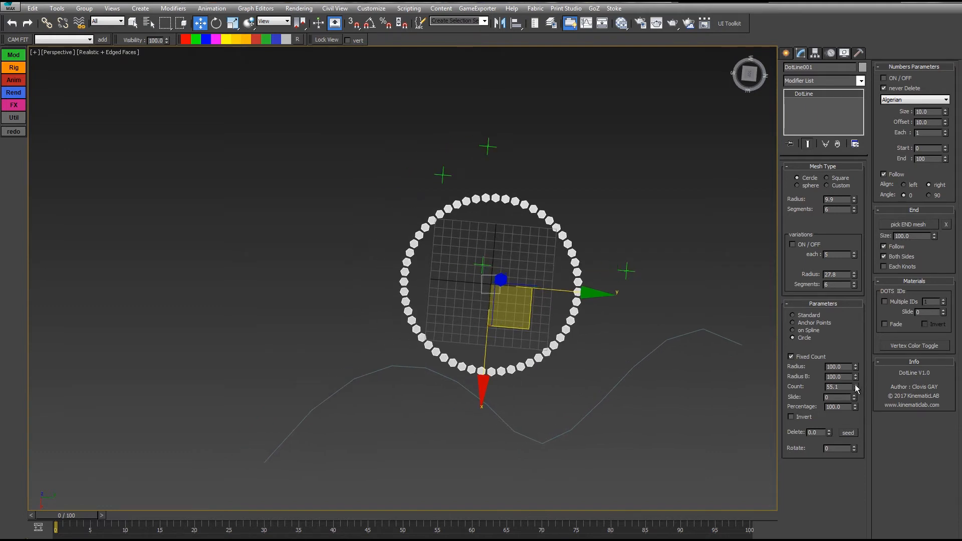
pyautogui.moveTo(856, 387); pyautogui.dragTo(858, 475)
pyautogui.moveTo(824, 410); pyautogui.dragTo(863, 416)
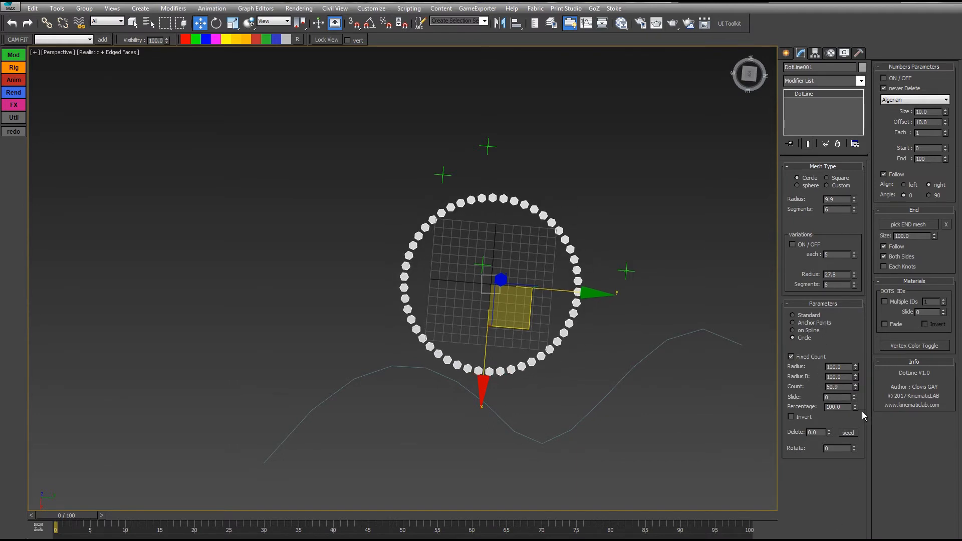
pyautogui.click(805, 246)
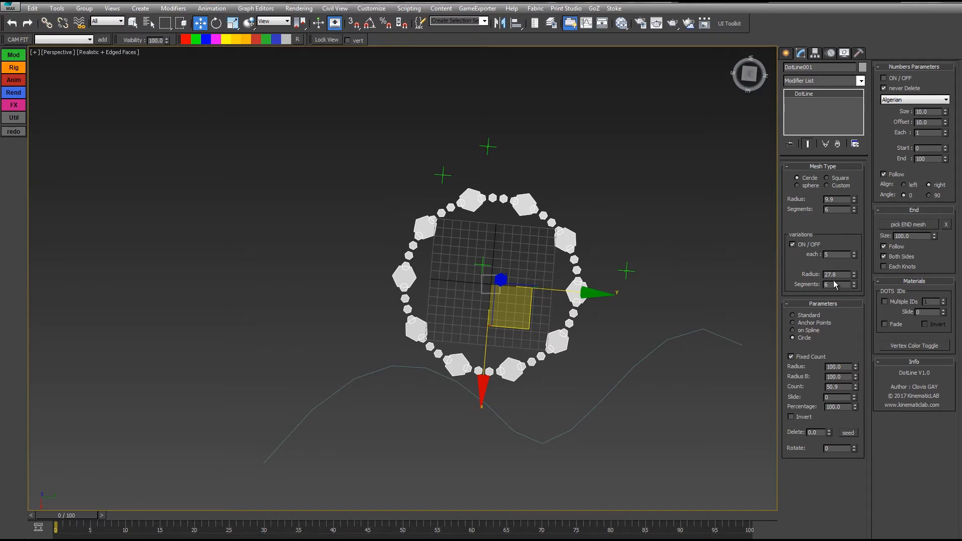
# - Try sliding the dots along the circle and reduce their percentage to 94.6
pyautogui.moveTo(856, 398); pyautogui.dragTo(830, 351)
pyautogui.moveTo(857, 408); pyautogui.dragTo(641, 354)
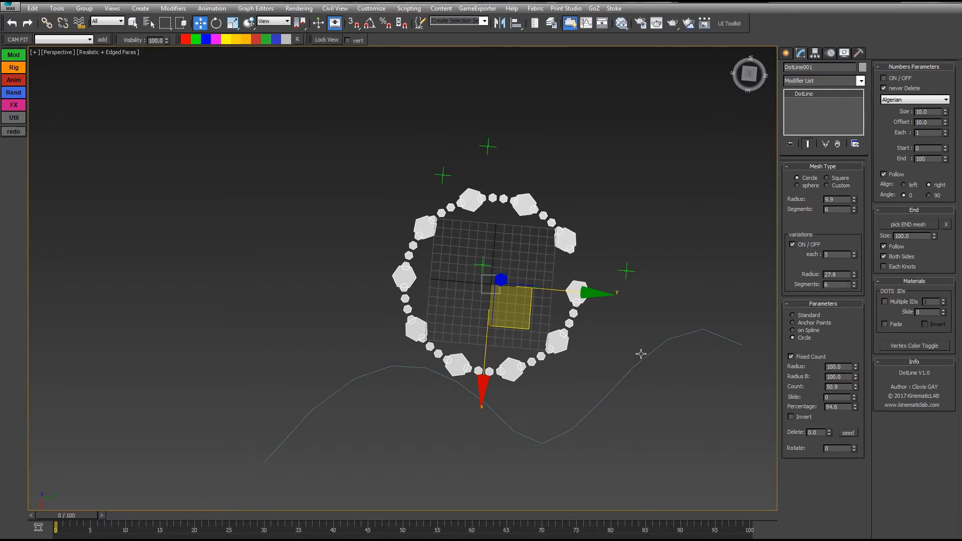
# - Switch the dot line's mesh type to Square and align the ticks left
pyautogui.click(828, 179)
pyautogui.moveTo(710, 232); pyautogui.dragTo(734, 234, button='middle')
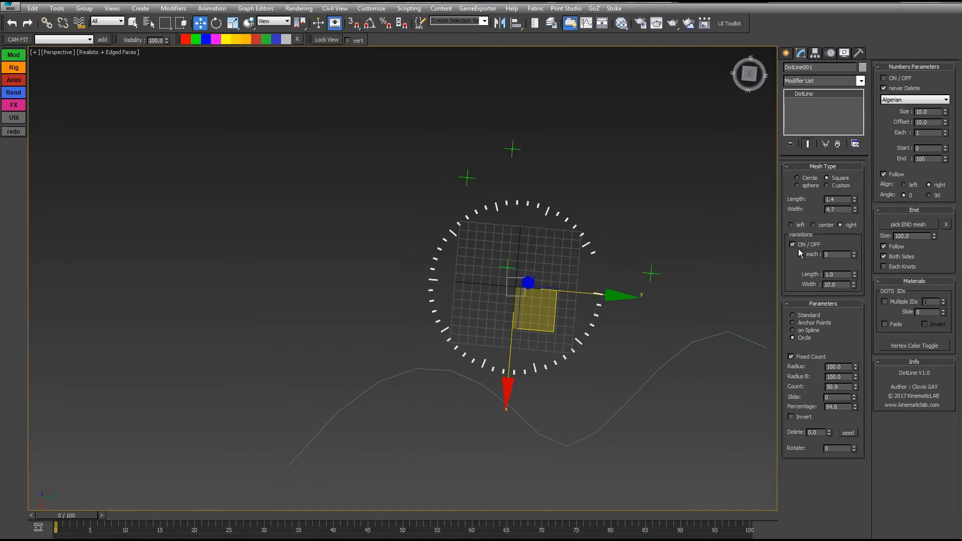
pyautogui.click(796, 228)
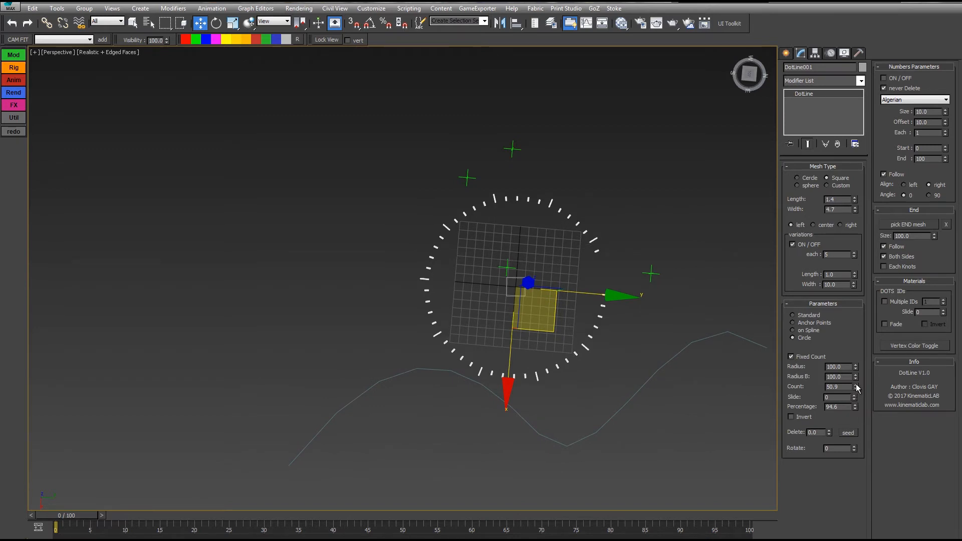
# - Set the tick count to 73.1 and size the regular ticks to length 2.28 and width 5.24
pyautogui.moveTo(858, 388); pyautogui.dragTo(844, 238)
pyautogui.moveTo(855, 200); pyautogui.dragTo(849, 169)
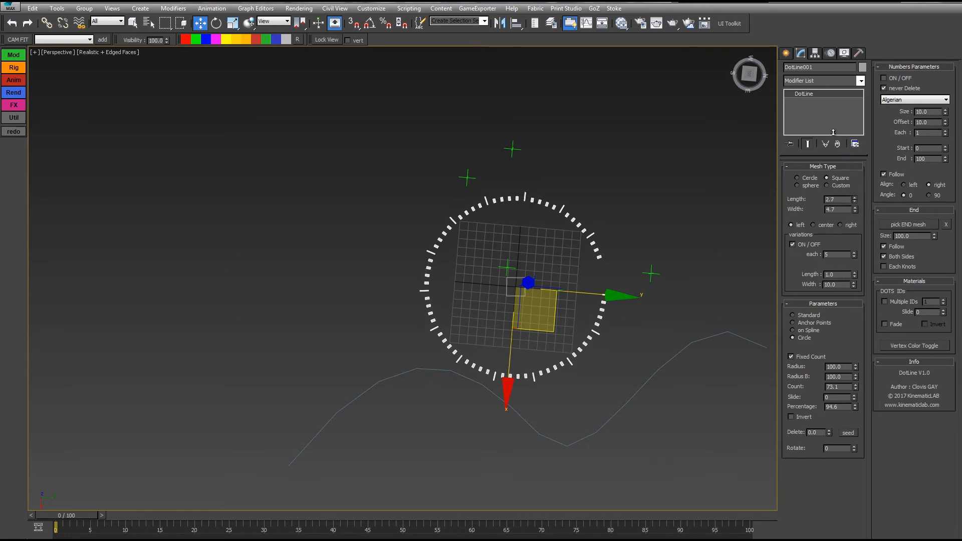
pyautogui.moveTo(856, 213); pyautogui.dragTo(848, 191)
# - Size the variation ticks to length 2.29 and width 13.74, and restore the percentage to 100
pyautogui.moveTo(855, 275); pyautogui.dragTo(850, 201)
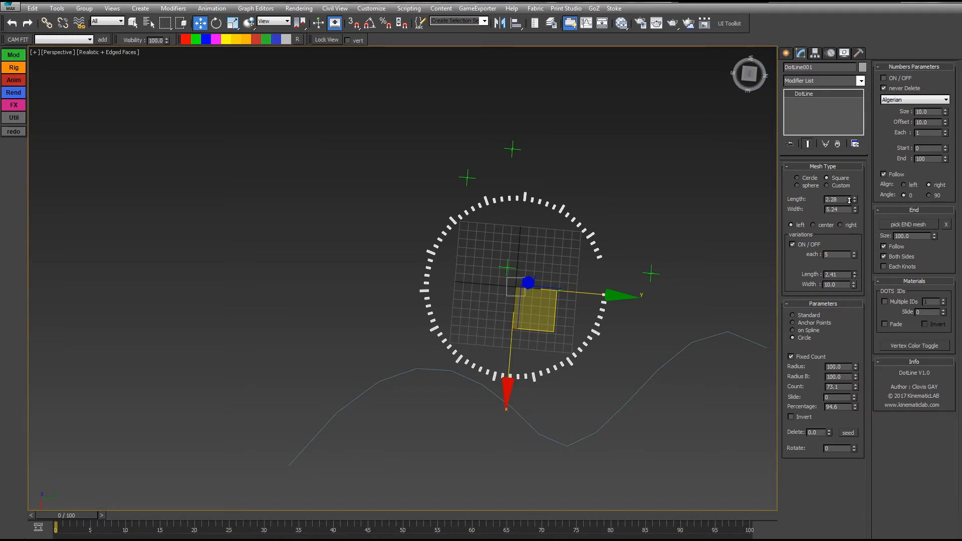
pyautogui.moveTo(854, 285); pyautogui.dragTo(834, 176)
pyautogui.click(612, 203)
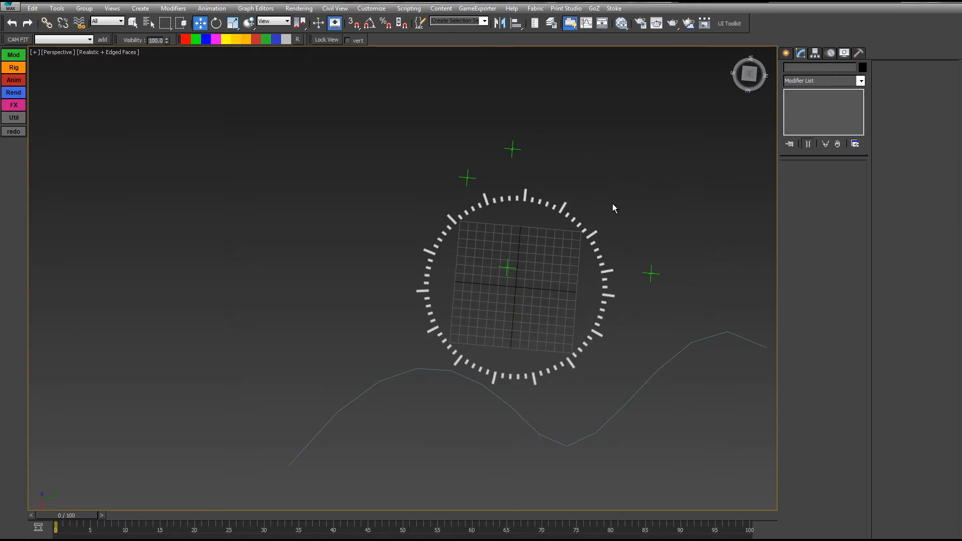
# - Delete the point helpers and the wavy spline, and select the tick circle
pyautogui.hotkey('ctrl', 'a')
pyautogui.keyDown('alt'); pyautogui.moveTo(589, 181); pyautogui.dragTo(565, 244); pyautogui.keyUp('alt')
pyautogui.press('Delete')
pyautogui.click(591, 235)
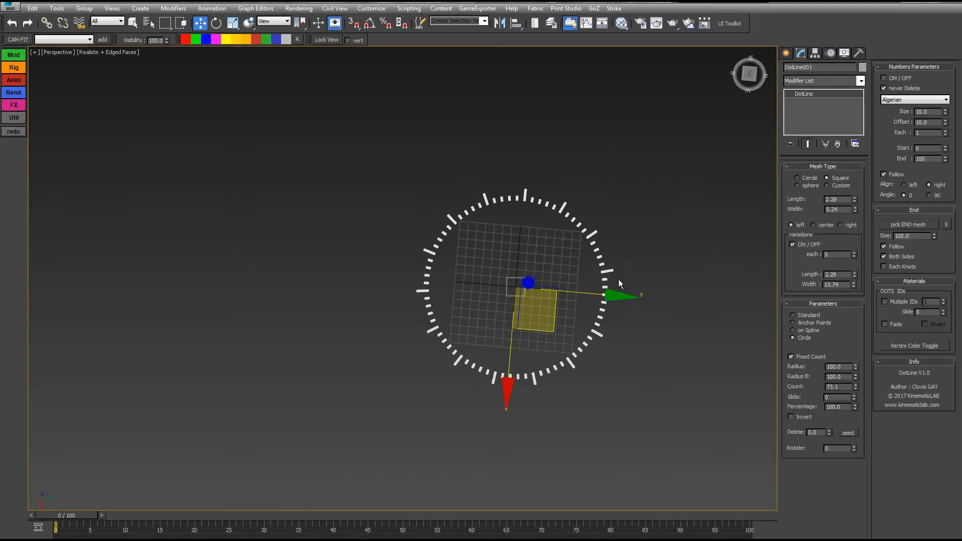
# - Try sliding the ticks around the circle, undo it, and set the count to 80.76
pyautogui.scroll(5, 619, 276)
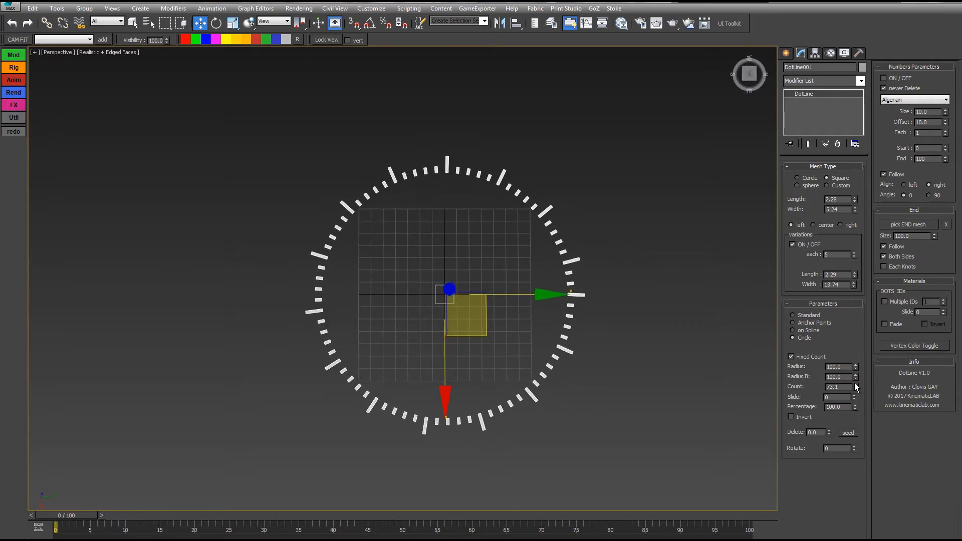
pyautogui.moveTo(855, 386); pyautogui.dragTo(858, 390)
pyautogui.moveTo(857, 348); pyautogui.dragTo(857, 389)
pyautogui.keyDown('alt'); pyautogui.moveTo(474, 202); pyautogui.dragTo(492, 216, button='middle'); pyautogui.keyUp('alt')
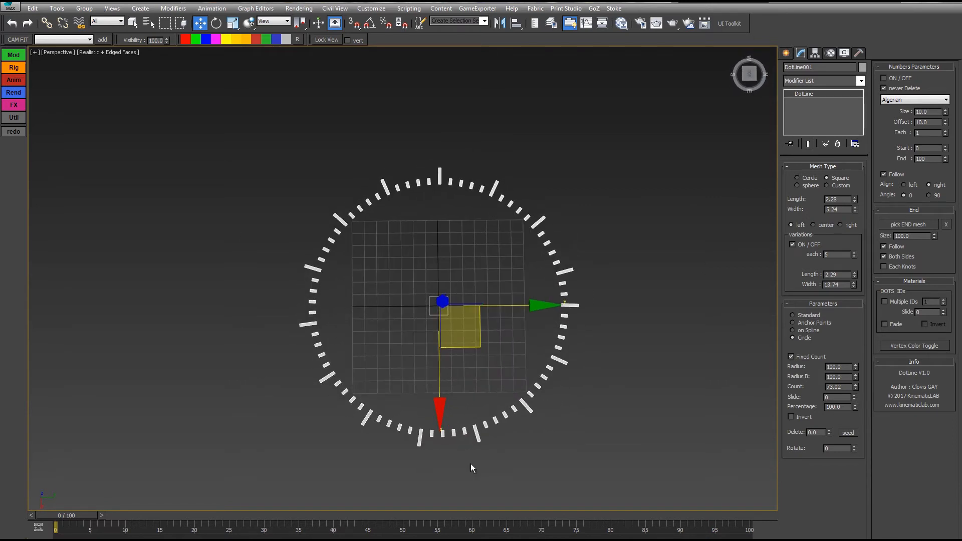
pyautogui.keyDown('alt'); pyautogui.moveTo(584, 292); pyautogui.dragTo(586, 290, button='middle'); pyautogui.keyUp('alt')
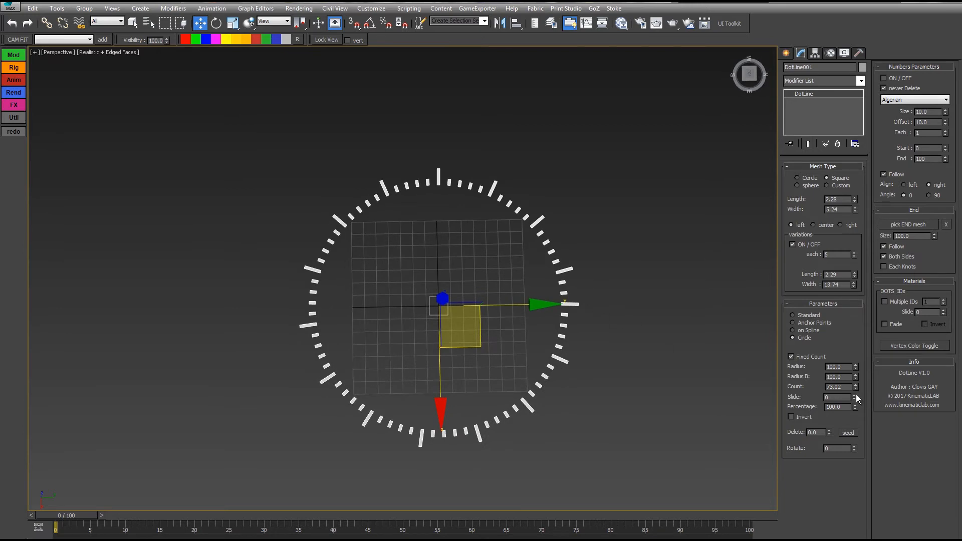
pyautogui.moveTo(856, 395); pyautogui.dragTo(851, 276)
pyautogui.hotkey('ctrl', 'z')
pyautogui.moveTo(856, 384); pyautogui.dragTo(778, 7)
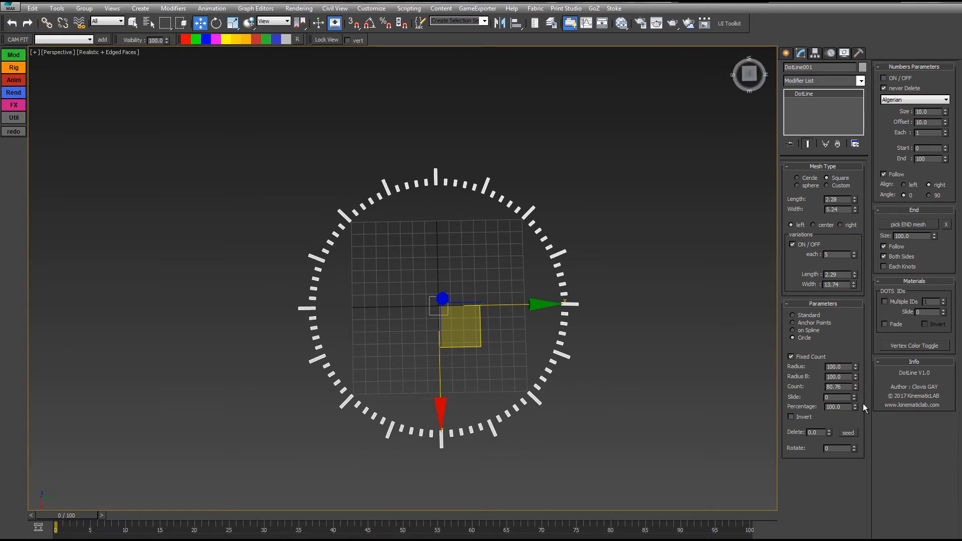
# - Try reducing the percentage to 79 with Invert on, and return the percentage to 100
pyautogui.moveTo(855, 407); pyautogui.dragTo(836, 504)
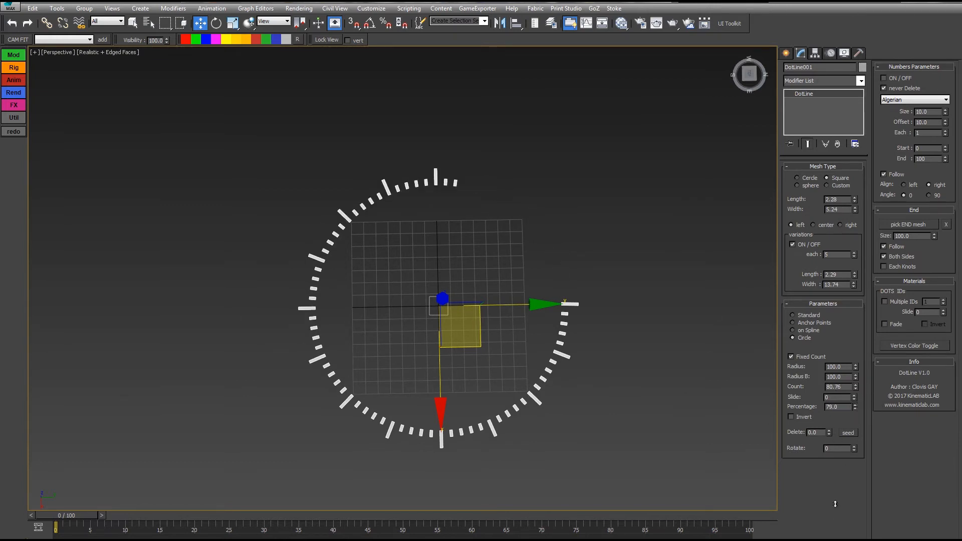
pyautogui.click(792, 416)
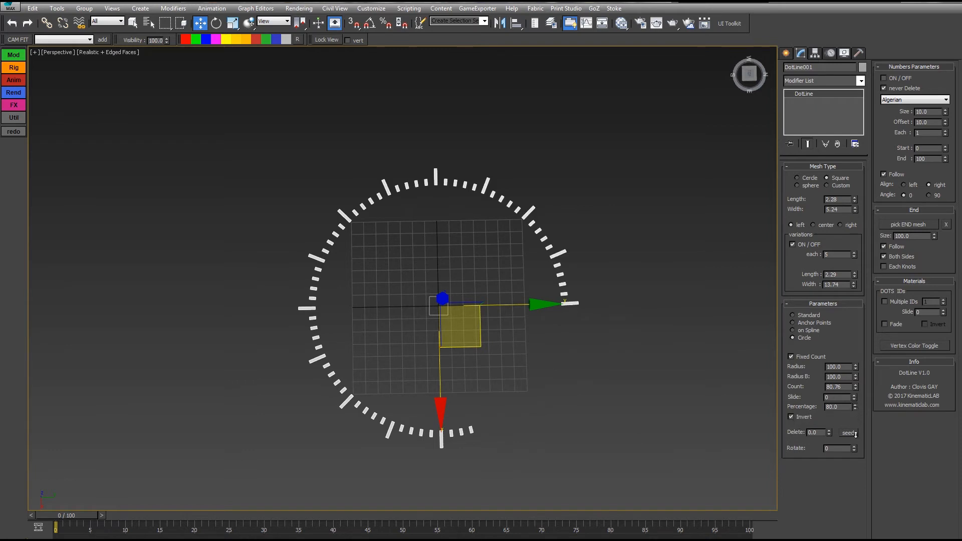
pyautogui.moveTo(857, 434); pyautogui.dragTo(727, 250)
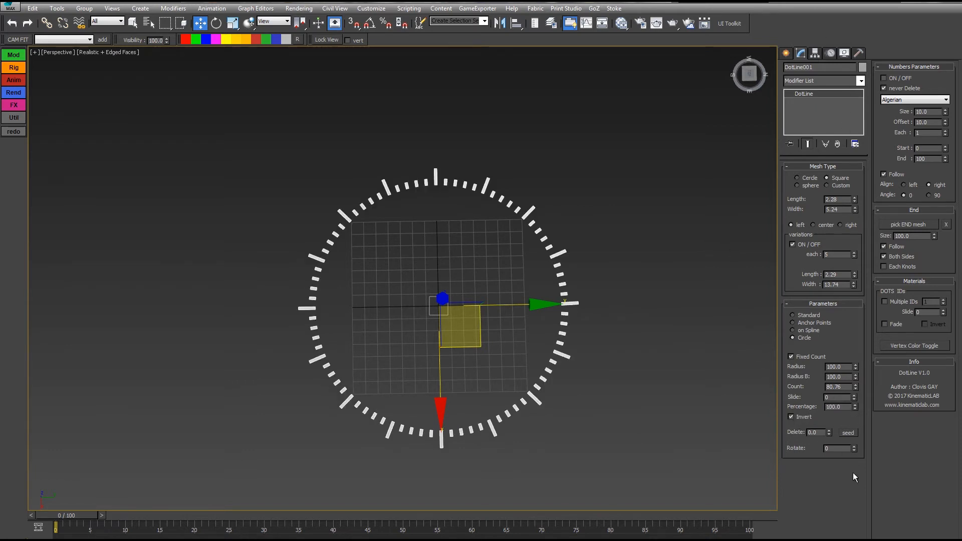
# - Try random deletion at 61.1 with a new seed and a Rotate of 42, resetting both to 0
pyautogui.moveTo(828, 434); pyautogui.dragTo(870, 374)
pyautogui.click(849, 433)
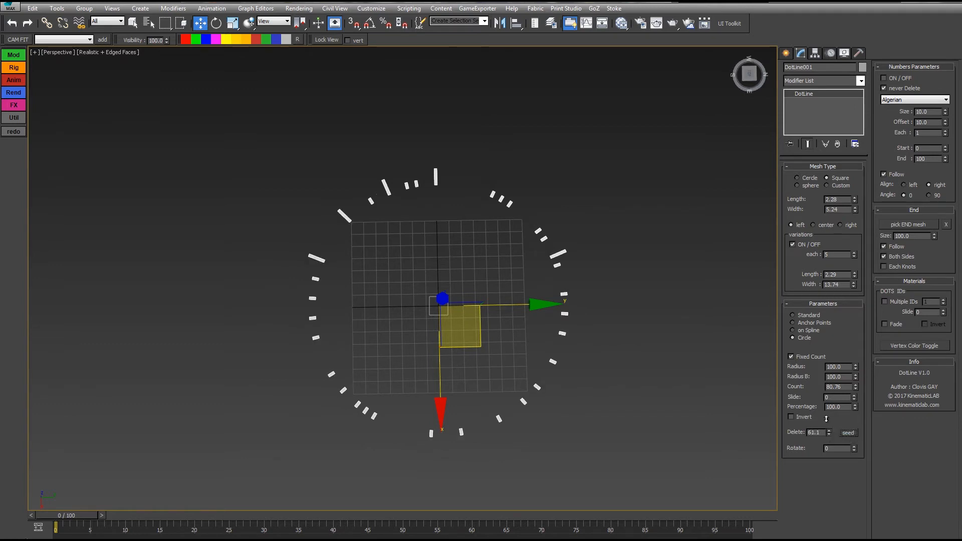
pyautogui.moveTo(826, 419); pyautogui.dragTo(801, 268)
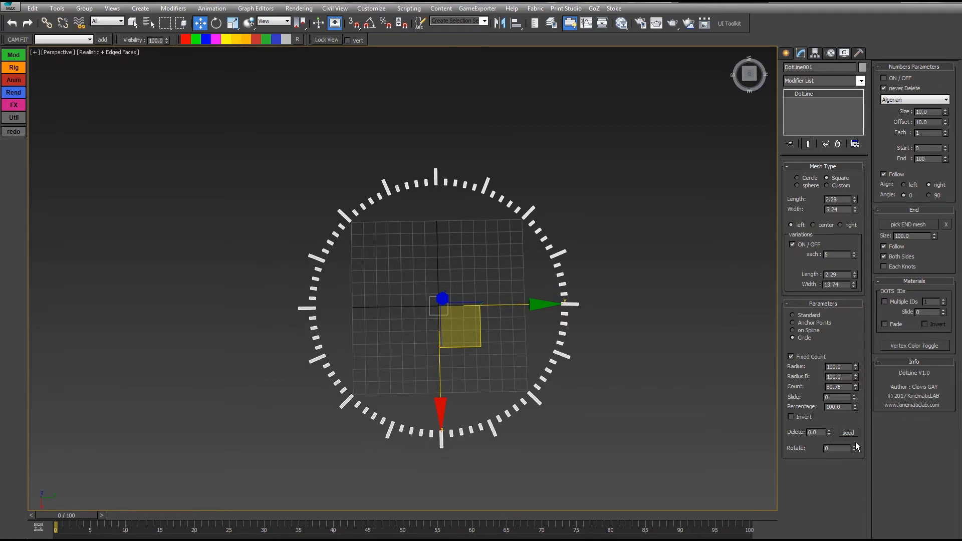
pyautogui.moveTo(855, 447); pyautogui.dragTo(765, 236)
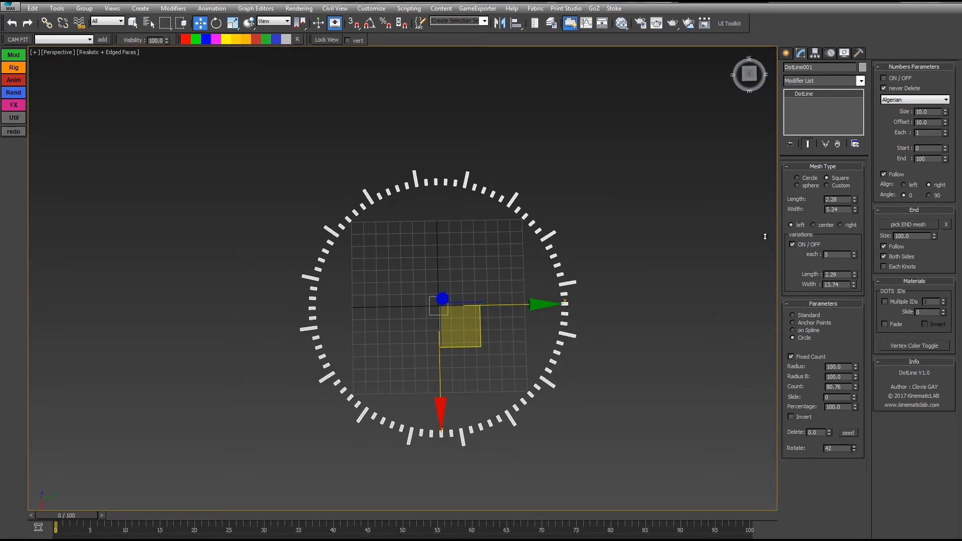
pyautogui.rightClick(766, 236)
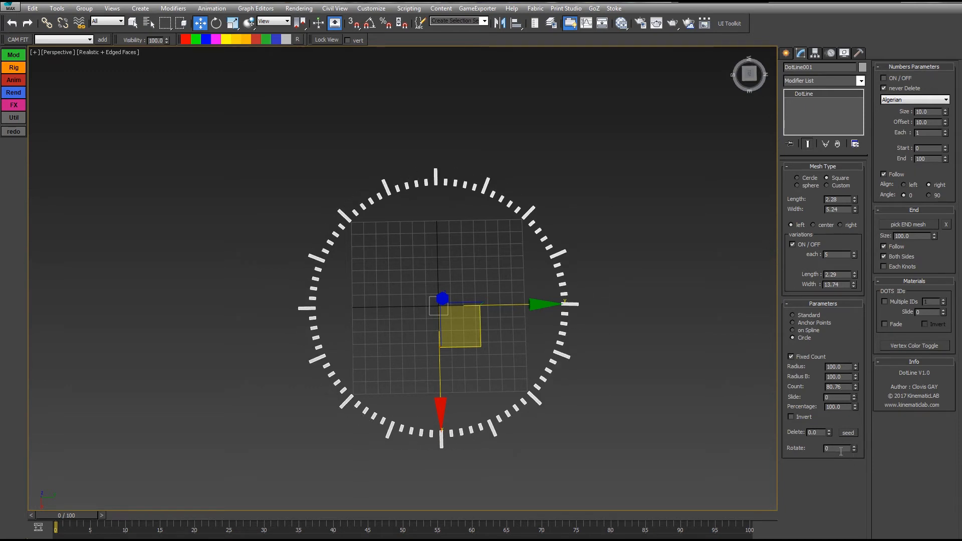
# - Turn on numbers for the tick circle
pyautogui.moveTo(641, 122); pyautogui.dragTo(637, 134, button='middle')
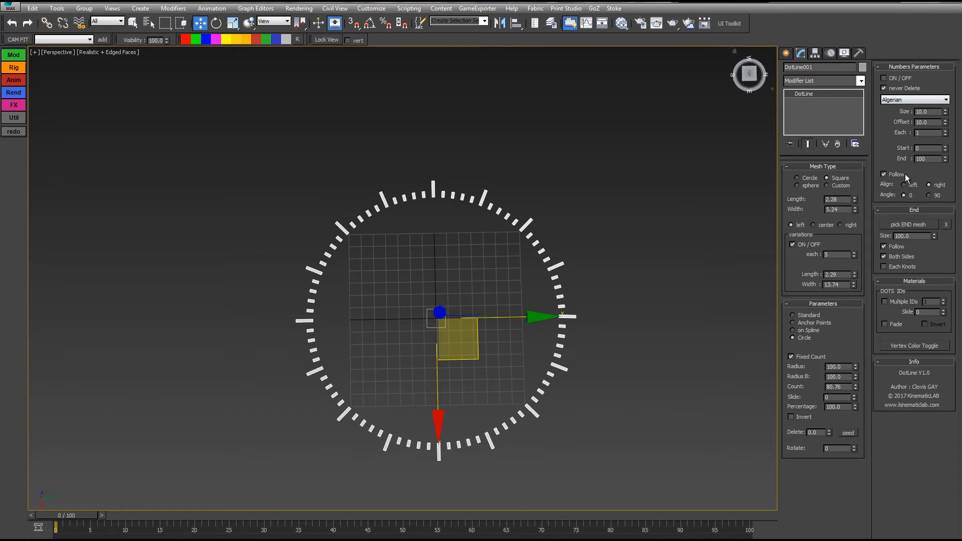
pyautogui.click(883, 78)
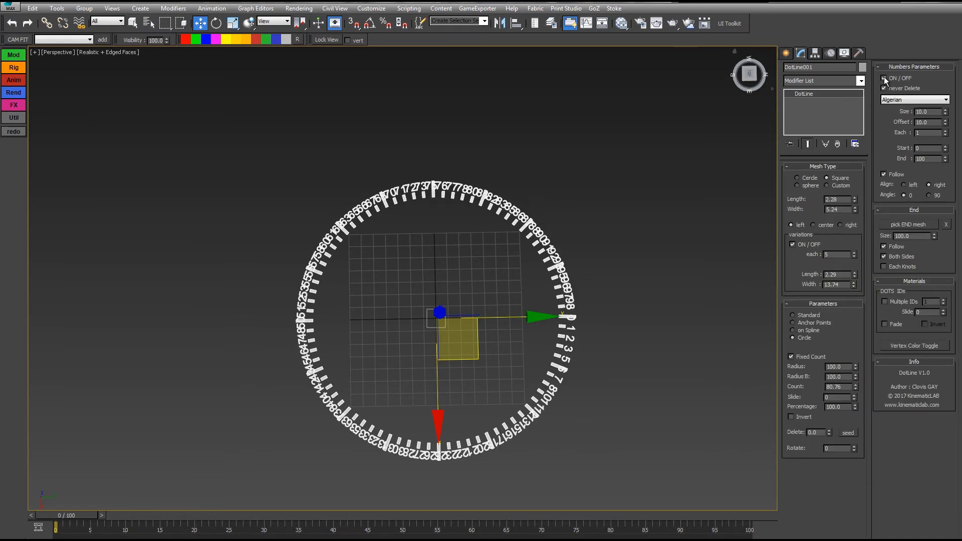
pyautogui.moveTo(643, 162); pyautogui.dragTo(654, 159, button='middle')
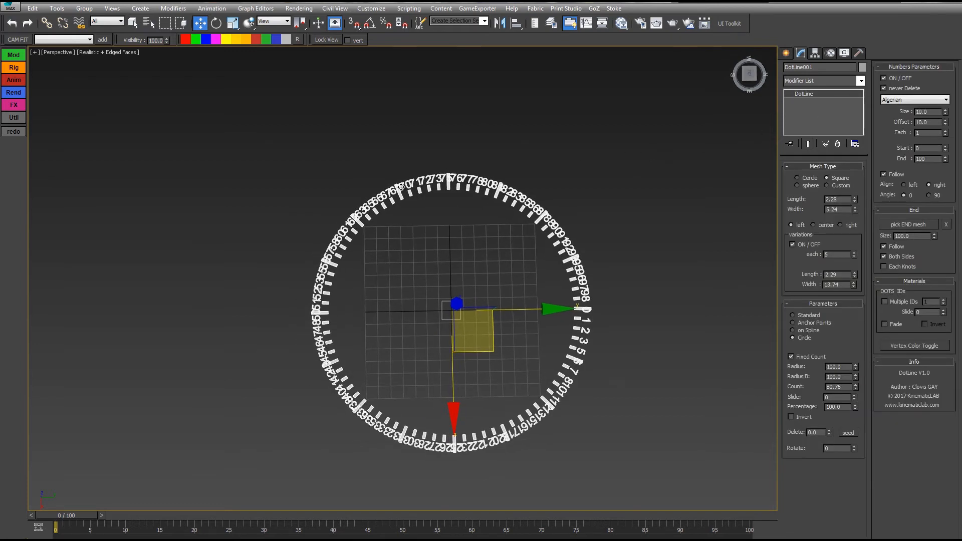
# - Try Arimo and Bell MT as the font for the numbers
pyautogui.click(906, 100)
pyautogui.moveTo(947, 117)
pyautogui.mouseDown()
pyautogui.moveTo(949, 130)
pyautogui.moveTo(947, 119)
pyautogui.mouseUp()
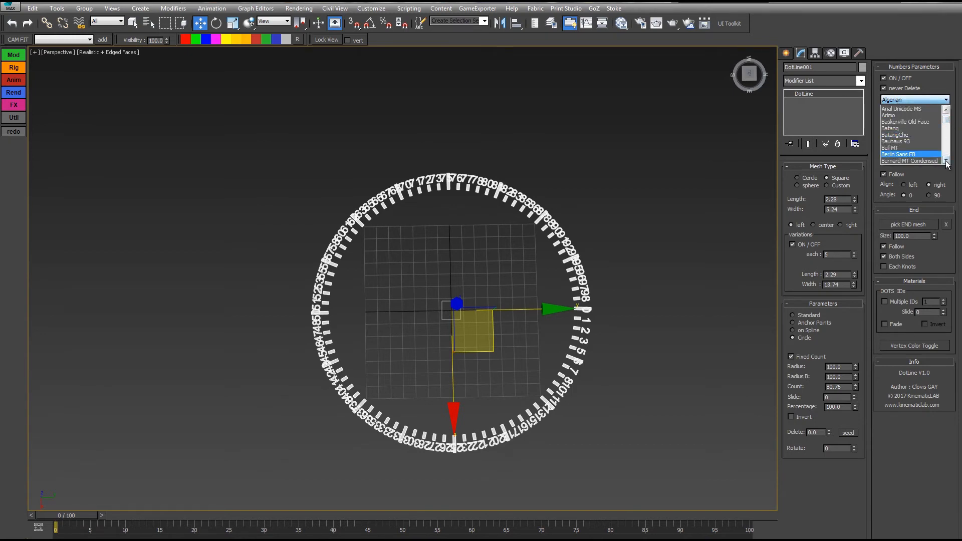
pyautogui.click(947, 110)
pyautogui.click(946, 111)
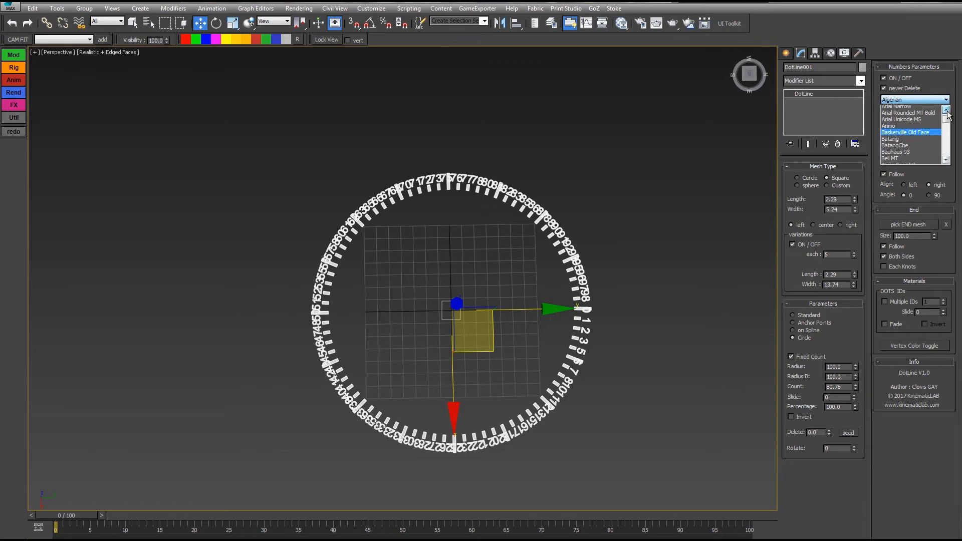
pyautogui.click(946, 110)
pyautogui.click(947, 110)
pyautogui.click(946, 110)
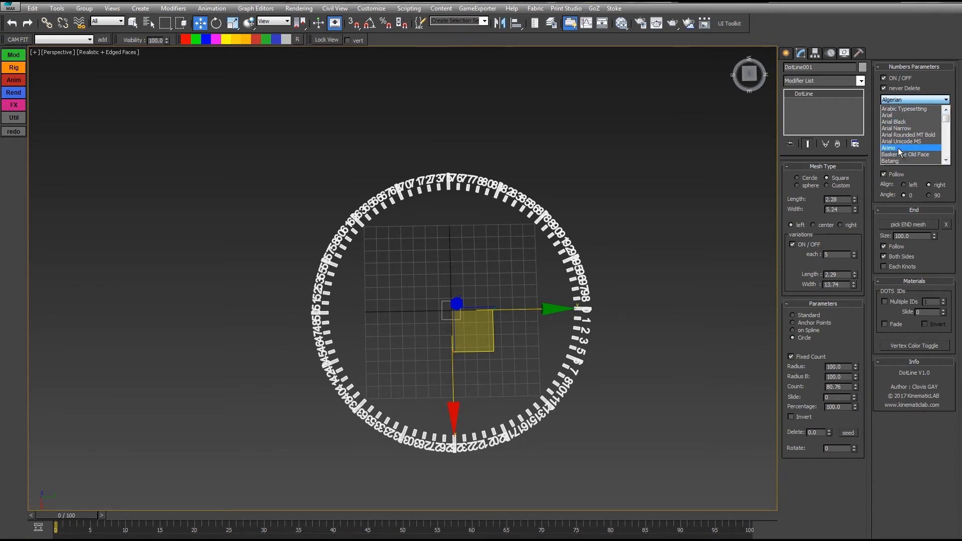
pyautogui.click(900, 148)
pyautogui.click(935, 102)
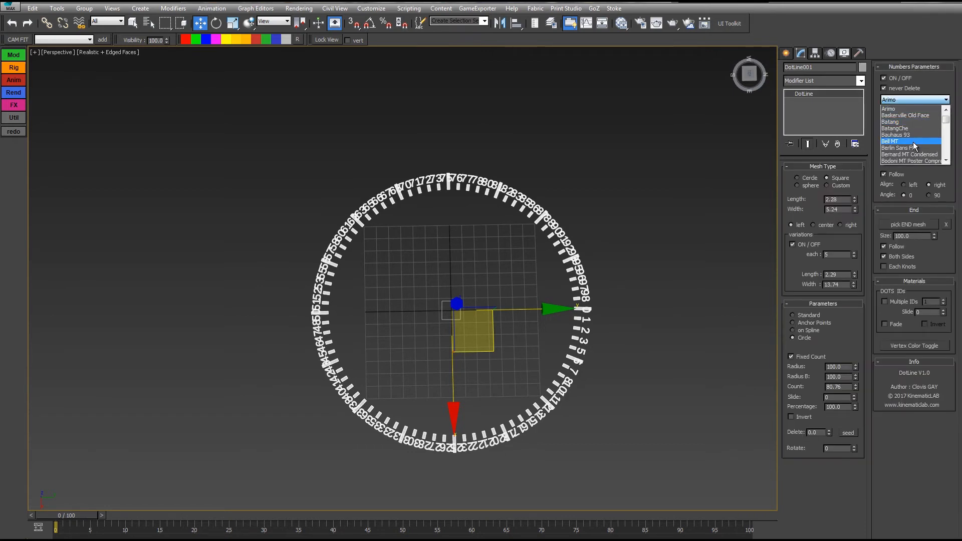
pyautogui.click(913, 142)
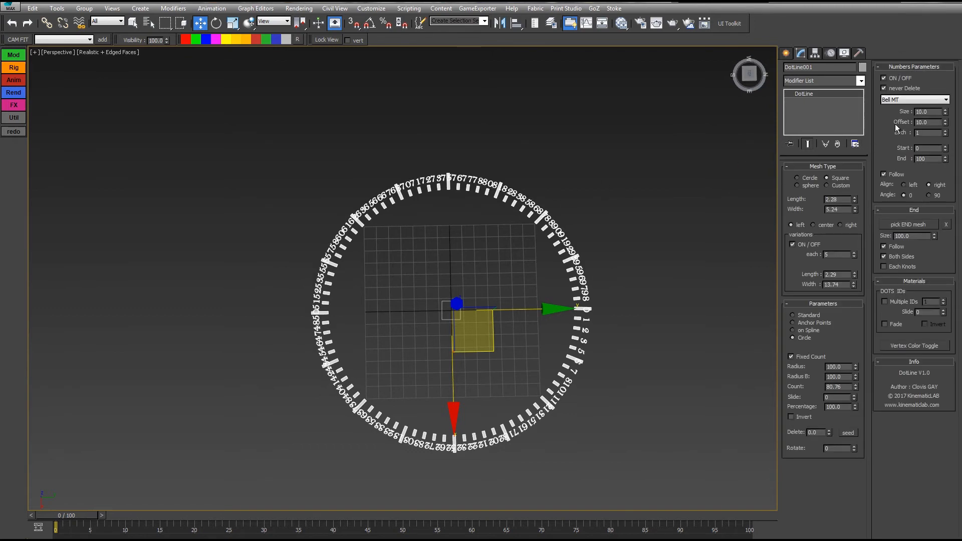
# - Set the numbers' font to Arial with size 8.5 and offset 23.8
pyautogui.click(904, 100)
pyautogui.scroll(5, 906, 132)
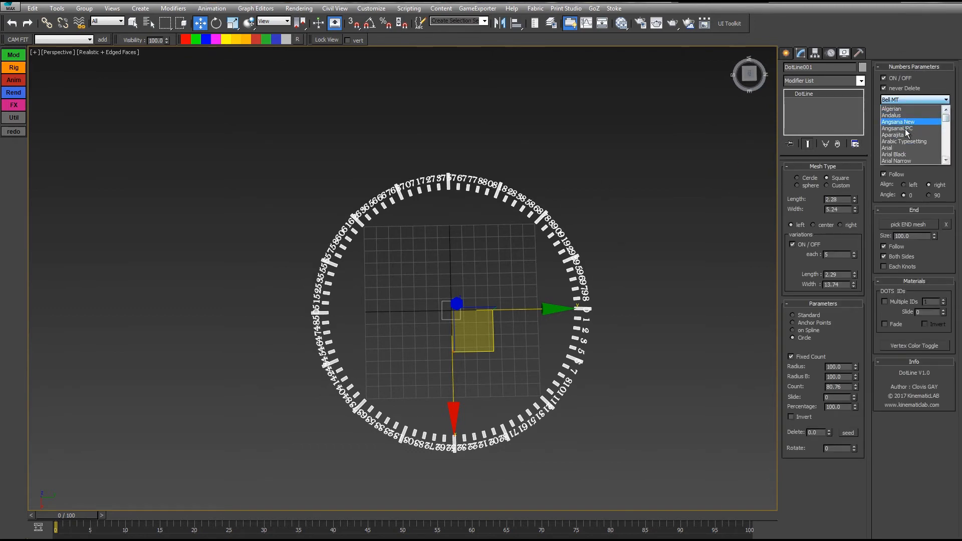
pyautogui.click(901, 148)
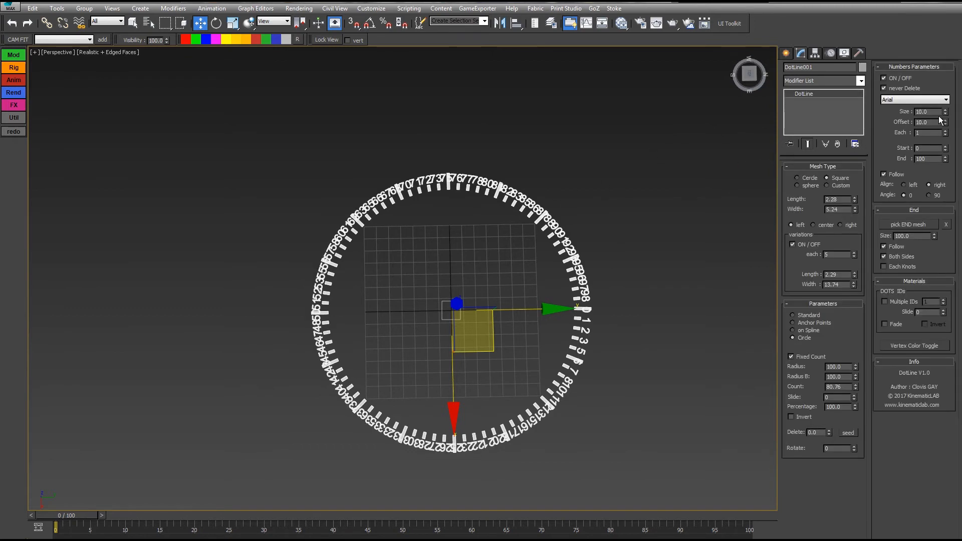
pyautogui.moveTo(947, 114); pyautogui.dragTo(823, 57)
pyautogui.moveTo(947, 114); pyautogui.dragTo(945, 107)
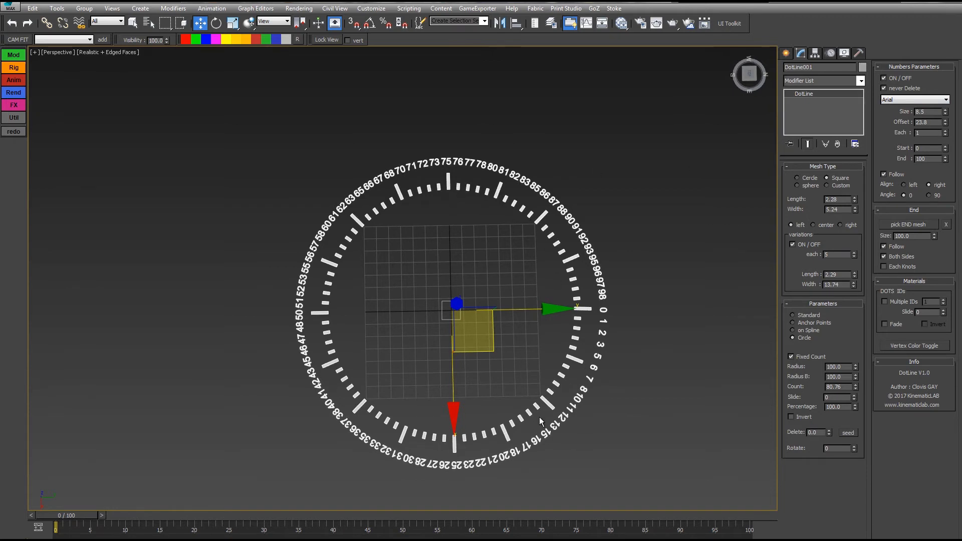
# - Set the numbers' Each value to 5 so they match the long variation ticks
pyautogui.click(946, 131)
pyautogui.click(947, 131)
pyautogui.click(947, 131)
pyautogui.click(946, 131)
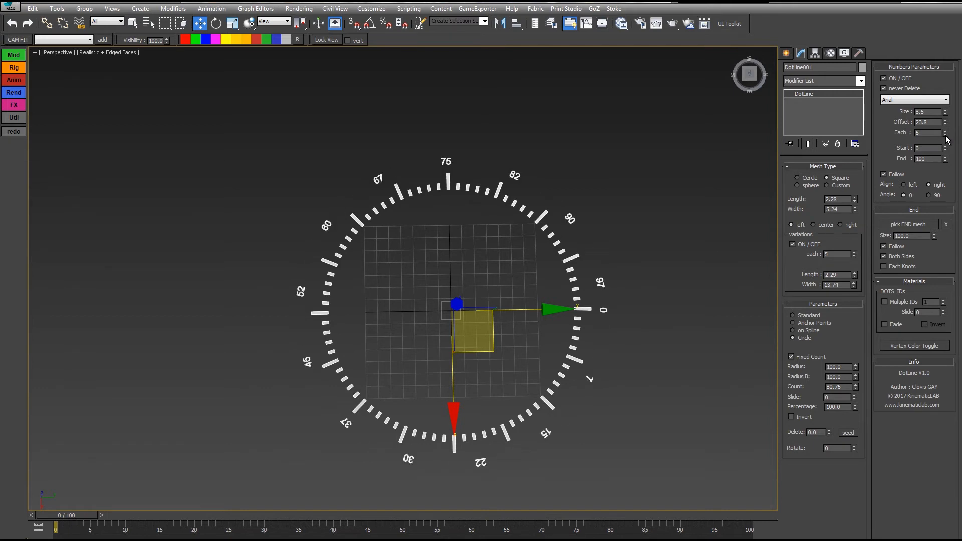
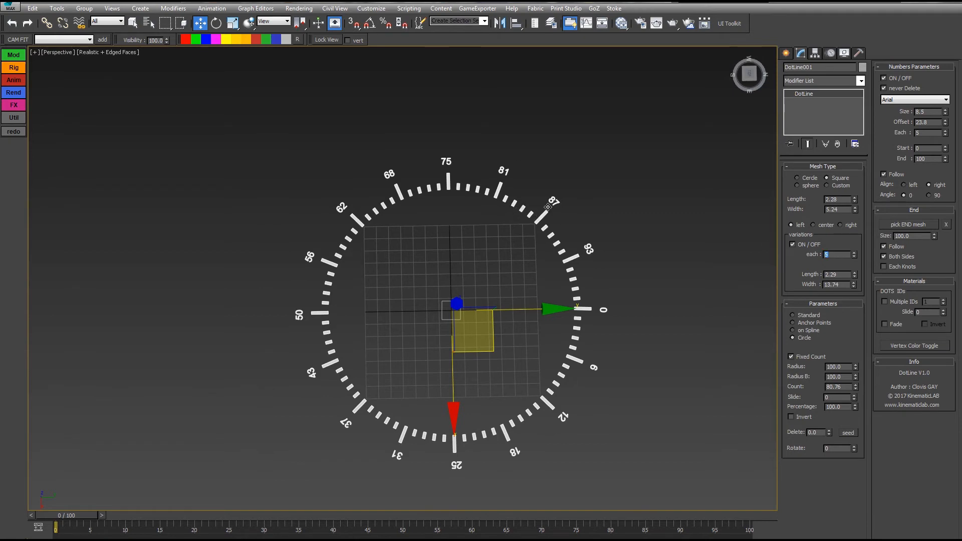
pyautogui.click(946, 132)
pyautogui.click(946, 135)
pyautogui.doubleClick(934, 134)
# - Set the start value of the number range to -50
pyautogui.moveTo(569, 174)
pyautogui.mouseDown(button='middle')
pyautogui.moveTo(591, 168)
pyautogui.moveTo(582, 169)
pyautogui.mouseUp(button='middle')
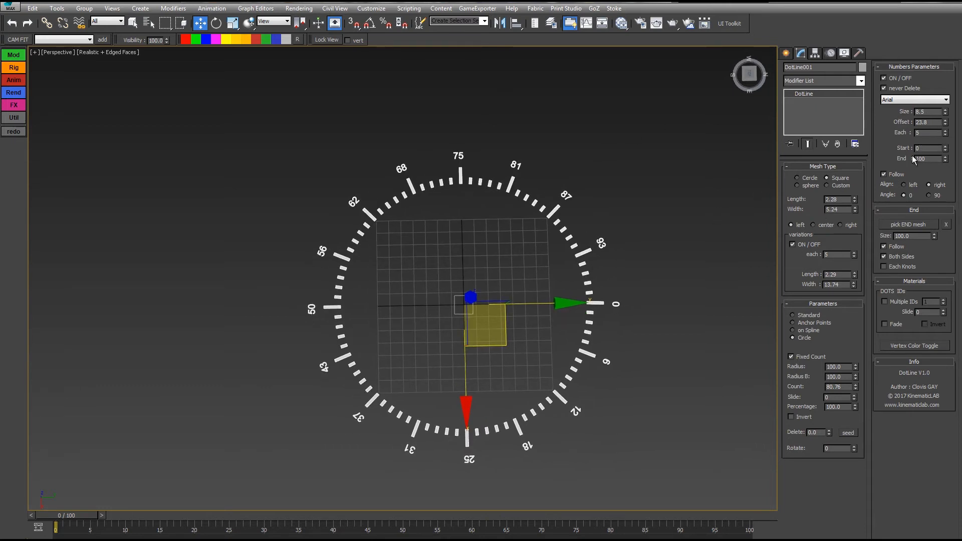
pyautogui.click(933, 159)
pyautogui.moveTo(947, 149); pyautogui.dragTo(928, 68)
pyautogui.moveTo(681, 152); pyautogui.dragTo(672, 131, button='middle')
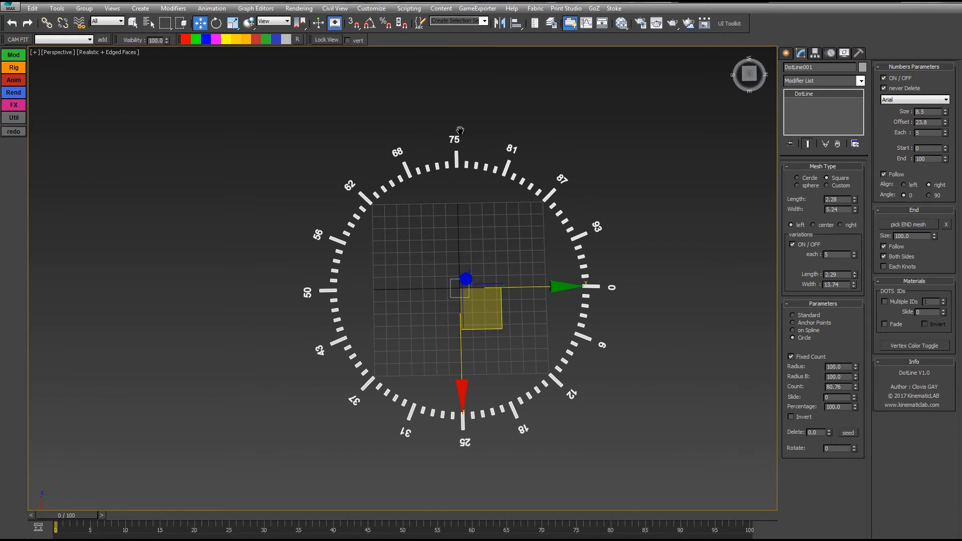
pyautogui.moveTo(460, 130); pyautogui.dragTo(467, 136, button='middle')
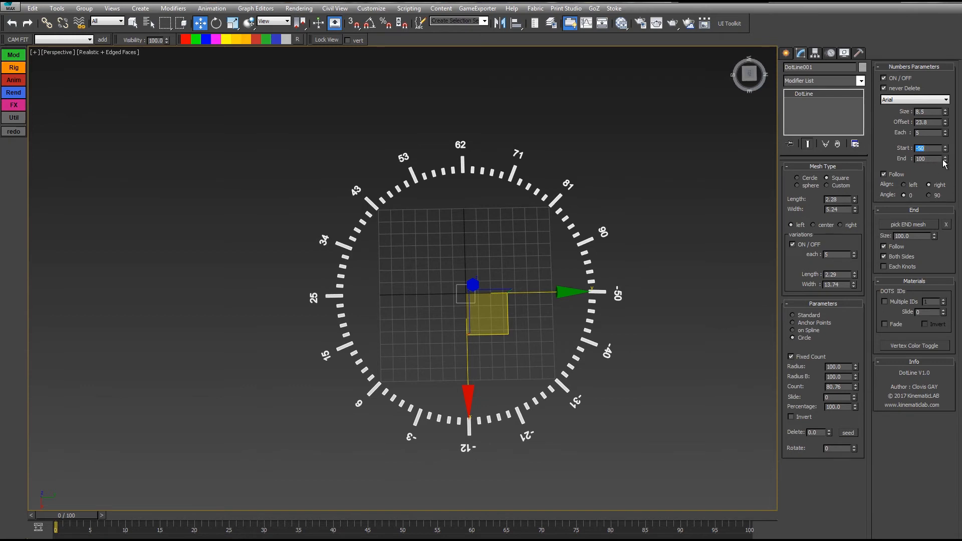
# - Try other End and Slide values, and rotate the numbering by 5
pyautogui.moveTo(945, 159); pyautogui.dragTo(926, 106)
pyautogui.moveTo(856, 400); pyautogui.dragTo(851, 384)
pyautogui.moveTo(855, 450); pyautogui.dragTo(848, 425)
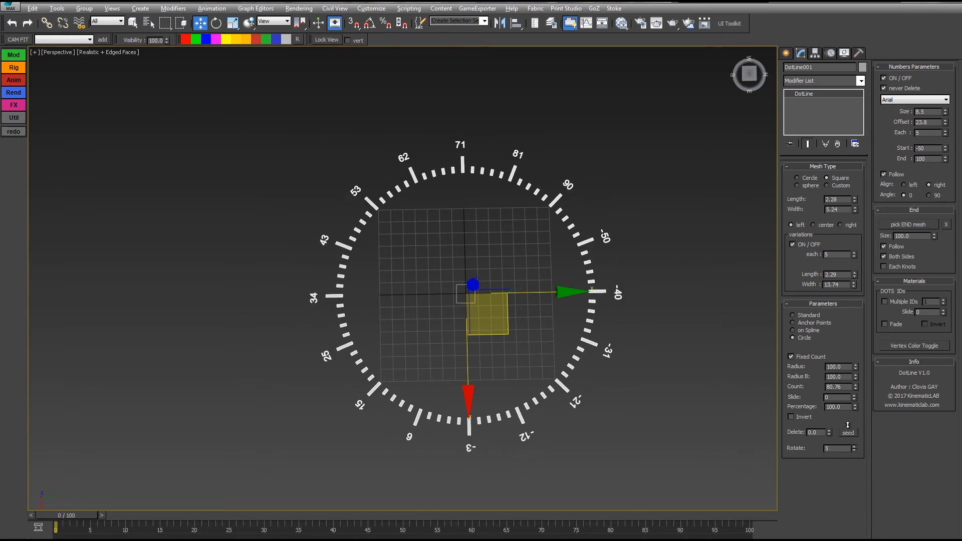
# - Reset the number range's start value to 0 and set the circle's rotation to 20
pyautogui.moveTo(848, 425); pyautogui.dragTo(849, 425)
pyautogui.rightClick(849, 426)
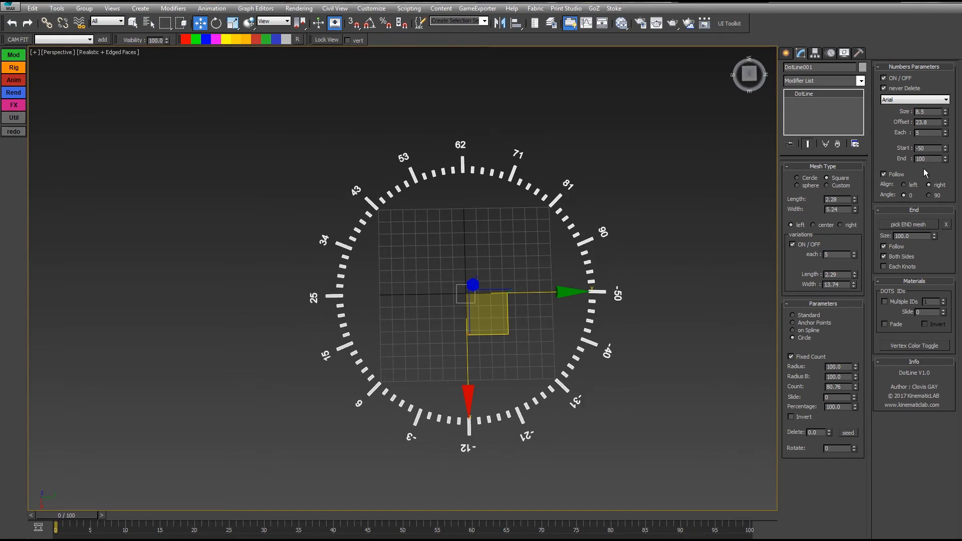
pyautogui.rightClick(947, 149)
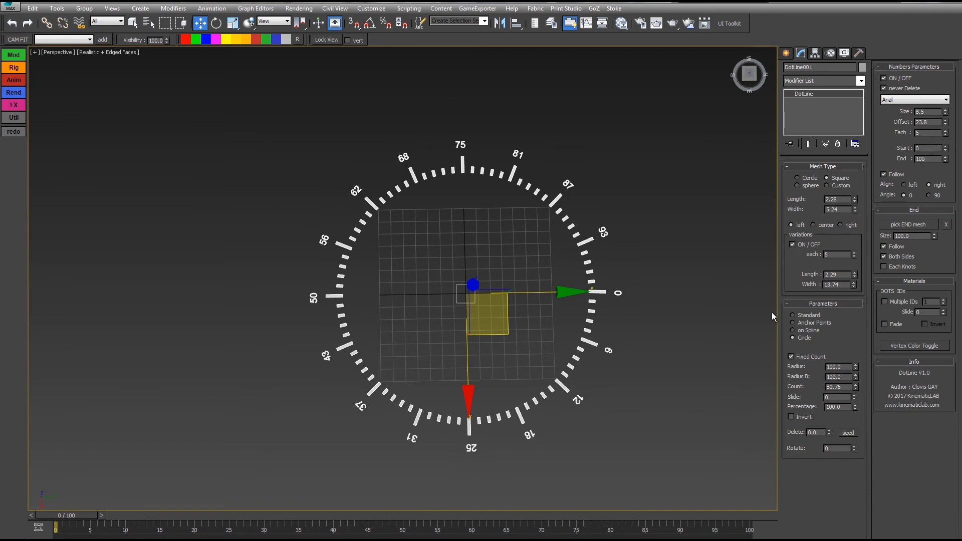
pyautogui.moveTo(851, 448); pyautogui.dragTo(856, 439)
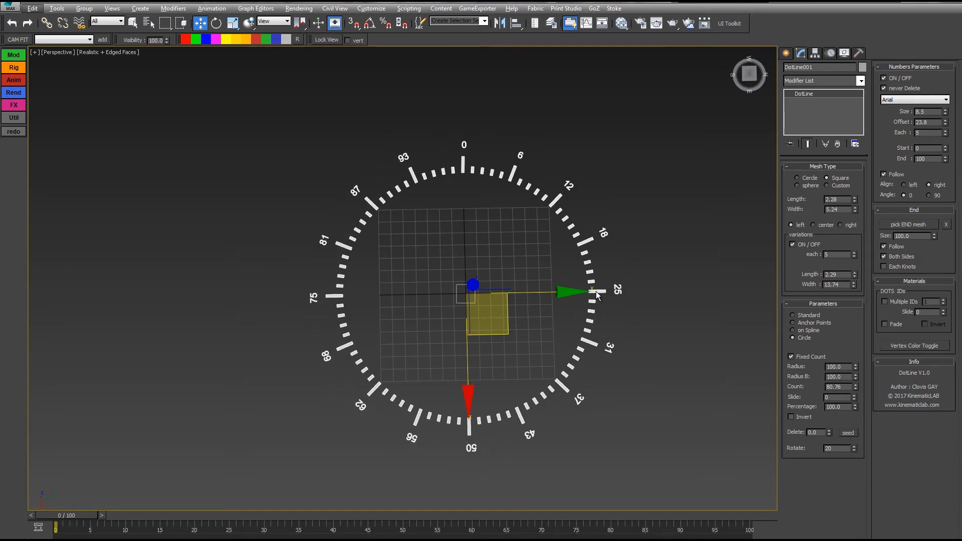
# - Set the end value of the number range to 60
pyautogui.scroll(2, 667, 265)
pyautogui.scroll(-3, 697, 212)
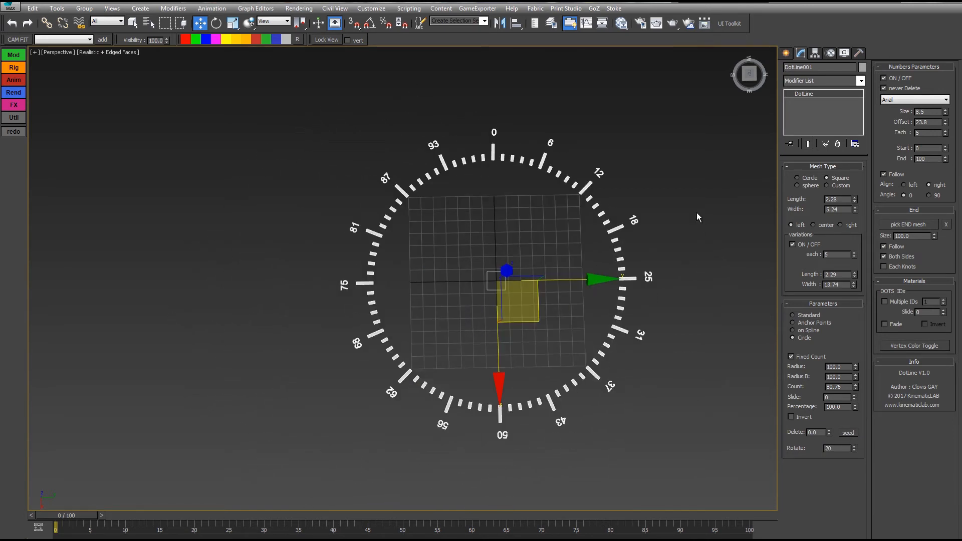
pyautogui.doubleClick(927, 159)
pyautogui.write('60')
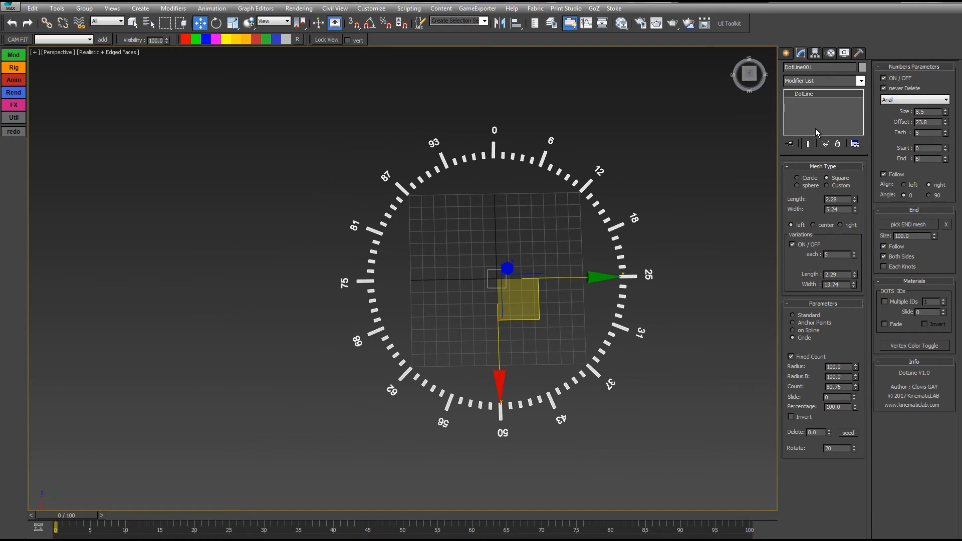
pyautogui.press('Return')
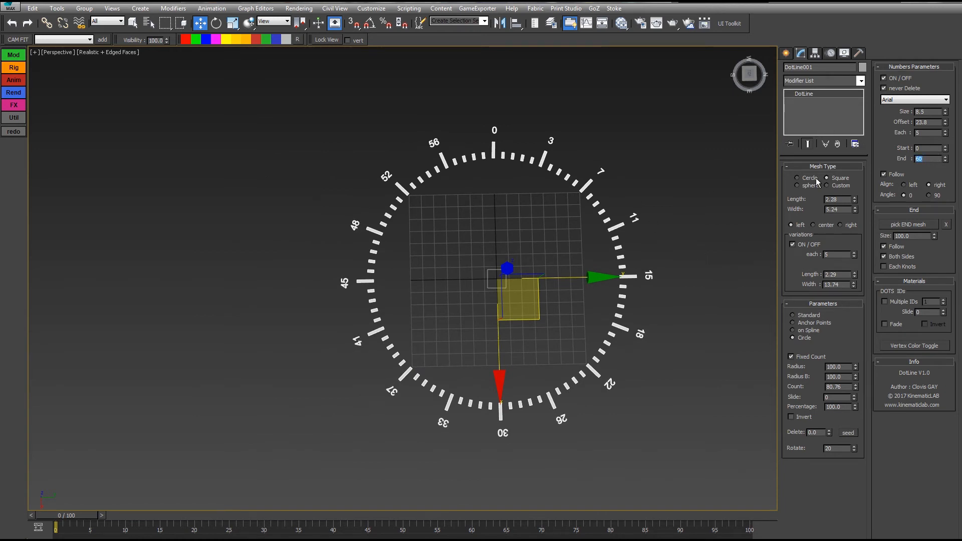
# - Try turning off the numbers' Follow option and restore it
pyautogui.click(884, 175)
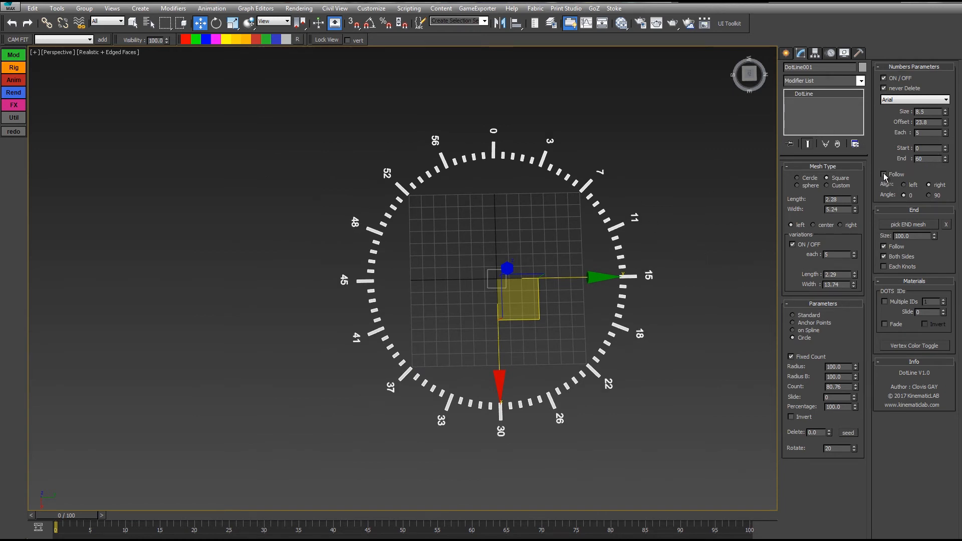
pyautogui.click(884, 174)
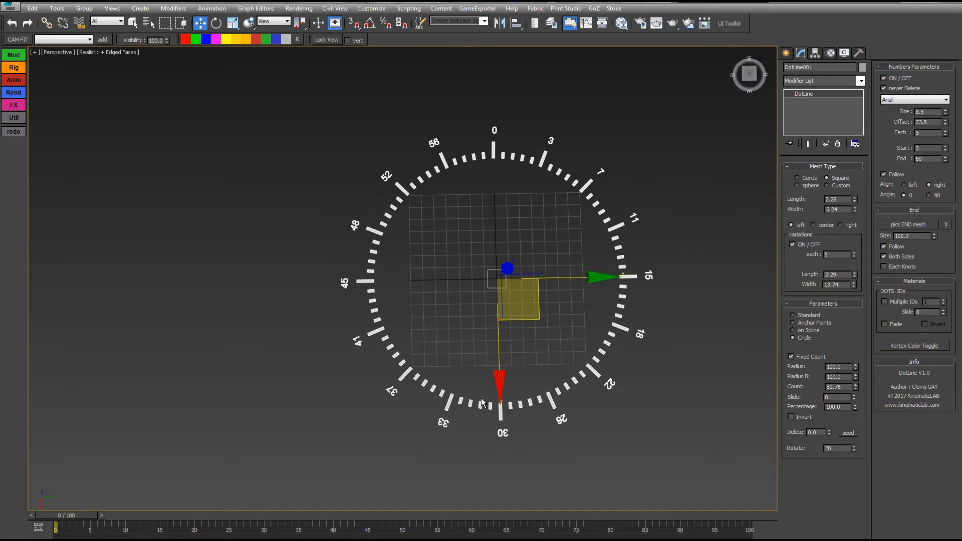
pyautogui.click(892, 175)
pyautogui.click(892, 176)
# - Try left-aligned numbers with an offset of 11.0, and return them to right alignment with offset 23.3
pyautogui.click(905, 184)
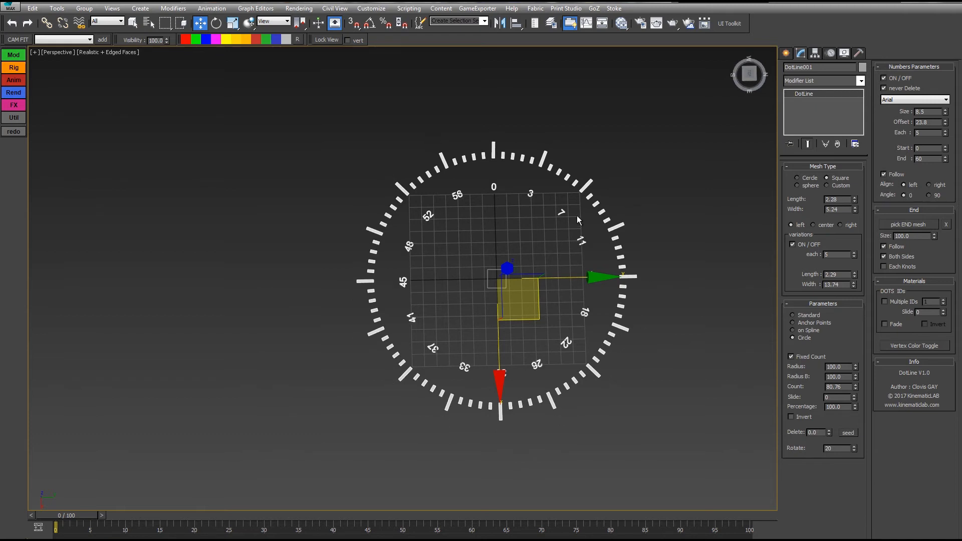
pyautogui.rightClick(945, 124)
pyautogui.moveTo(945, 123); pyautogui.dragTo(945, 90)
pyautogui.click(932, 185)
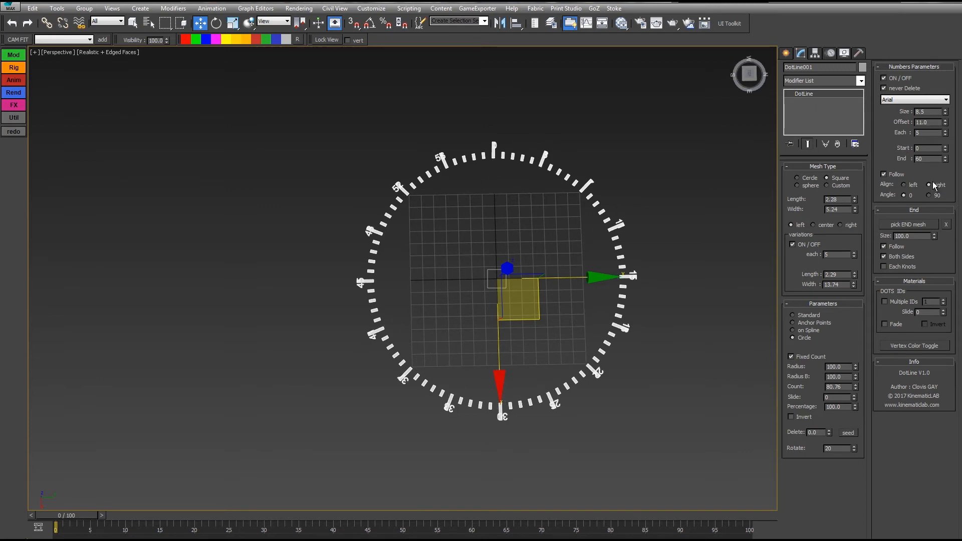
pyautogui.moveTo(946, 124); pyautogui.dragTo(945, 107)
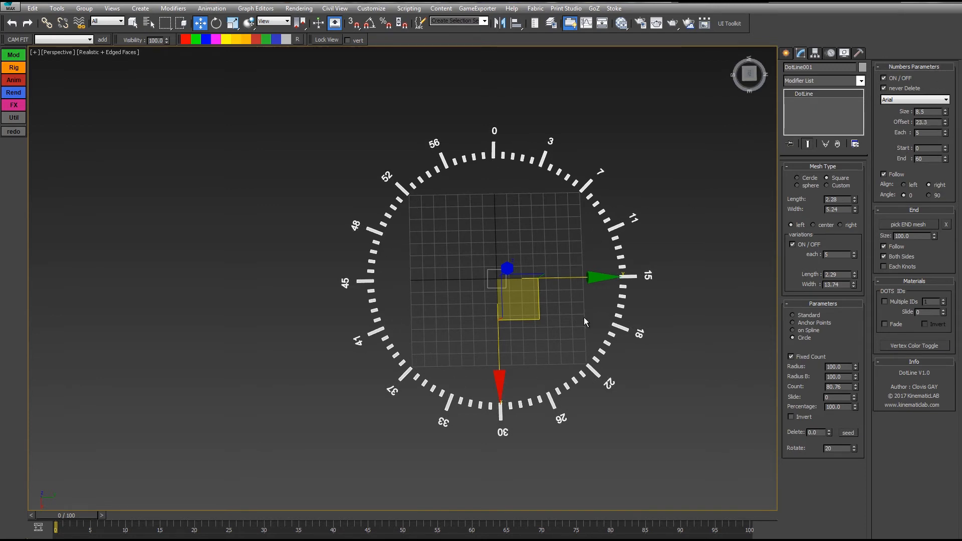
# - Set the numbers' angle to 90 and turn off Follow so the labels stay upright around the dial
pyautogui.click(929, 195)
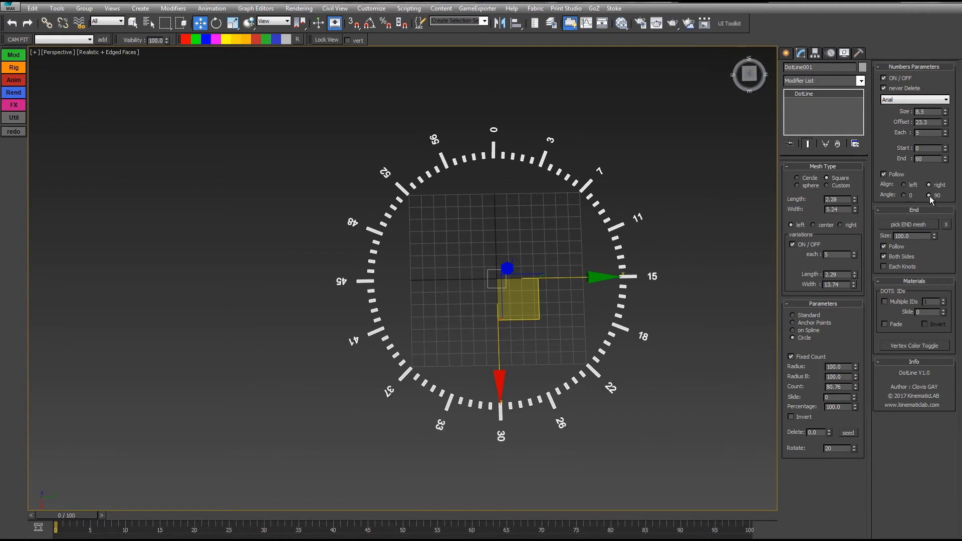
pyautogui.click(904, 195)
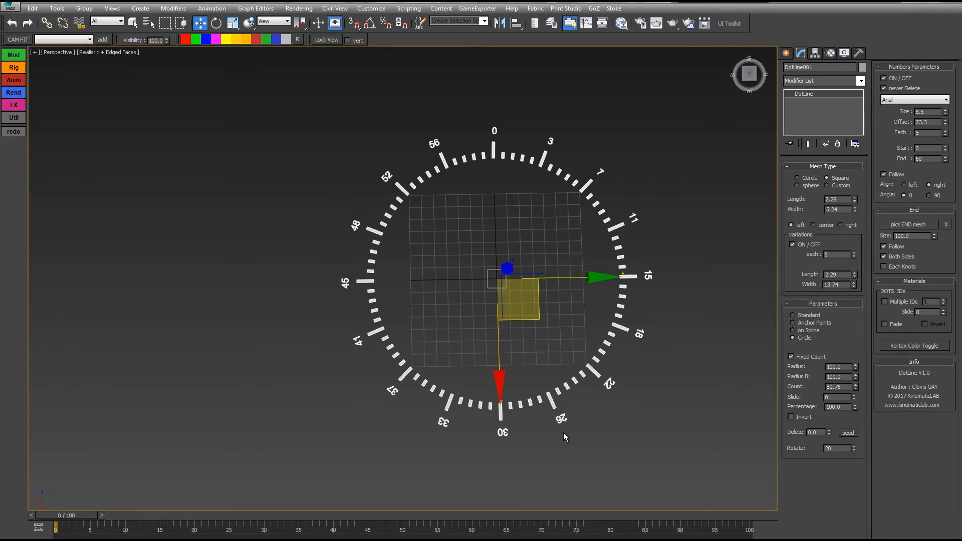
pyautogui.click(930, 195)
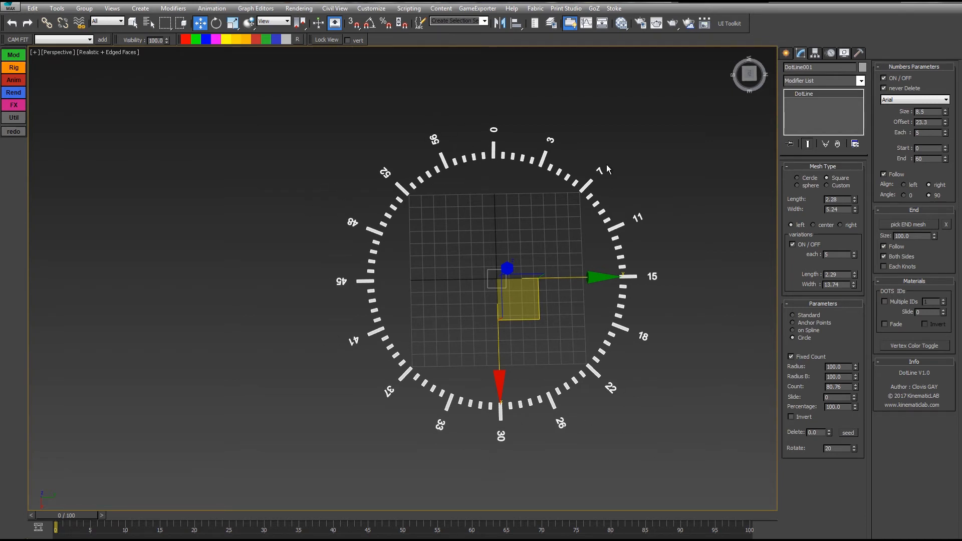
pyautogui.click(884, 174)
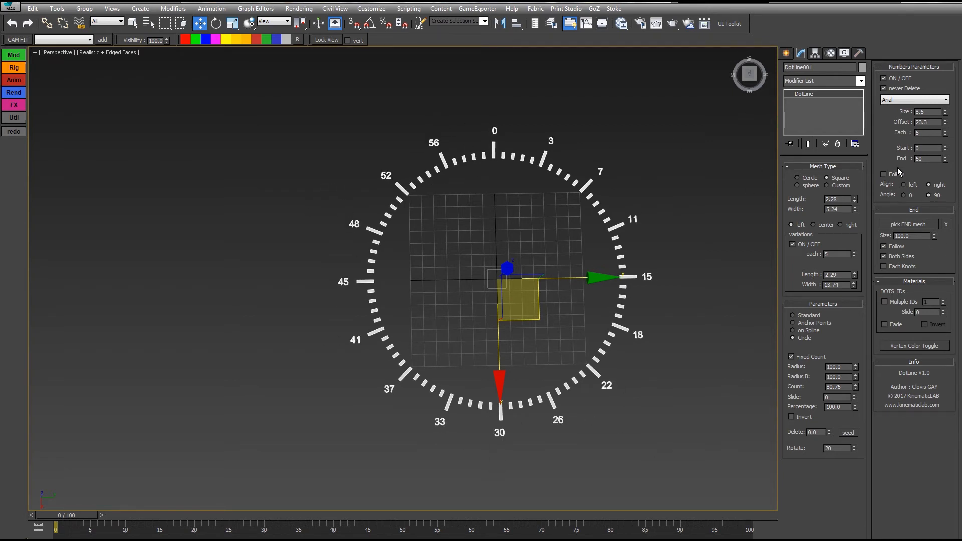
pyautogui.click(905, 195)
pyautogui.click(930, 195)
pyautogui.moveTo(618, 195); pyautogui.dragTo(616, 199, button='middle')
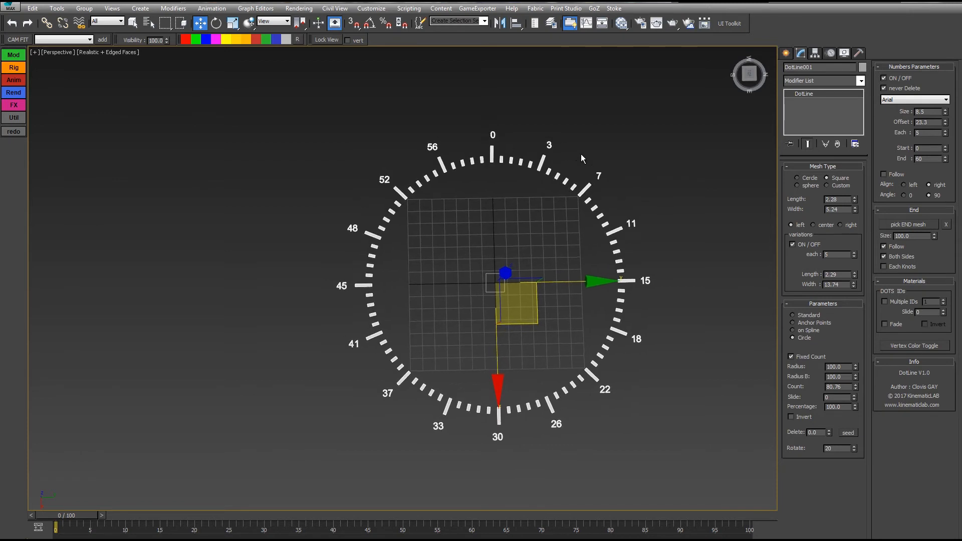
# - Set the numbers' offset to 26.0 and check the dial deselected before selecting it again
pyautogui.moveTo(697, 224); pyautogui.dragTo(702, 170, button='middle')
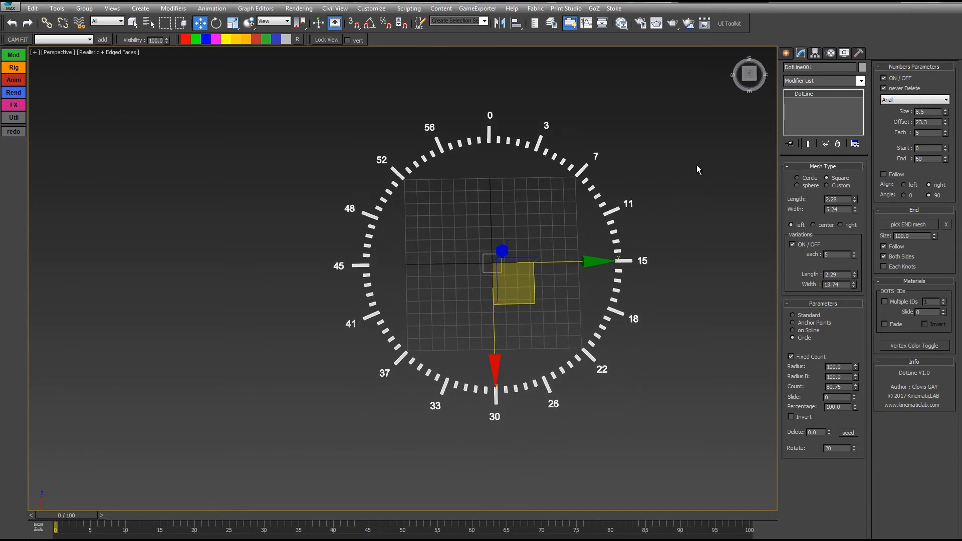
pyautogui.moveTo(946, 123); pyautogui.dragTo(840, 119)
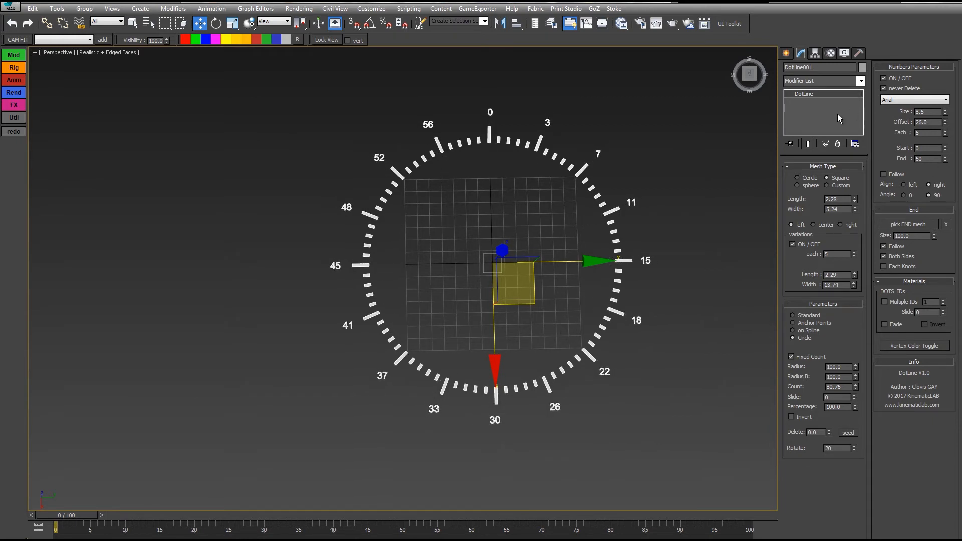
pyautogui.moveTo(674, 124); pyautogui.dragTo(655, 148, button='middle')
pyautogui.click(669, 169)
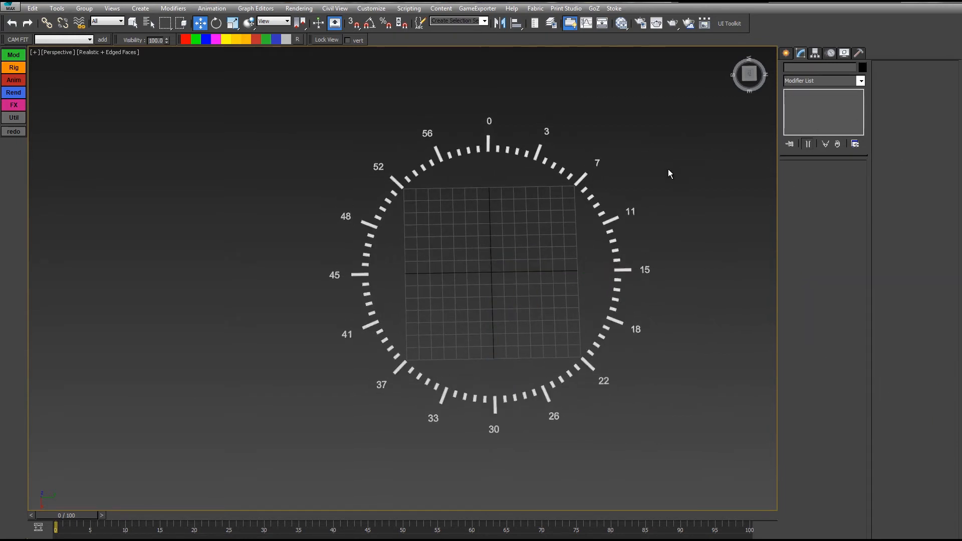
pyautogui.click(607, 233)
pyautogui.moveTo(651, 221); pyautogui.dragTo(667, 202, button='middle')
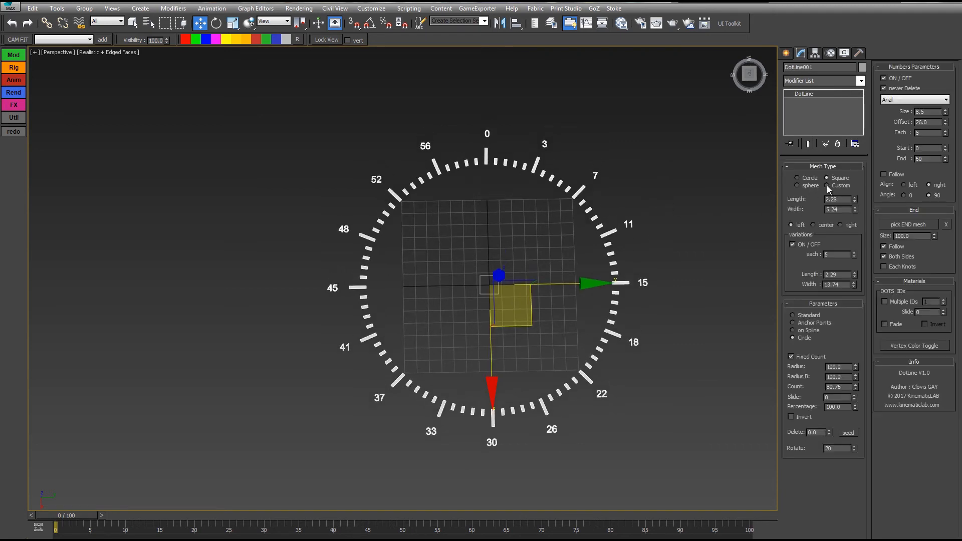
# - Switch the DotLine from circle to Standard mode and set the numbers' angle to 0
pyautogui.click(798, 316)
pyautogui.moveTo(577, 251); pyautogui.dragTo(402, 267, button='middle')
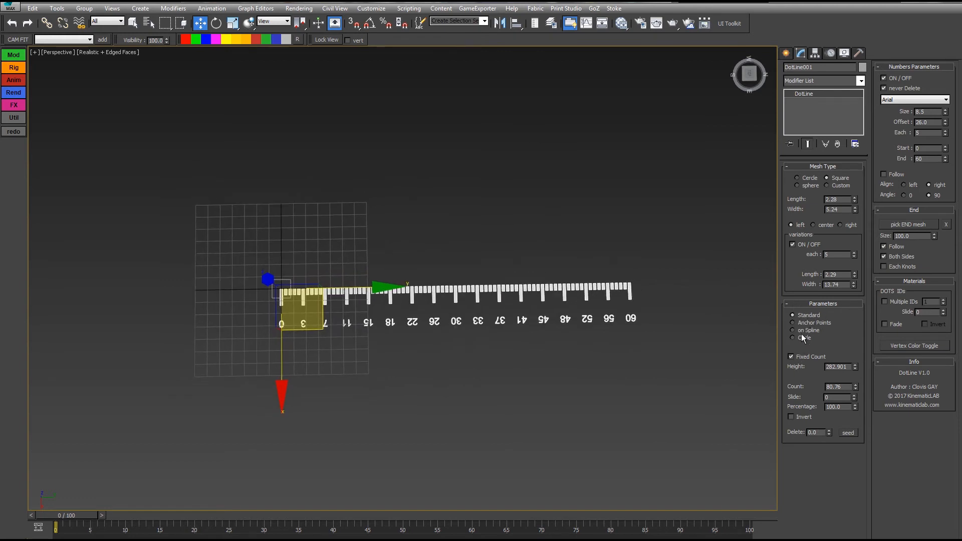
pyautogui.moveTo(661, 272); pyautogui.dragTo(730, 307, button='middle')
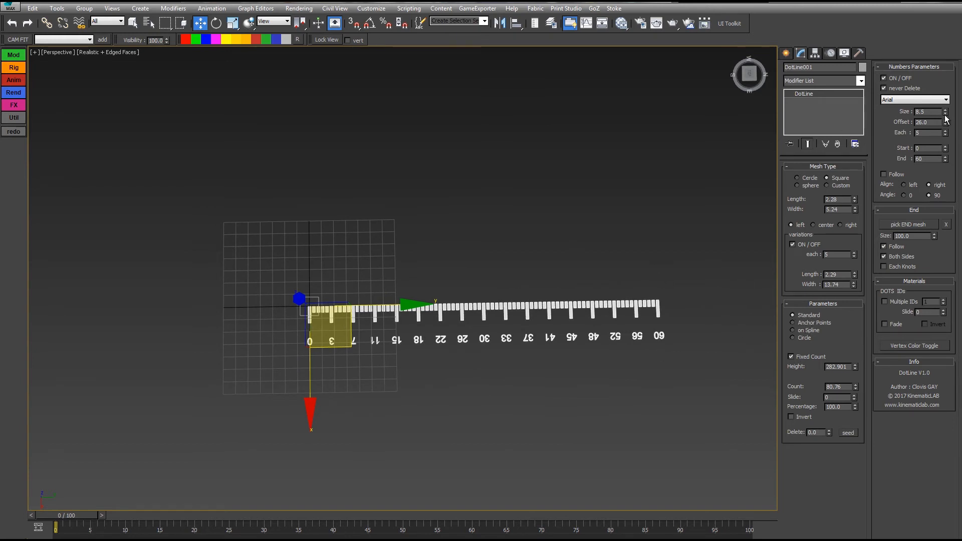
pyautogui.click(904, 195)
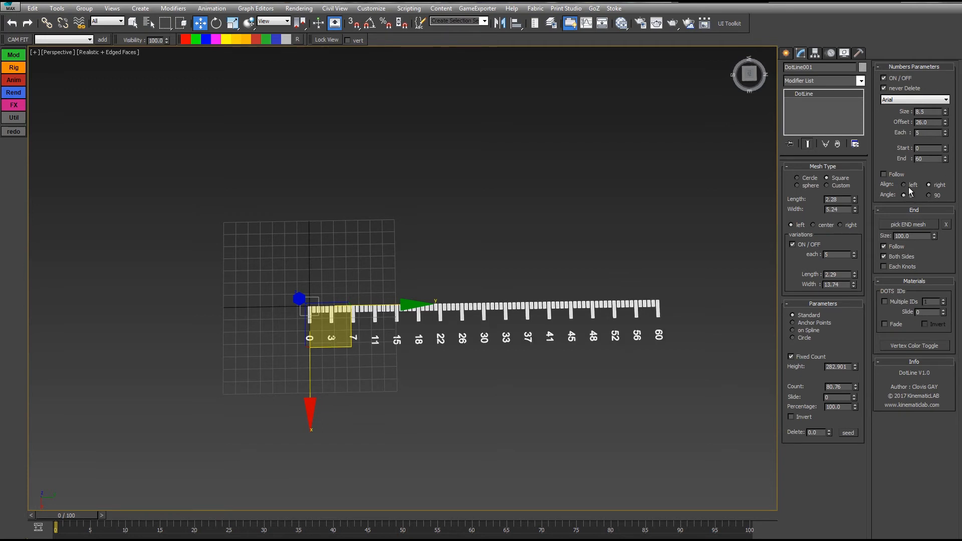
# - Try left alignment and a different Each value for the ruler's numbers, and restore both settings
pyautogui.click(905, 185)
pyautogui.click(928, 185)
pyautogui.click(946, 135)
pyautogui.click(947, 132)
# - Align the ruler's square ticks to the right and its numbers to the left
pyautogui.click(843, 226)
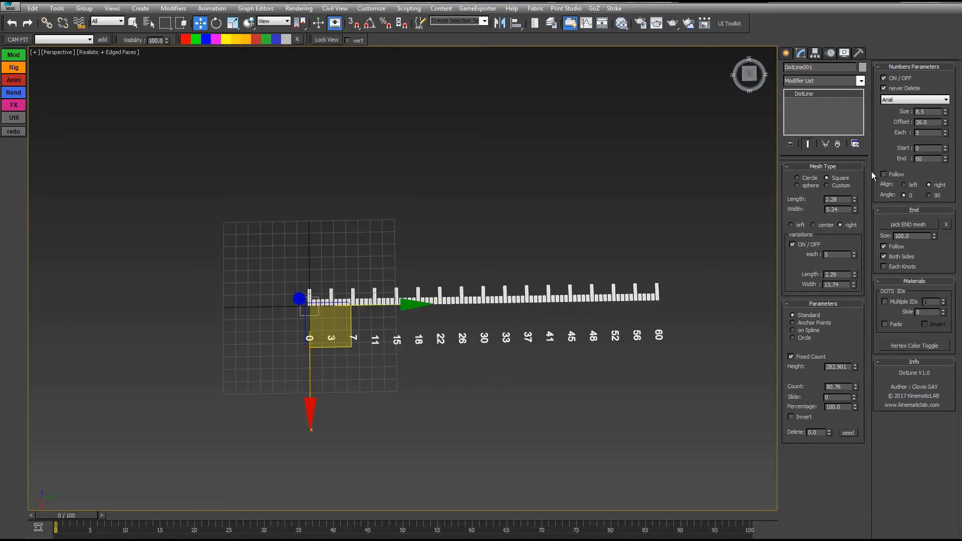
pyautogui.click(910, 185)
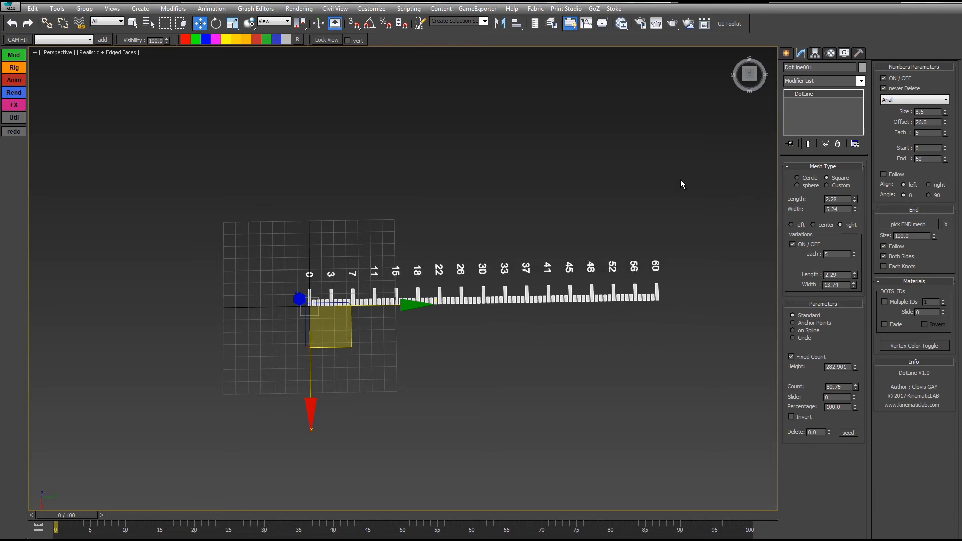
pyautogui.moveTo(681, 184); pyautogui.dragTo(689, 213, button='middle')
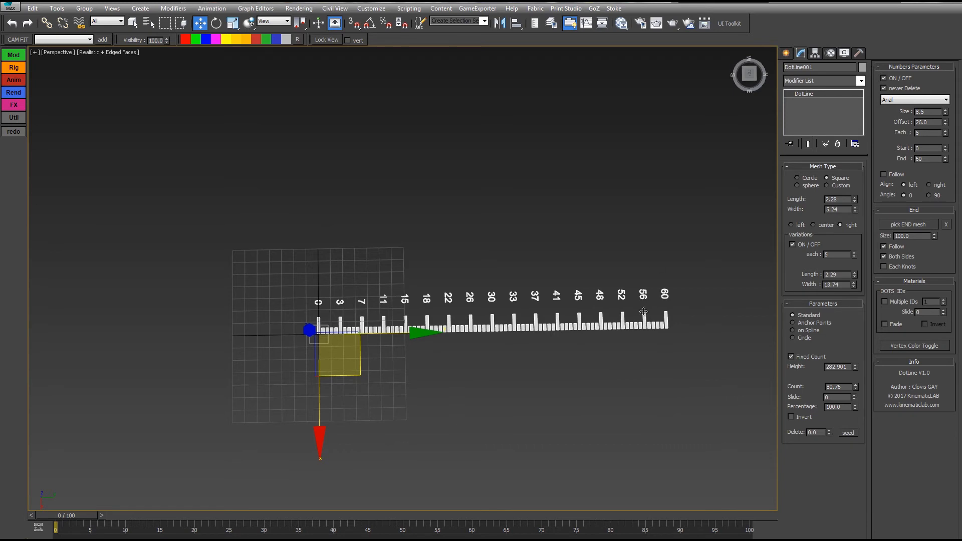
# - Turn on Follow for the ruler's numbers and set their angle to 90
pyautogui.click(931, 195)
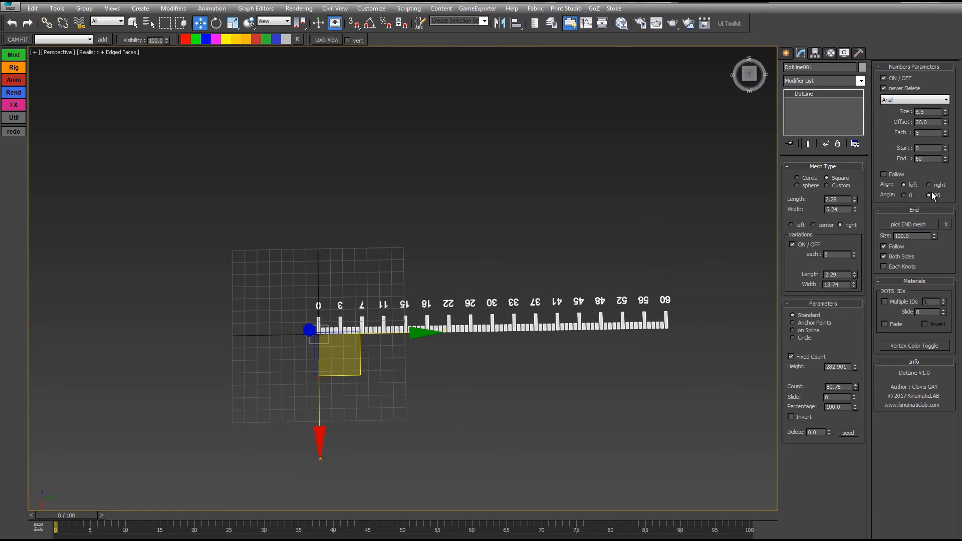
pyautogui.click(905, 195)
pyautogui.click(884, 175)
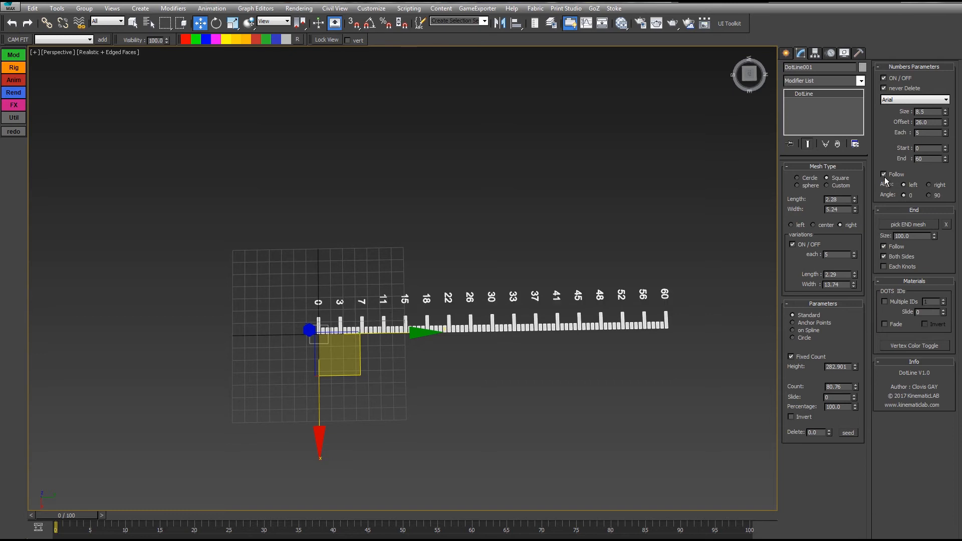
pyautogui.click(929, 196)
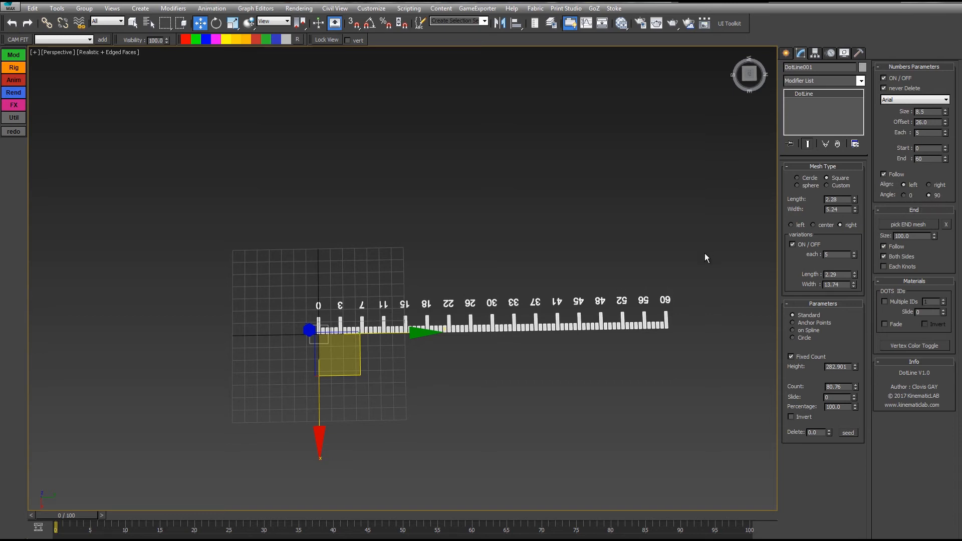
# - Try rotating the numbered tick line and cancel the rotation
pyautogui.press('e')
pyautogui.moveTo(403, 377); pyautogui.dragTo(435, 73)
pyautogui.rightClick(434, 73)
pyautogui.moveTo(636, 164); pyautogui.dragTo(646, 168, button='middle')
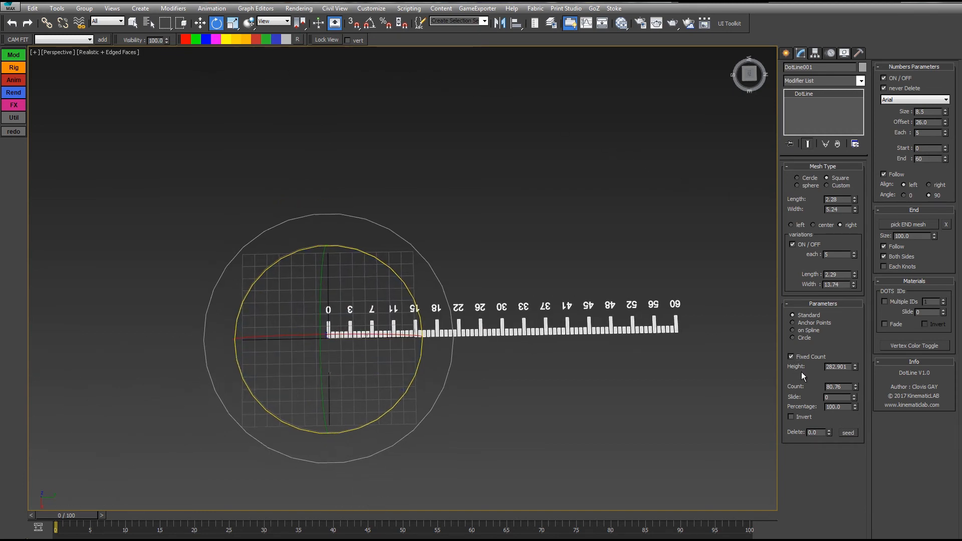
# - Align the ruler's numbers right with angle 0, and align the square ticks left
pyautogui.click(930, 185)
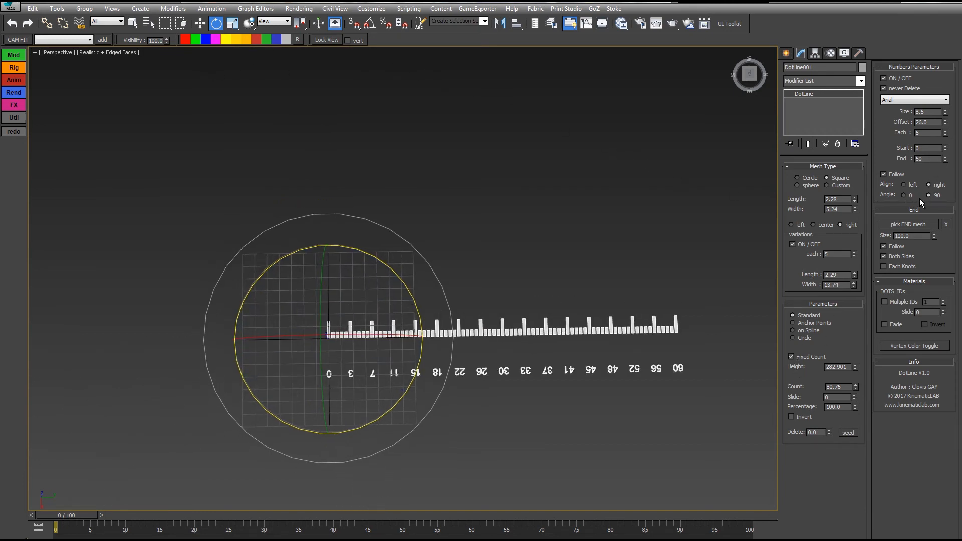
pyautogui.click(908, 195)
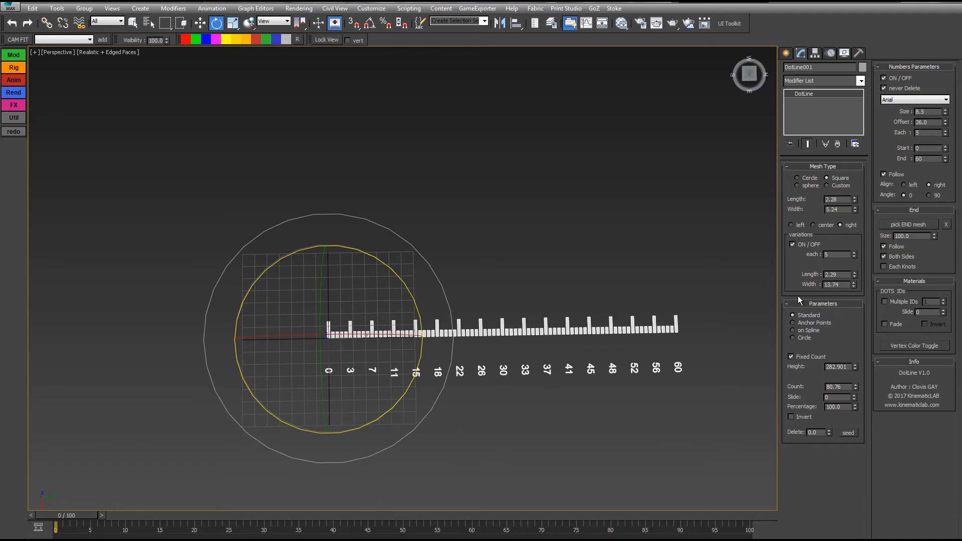
pyautogui.click(800, 227)
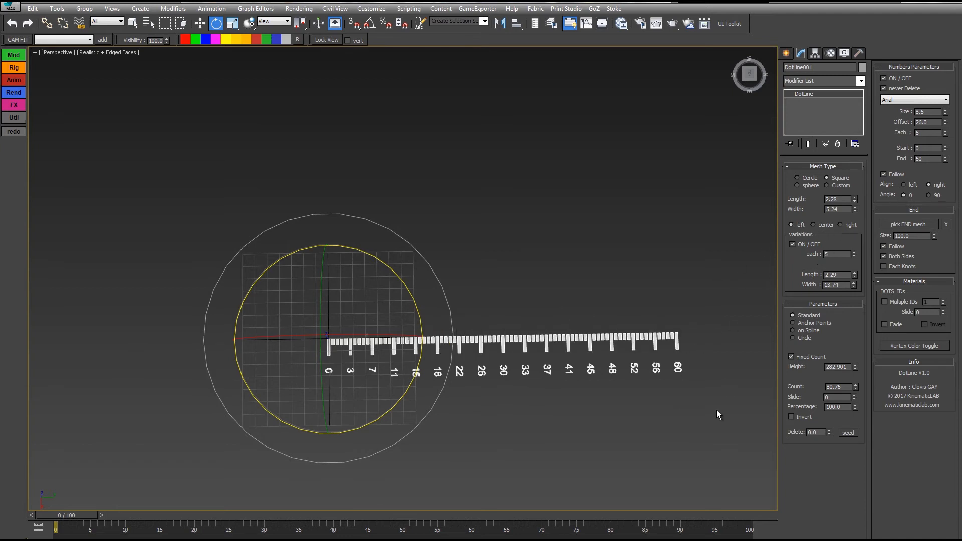
# - Draw a wavy Bezier line across the view above the ruler
pyautogui.moveTo(674, 208); pyautogui.dragTo(661, 216, button='middle')
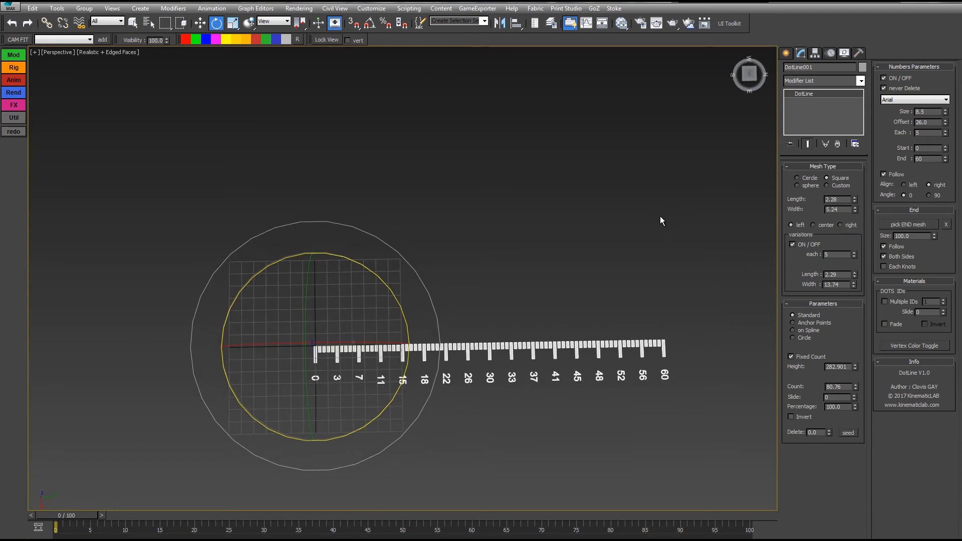
pyautogui.click(786, 53)
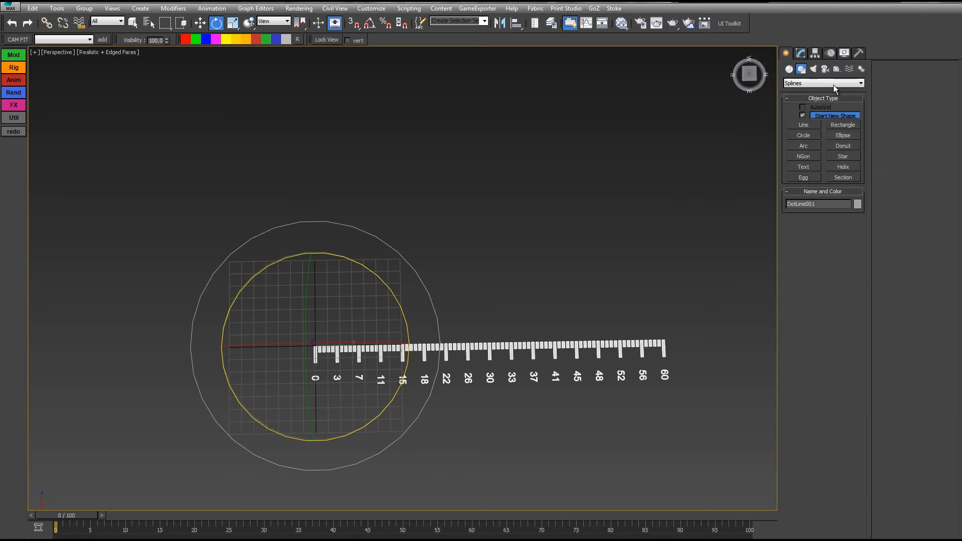
pyautogui.click(804, 124)
pyautogui.click(188, 323)
pyautogui.moveTo(245, 194); pyautogui.dragTo(271, 173)
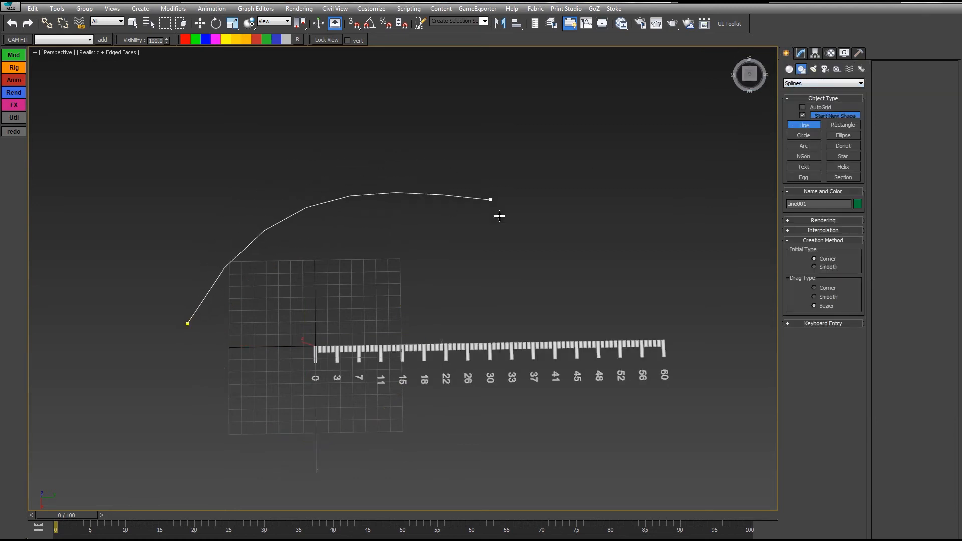
pyautogui.moveTo(501, 219); pyautogui.dragTo(565, 270)
pyautogui.moveTo(618, 291); pyautogui.dragTo(512, 305, button='middle')
pyautogui.moveTo(678, 224); pyautogui.dragTo(726, 131)
pyautogui.rightClick(727, 131)
# - Switch the DotLine ruler to on Spline mode and assign the wavy line as its path
pyautogui.press('e')
pyautogui.click(495, 360)
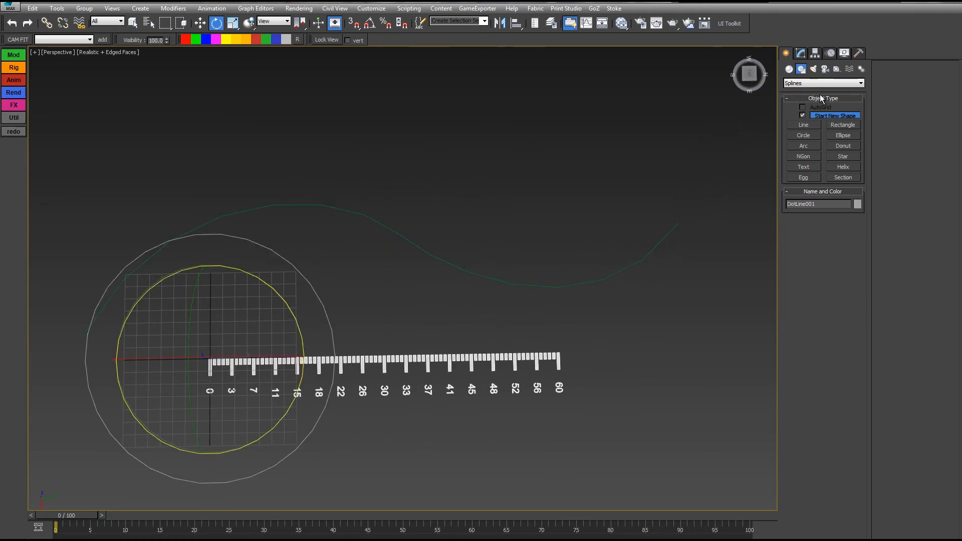
pyautogui.click(801, 52)
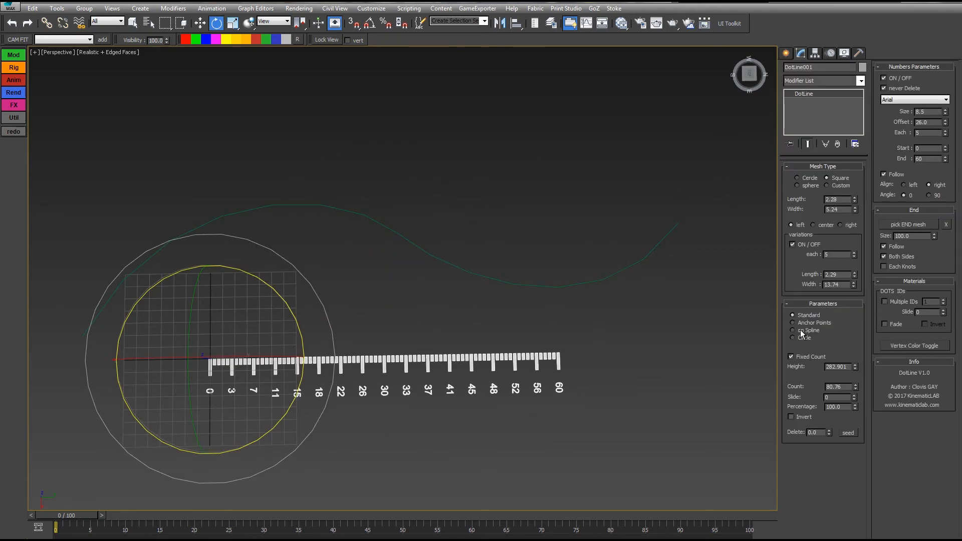
pyautogui.click(802, 331)
pyautogui.click(814, 446)
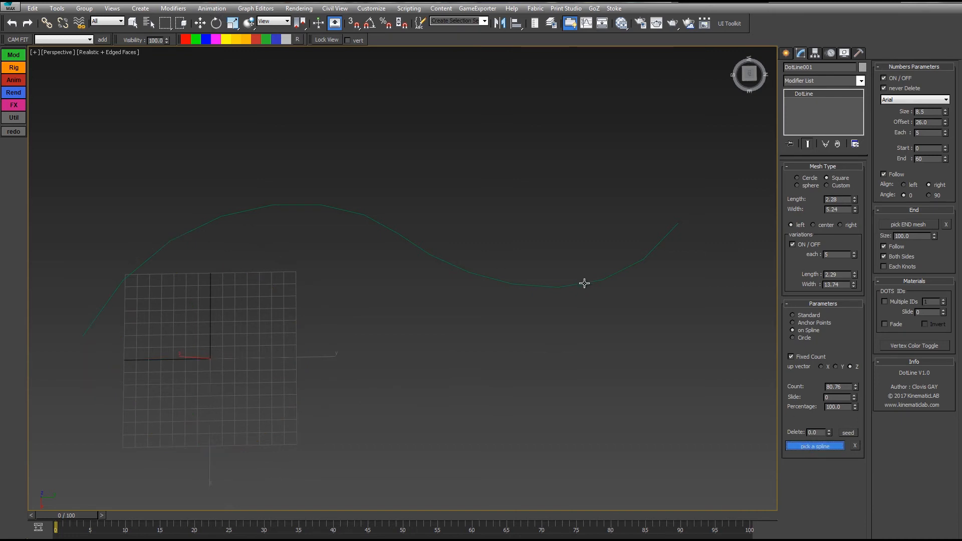
pyautogui.click(584, 284)
pyautogui.moveTo(525, 219); pyautogui.dragTo(567, 232, button='middle')
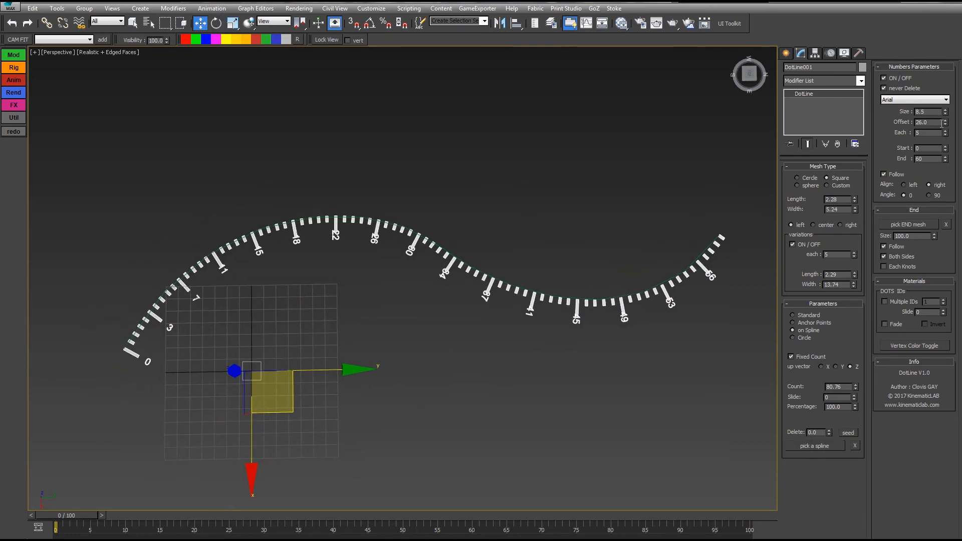
# - Set the numbers' offset to 33.9, turn off Follow, and align them left at angle 90
pyautogui.moveTo(945, 122); pyautogui.dragTo(947, 88)
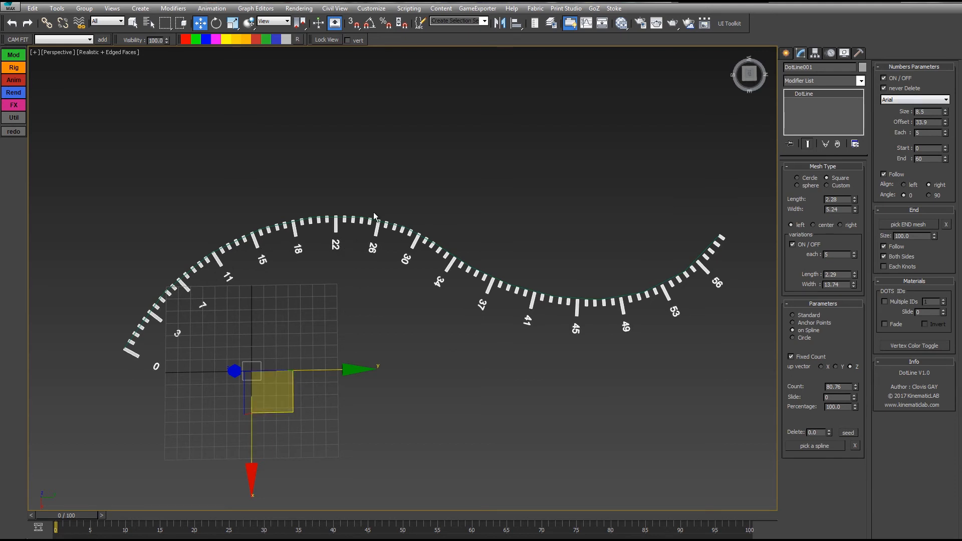
pyautogui.click(890, 175)
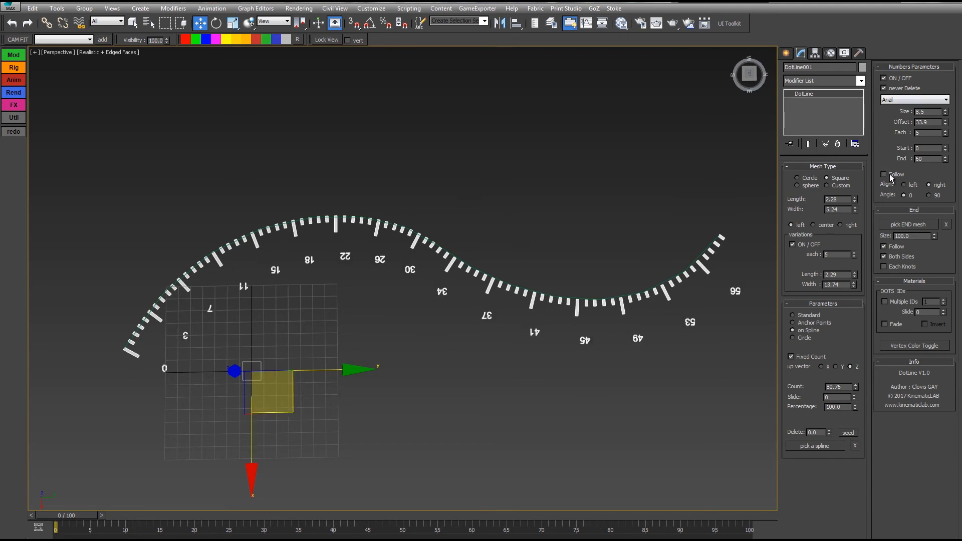
pyautogui.click(934, 197)
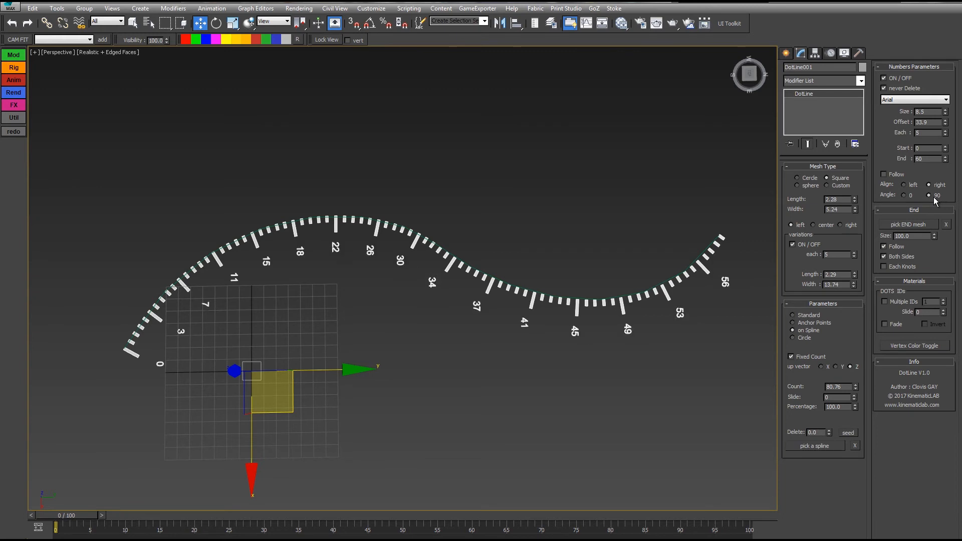
pyautogui.click(904, 185)
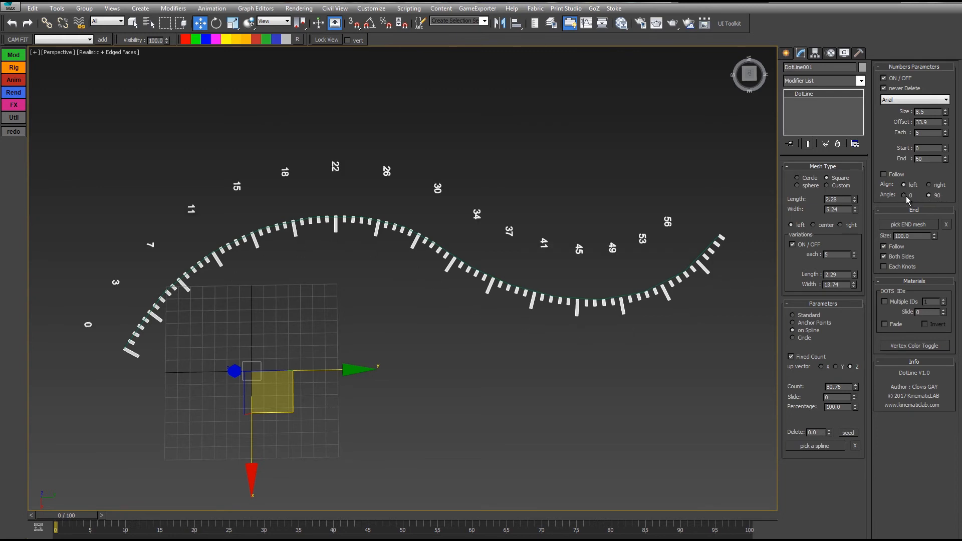
# - Try angle 0 and then Follow on the numbers along the spline
pyautogui.click(905, 195)
pyautogui.click(928, 196)
pyautogui.click(895, 177)
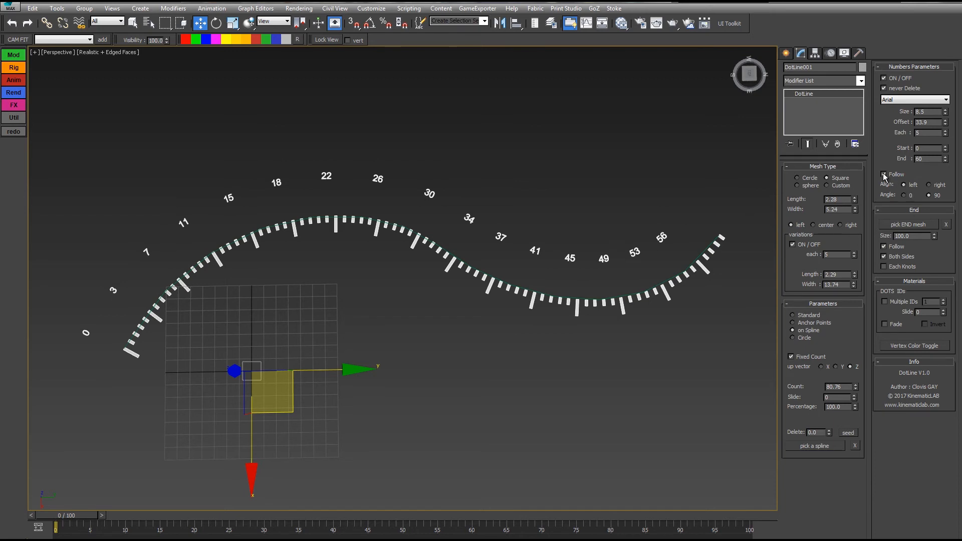
pyautogui.click(884, 175)
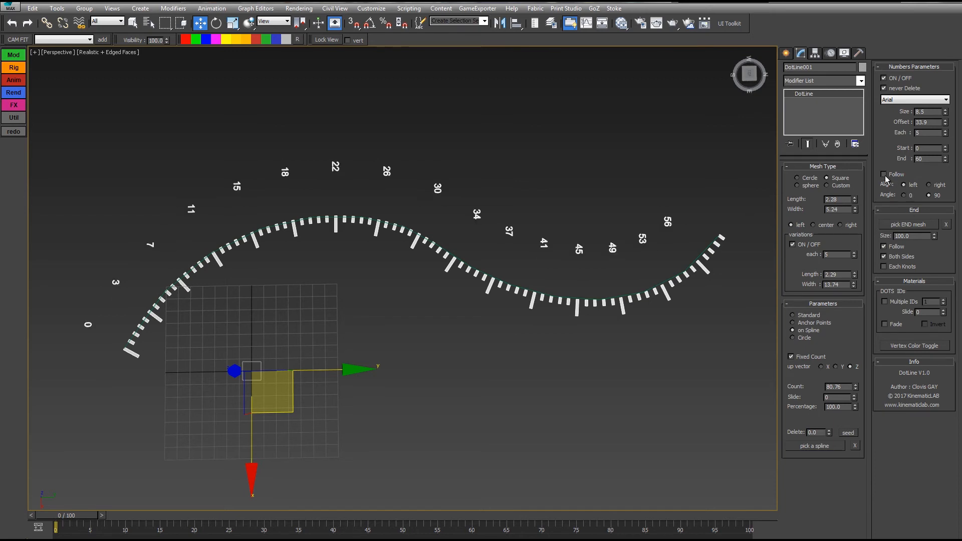
# - Align the square ticks right and keep the numbers aligned left with an offset of 23.4
pyautogui.click(819, 226)
pyautogui.click(841, 225)
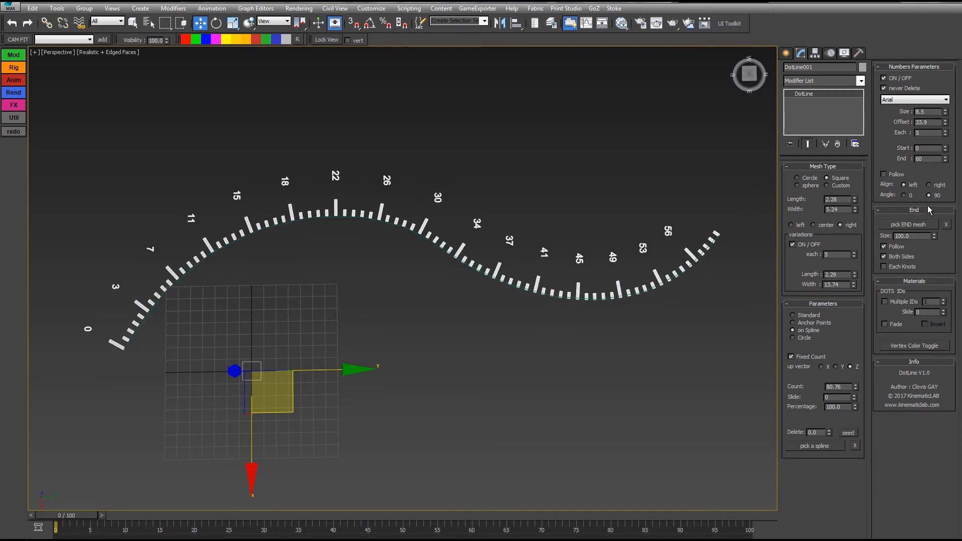
pyautogui.click(929, 185)
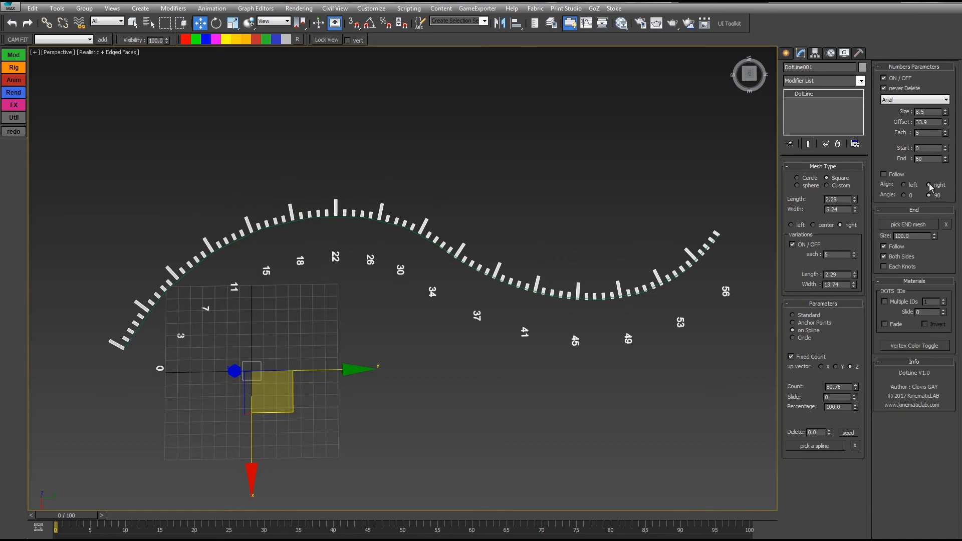
pyautogui.click(904, 185)
pyautogui.moveTo(945, 124); pyautogui.dragTo(911, 196)
# - Compare number angles 0 and 90, settling on 0 with the curve viewed from the opposite side
pyautogui.click(906, 195)
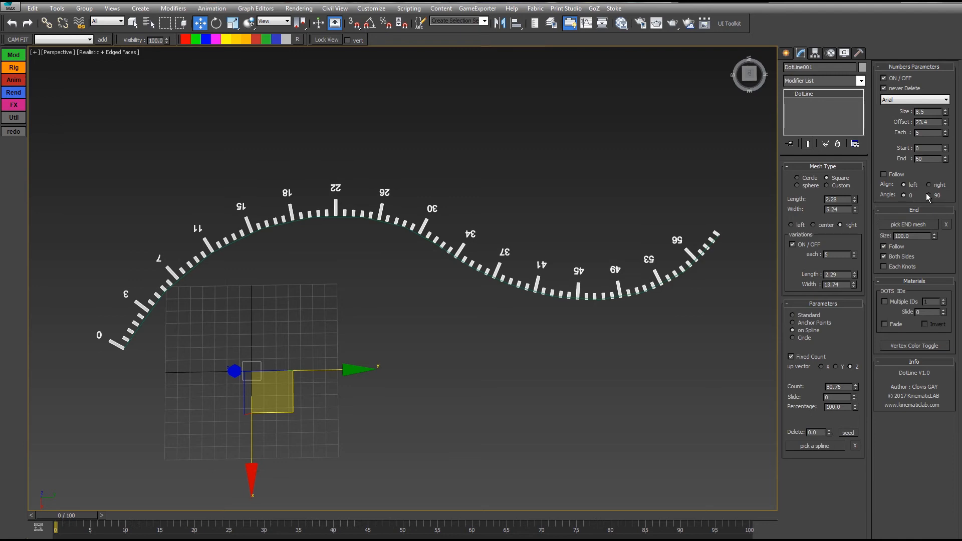
pyautogui.click(928, 196)
pyautogui.keyDown('alt'); pyautogui.moveTo(573, 340); pyautogui.dragTo(748, 326, button='middle'); pyautogui.keyUp('alt')
pyautogui.click(908, 195)
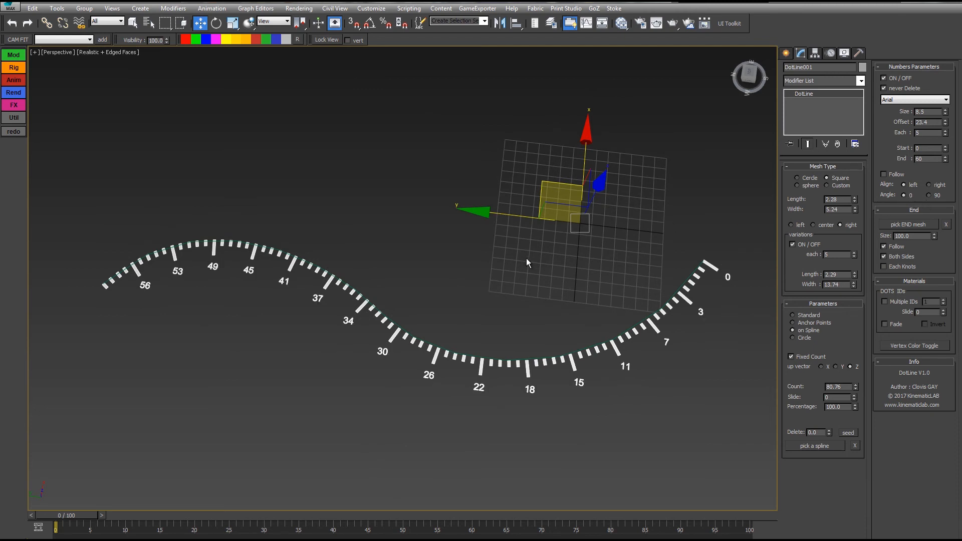
pyautogui.moveTo(518, 281); pyautogui.dragTo(518, 303, button='middle')
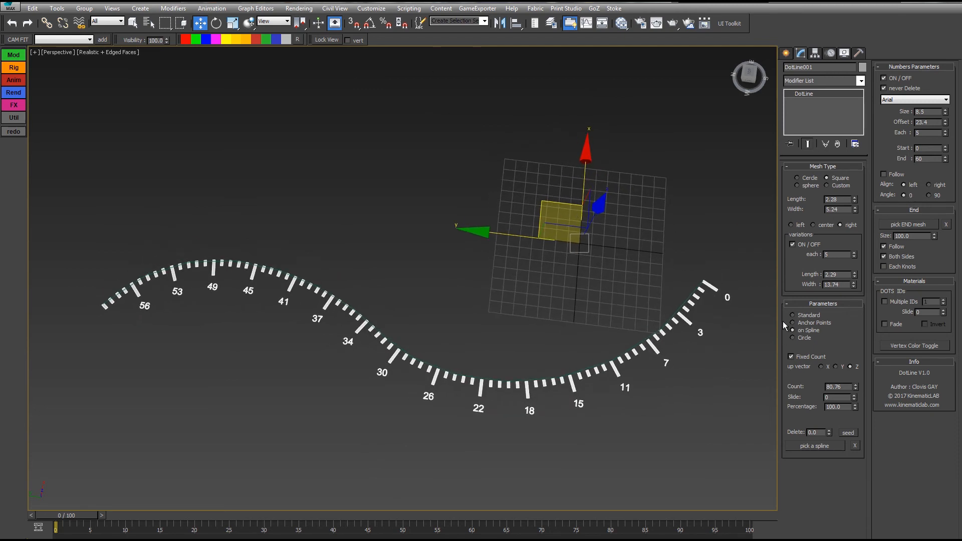
pyautogui.moveTo(726, 218); pyautogui.dragTo(708, 213, button='middle')
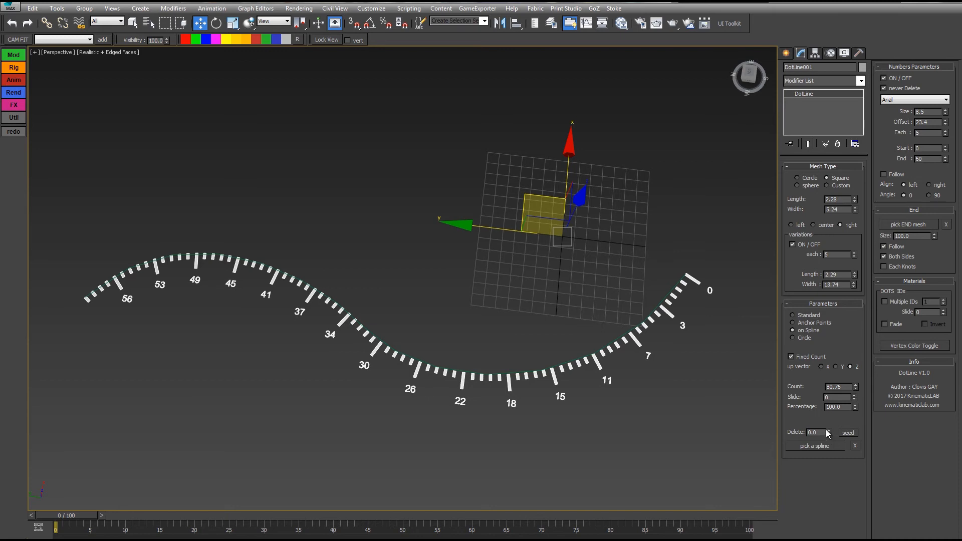
# - Randomly remove ticks with a Delete value of 57.3 and turn off never Delete for the numbers
pyautogui.moveTo(828, 434)
pyautogui.mouseDown()
pyautogui.moveTo(679, 48)
pyautogui.moveTo(825, 419)
pyautogui.mouseUp()
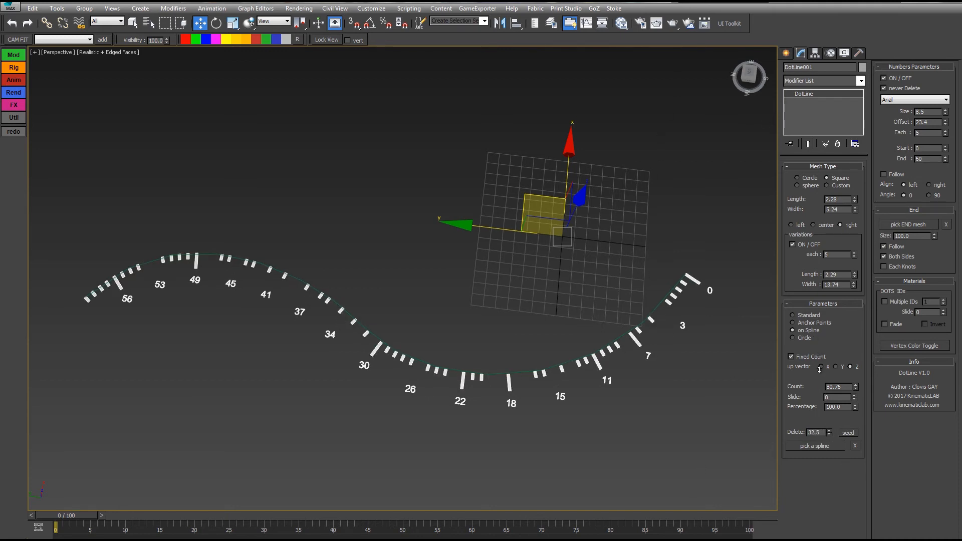
pyautogui.moveTo(820, 370); pyautogui.dragTo(629, 296)
pyautogui.click(883, 88)
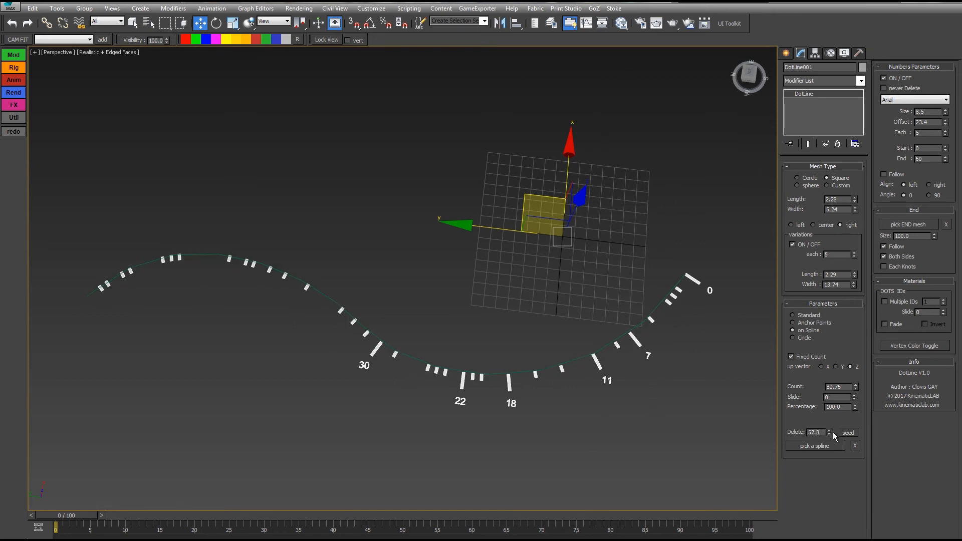
# - Vary the Delete amount for the ticks and numbers, then return it to 0.0
pyautogui.moveTo(830, 431); pyautogui.dragTo(734, 303)
pyautogui.moveTo(715, 290); pyautogui.dragTo(647, 478)
pyautogui.moveTo(599, 237)
pyautogui.mouseDown(button='middle')
pyautogui.moveTo(605, 282)
pyautogui.moveTo(602, 225)
pyautogui.moveTo(593, 230)
pyautogui.mouseUp(button='middle')
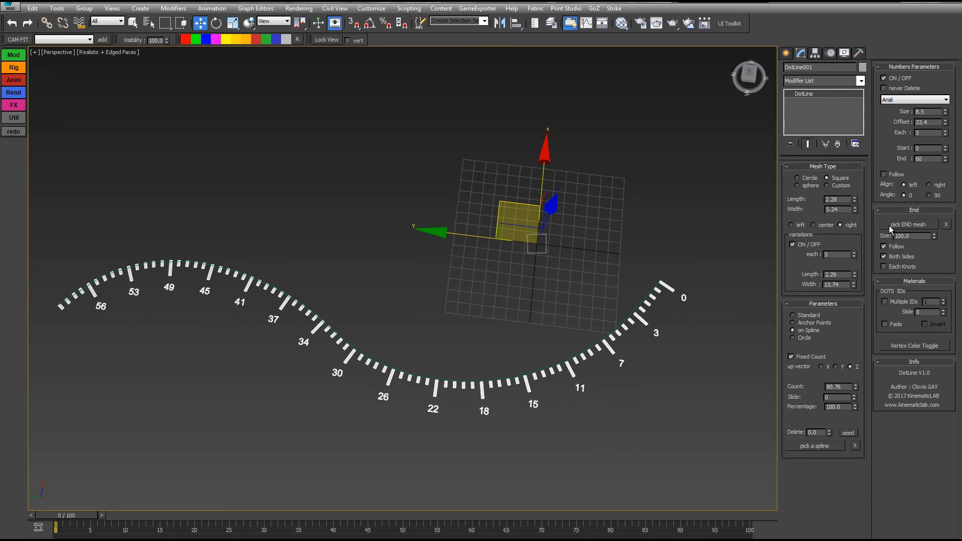
# - Create a plane about 32 by 29 cm near the grid's centre and convert it to an editable poly
pyautogui.click(789, 53)
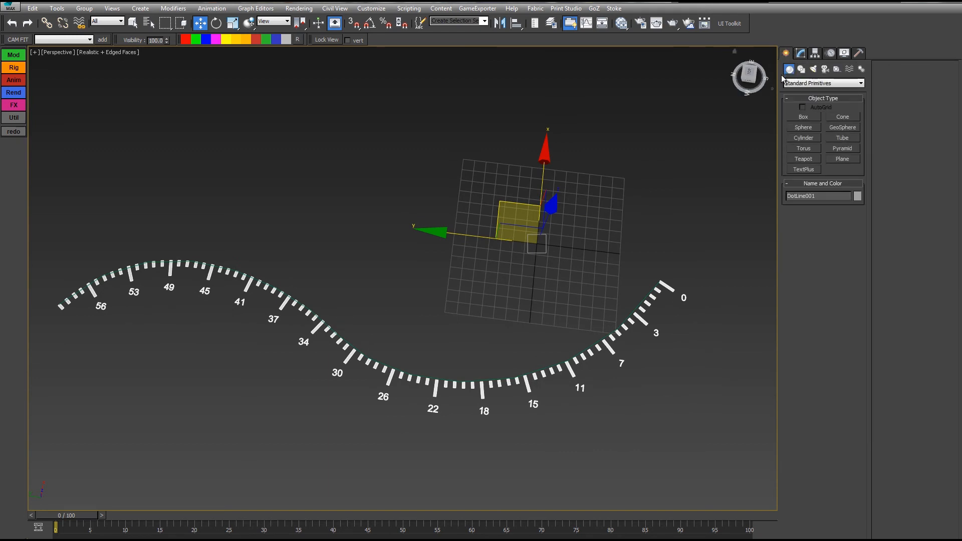
pyautogui.click(843, 159)
pyautogui.moveTo(579, 223); pyautogui.dragTo(538, 253)
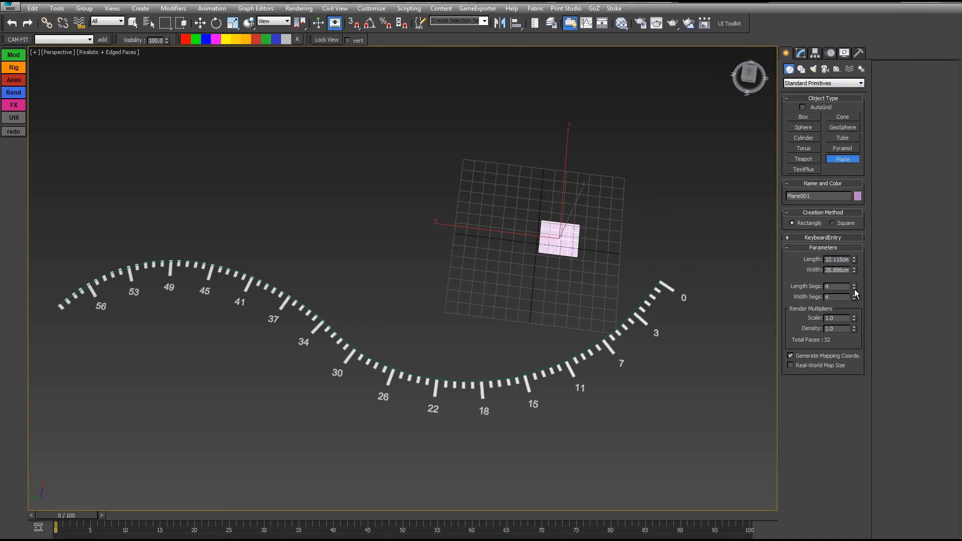
pyautogui.rightClick(586, 241)
pyautogui.rightClick(566, 230)
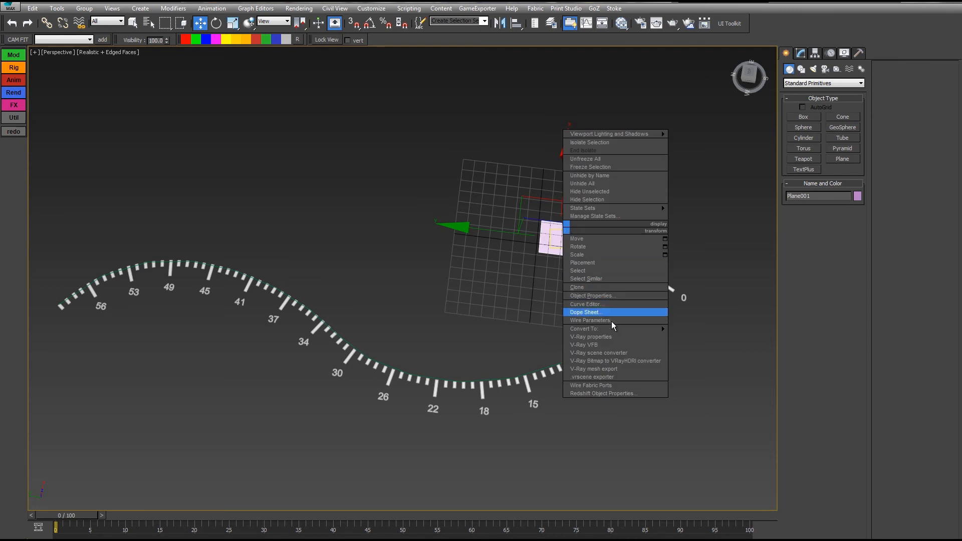
pyautogui.moveTo(619, 331)
pyautogui.click(705, 336)
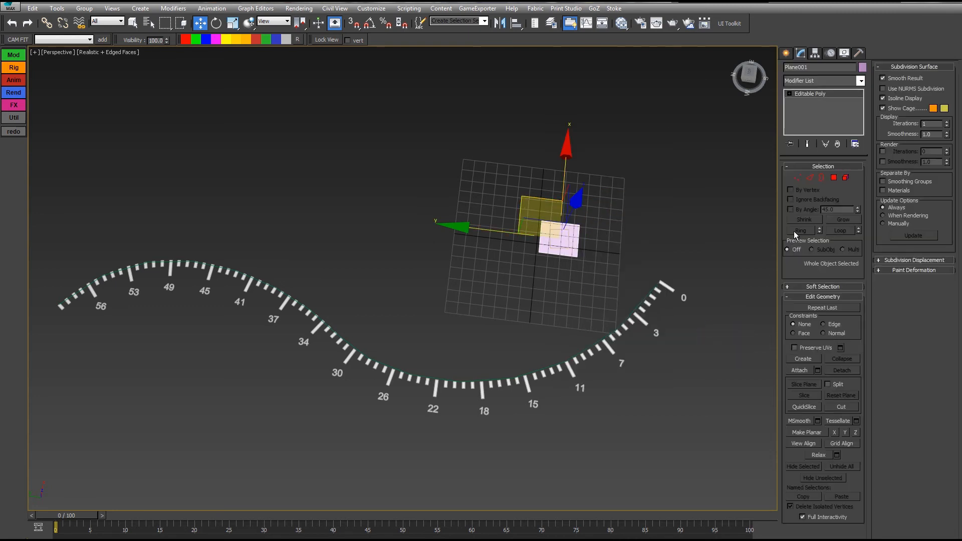
# - Collapse the plane's two upper vertices into one to form a triangle, and leave vertex editing
pyautogui.press('1')
pyautogui.moveTo(508, 233); pyautogui.dragTo(581, 258)
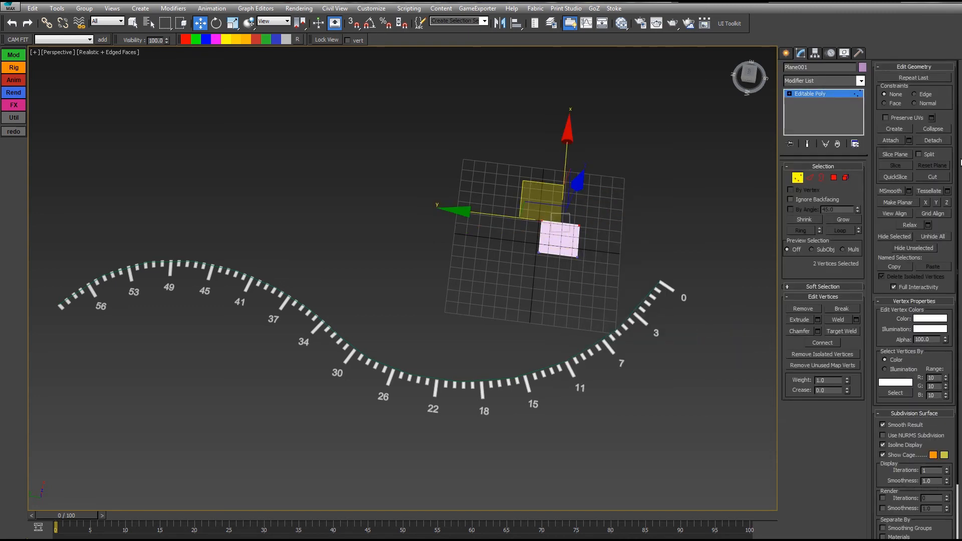
pyautogui.click(934, 129)
pyautogui.click(797, 178)
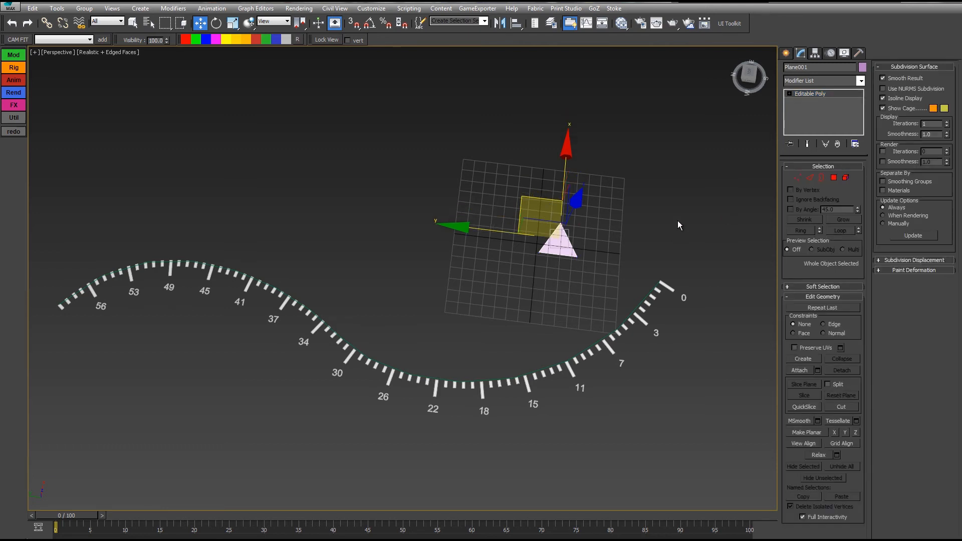
# - Move the triangle's pivot down to its base using Affect Pivot Only
pyautogui.click(815, 53)
pyautogui.click(802, 118)
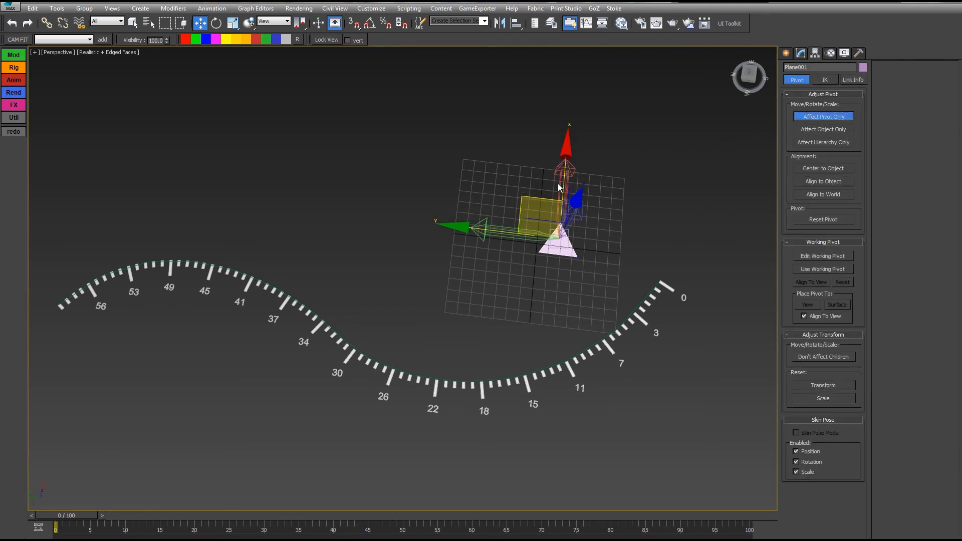
pyautogui.moveTo(560, 188); pyautogui.dragTo(559, 203)
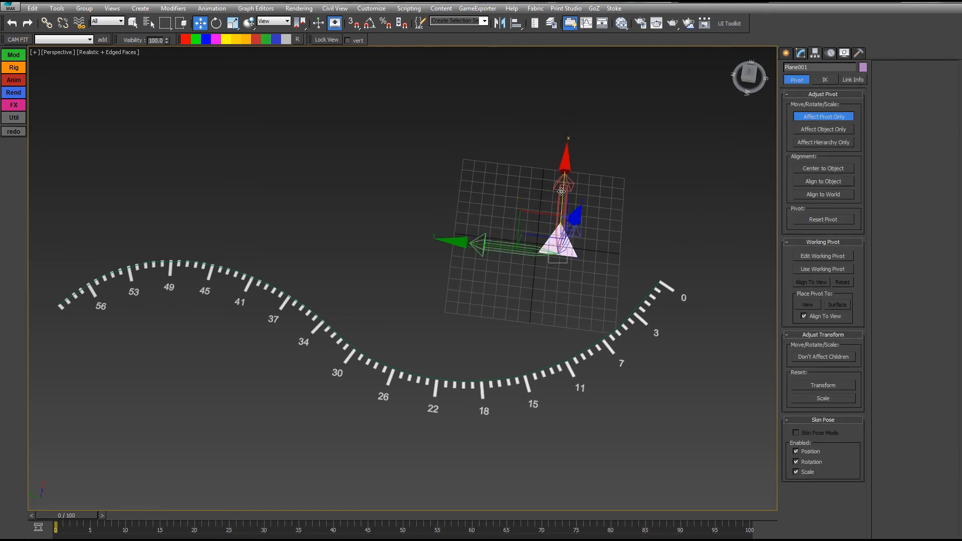
pyautogui.click(830, 119)
# - Assign the triangle as the END mesh of the DotLine object
pyautogui.click(665, 285)
pyautogui.click(802, 54)
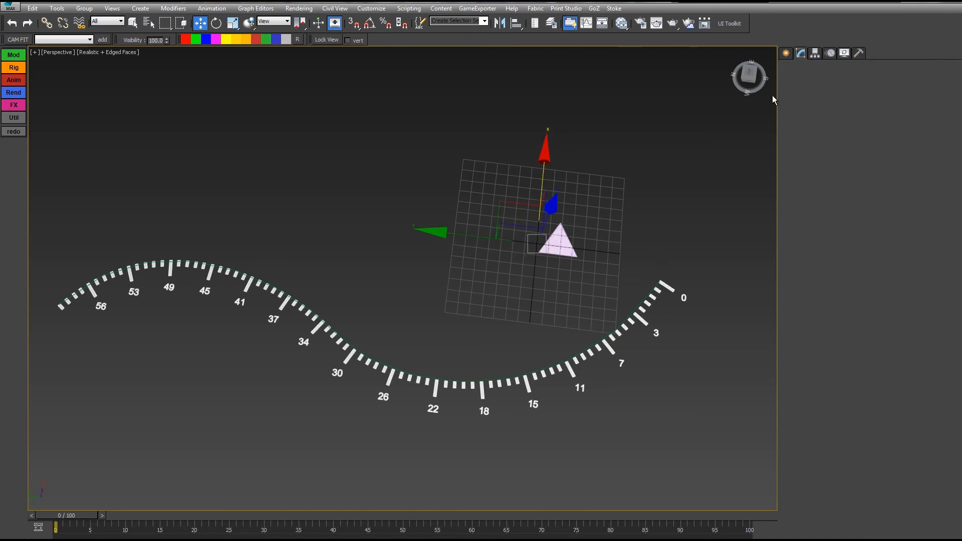
pyautogui.click(897, 225)
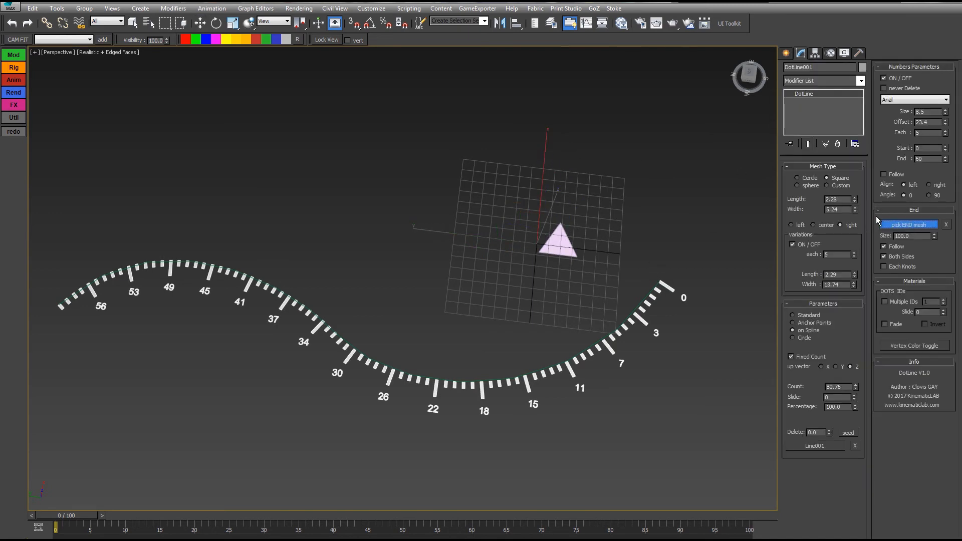
pyautogui.click(560, 244)
pyautogui.moveTo(533, 229); pyautogui.dragTo(568, 218, button='middle')
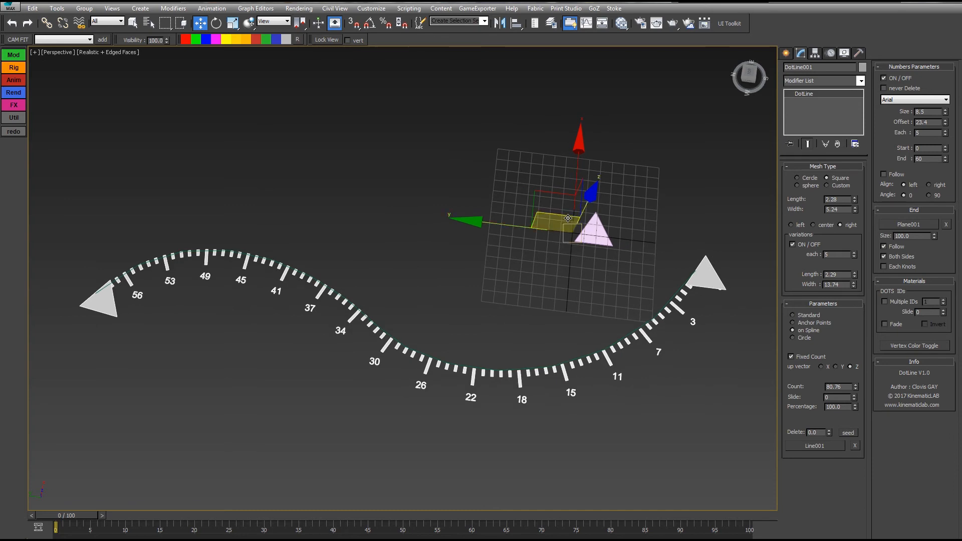
# - Rotate the source triangle about a quarter turn counterclockwise and reselect the DotLine object
pyautogui.click(604, 253)
pyautogui.press('e')
pyautogui.moveTo(642, 320); pyautogui.dragTo(698, 250)
pyautogui.click(422, 257)
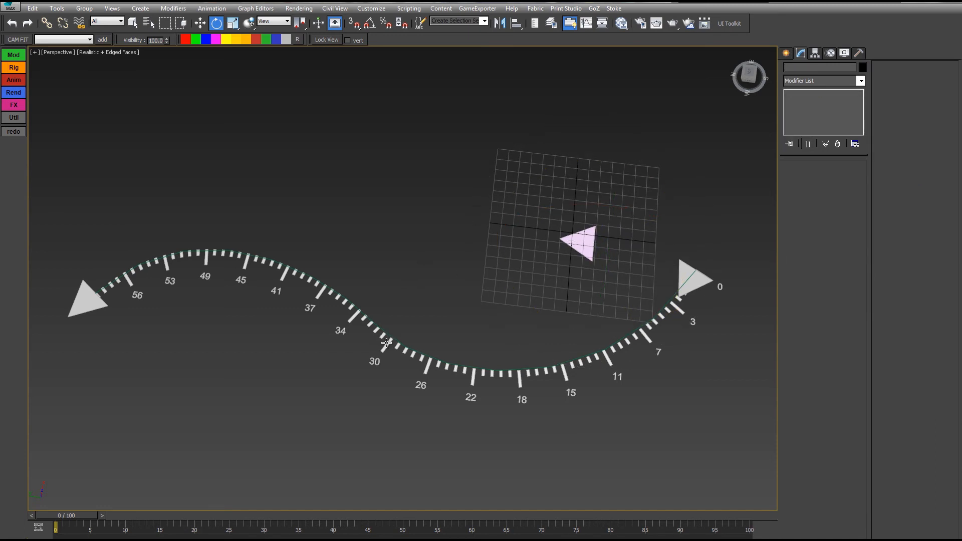
pyautogui.click(386, 343)
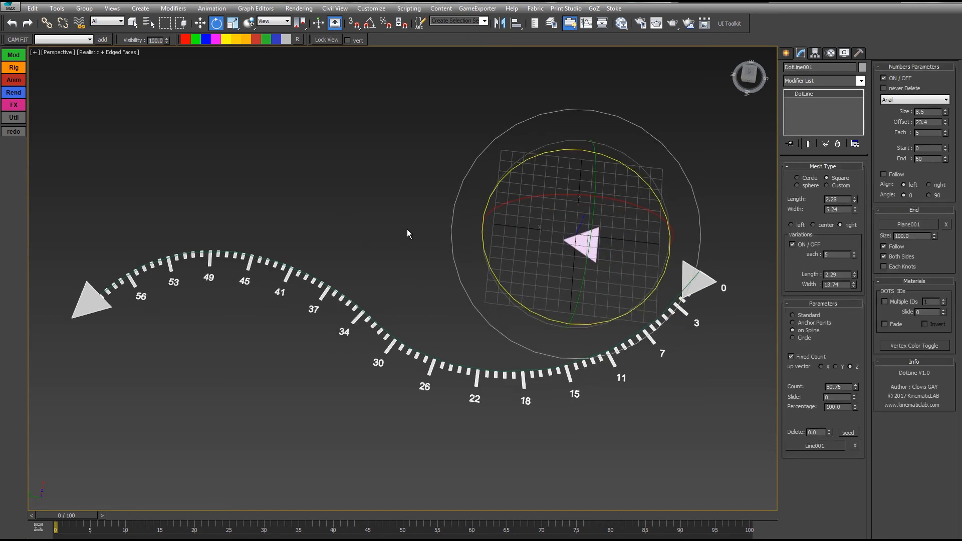
# - Toggle the end meshes' Both Sides option, set their size to 95.9, and reduce the DotLine's Percentage to 57.1
pyautogui.scroll(-3, 407, 229)
pyautogui.moveTo(402, 206); pyautogui.dragTo(409, 218, button='middle')
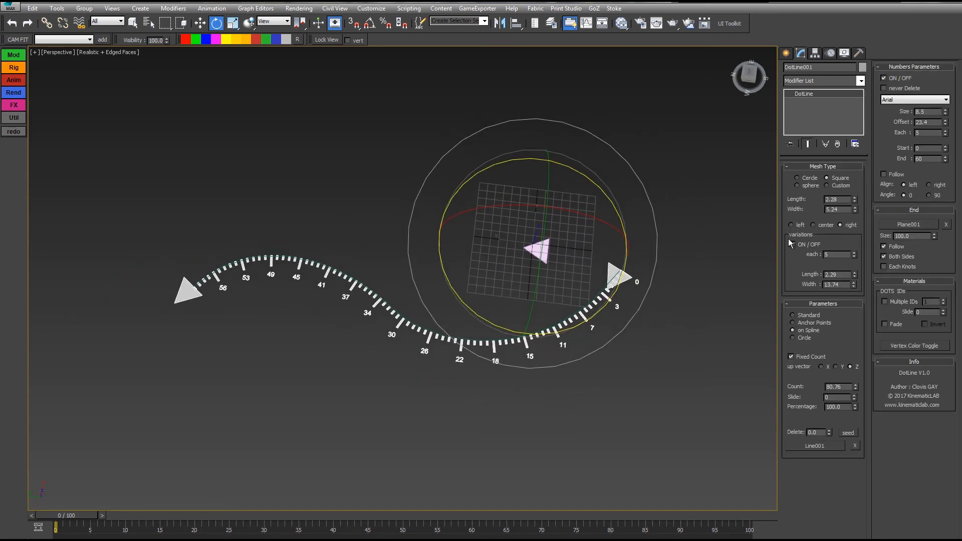
pyautogui.click(885, 257)
pyautogui.moveTo(935, 234); pyautogui.dragTo(849, 253)
pyautogui.moveTo(856, 408); pyautogui.dragTo(875, 51)
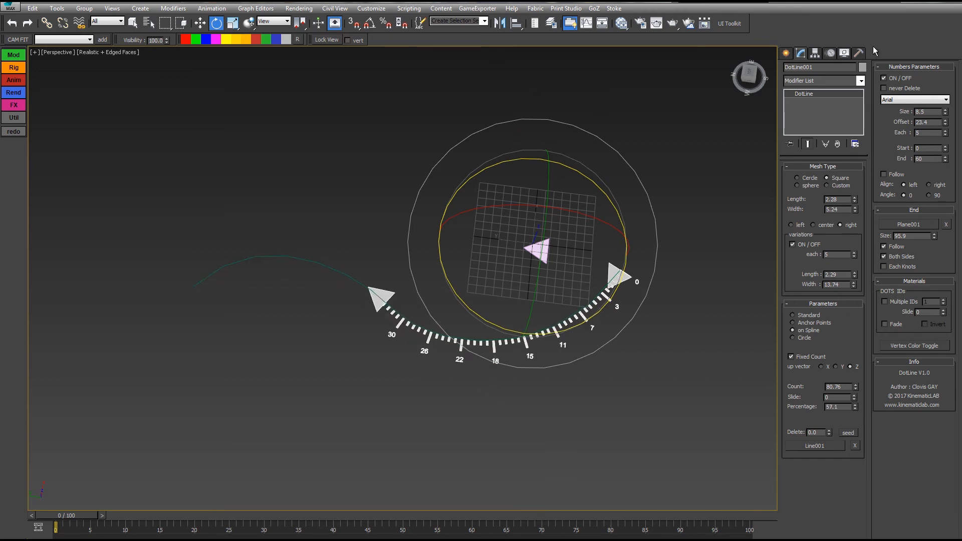
# - Compare the end meshes with Follow off and on, leaving it on, and raise Percentage to 100
pyautogui.click(883, 245)
pyautogui.click(883, 246)
pyautogui.click(885, 245)
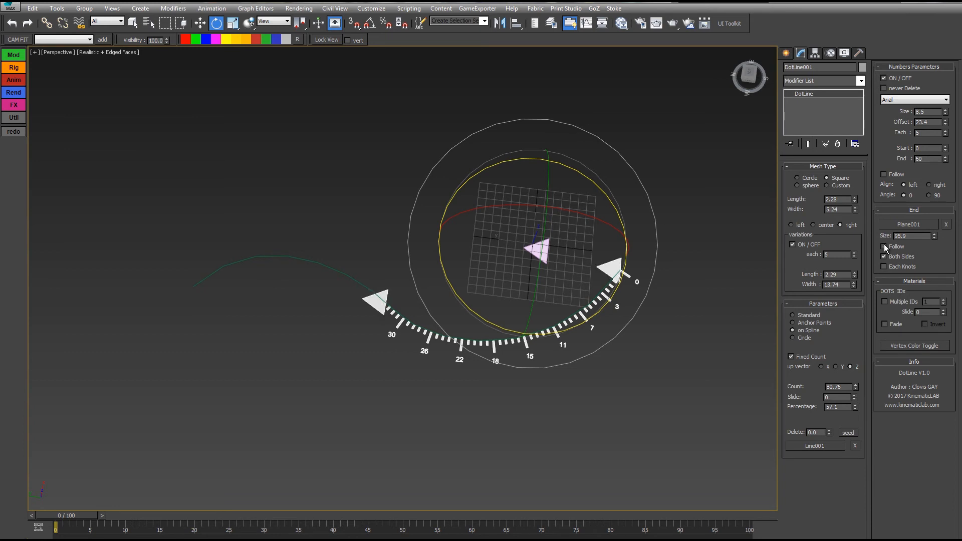
pyautogui.moveTo(856, 407); pyautogui.dragTo(727, 277)
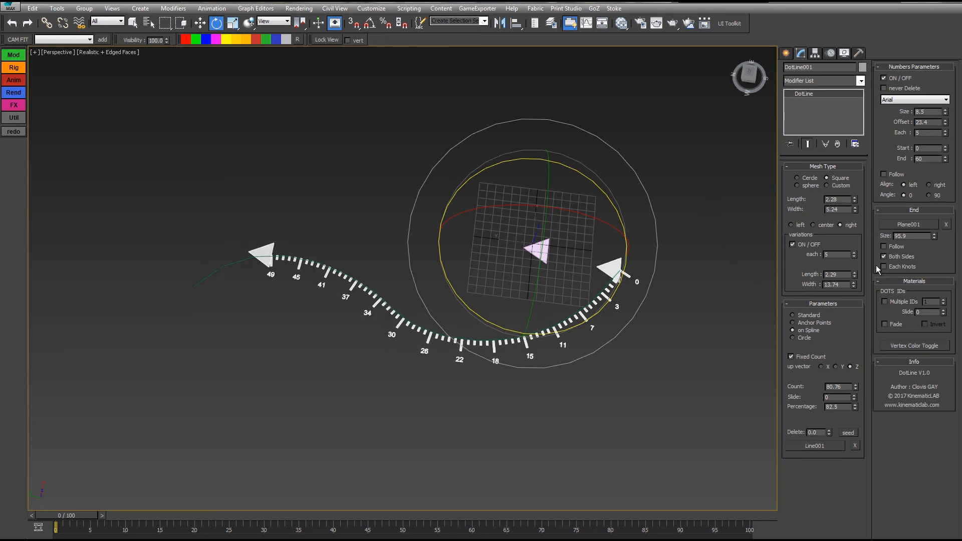
pyautogui.click(890, 247)
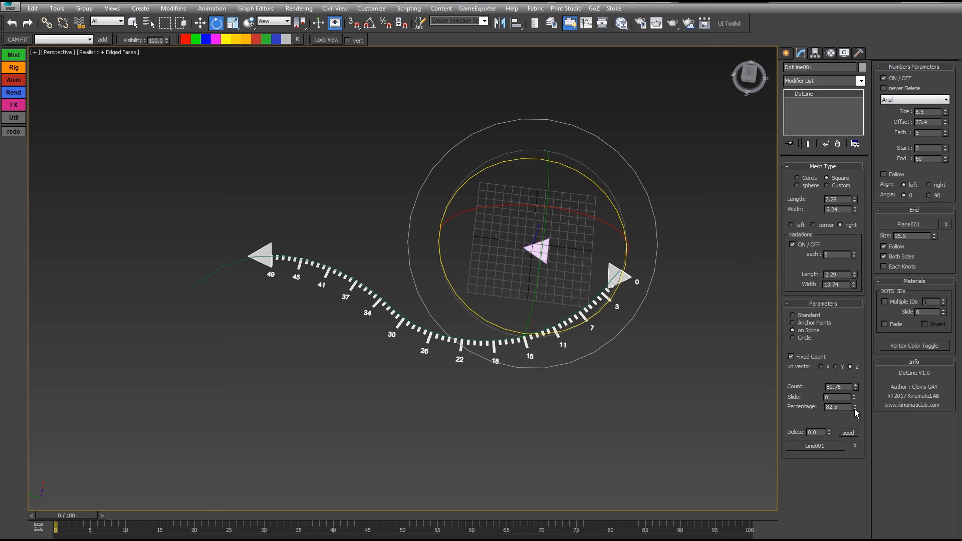
pyautogui.moveTo(856, 412); pyautogui.dragTo(855, 386)
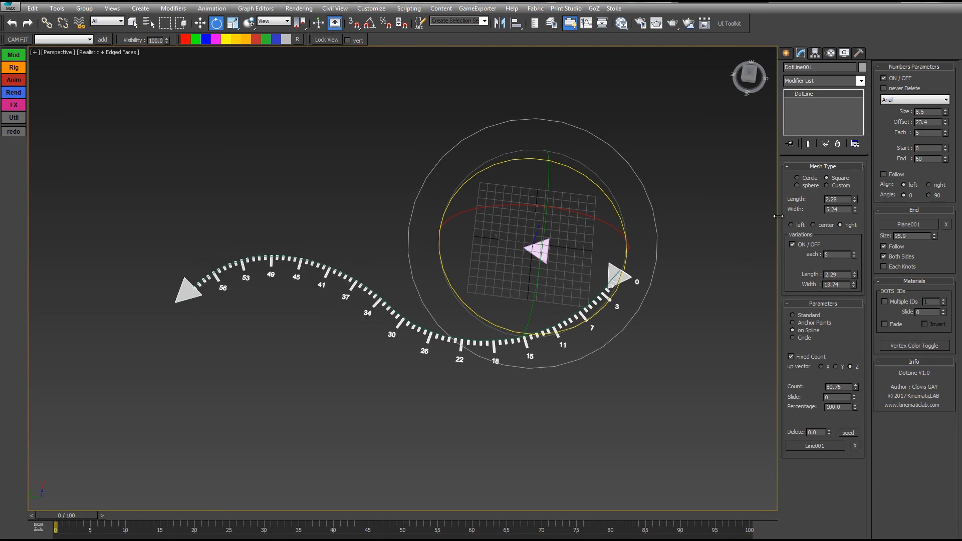
# - Enable Each Knots for the end meshes, and reshape the spline by moving its middle vertex upward and rotating its tangent
pyautogui.click(884, 267)
pyautogui.click(612, 270)
pyautogui.click(354, 277)
pyautogui.press('1')
pyautogui.click(392, 303)
pyautogui.press('w')
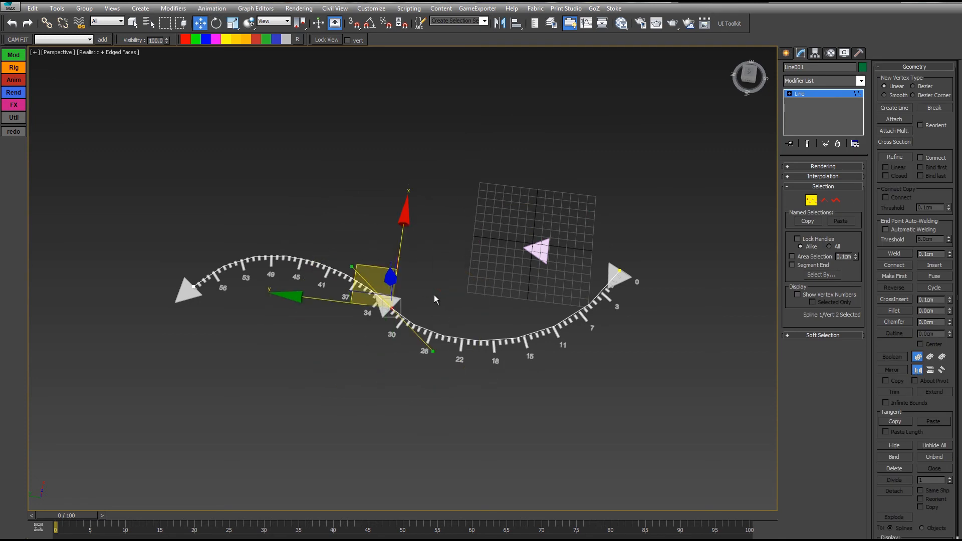
pyautogui.moveTo(361, 277); pyautogui.dragTo(353, 157)
pyautogui.press('e')
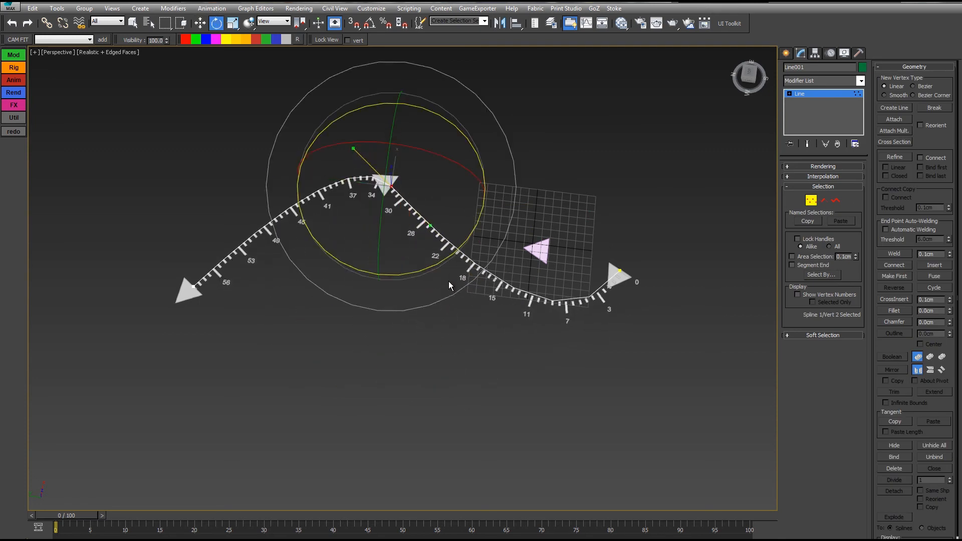
pyautogui.moveTo(458, 240); pyautogui.dragTo(481, 245)
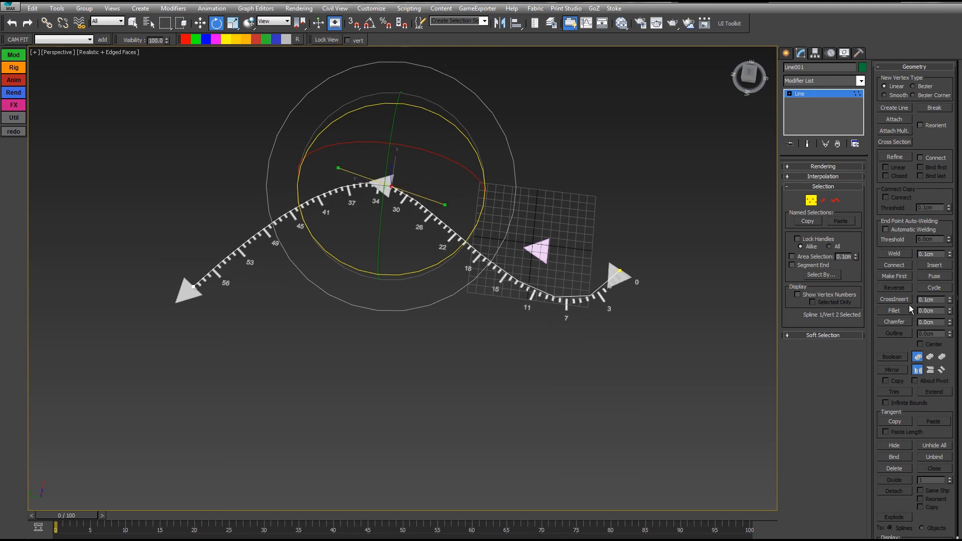
# - Refine the spline with a new vertex between the middle knot and the 0 end, and move it down and slightly left
pyautogui.click(895, 158)
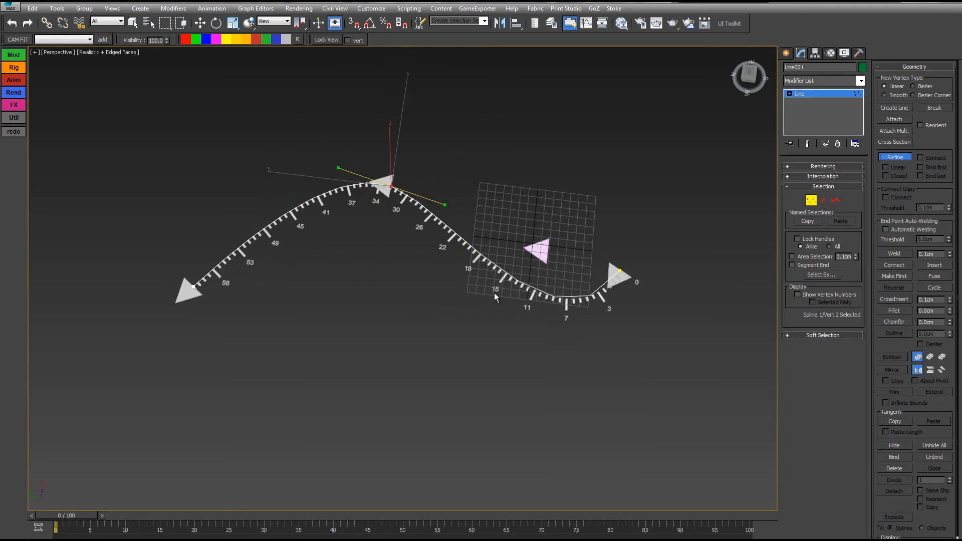
pyautogui.click(497, 266)
pyautogui.press('w')
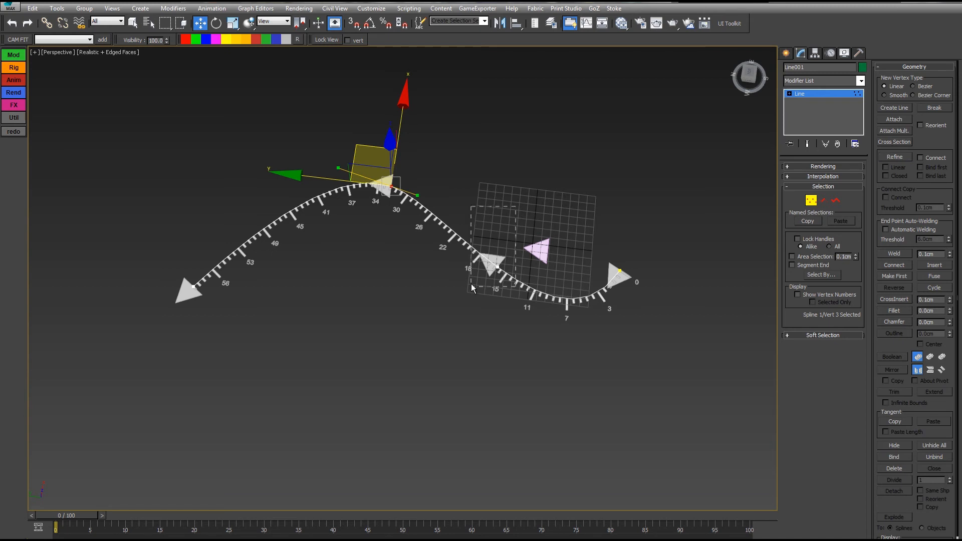
pyautogui.moveTo(472, 285); pyautogui.dragTo(471, 287)
pyautogui.moveTo(463, 224); pyautogui.dragTo(450, 273)
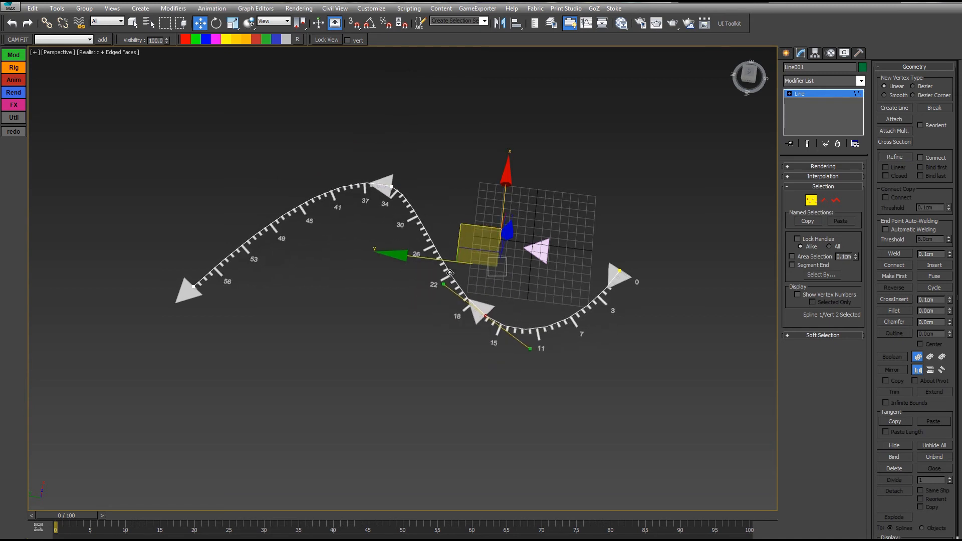
pyautogui.press('1')
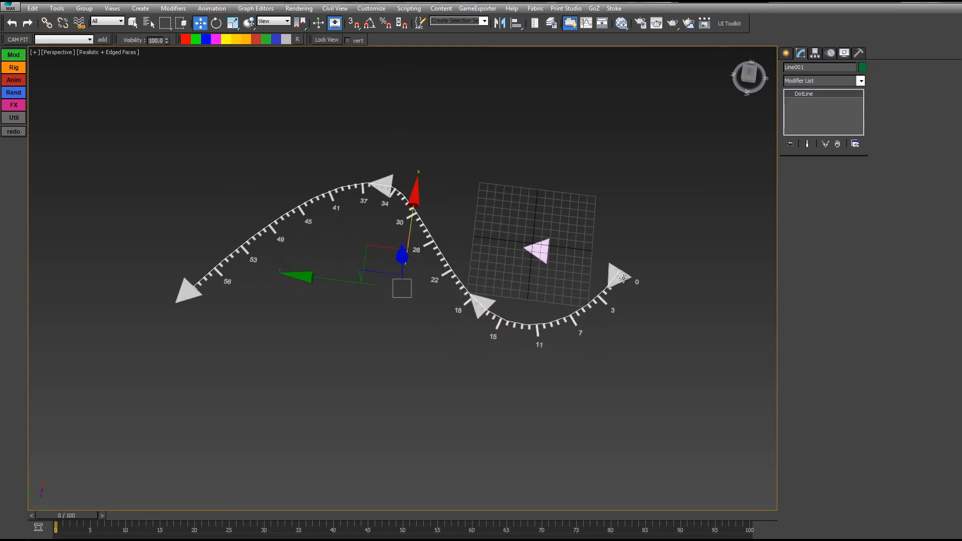
# - Switch the DotLine object to Standard mode and test its Percentage value
pyautogui.click(624, 278)
pyautogui.moveTo(609, 262); pyautogui.dragTo(606, 287, button='middle')
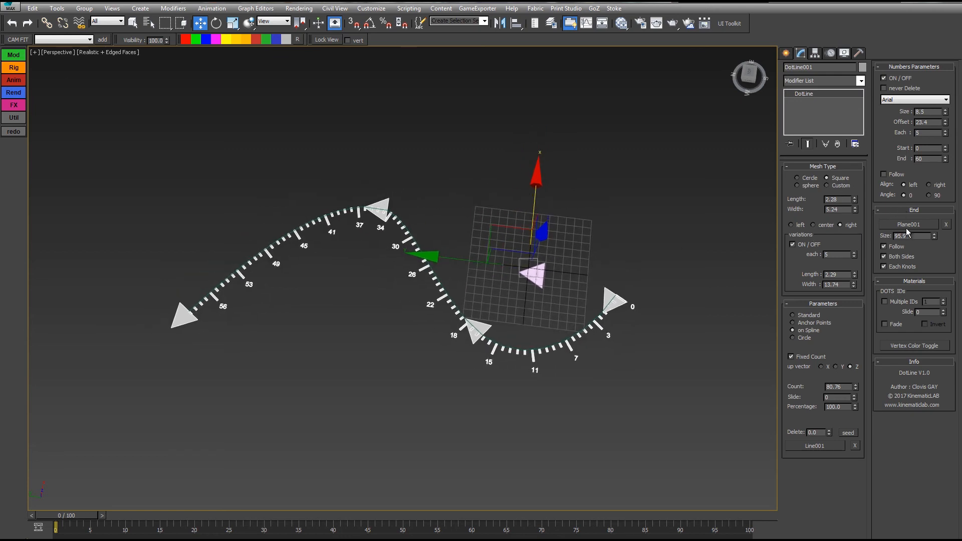
pyautogui.click(793, 314)
pyautogui.moveTo(599, 249); pyautogui.dragTo(636, 279, button='middle')
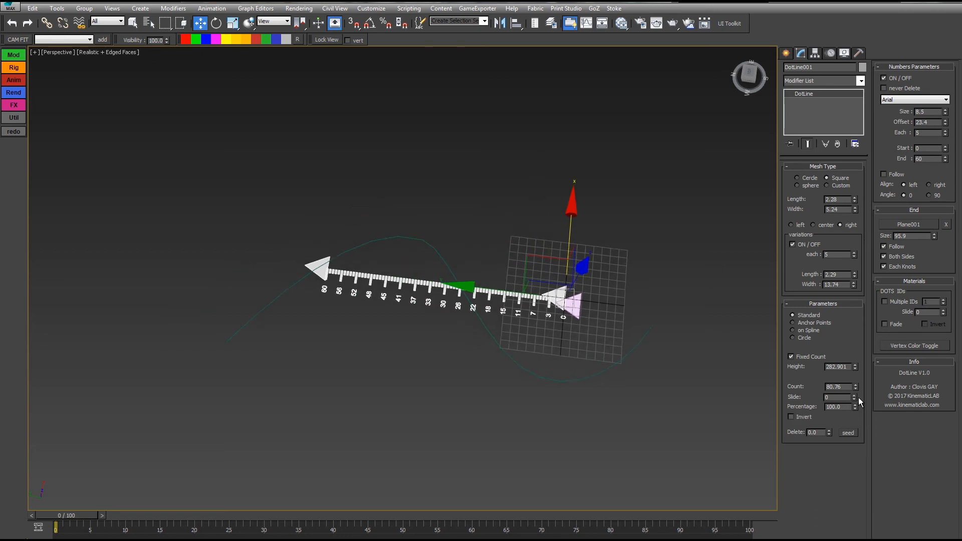
pyautogui.moveTo(855, 407); pyautogui.dragTo(377, 224)
# - Create four Point helpers in a zigzag row below the spline
pyautogui.click(786, 53)
pyautogui.click(837, 69)
pyautogui.click(804, 148)
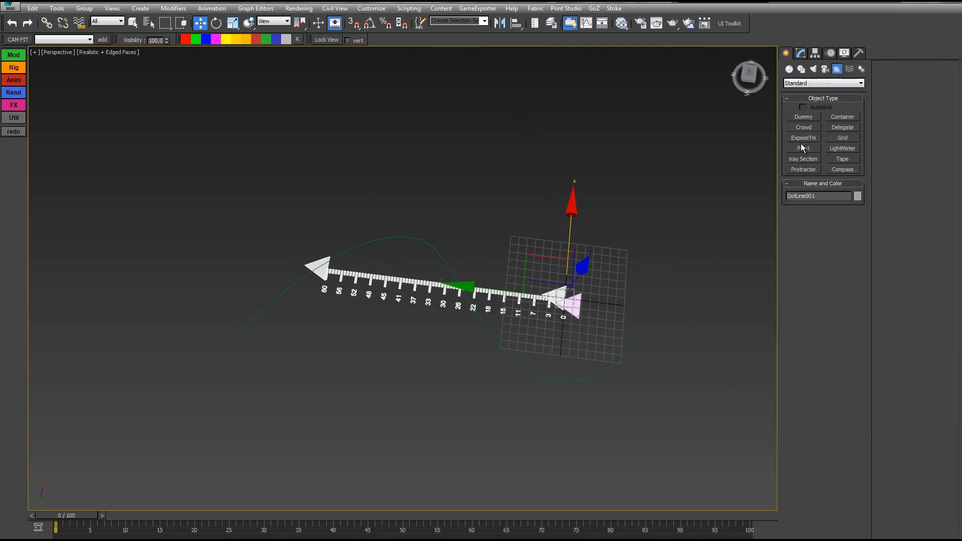
pyautogui.click(247, 454)
pyautogui.click(382, 399)
pyautogui.click(540, 461)
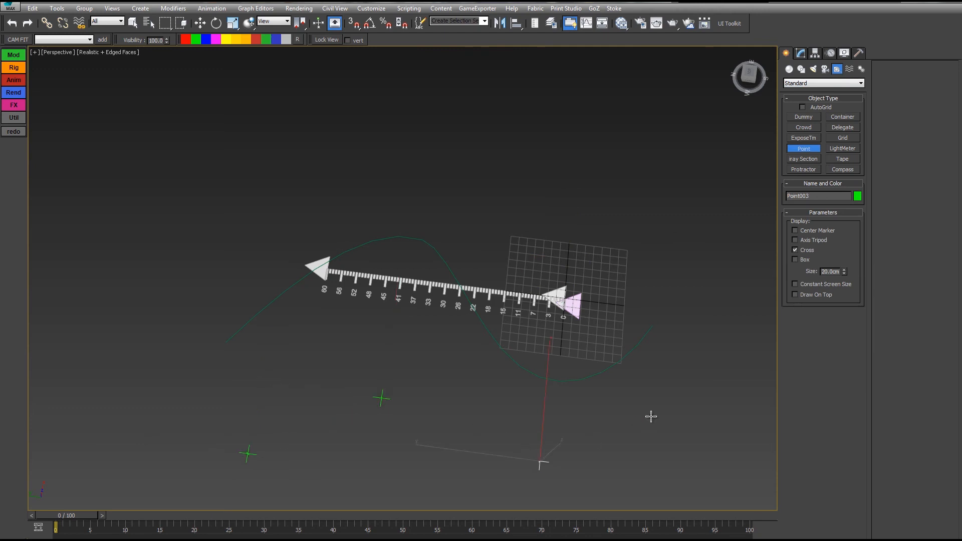
pyautogui.click(652, 418)
pyautogui.rightClick(758, 342)
# - Set the DotLine object to Anchor Points mode and add the four Point helpers in order, starting from the leftmost one
pyautogui.click(527, 303)
pyautogui.click(522, 295)
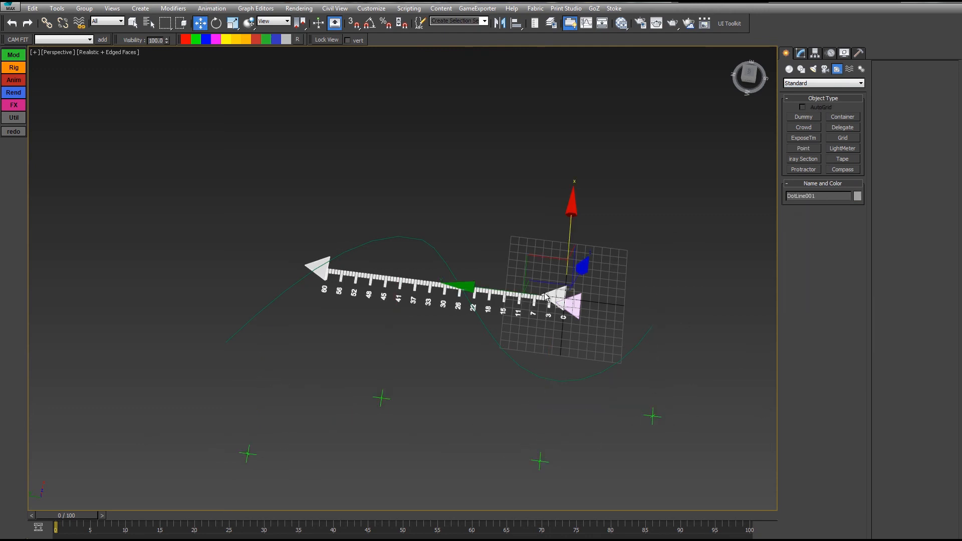
pyautogui.click(801, 53)
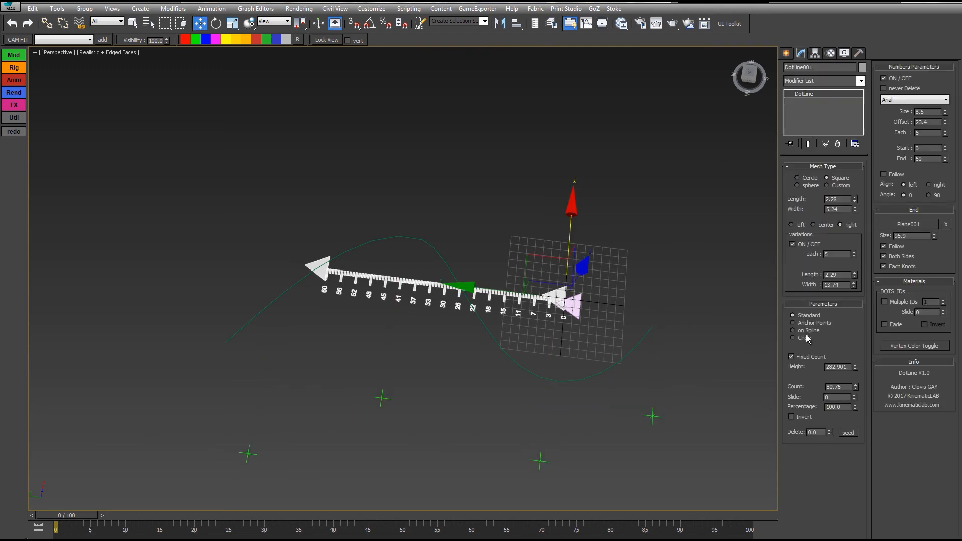
pyautogui.click(793, 323)
pyautogui.click(853, 427)
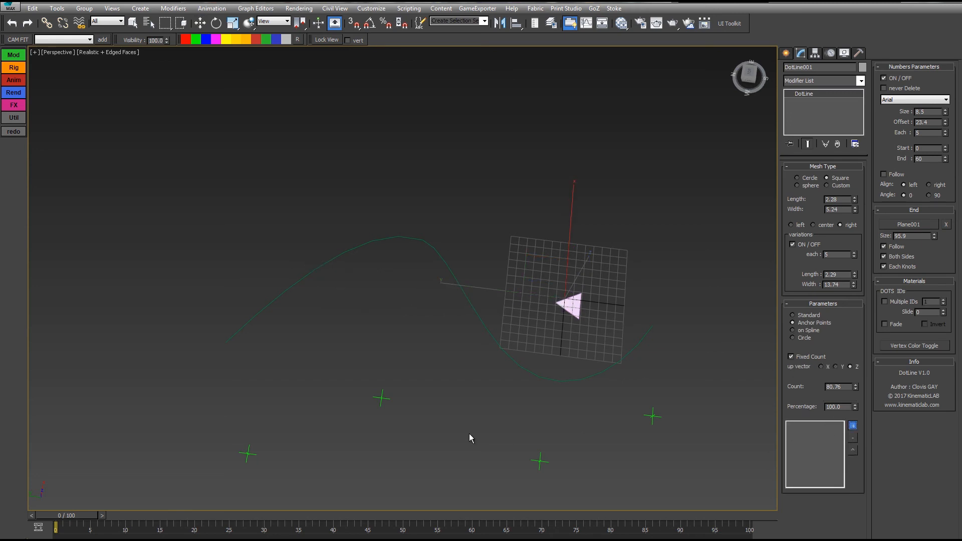
pyautogui.click(247, 454)
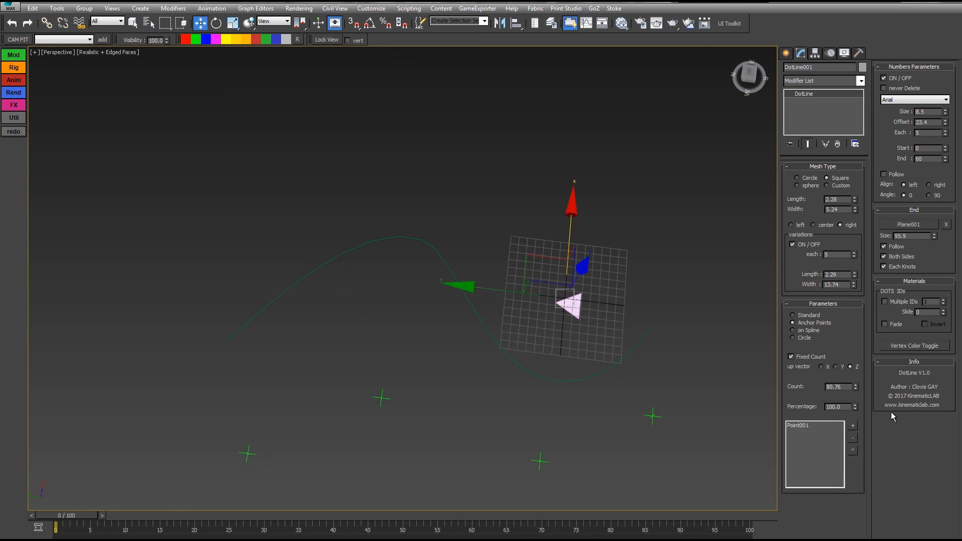
pyautogui.click(853, 427)
pyautogui.click(387, 397)
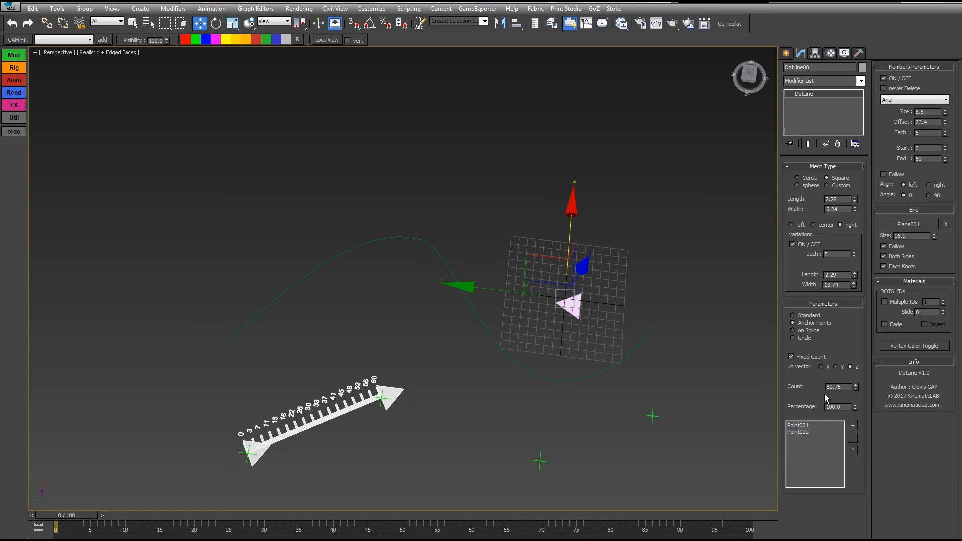
pyautogui.click(854, 427)
pyautogui.click(538, 461)
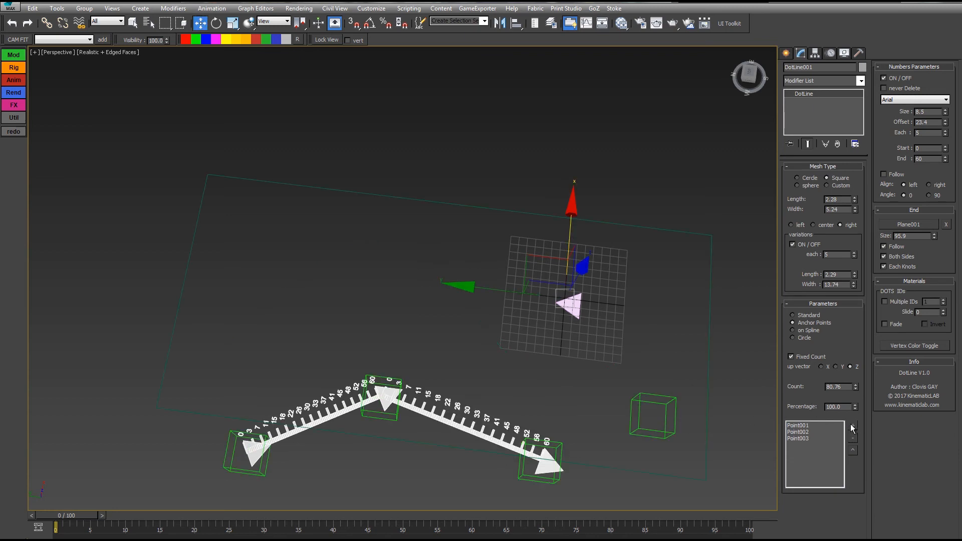
pyautogui.click(853, 426)
pyautogui.click(652, 416)
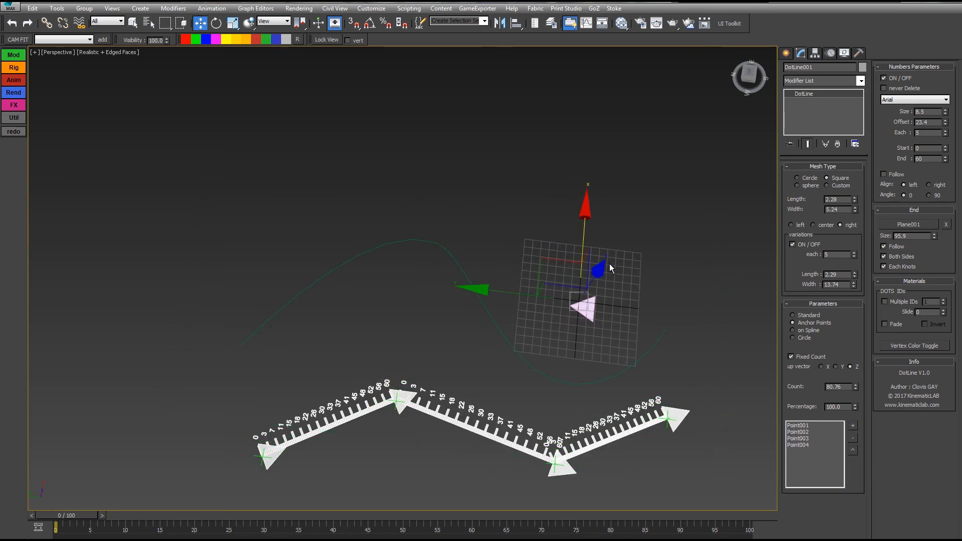
# - Set the DotLine's count to 20 and test the Percentage value across the anchor point segments
pyautogui.click(793, 357)
pyautogui.moveTo(850, 387); pyautogui.dragTo(825, 380)
pyautogui.write('60')
pyautogui.press('Return')
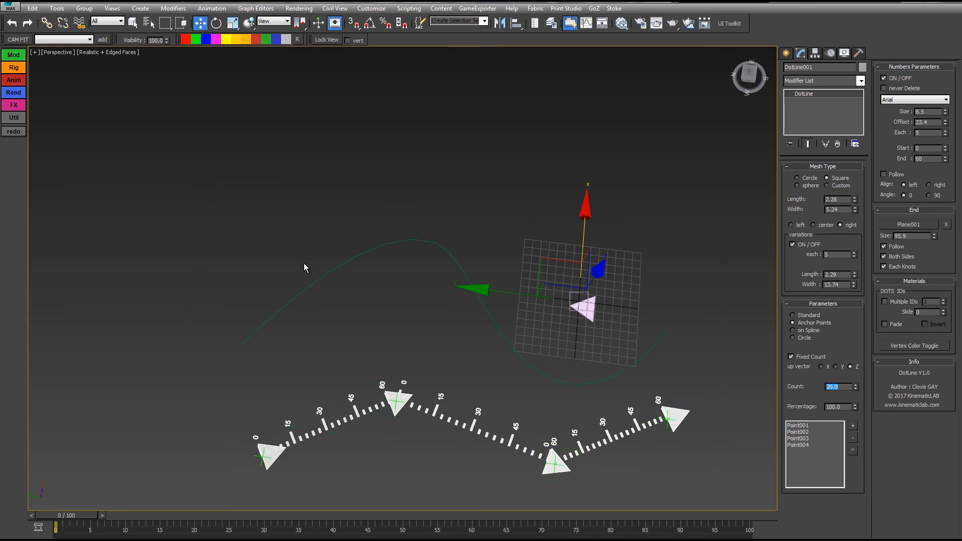
pyautogui.moveTo(383, 189); pyautogui.dragTo(382, 127, button='middle')
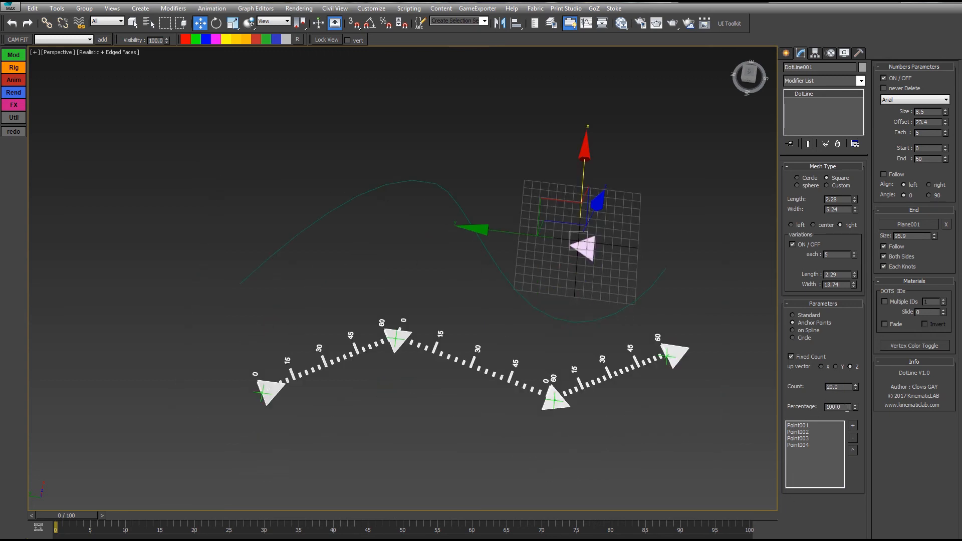
pyautogui.moveTo(857, 409); pyautogui.dragTo(661, 343)
pyautogui.click(661, 343)
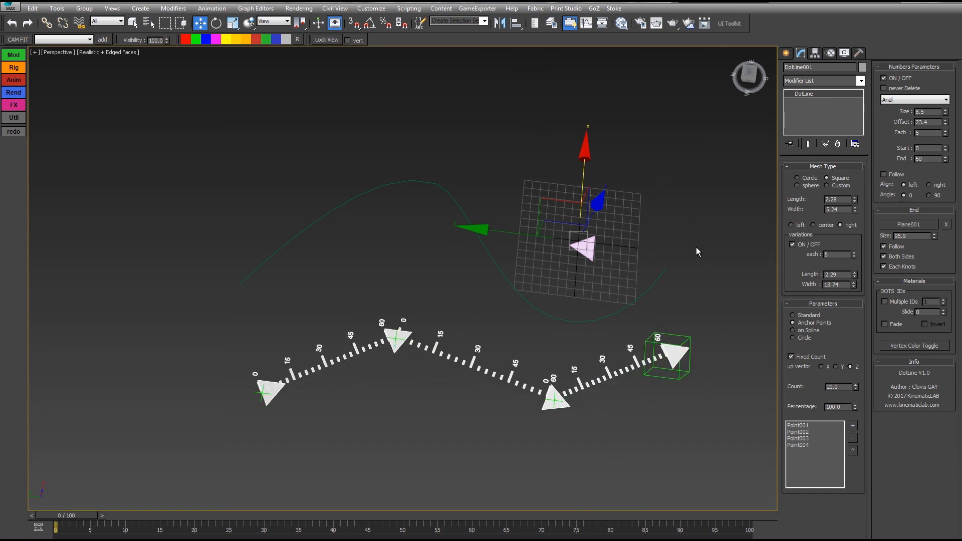
# - Switch the DotLine object back to Standard mode and raise its count to 44.2
pyautogui.moveTo(586, 253); pyautogui.dragTo(560, 227, button='middle')
pyautogui.click(808, 316)
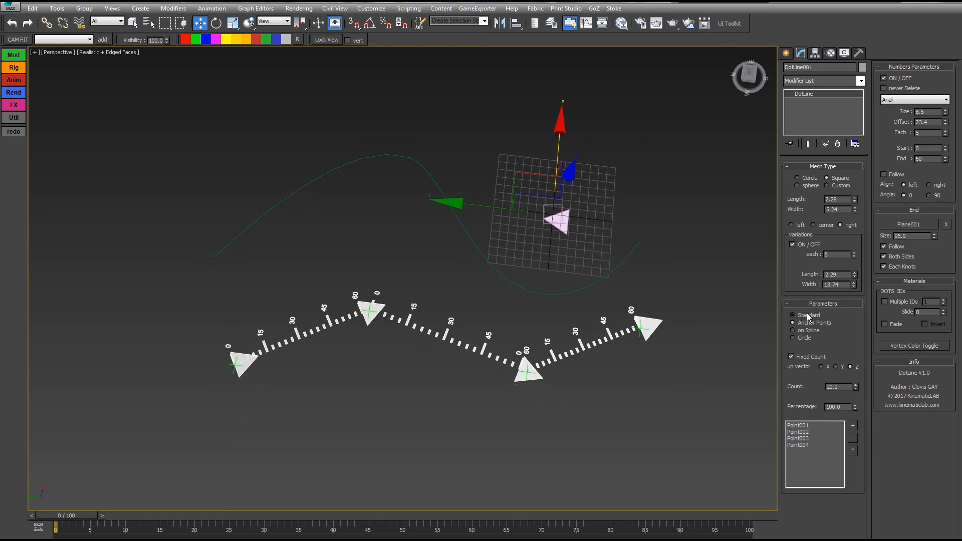
pyautogui.moveTo(504, 236); pyautogui.dragTo(525, 346, button='middle')
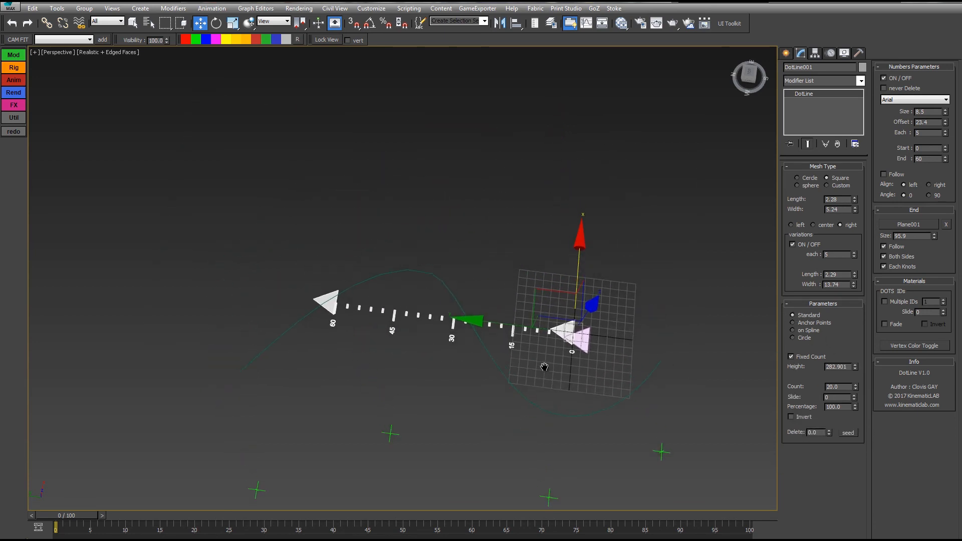
pyautogui.moveTo(857, 393); pyautogui.dragTo(818, 288)
# - Switch the DotLine object to Circle mode and test its Percentage value
pyautogui.click(801, 339)
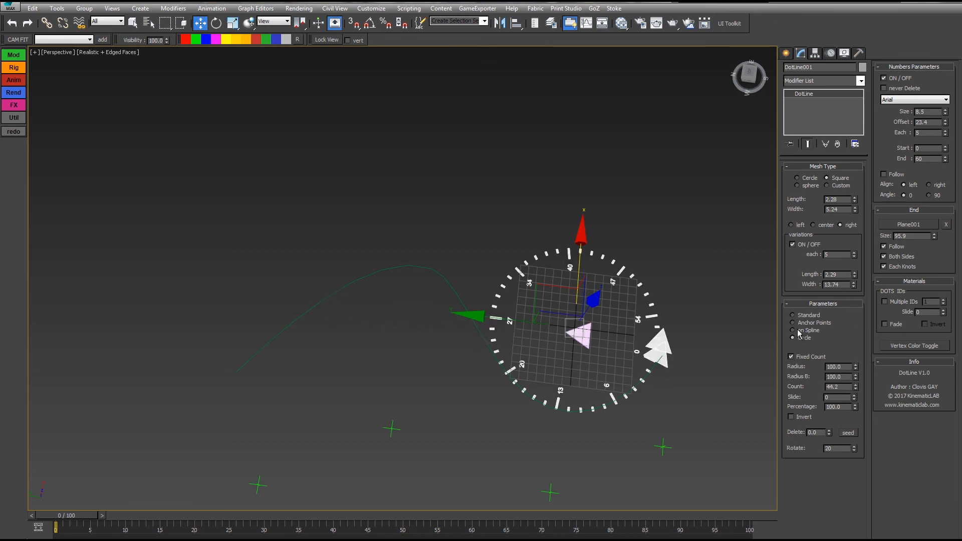
pyautogui.moveTo(687, 302); pyautogui.dragTo(650, 301, button='middle')
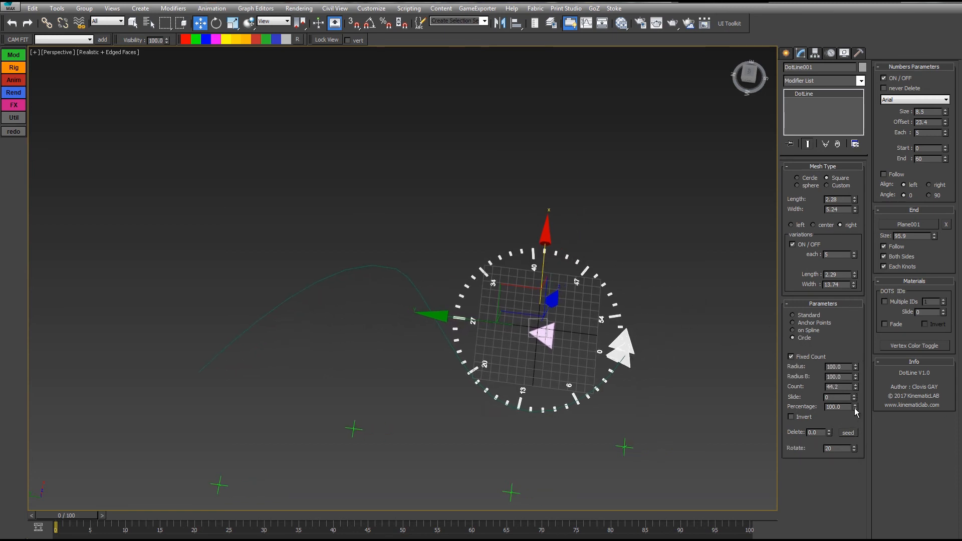
pyautogui.moveTo(856, 409); pyautogui.dragTo(604, 366)
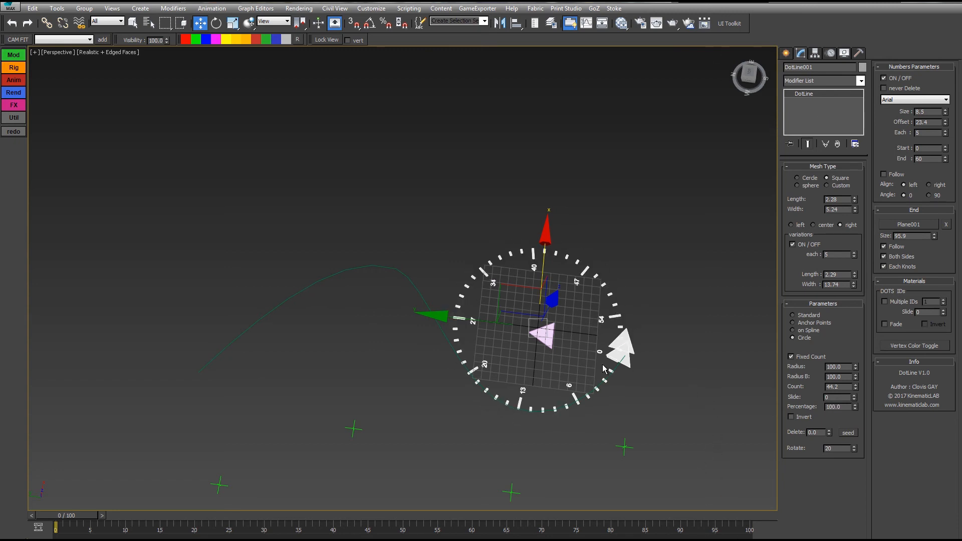
# - Move the source triangle and the spline clear of the circular DotLine, and reselect the DotLine object
pyautogui.click(542, 338)
pyautogui.moveTo(533, 319); pyautogui.dragTo(754, 236)
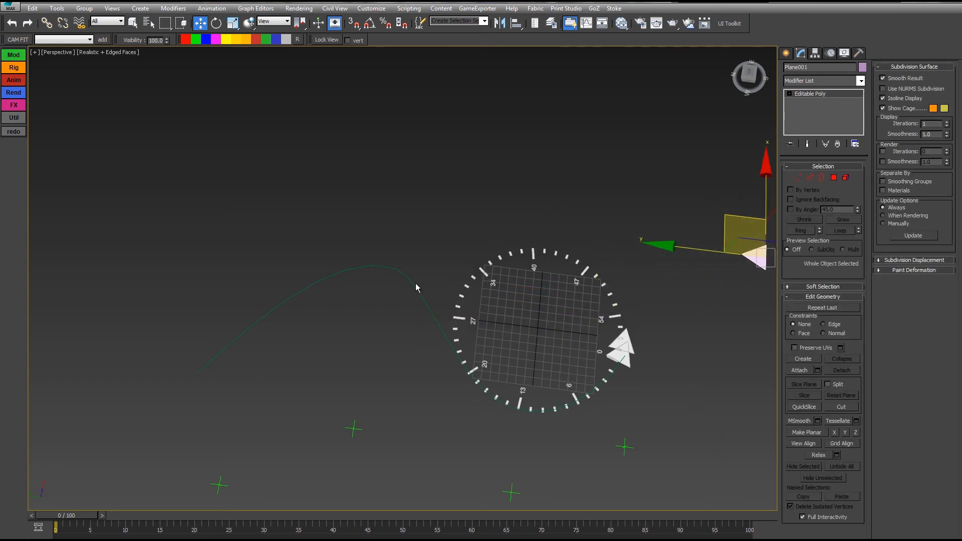
pyautogui.moveTo(415, 288); pyautogui.dragTo(77, 317)
pyautogui.moveTo(474, 326); pyautogui.dragTo(409, 314, button='middle')
pyautogui.scroll(3, 409, 297)
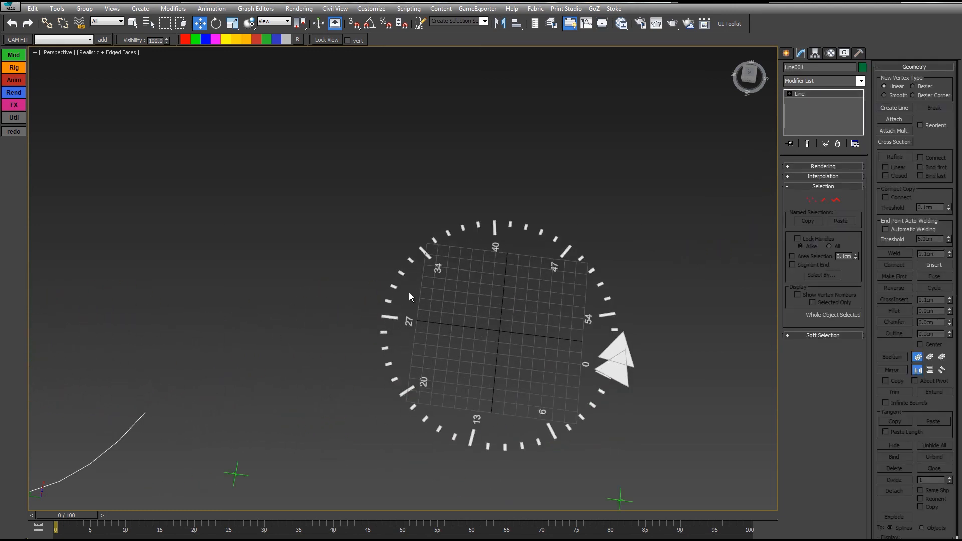
pyautogui.click(566, 251)
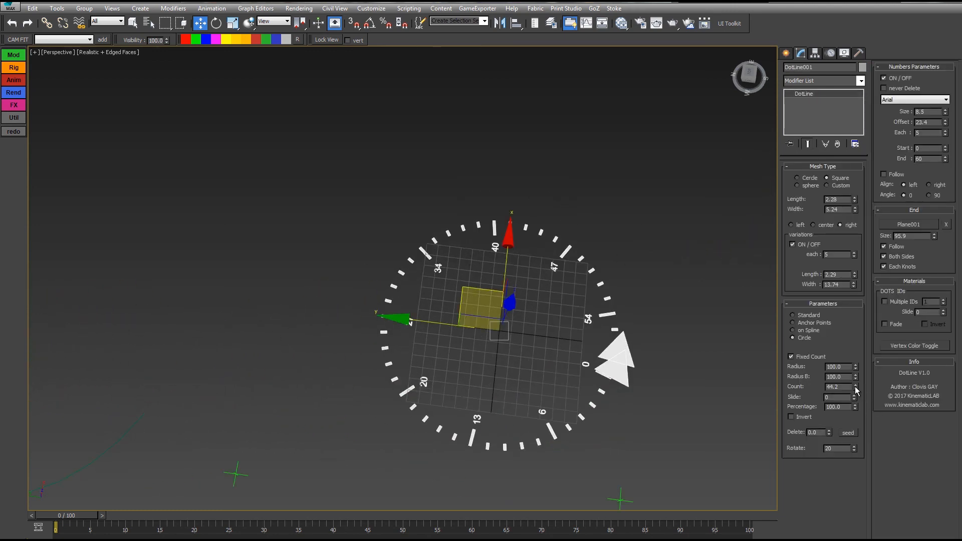
# - Raise the circular DotLine's count to 85.6 and set its Percentage to 74.3
pyautogui.moveTo(857, 391); pyautogui.dragTo(805, 178)
pyautogui.moveTo(857, 408); pyautogui.dragTo(645, 481)
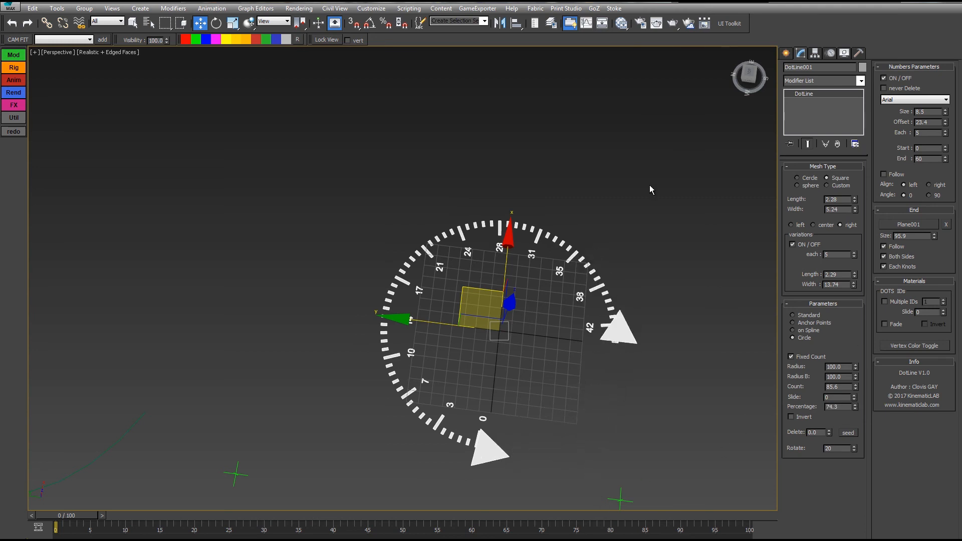
pyautogui.moveTo(650, 190); pyautogui.dragTo(602, 195, button='middle')
pyautogui.moveTo(644, 287); pyautogui.dragTo(627, 272, button='middle')
pyautogui.keyDown('alt'); pyautogui.moveTo(688, 309); pyautogui.dragTo(631, 243, button='middle'); pyautogui.keyUp('alt')
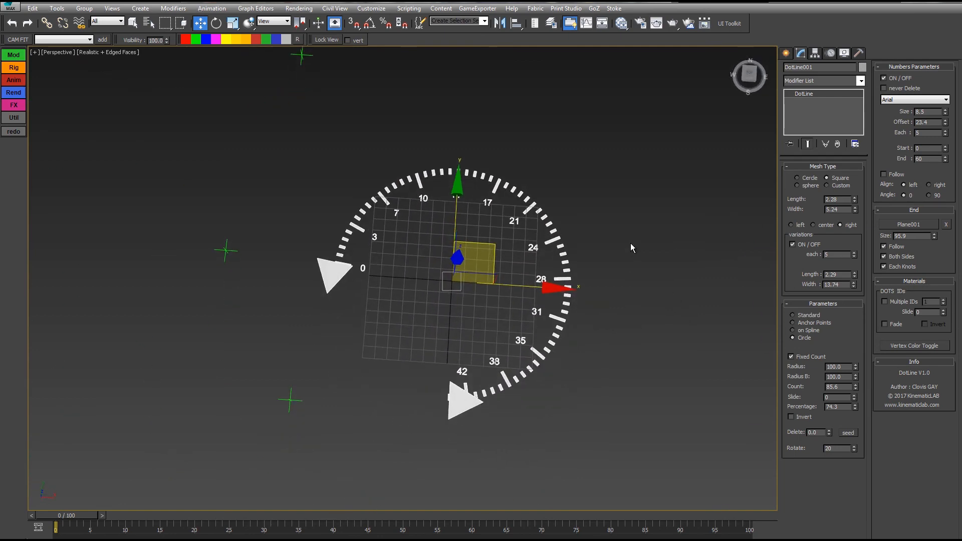
pyautogui.moveTo(608, 333); pyautogui.dragTo(618, 359, button='middle')
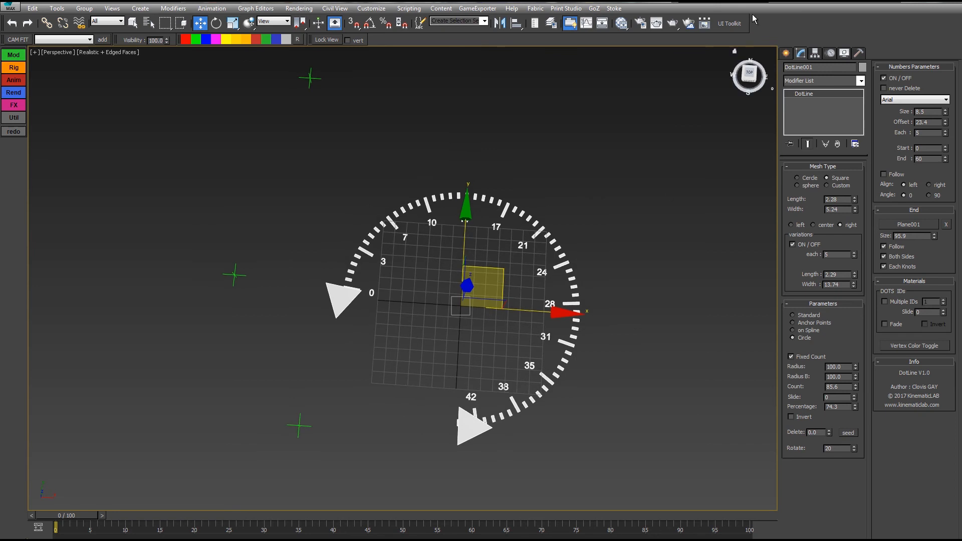
pyautogui.moveTo(657, 272); pyautogui.dragTo(624, 314, button='middle')
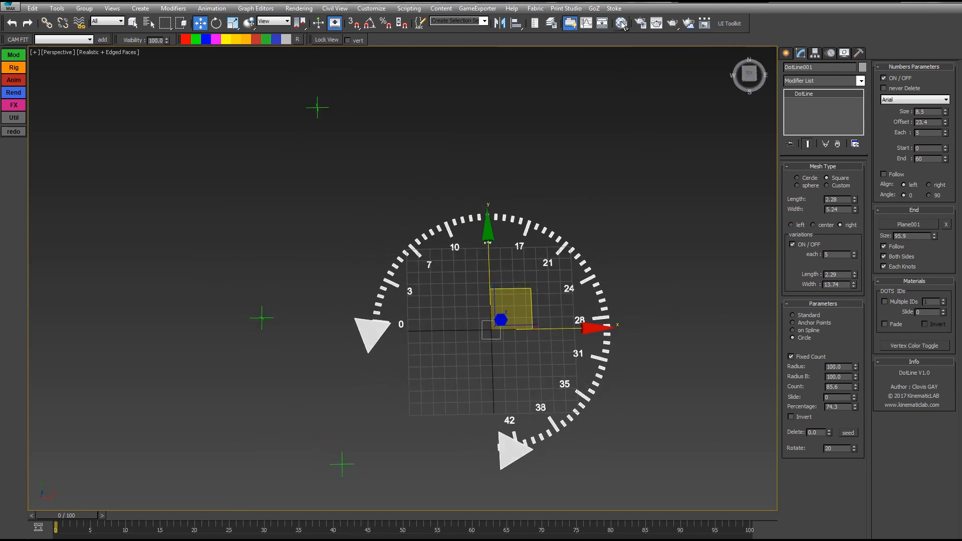
# - Create a Multi/Sub-Object material in the Slate Material Editor, assign it to the DotLine object, and turn off edged faces in the viewport
pyautogui.click(622, 23)
pyautogui.press('m')
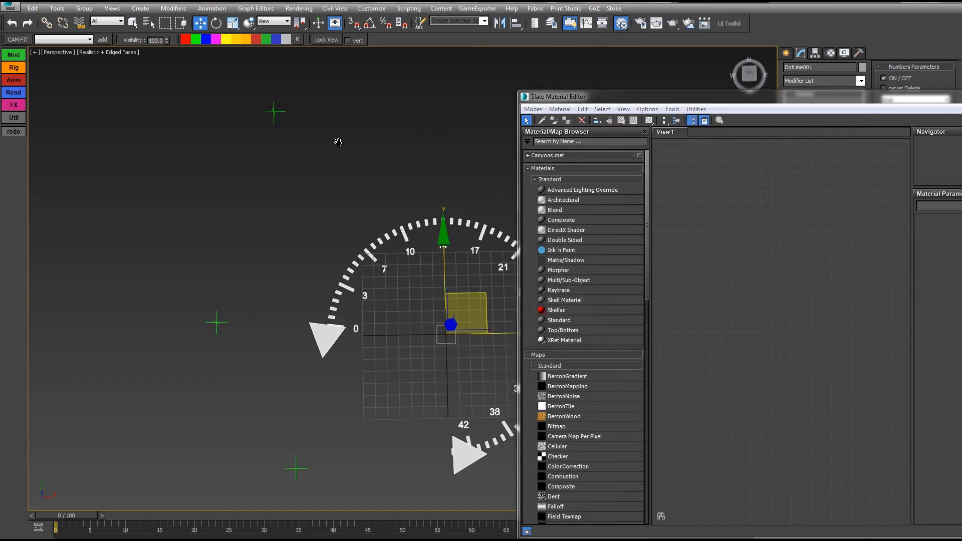
pyautogui.moveTo(590, 285); pyautogui.dragTo(803, 224)
pyautogui.rightClick(776, 227)
pyautogui.click(817, 241)
pyautogui.moveTo(461, 186); pyautogui.dragTo(428, 183, button='middle')
pyautogui.press('F4')
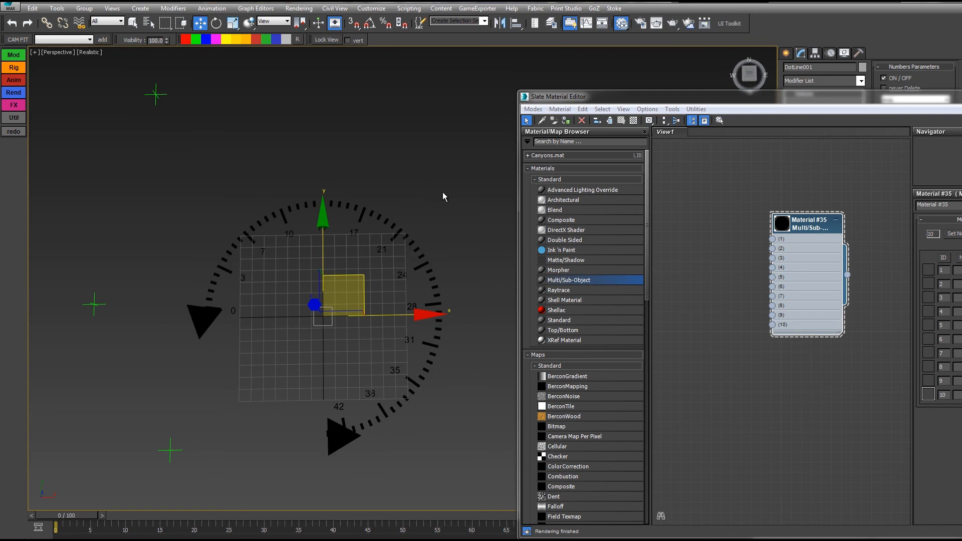
# - Add three collapsed Standard materials and wire them into slots 1, 2 and 3 of the Multi/Sub-Object material
pyautogui.moveTo(564, 324); pyautogui.dragTo(683, 208)
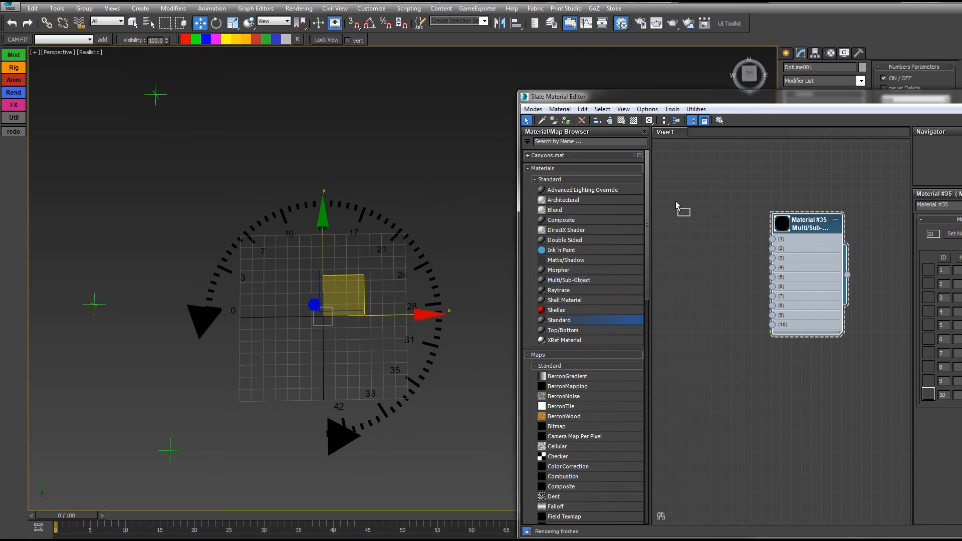
pyautogui.moveTo(707, 266); pyautogui.dragTo(776, 242)
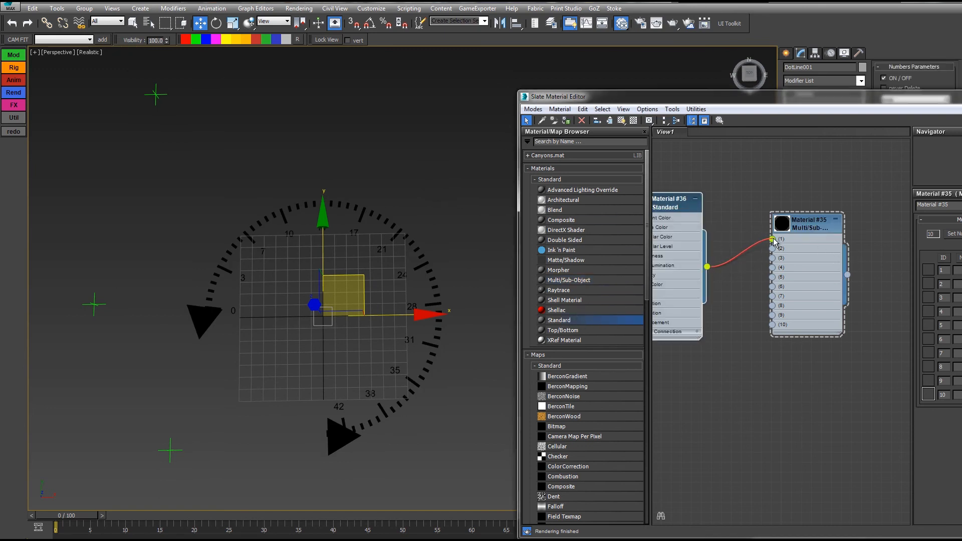
pyautogui.click(695, 199)
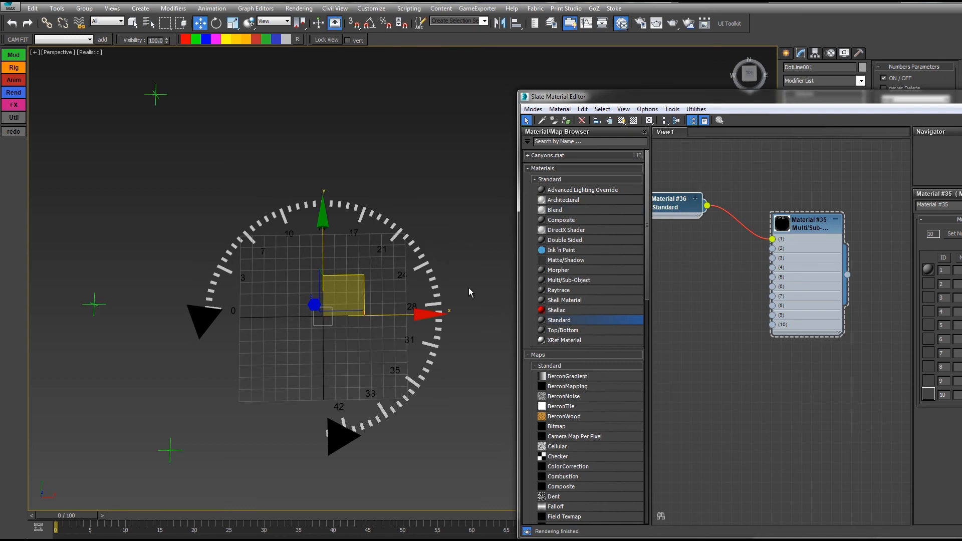
pyautogui.moveTo(675, 205)
pyautogui.mouseDown()
pyautogui.moveTo(704, 203)
pyautogui.moveTo(702, 247)
pyautogui.moveTo(773, 249)
pyautogui.mouseUp()
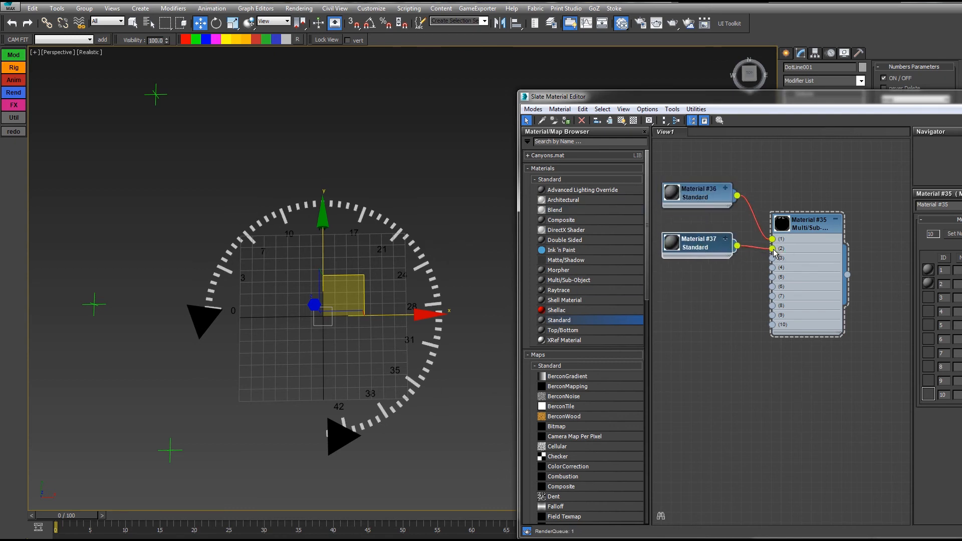
pyautogui.moveTo(706, 249)
pyautogui.keyDown('shift'); pyautogui.mouseDown()
pyautogui.moveTo(709, 282)
pyautogui.moveTo(772, 258)
pyautogui.mouseUp(); pyautogui.keyUp('shift')
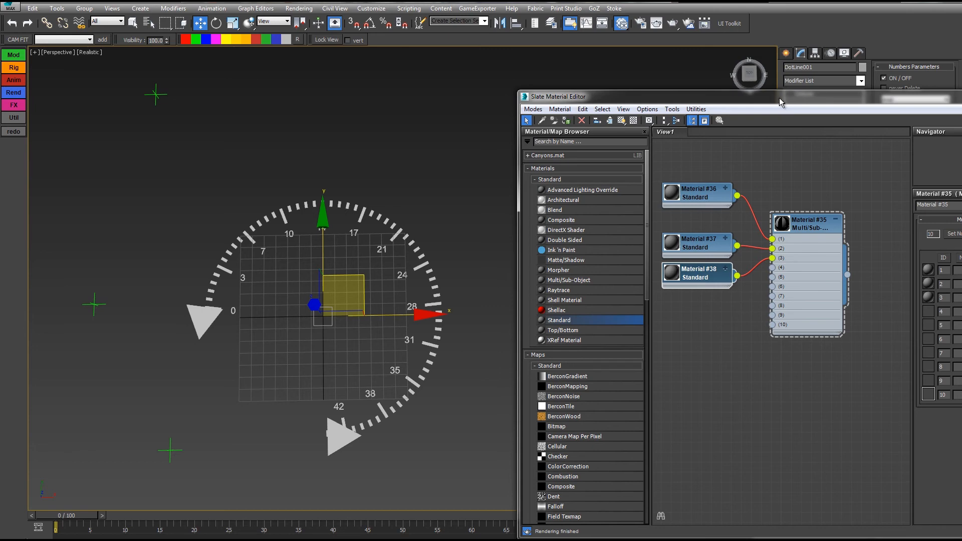
# - Narrow and move the Slate Material Editor window clear of the DotLine parameters, with all its nodes in view
pyautogui.moveTo(779, 102); pyautogui.dragTo(498, 130)
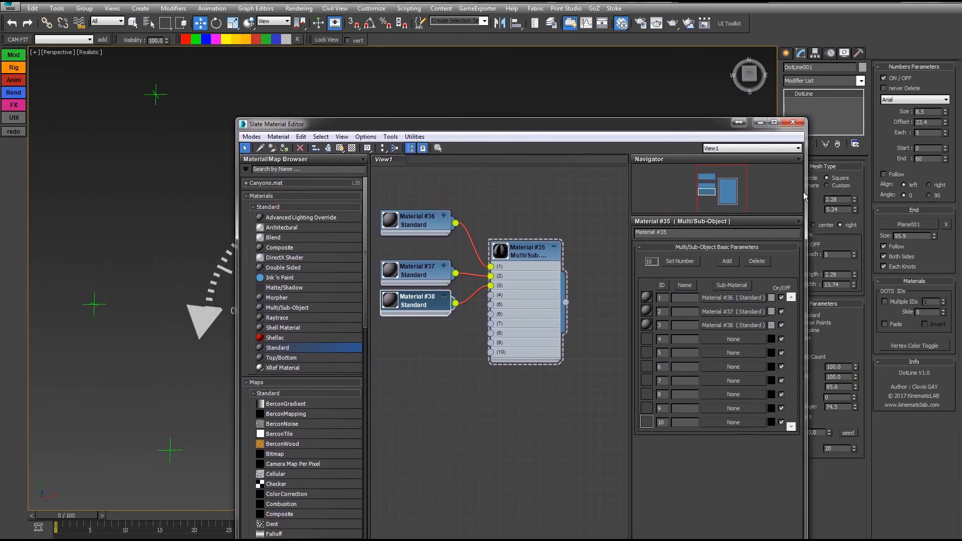
pyautogui.moveTo(804, 191); pyautogui.dragTo(682, 188)
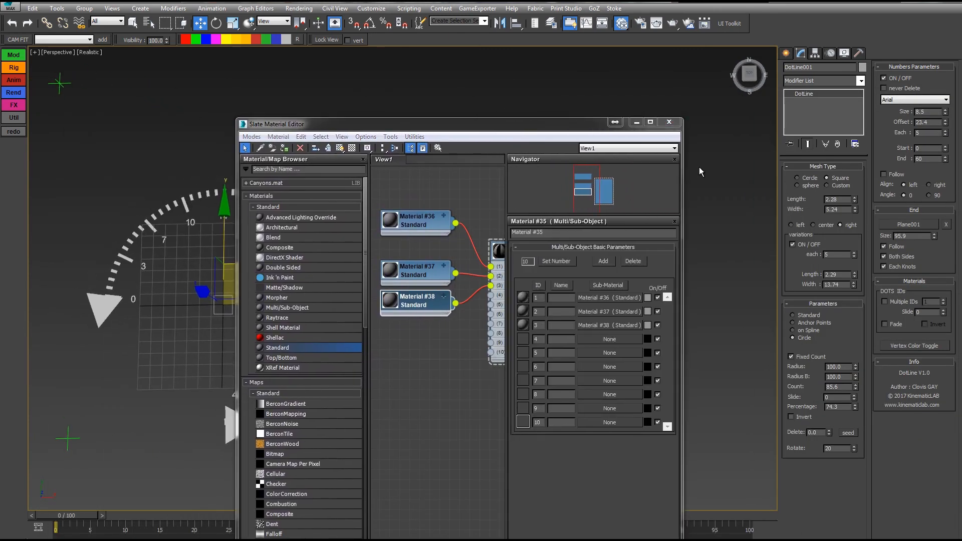
pyautogui.moveTo(522, 126); pyautogui.dragTo(614, 68)
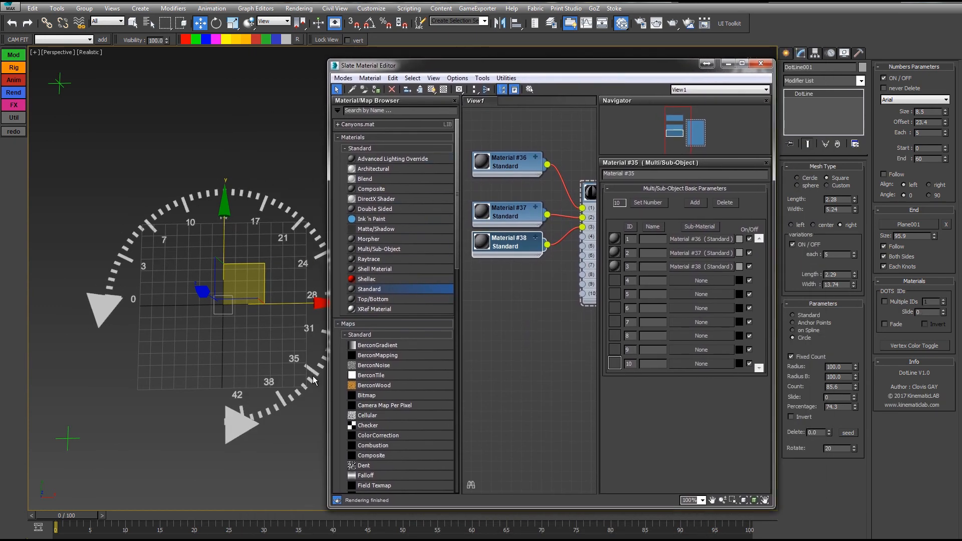
pyautogui.scroll(-5, 552, 316)
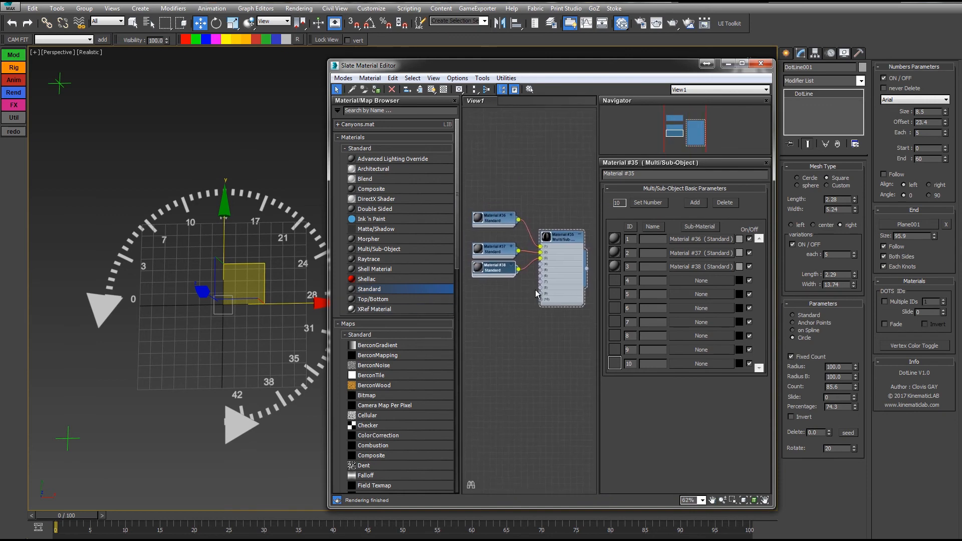
# - Enable Multiple IDs for the DotLine's dots with 3 IDs, and shift the Multi/Sub-Object node slightly lower in the graph
pyautogui.click(885, 302)
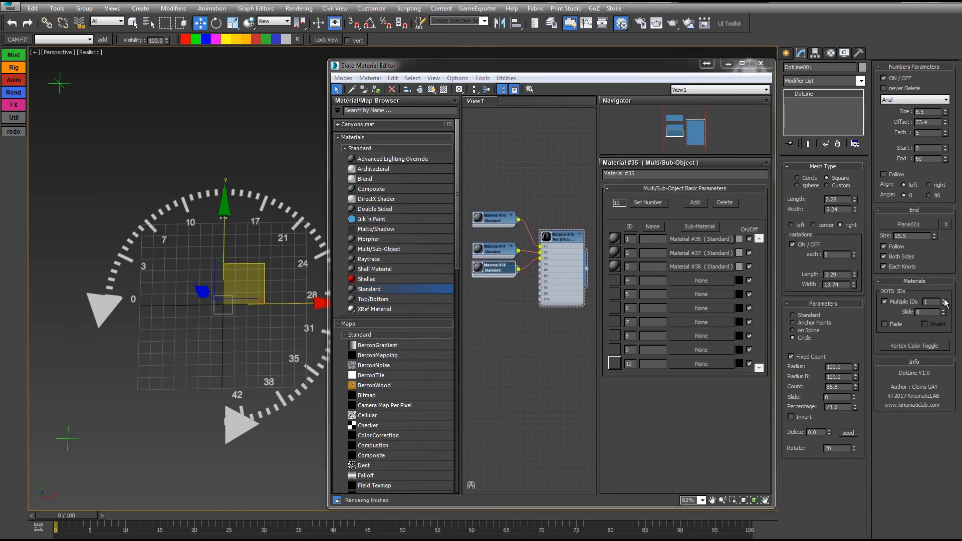
pyautogui.click(945, 300)
pyautogui.click(945, 300)
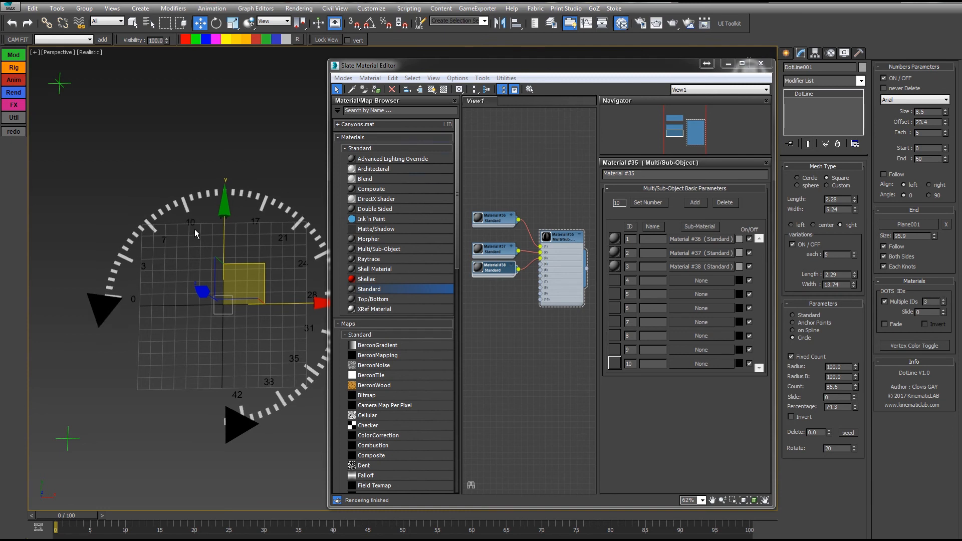
pyautogui.moveTo(483, 204); pyautogui.dragTo(476, 293)
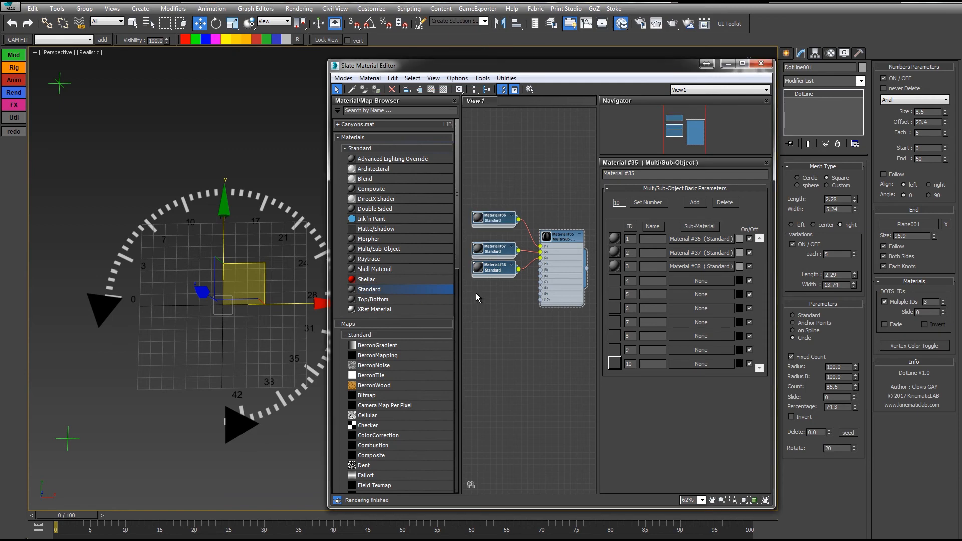
pyautogui.doubleClick(935, 302)
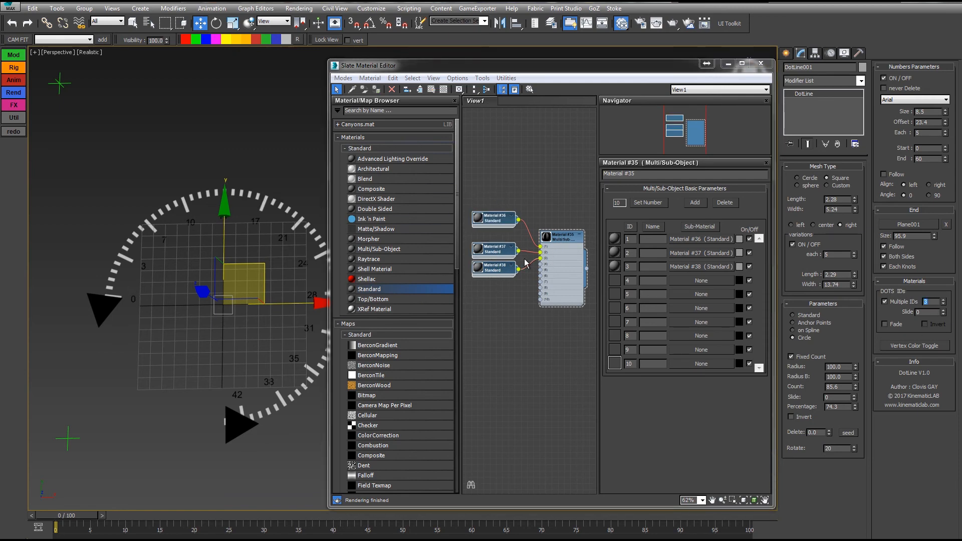
pyautogui.moveTo(564, 253); pyautogui.dragTo(564, 273)
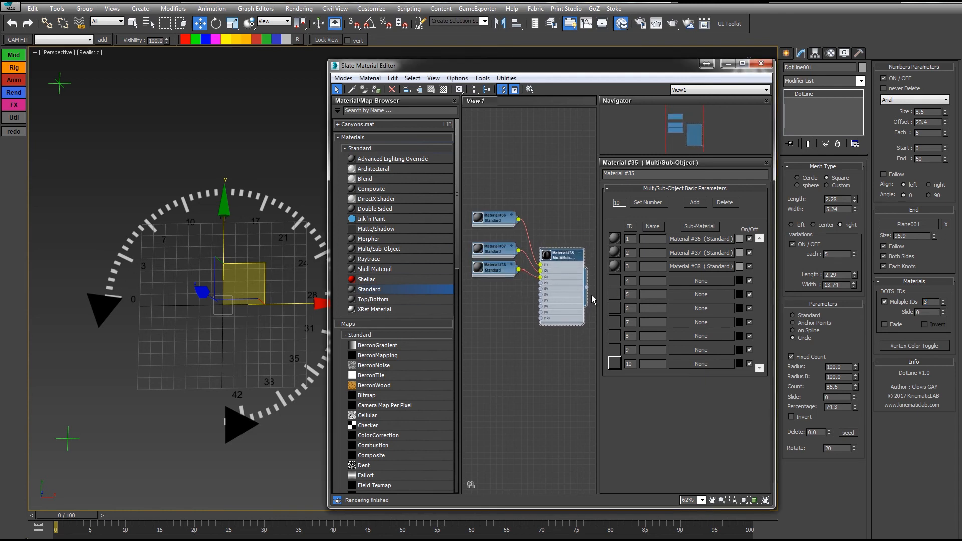
# - Set the diffuse color of the slot 1 material to a fully saturated red
pyautogui.doubleClick(505, 224)
pyautogui.click(659, 250)
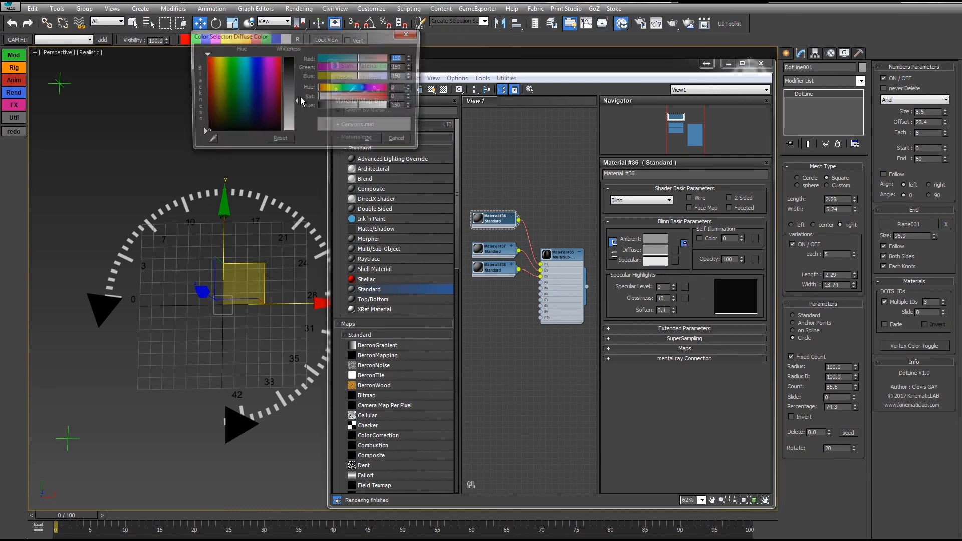
pyautogui.moveTo(359, 98); pyautogui.dragTo(407, 117)
pyautogui.click(377, 143)
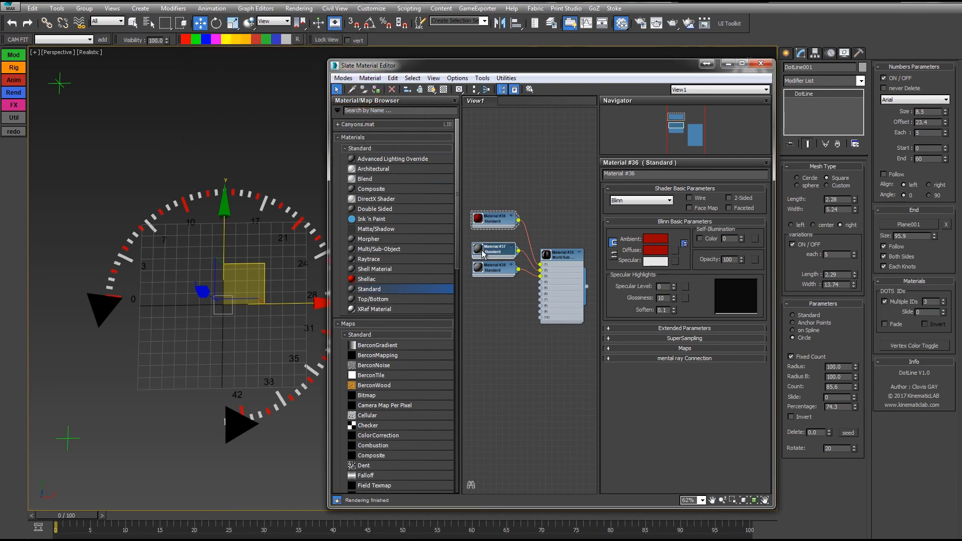
# - Give the slot 2 material a bright blue diffuse color with hue 135 and saturation 255, and place its node directly below the red one
pyautogui.doubleClick(476, 249)
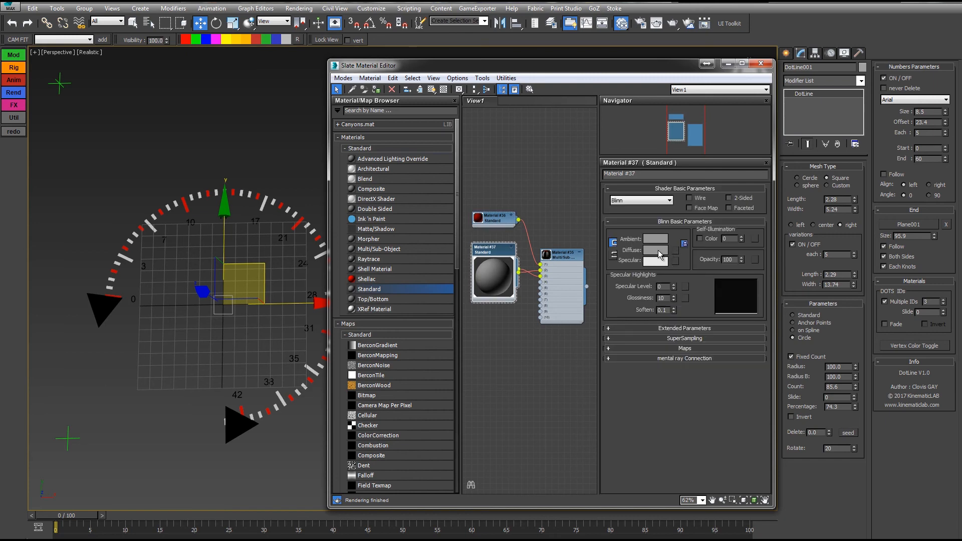
pyautogui.click(658, 251)
pyautogui.click(355, 88)
pyautogui.click(388, 97)
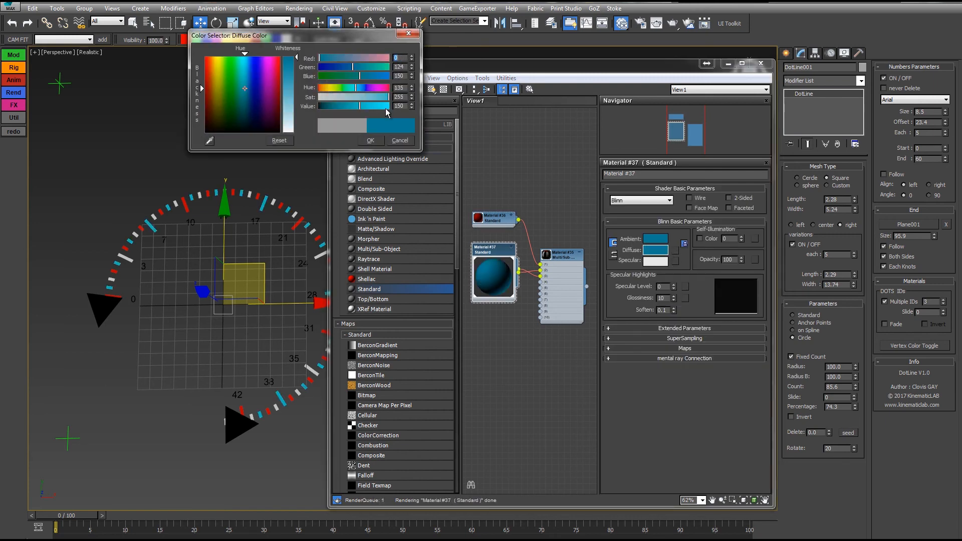
pyautogui.click(388, 106)
pyautogui.click(371, 140)
pyautogui.click(511, 247)
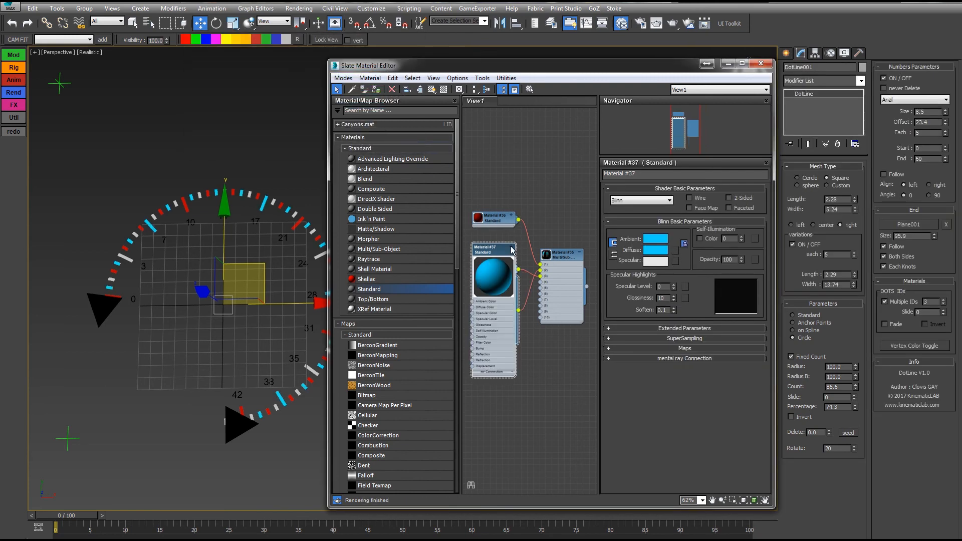
pyautogui.click(512, 248)
pyautogui.moveTo(502, 250); pyautogui.dragTo(500, 233)
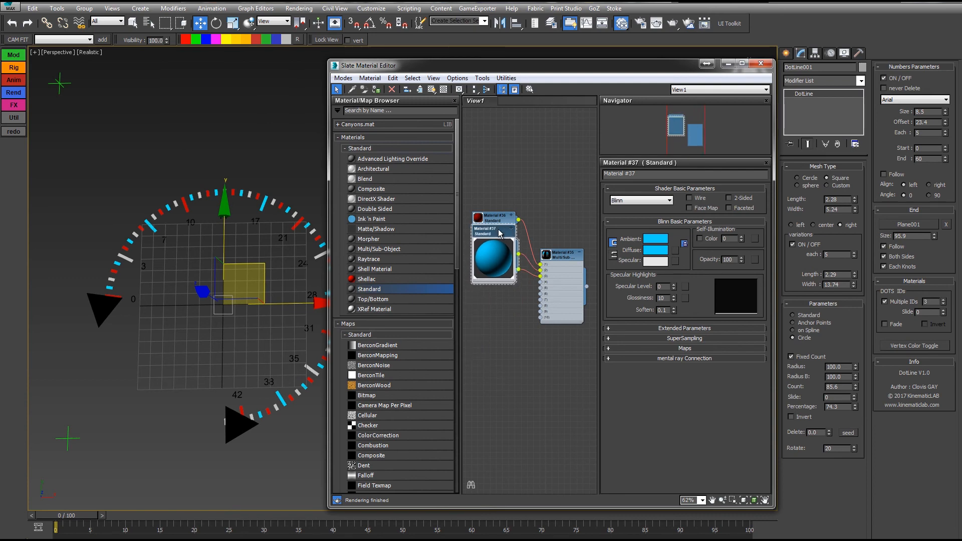
# - Set the diffuse color of the slot 3 material to a bright yellow-green
pyautogui.doubleClick(499, 259)
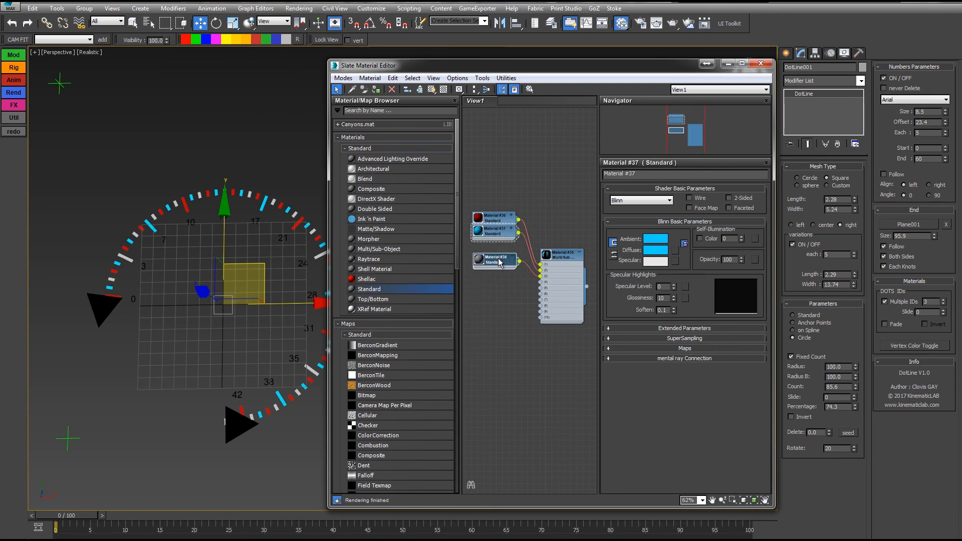
pyautogui.click(499, 262)
pyautogui.click(656, 251)
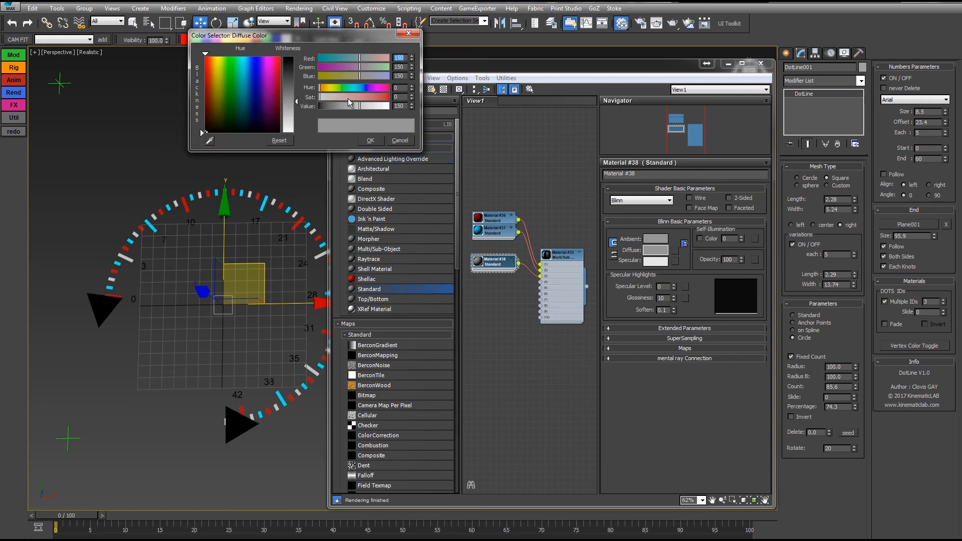
pyautogui.click(335, 88)
pyautogui.moveTo(336, 97); pyautogui.dragTo(394, 97)
pyautogui.moveTo(371, 106); pyautogui.dragTo(406, 109)
pyautogui.click(371, 141)
# - Move the material editor away from the colored ticks and shift the DotLine's material ID Slide to -5
pyautogui.scroll(5, 229, 180)
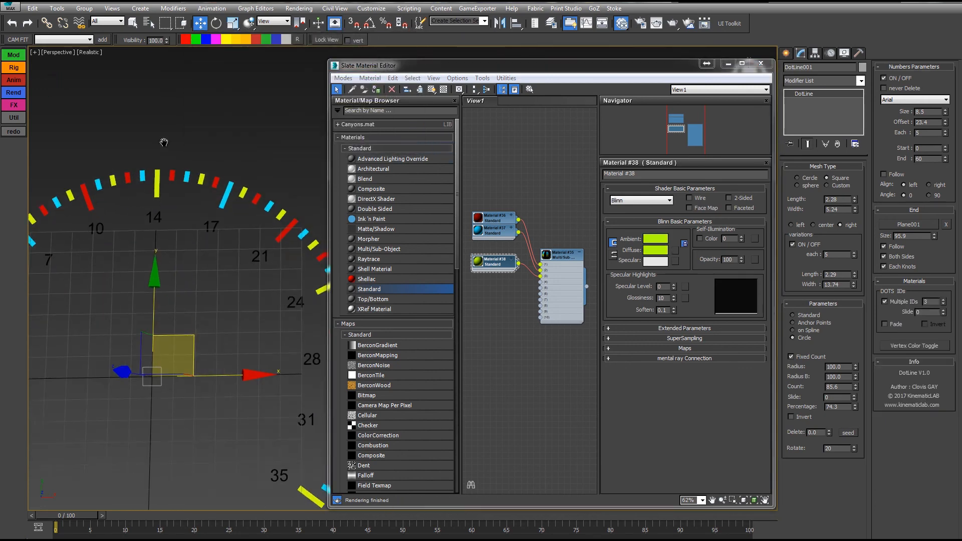
pyautogui.moveTo(383, 66); pyautogui.dragTo(388, 202)
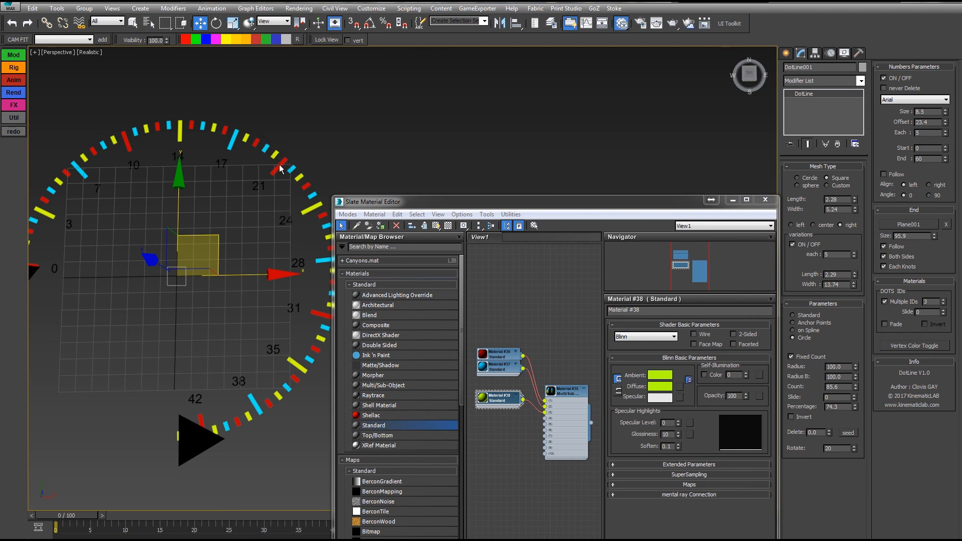
pyautogui.moveTo(67, 170); pyautogui.dragTo(93, 159, button='middle')
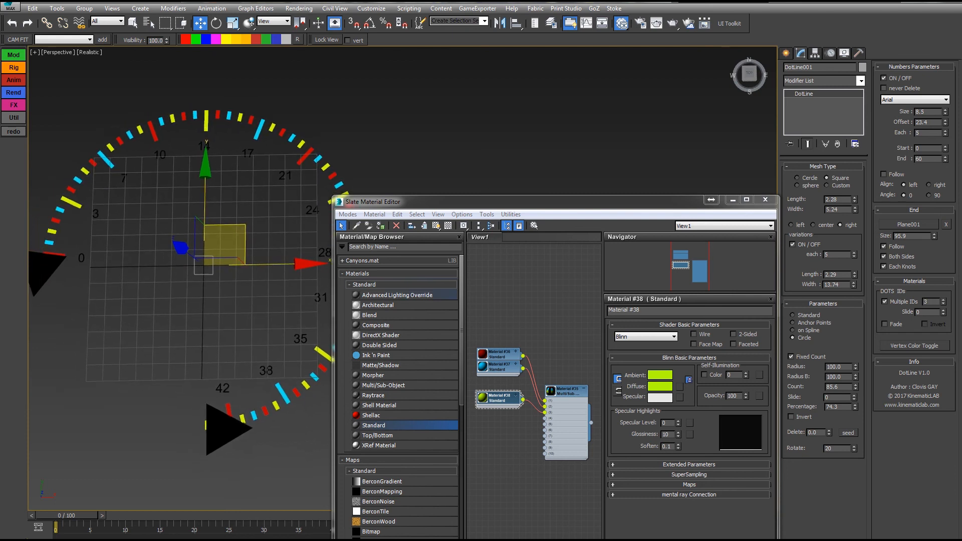
pyautogui.moveTo(945, 311)
pyautogui.mouseDown()
pyautogui.moveTo(945, 226)
pyautogui.moveTo(954, 328)
pyautogui.moveTo(935, 289)
pyautogui.moveTo(940, 307)
pyautogui.mouseUp()
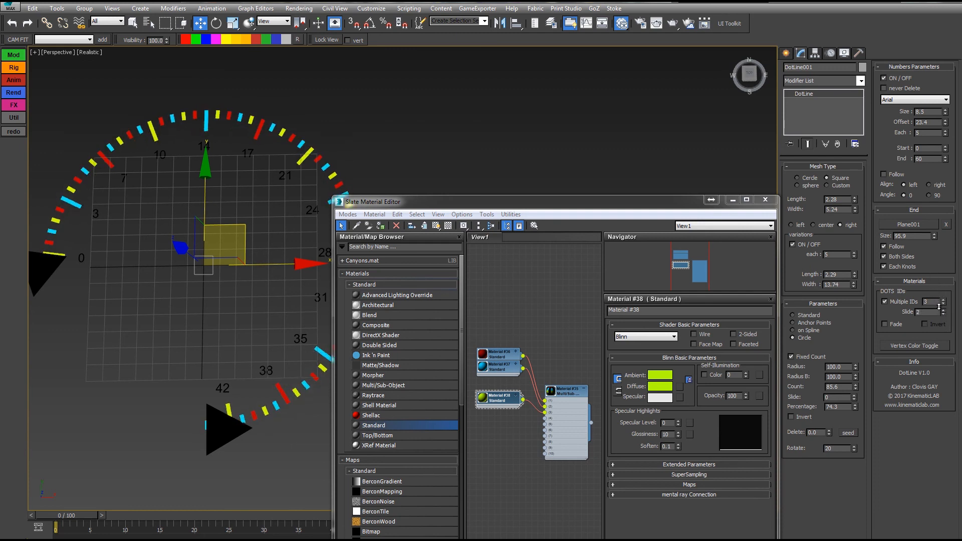
pyautogui.moveTo(585, 136); pyautogui.dragTo(577, 116, button='middle')
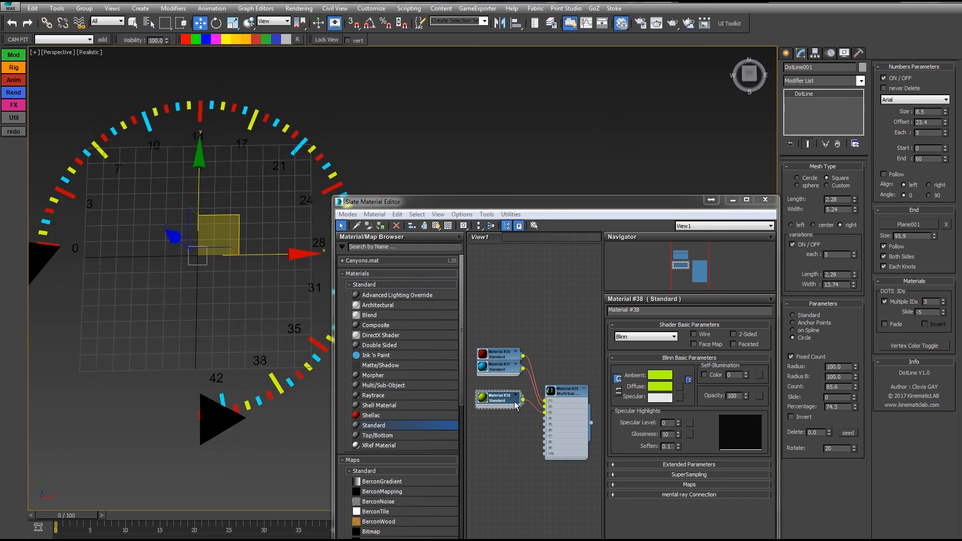
# - Duplicate the yellow-green material into slot 4 of the Multi/Sub-Object material and give it a magenta diffuse color with hue 223
pyautogui.moveTo(507, 395); pyautogui.dragTo(546, 420)
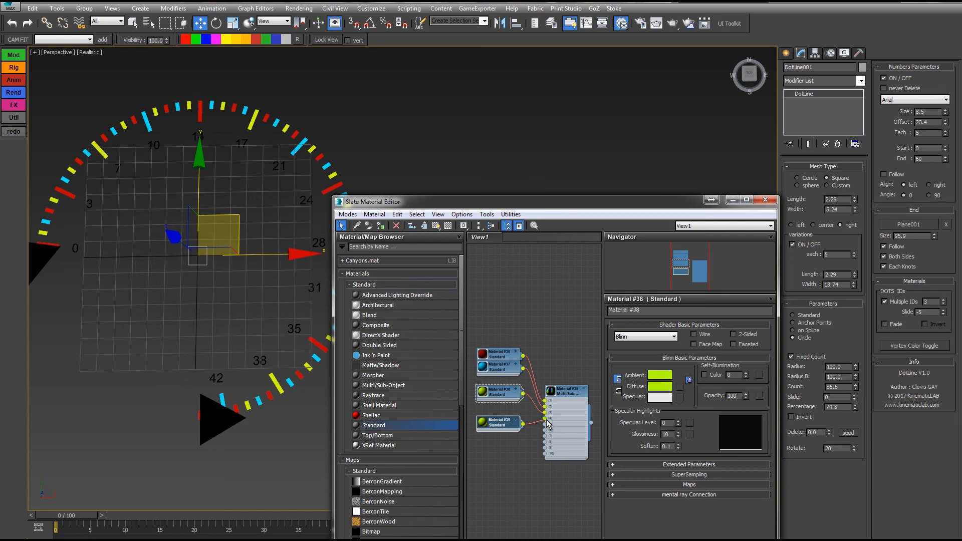
pyautogui.doubleClick(509, 425)
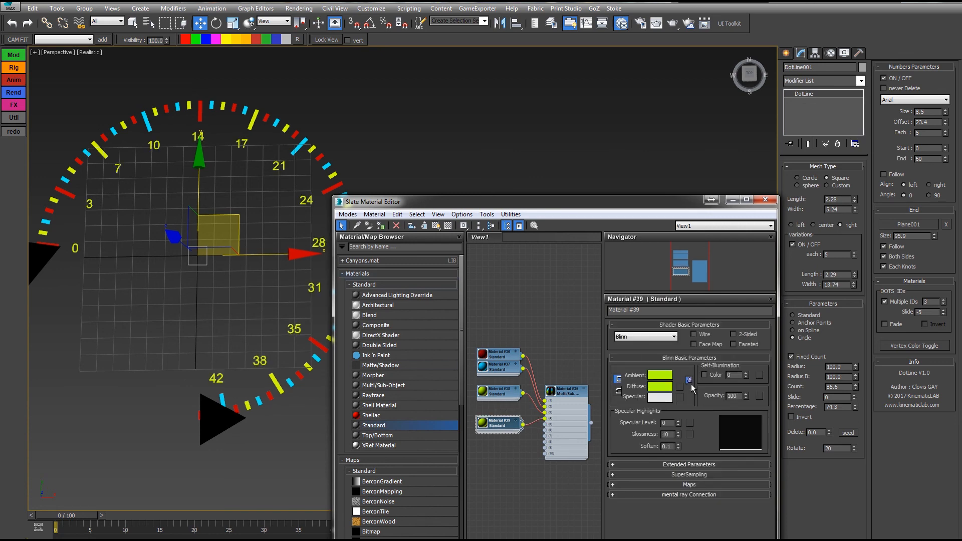
pyautogui.click(660, 386)
pyautogui.click(380, 88)
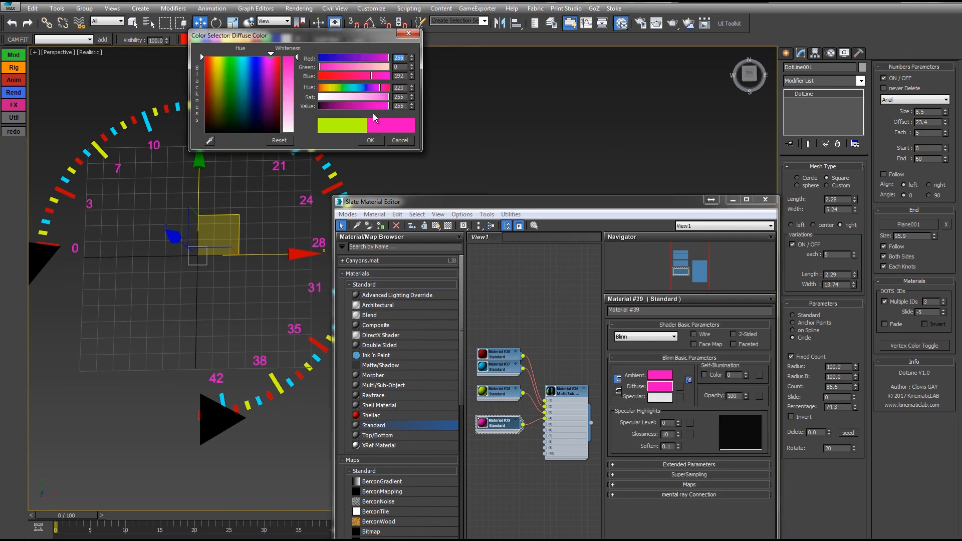
pyautogui.click(370, 141)
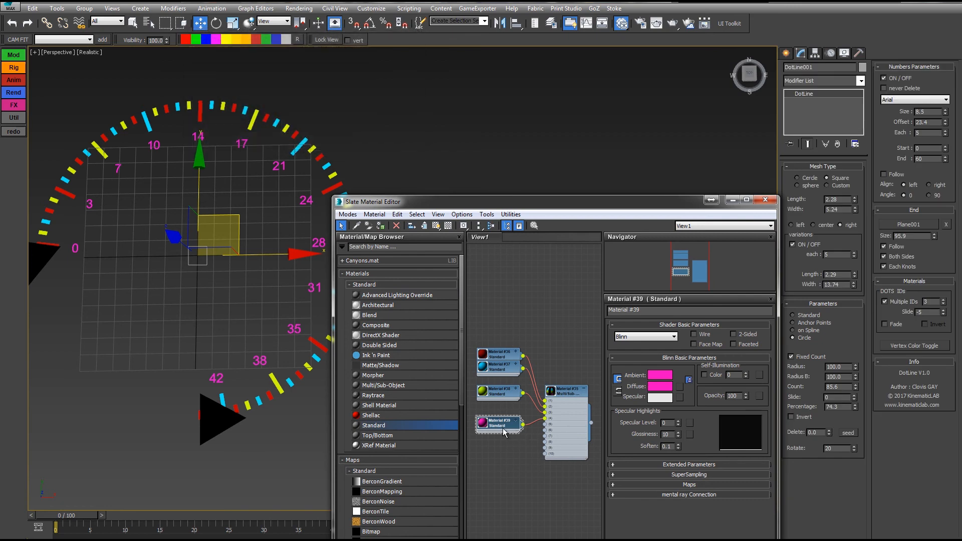
# - Duplicate the magenta material into slot 5 and set its diffuse color to a saturated blue with hue 172
pyautogui.keyDown('shift'); pyautogui.moveTo(505, 432); pyautogui.dragTo(546, 430); pyautogui.keyUp('shift')
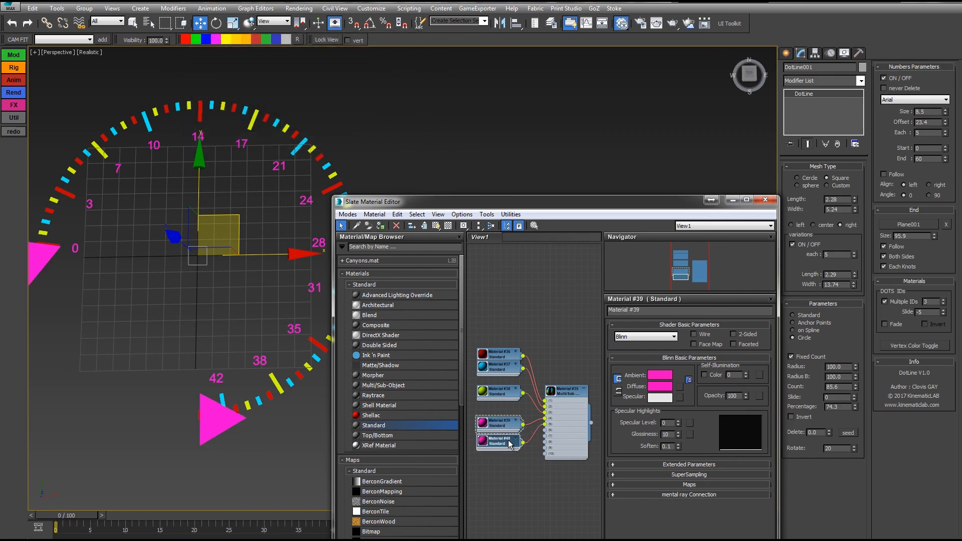
pyautogui.doubleClick(511, 445)
pyautogui.click(660, 386)
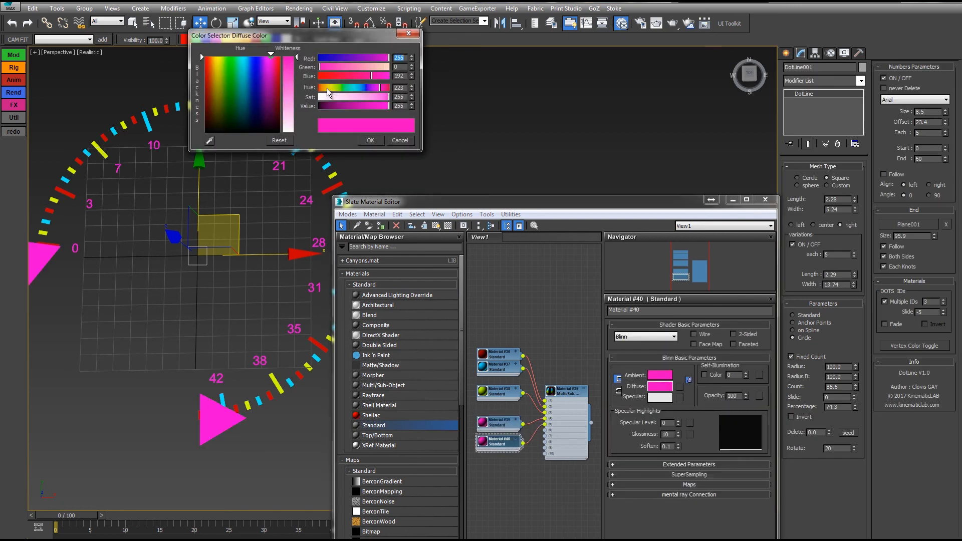
pyautogui.click(366, 88)
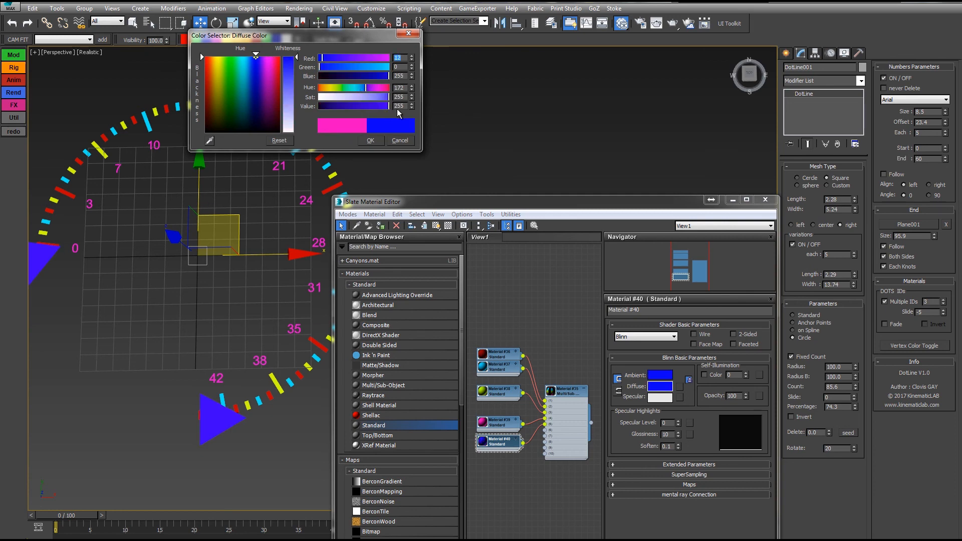
pyautogui.click(370, 144)
# - Move the material editor clear of the DotLine and shift its material ID Slide to 9
pyautogui.moveTo(286, 188); pyautogui.dragTo(326, 153, button='middle')
pyautogui.scroll(-3, 316, 154)
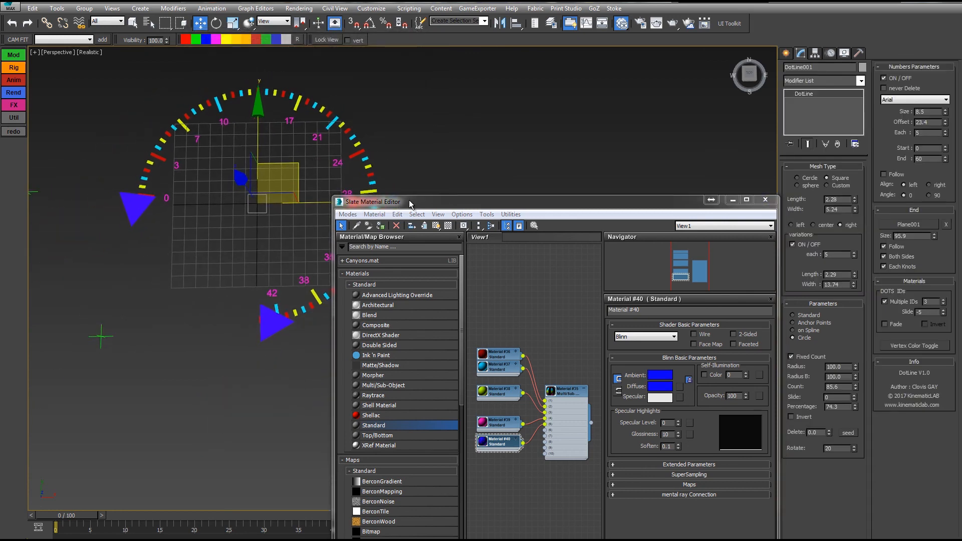
pyautogui.moveTo(410, 201); pyautogui.dragTo(489, 263)
pyautogui.moveTo(453, 227); pyautogui.dragTo(446, 236, button='middle')
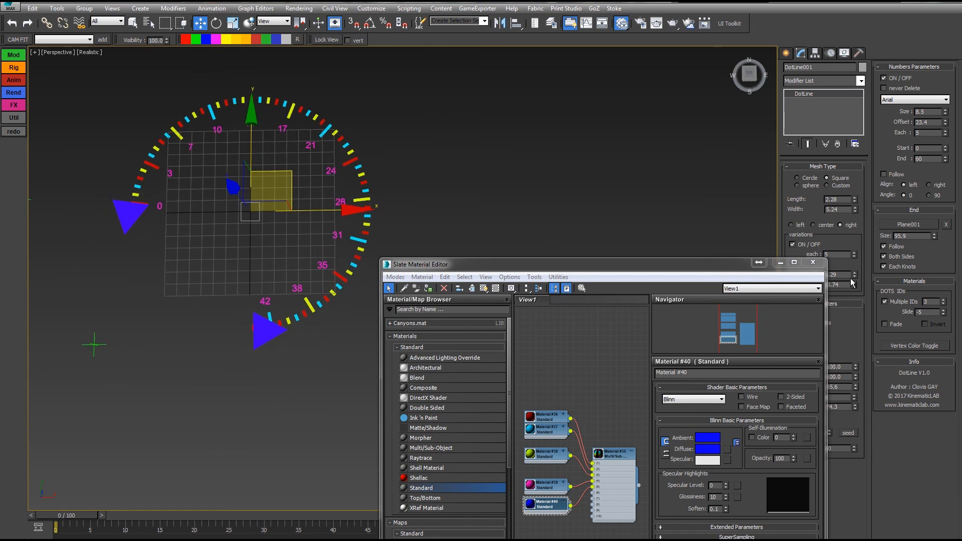
pyautogui.rightClick(944, 313)
pyautogui.moveTo(944, 313); pyautogui.dragTo(917, 294)
pyautogui.moveTo(669, 264); pyautogui.dragTo(643, 199)
pyautogui.moveTo(702, 191); pyautogui.dragTo(638, 360)
pyautogui.moveTo(622, 275); pyautogui.dragTo(671, 305, button='middle')
pyautogui.scroll(3, 518, 230)
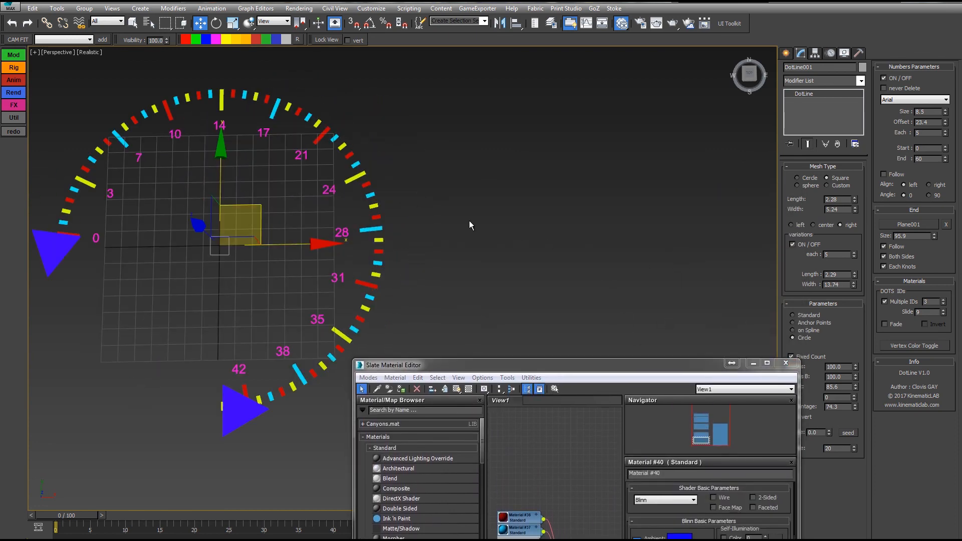
pyautogui.moveTo(512, 222); pyautogui.dragTo(564, 203, button='middle')
pyautogui.scroll(-2, 533, 227)
pyautogui.moveTo(528, 228); pyautogui.dragTo(520, 225, button='middle')
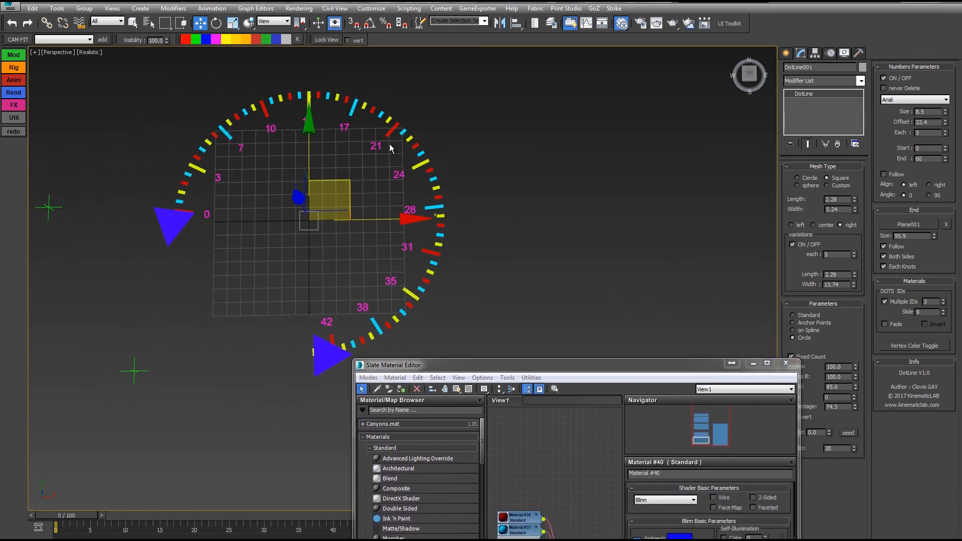
# - Turn on Fade for the DotLine and remove its Plane001 end mesh
pyautogui.click(885, 324)
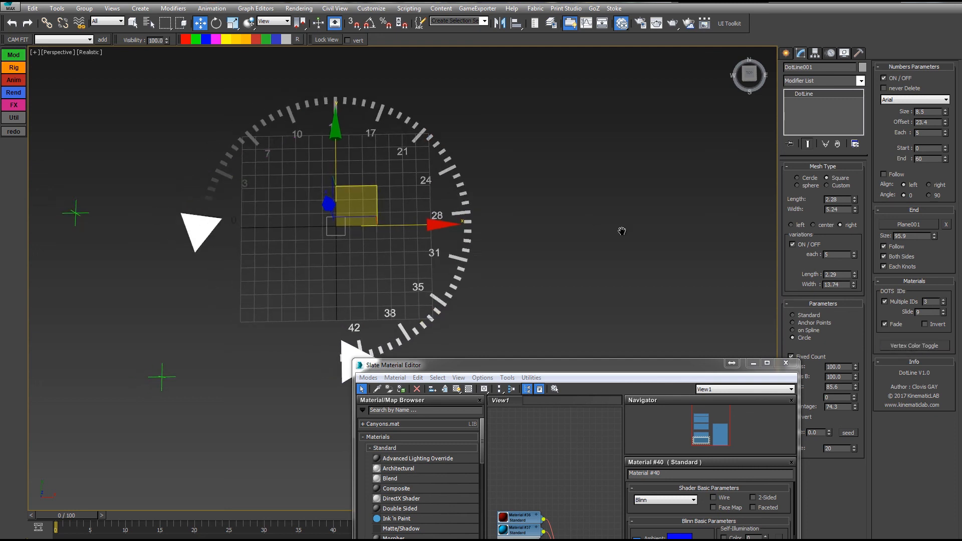
pyautogui.moveTo(621, 230); pyautogui.dragTo(585, 205, button='middle')
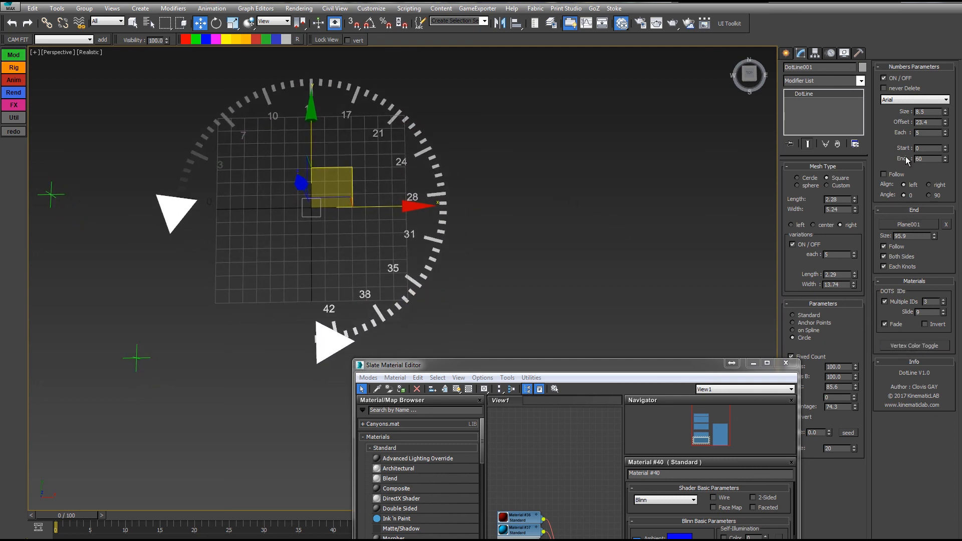
pyautogui.click(948, 225)
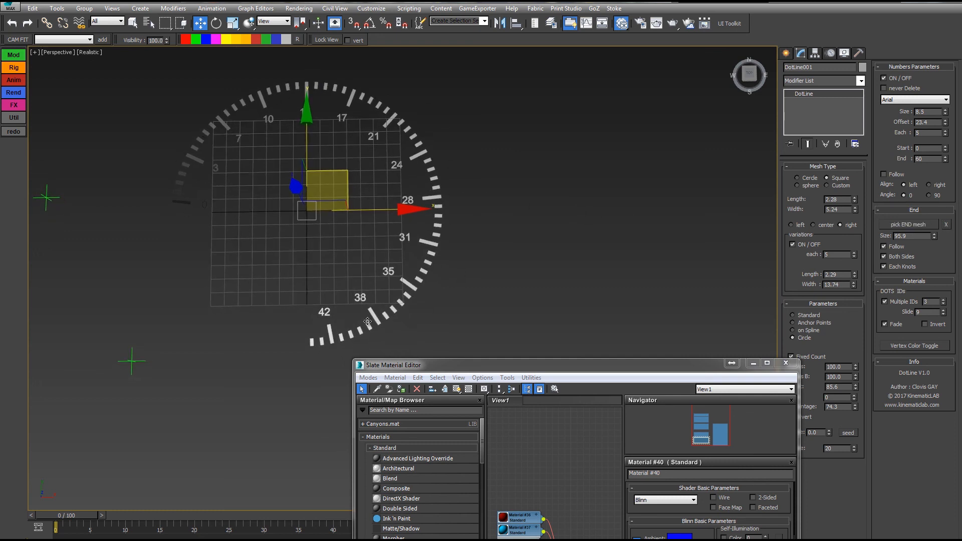
# - Toggle the vertex color display of the DotLine off and on several times
pyautogui.click(909, 349)
pyautogui.click(910, 349)
pyautogui.click(910, 350)
pyautogui.click(911, 349)
pyautogui.click(911, 349)
# - Set the DotLine's Percentage to 100 to complete the circle, and invert the fade direction
pyautogui.moveTo(854, 409); pyautogui.dragTo(828, 232)
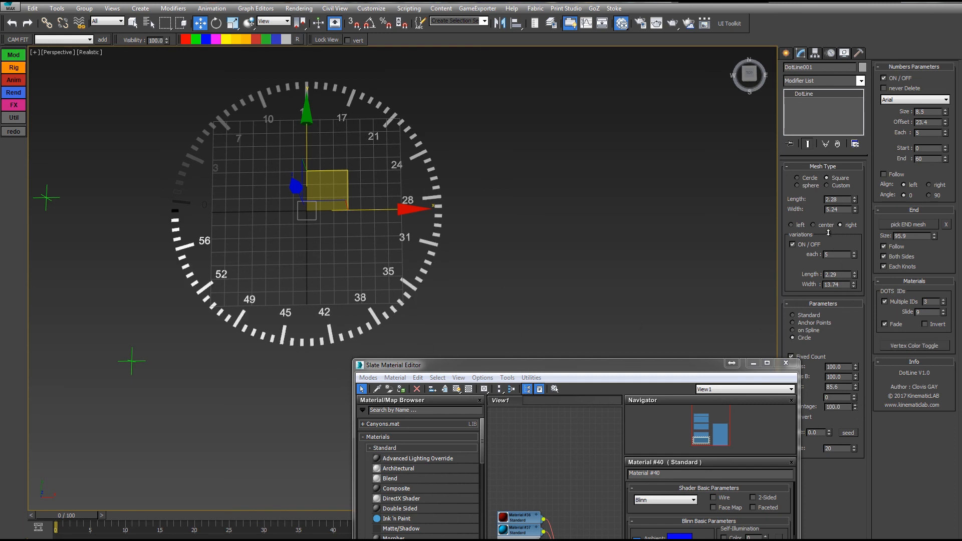
pyautogui.moveTo(546, 206); pyautogui.dragTo(541, 210, button='middle')
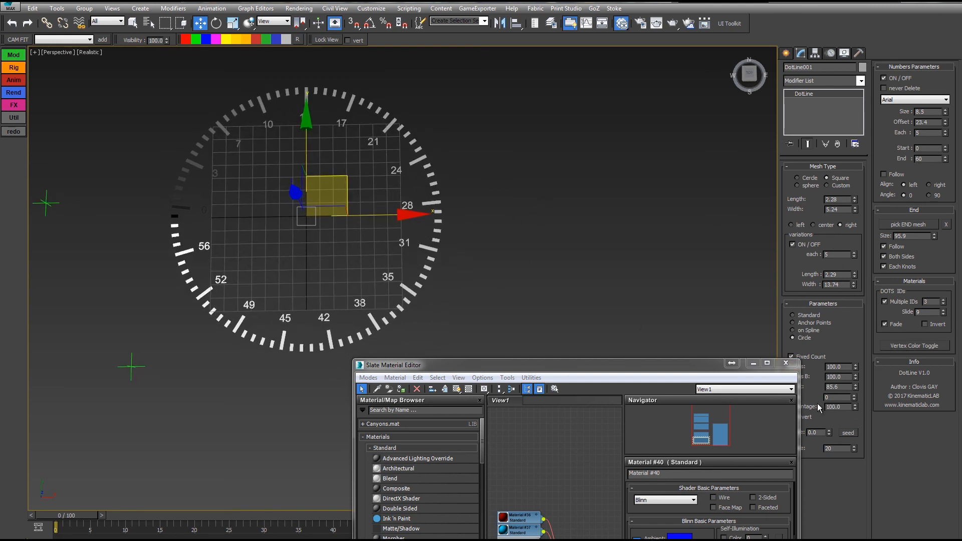
pyautogui.moveTo(855, 409); pyautogui.dragTo(861, 16)
pyautogui.moveTo(849, 523); pyautogui.dragTo(883, 375)
pyautogui.click(925, 325)
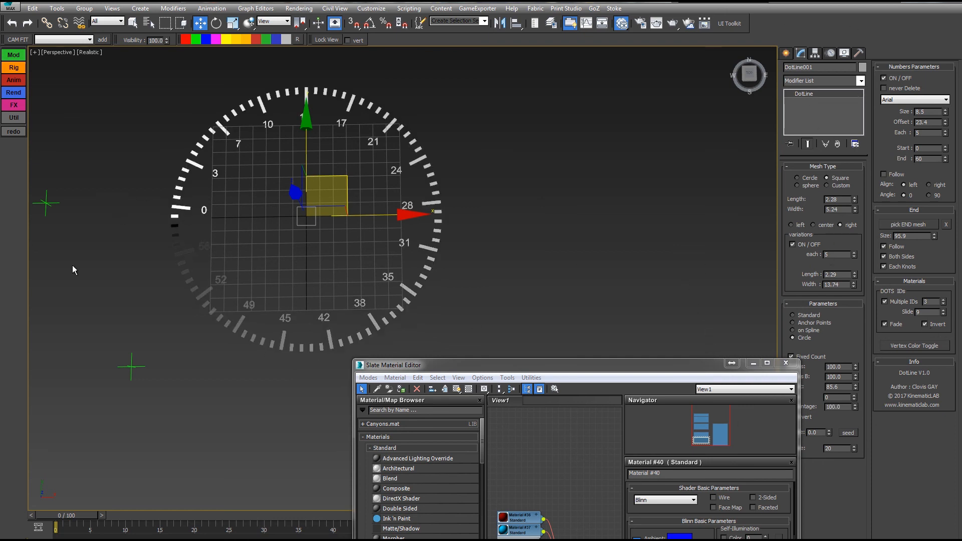
# - Create a new Standard material in an empty area of the node view and assign it to the selected DotLine
pyautogui.moveTo(579, 371); pyautogui.dragTo(579, 231)
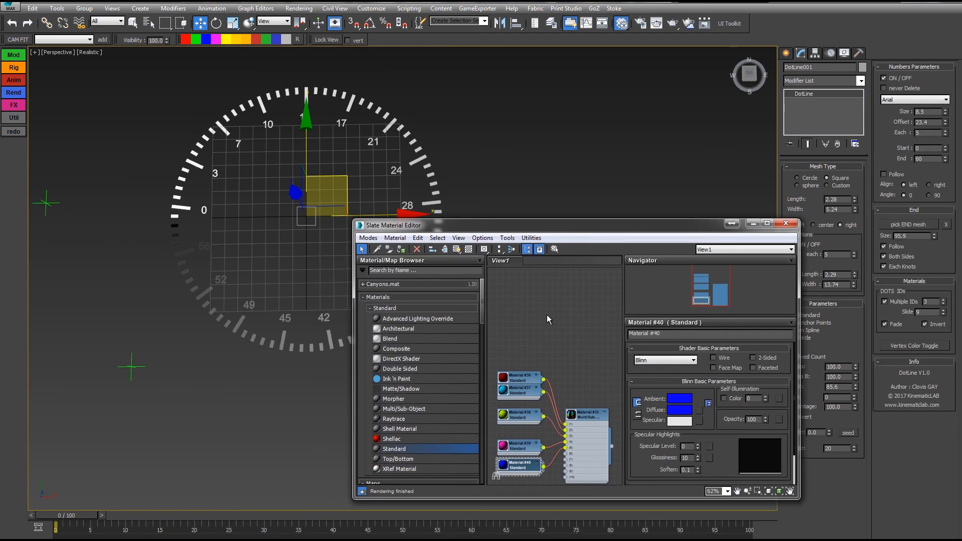
pyautogui.moveTo(540, 347); pyautogui.dragTo(509, 337, button='middle')
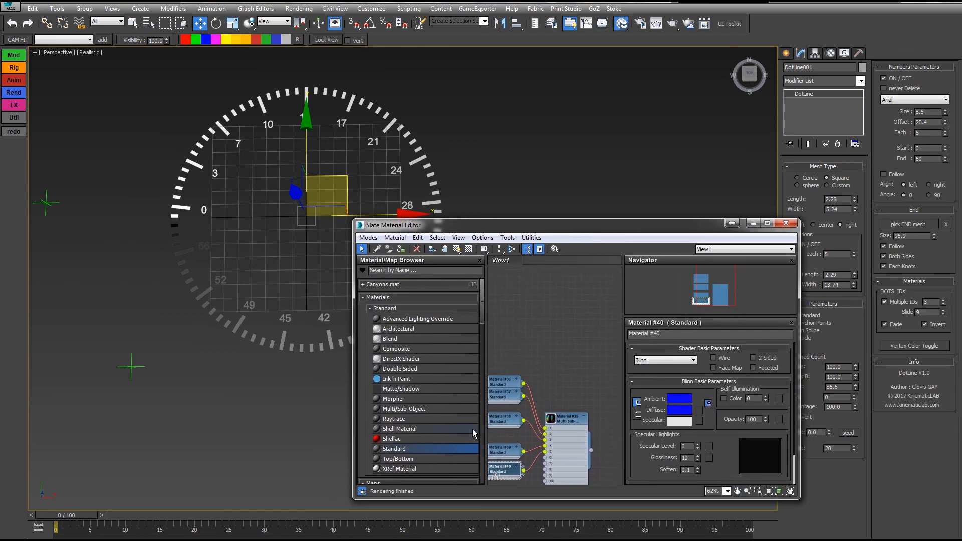
pyautogui.moveTo(414, 450); pyautogui.dragTo(579, 290)
pyautogui.rightClick(578, 287)
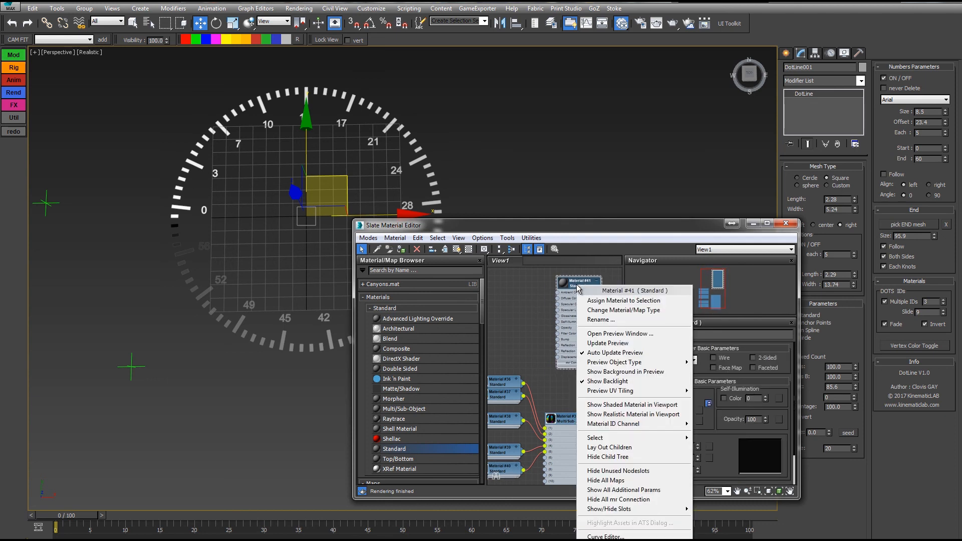
pyautogui.click(635, 302)
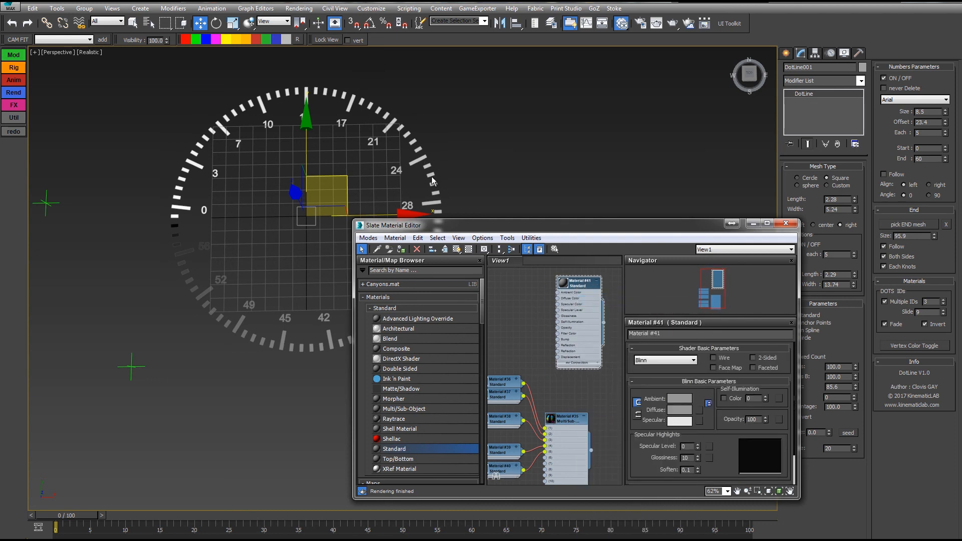
# - Add a Vertex Color map to the node view, widen the material editor, and place the map beside the new Standard material
pyautogui.moveTo(509, 287); pyautogui.dragTo(529, 290, button='middle')
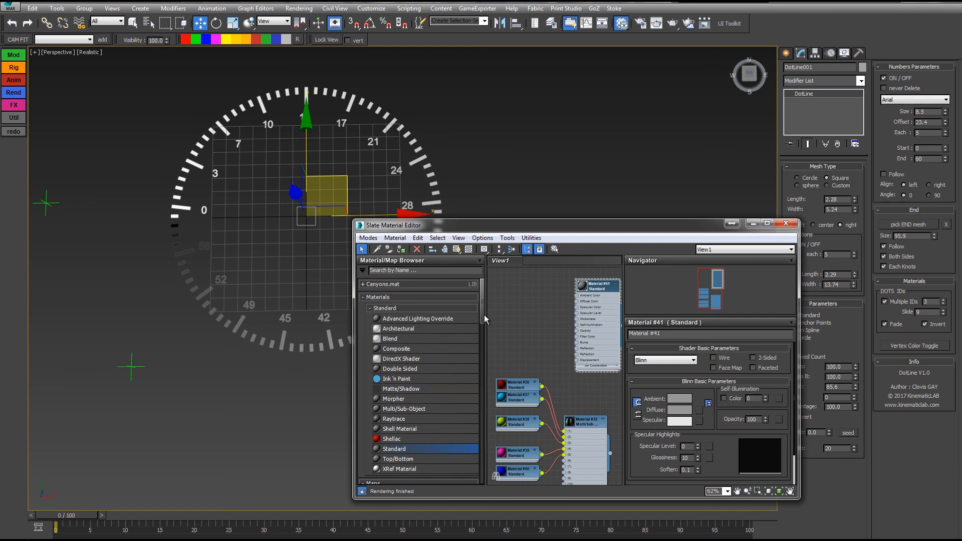
pyautogui.scroll(-8, 477, 361)
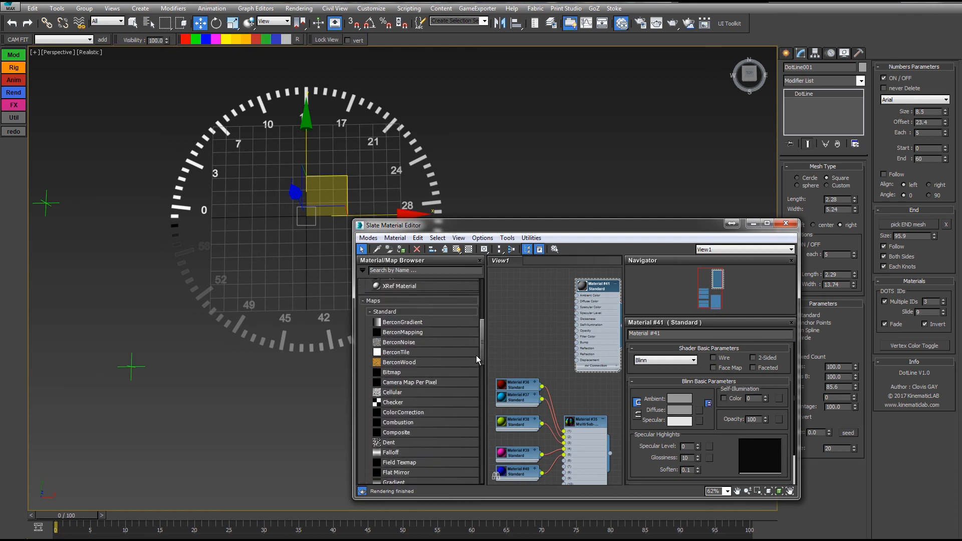
pyautogui.scroll(-10, 476, 401)
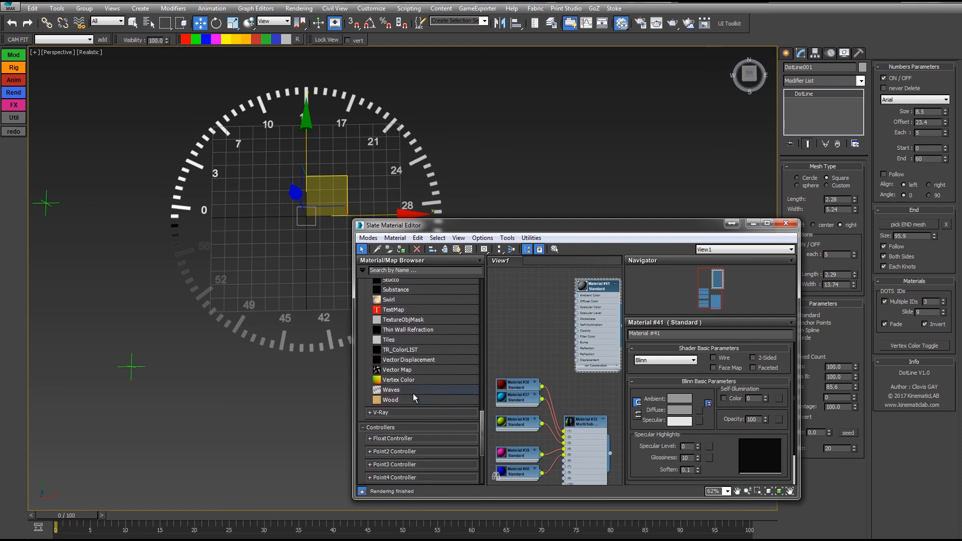
pyautogui.moveTo(396, 383); pyautogui.dragTo(510, 312)
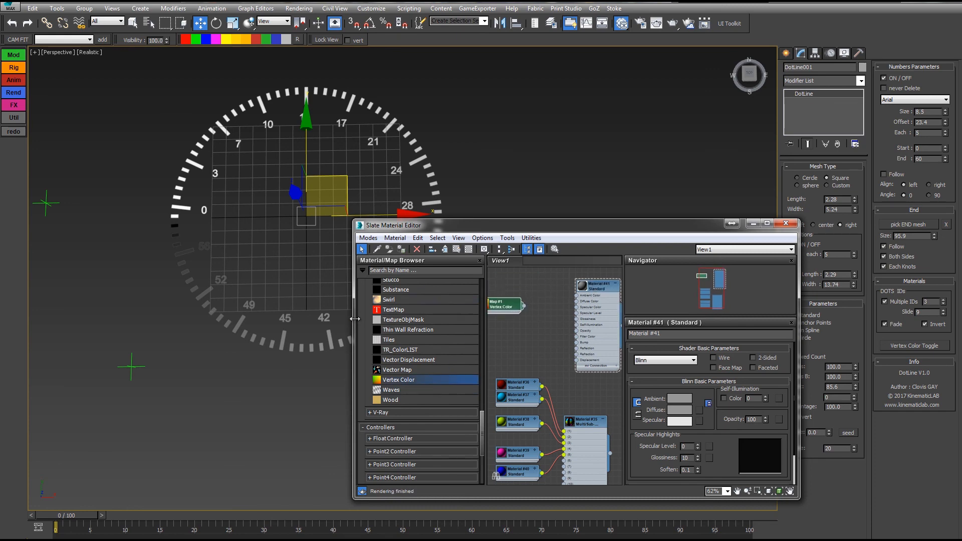
pyautogui.moveTo(355, 319); pyautogui.dragTo(211, 323)
pyautogui.moveTo(447, 292); pyautogui.dragTo(490, 298)
pyautogui.moveTo(372, 304); pyautogui.dragTo(395, 298)
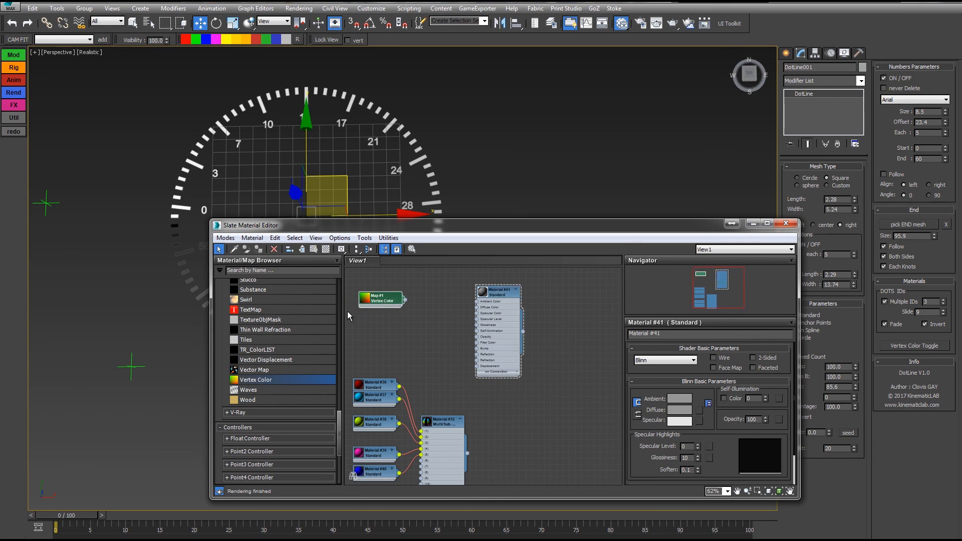
# - Add a Mix map connected to the new material's Diffuse Color and space it out from the Vertex Color map
pyautogui.moveTo(340, 424); pyautogui.dragTo(333, 371)
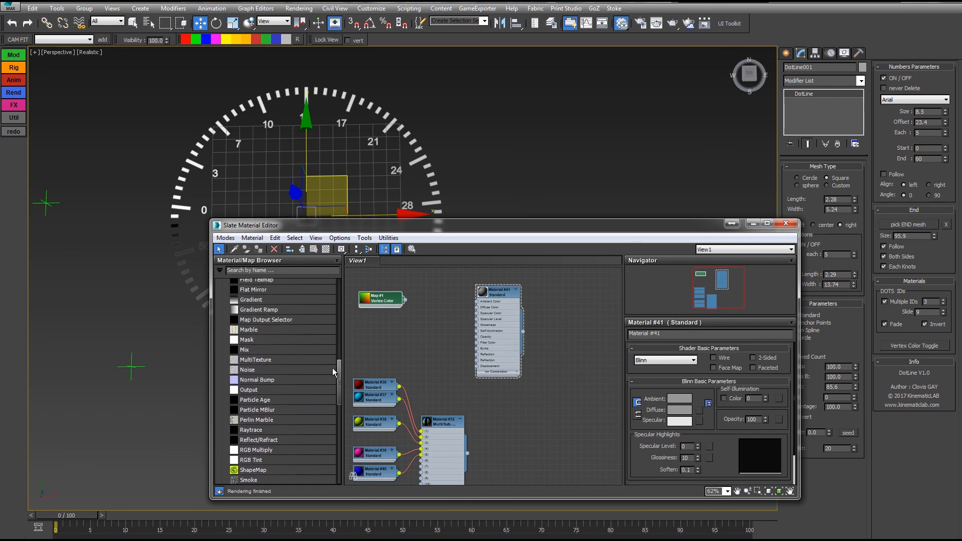
pyautogui.moveTo(247, 354); pyautogui.dragTo(482, 308)
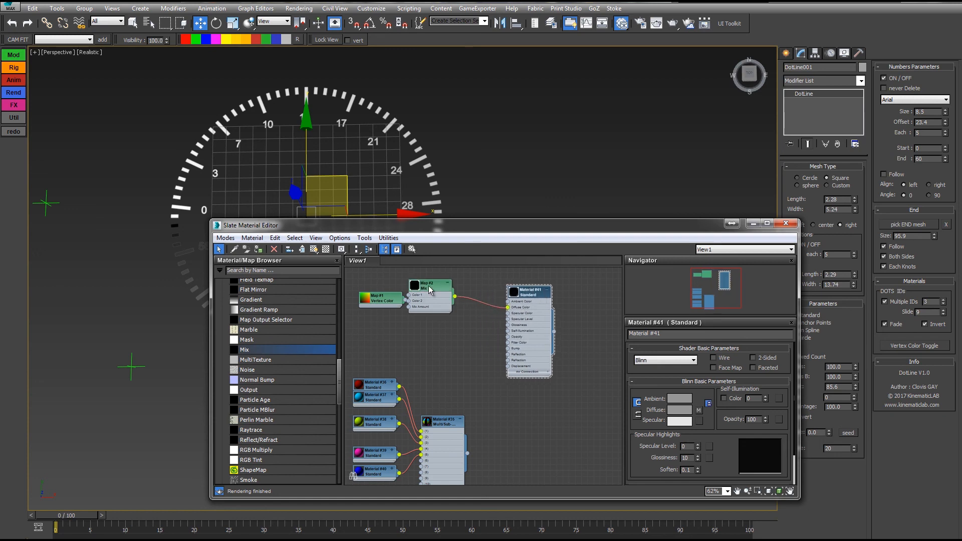
pyautogui.moveTo(430, 291); pyautogui.dragTo(461, 291)
pyautogui.moveTo(389, 304); pyautogui.dragTo(396, 309)
# - Connect the Vertex Color map to the Mix Amount input of the Mix map and place it slightly below
pyautogui.scroll(1, 432, 322)
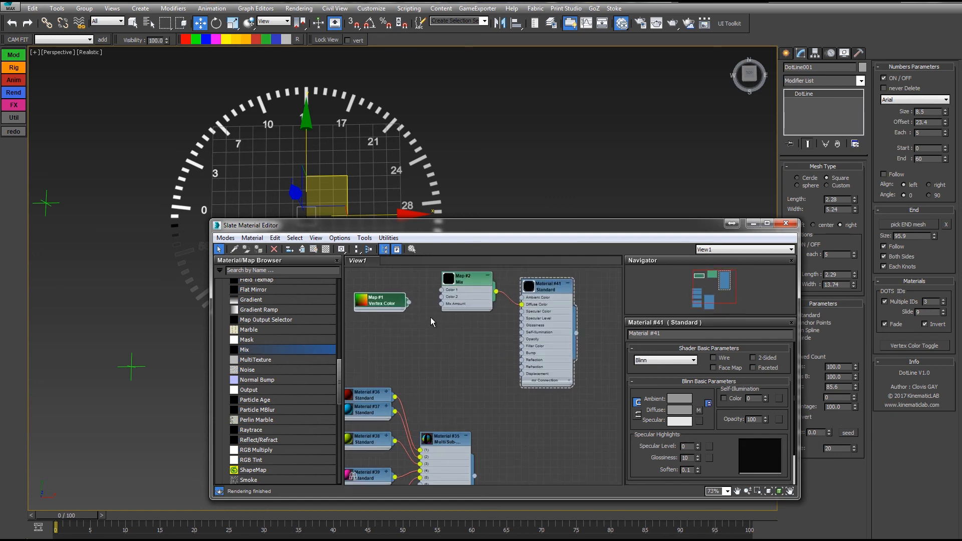
pyautogui.scroll(3, 433, 322)
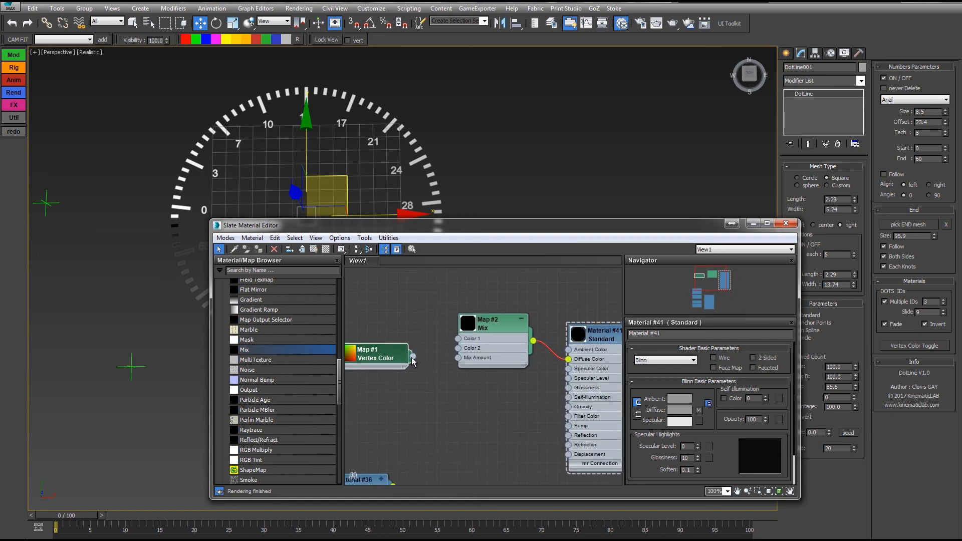
pyautogui.moveTo(413, 357); pyautogui.dragTo(458, 358)
pyautogui.moveTo(375, 360); pyautogui.dragTo(386, 380)
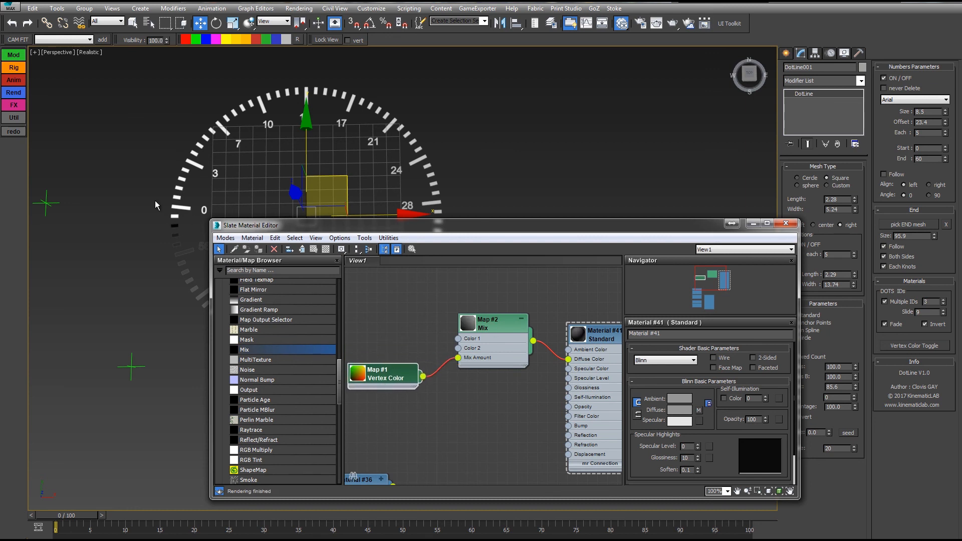
# - Set Color #1 of the Mix map to a saturated blue with hue 174 and value 255
pyautogui.doubleClick(499, 329)
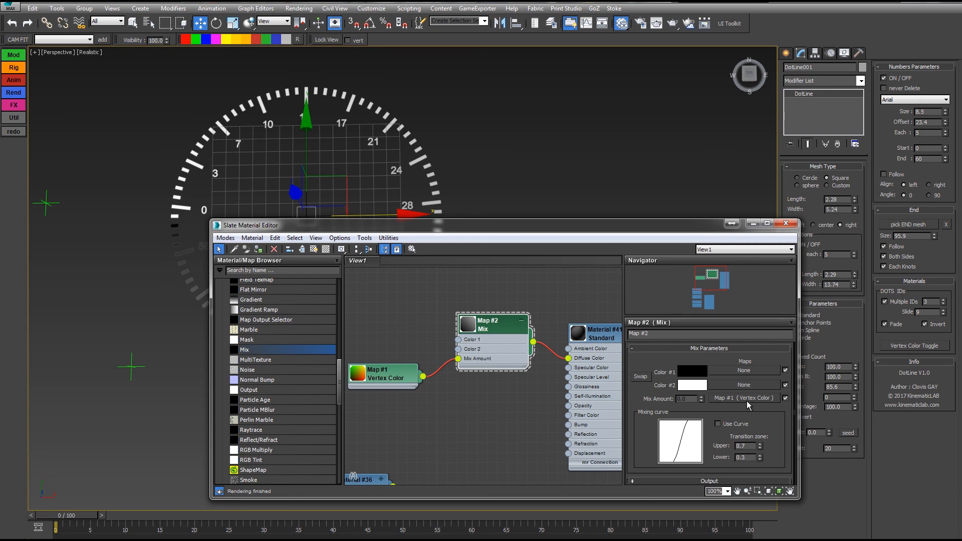
pyautogui.click(692, 371)
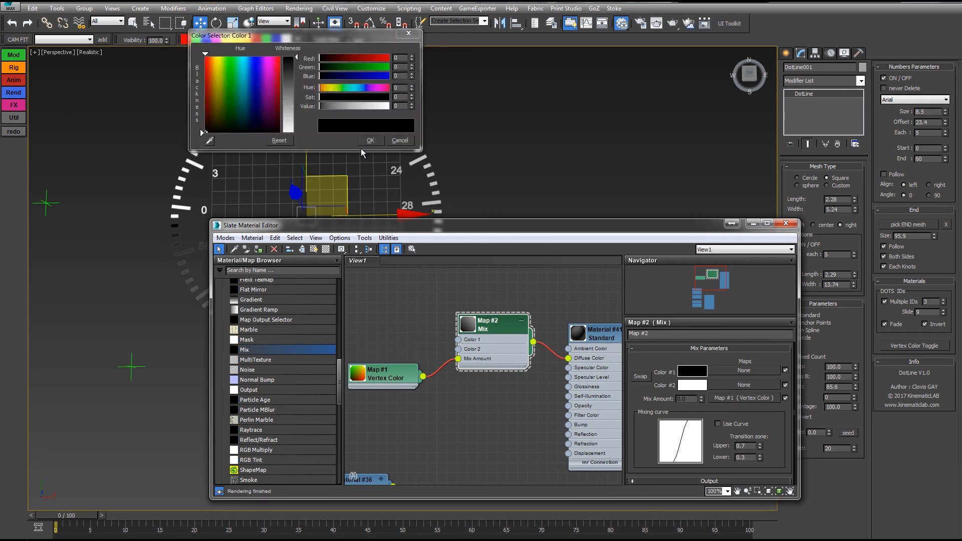
pyautogui.click(367, 87)
pyautogui.click(380, 107)
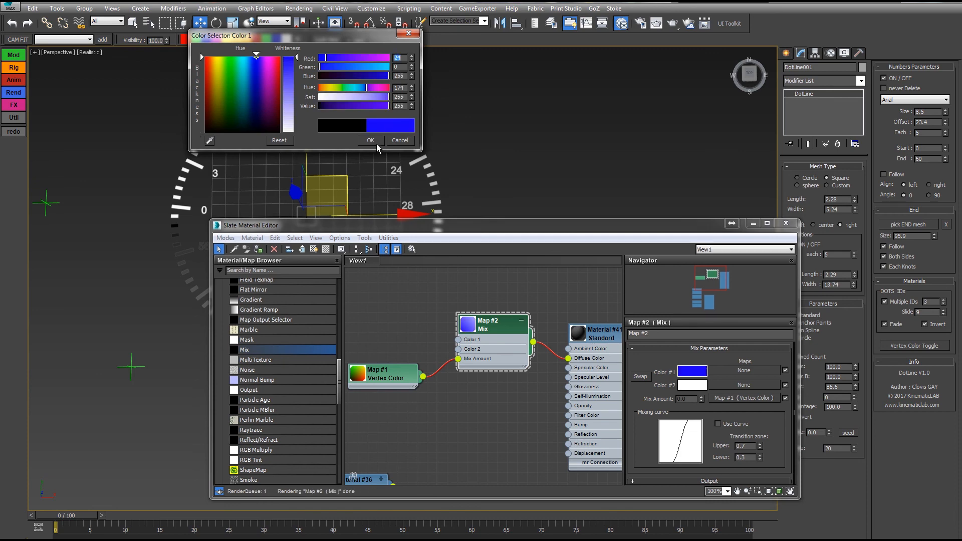
pyautogui.click(371, 140)
# - Set Color #2 of the Mix map to a saturated yellow with hue 40 and saturation 255
pyautogui.click(700, 387)
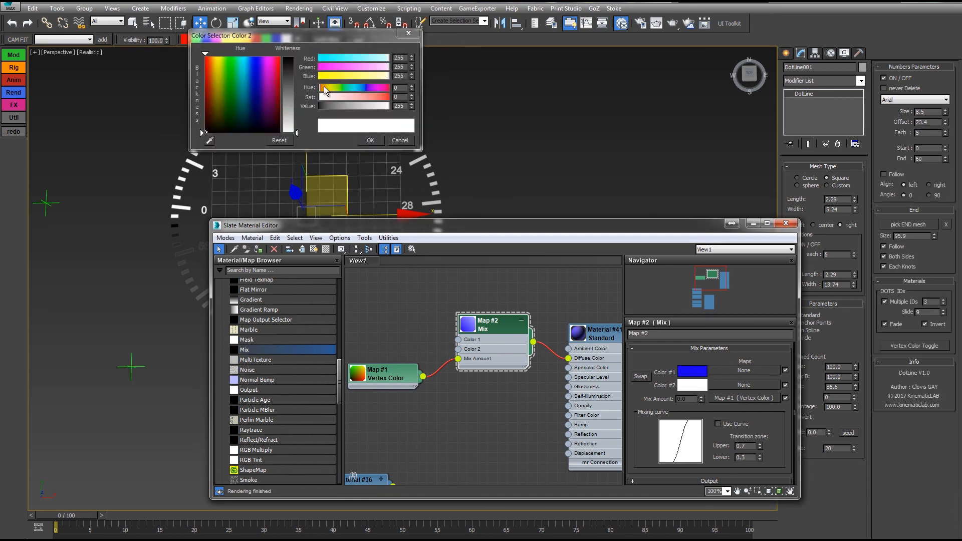
pyautogui.moveTo(326, 90); pyautogui.dragTo(329, 88)
pyautogui.click(386, 97)
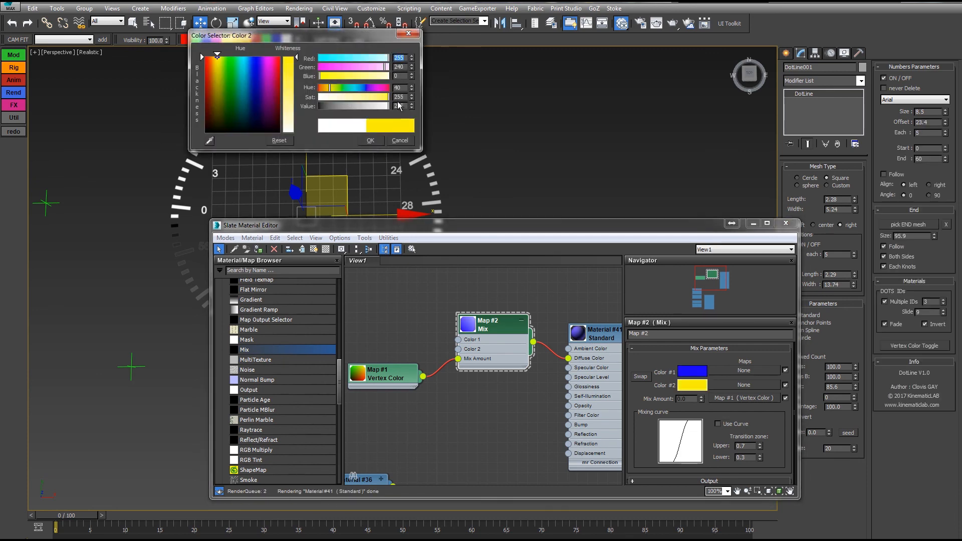
pyautogui.click(371, 141)
# - Move the material editor off the dial and render the Perspective view, rendering again with the dial framed larger
pyautogui.moveTo(586, 264); pyautogui.dragTo(514, 293, button='middle')
pyautogui.moveTo(485, 225); pyautogui.dragTo(493, 395)
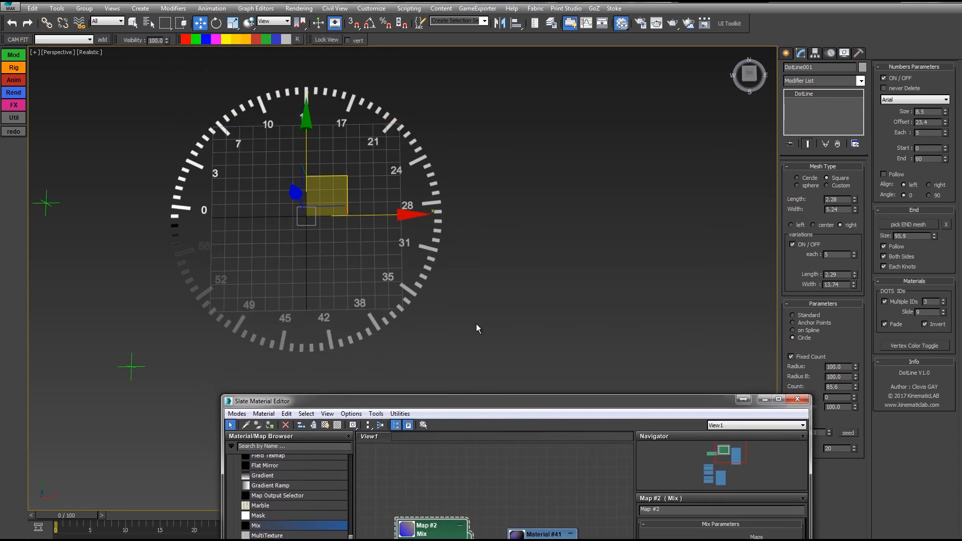
pyautogui.moveTo(476, 324); pyautogui.dragTo(494, 319, button='middle')
pyautogui.click(673, 27)
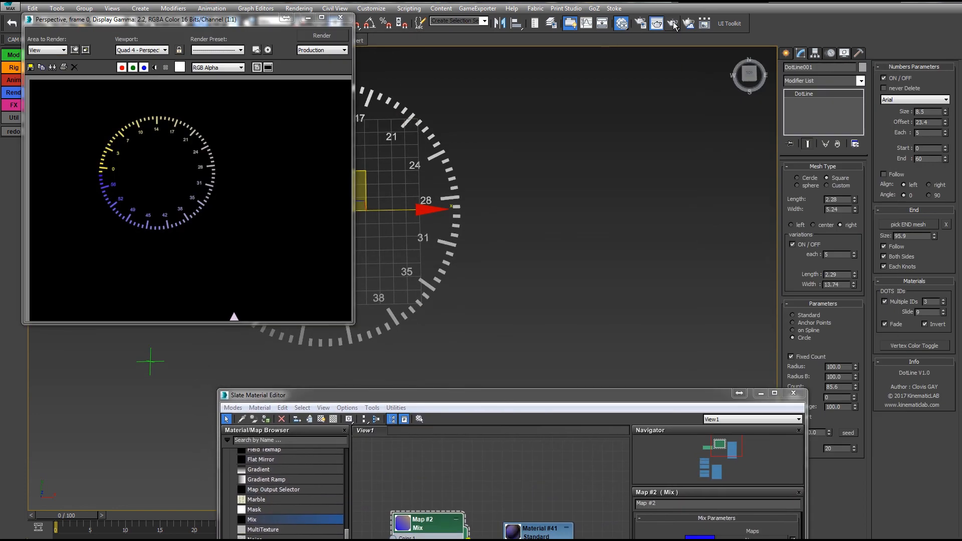
pyautogui.moveTo(244, 22); pyautogui.dragTo(483, 77)
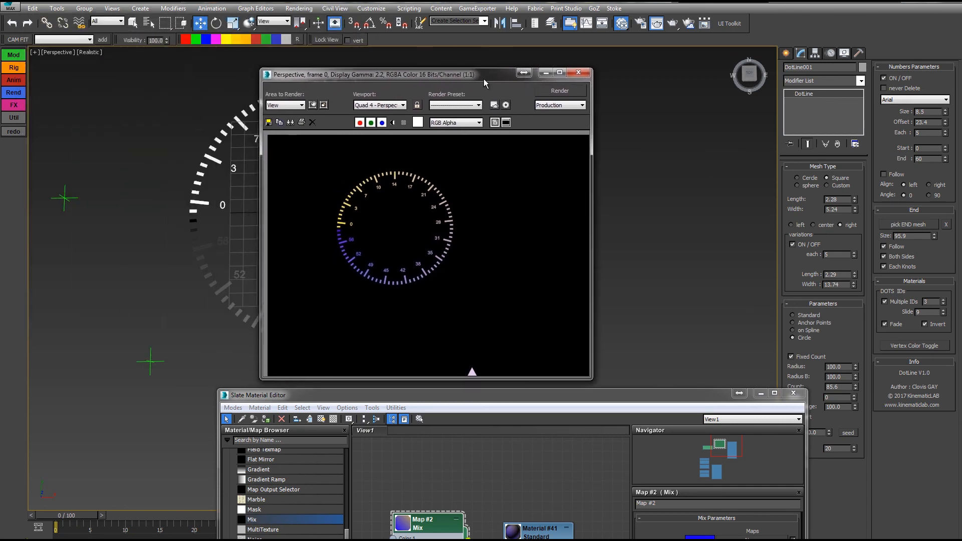
pyautogui.scroll(5, 620, 217)
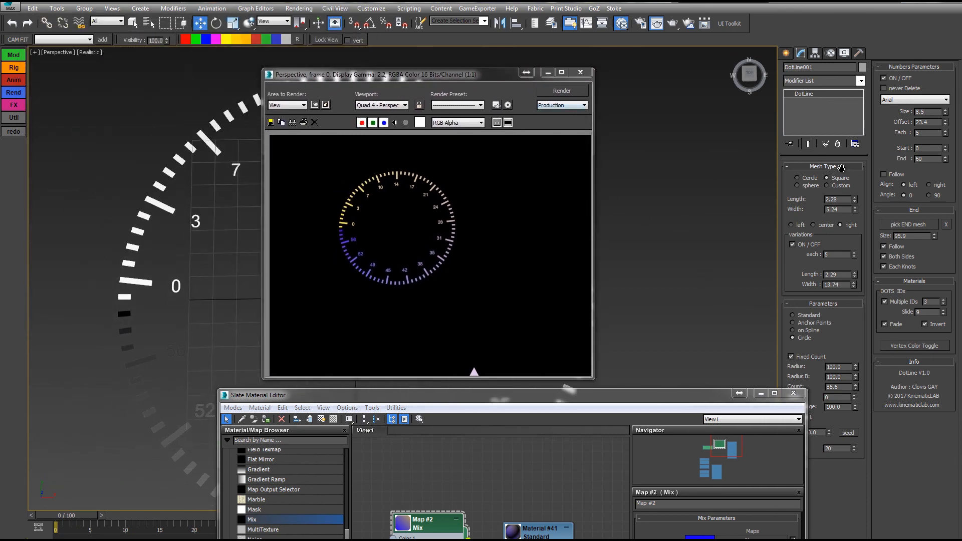
pyautogui.click(578, 93)
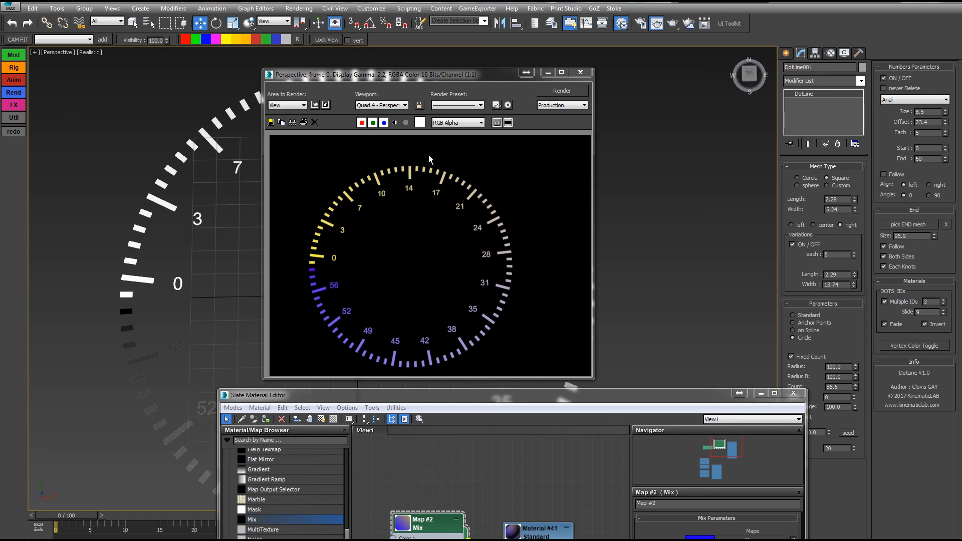
# - Turn off Invert for the DotLine's material fade, render the dial again, and close the render window
pyautogui.click(925, 325)
pyautogui.click(577, 91)
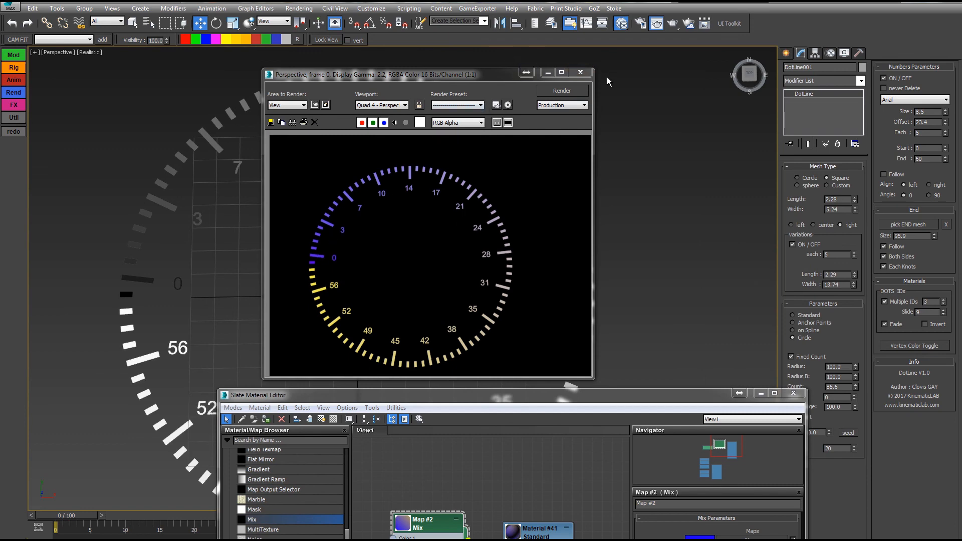
pyautogui.click(580, 73)
# - Move the material editor aside and close it, leaving the whole numbered dial framed in the Perspective view
pyautogui.scroll(-5, 675, 299)
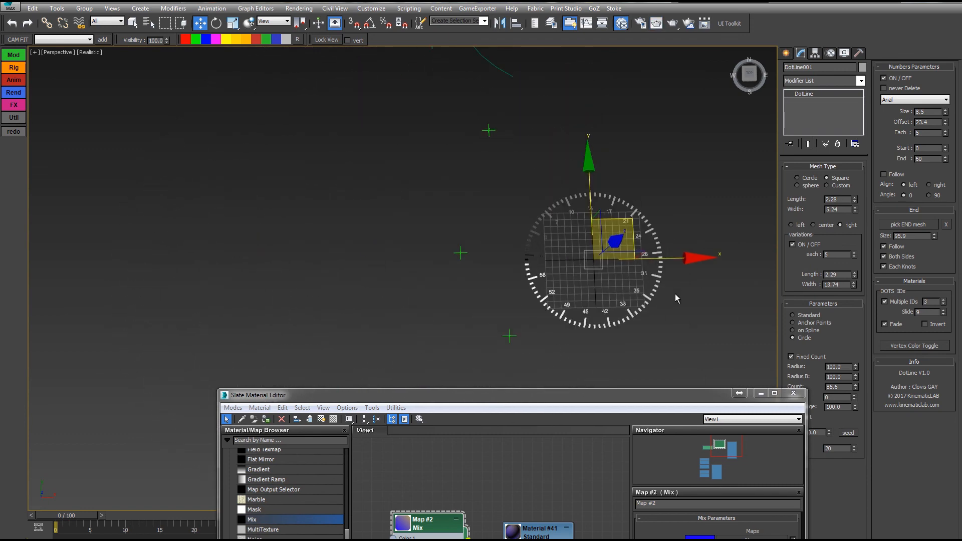
pyautogui.moveTo(674, 404); pyautogui.dragTo(419, 162)
pyautogui.scroll(5, 673, 266)
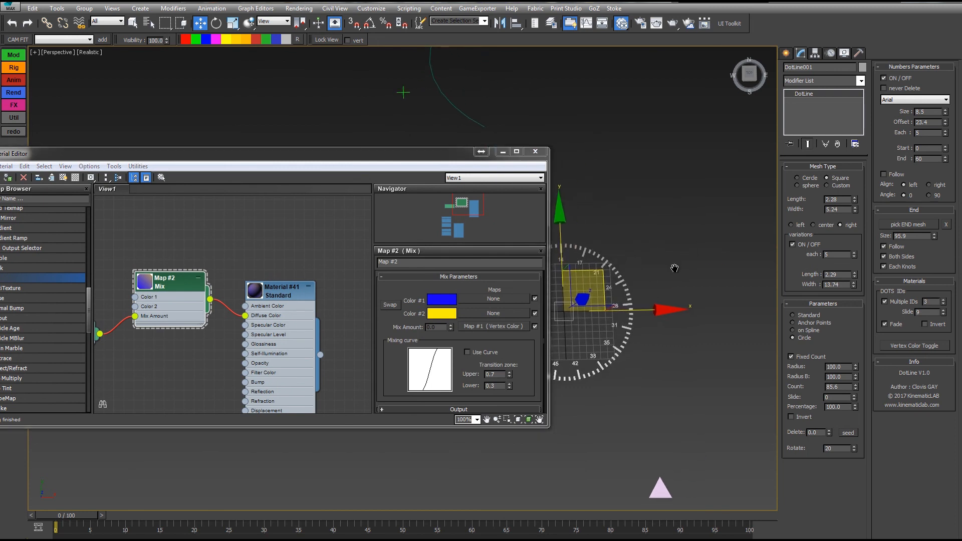
pyautogui.moveTo(661, 295); pyautogui.dragTo(638, 255, button='middle')
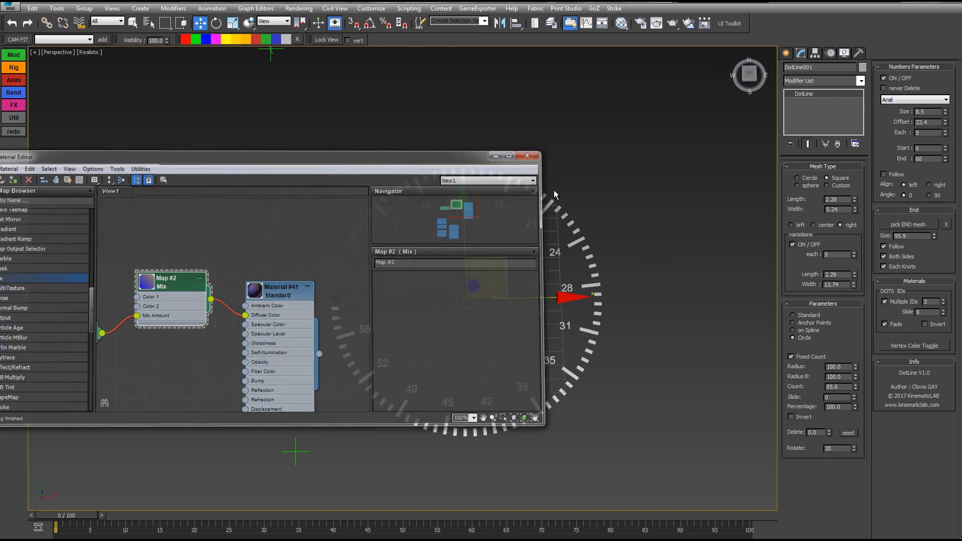
pyautogui.click(540, 154)
pyautogui.moveTo(550, 248); pyautogui.dragTo(535, 232, button='middle')
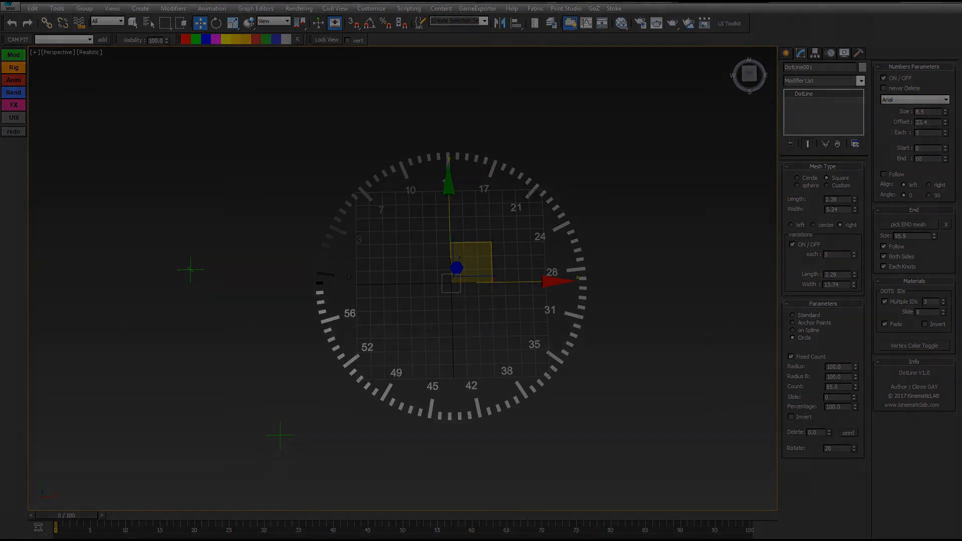